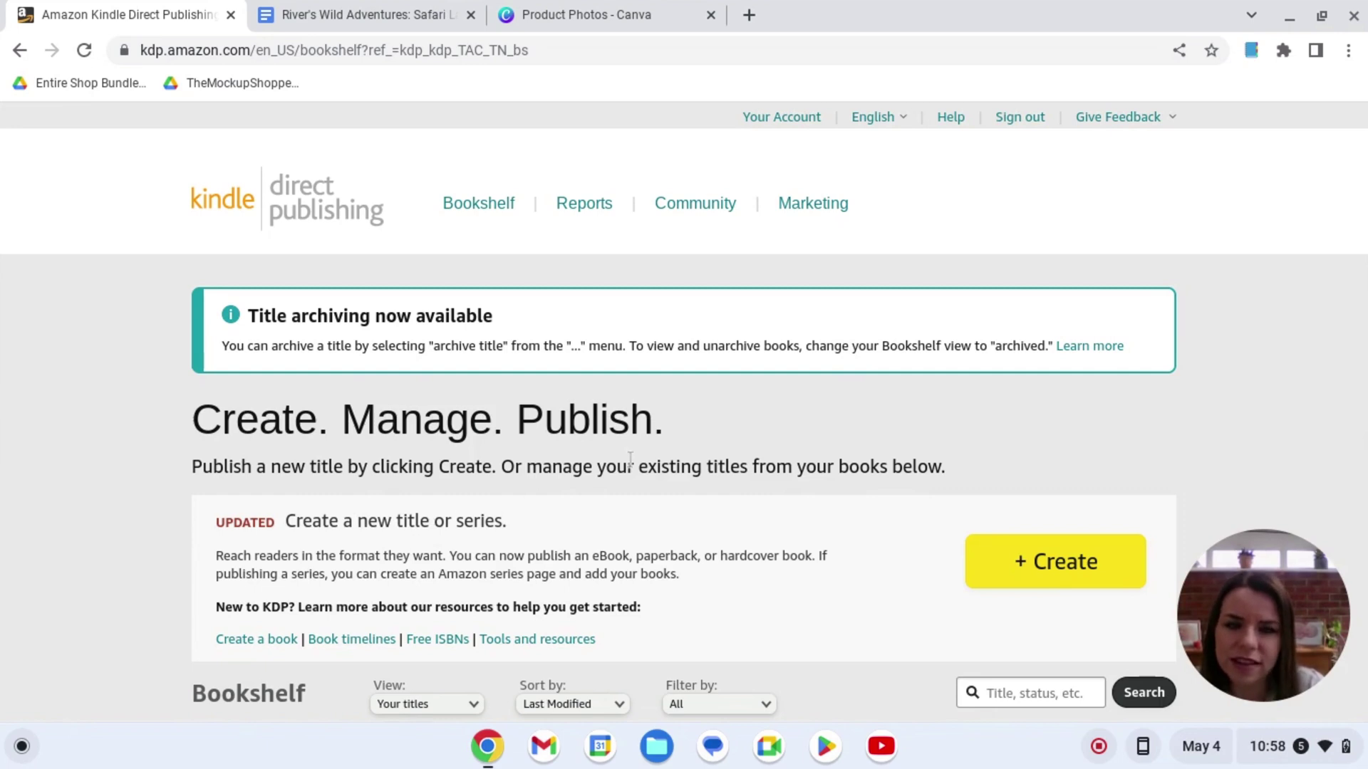
# Step: Start a new title from the Bookshelf and review the eBook, Paperback, Hardcover and Series page options
pyautogui.scroll(-1, 675, 460)
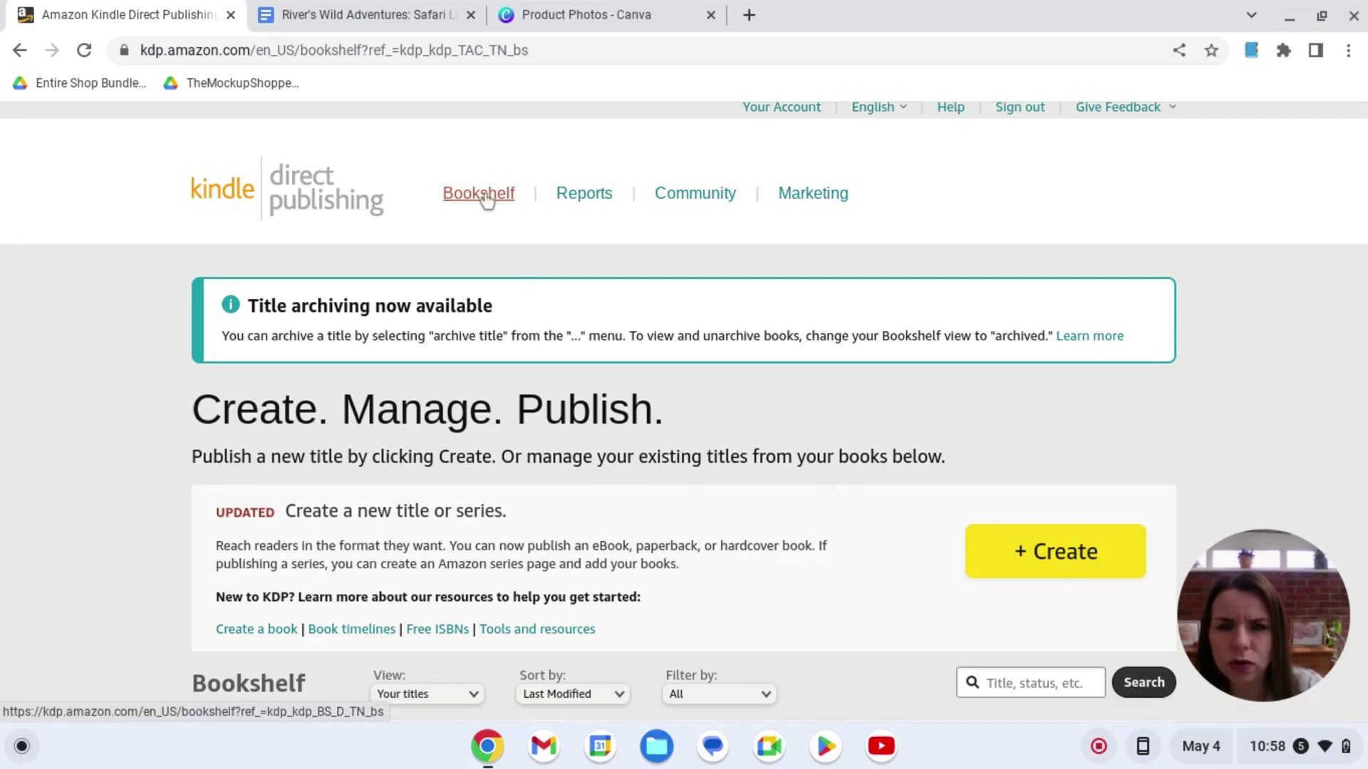
pyautogui.click(1045, 554)
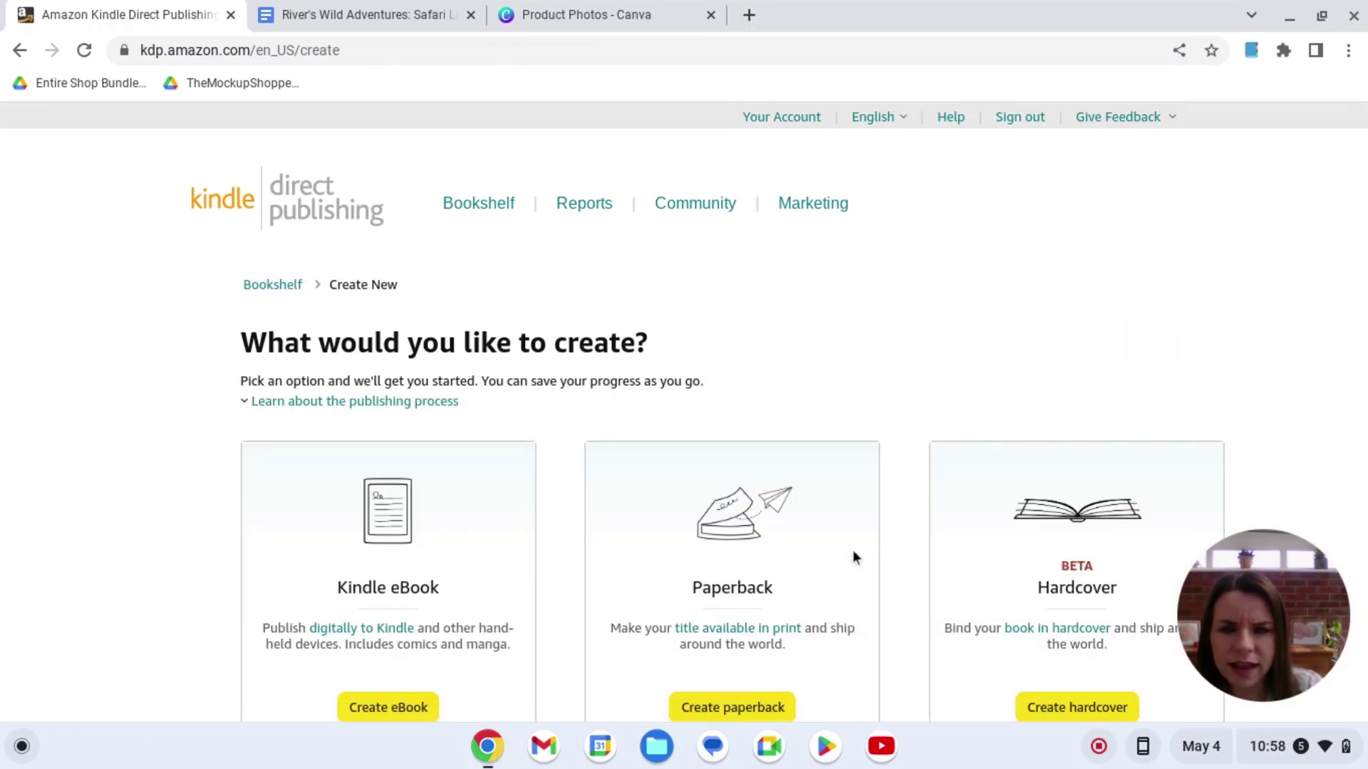
pyautogui.scroll(-3, 841, 558)
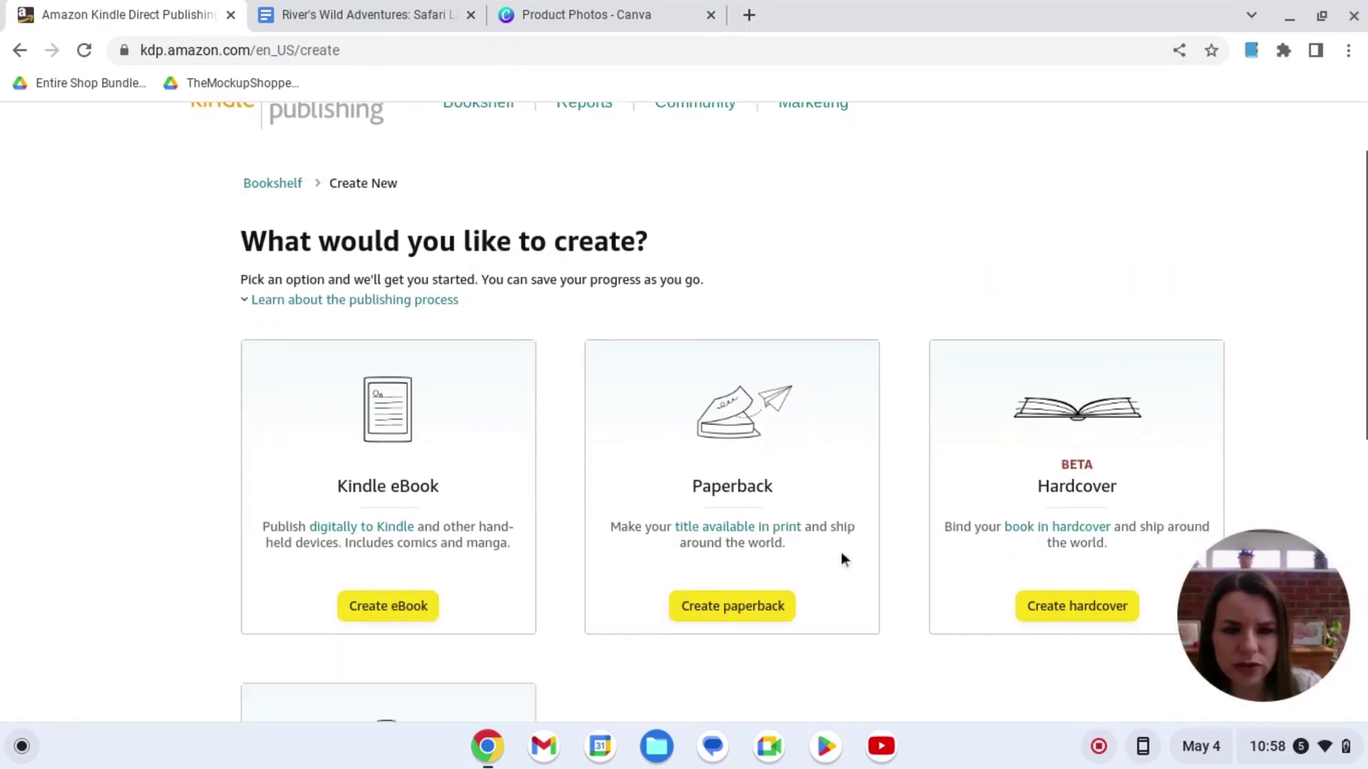
pyautogui.scroll(-3, 841, 552)
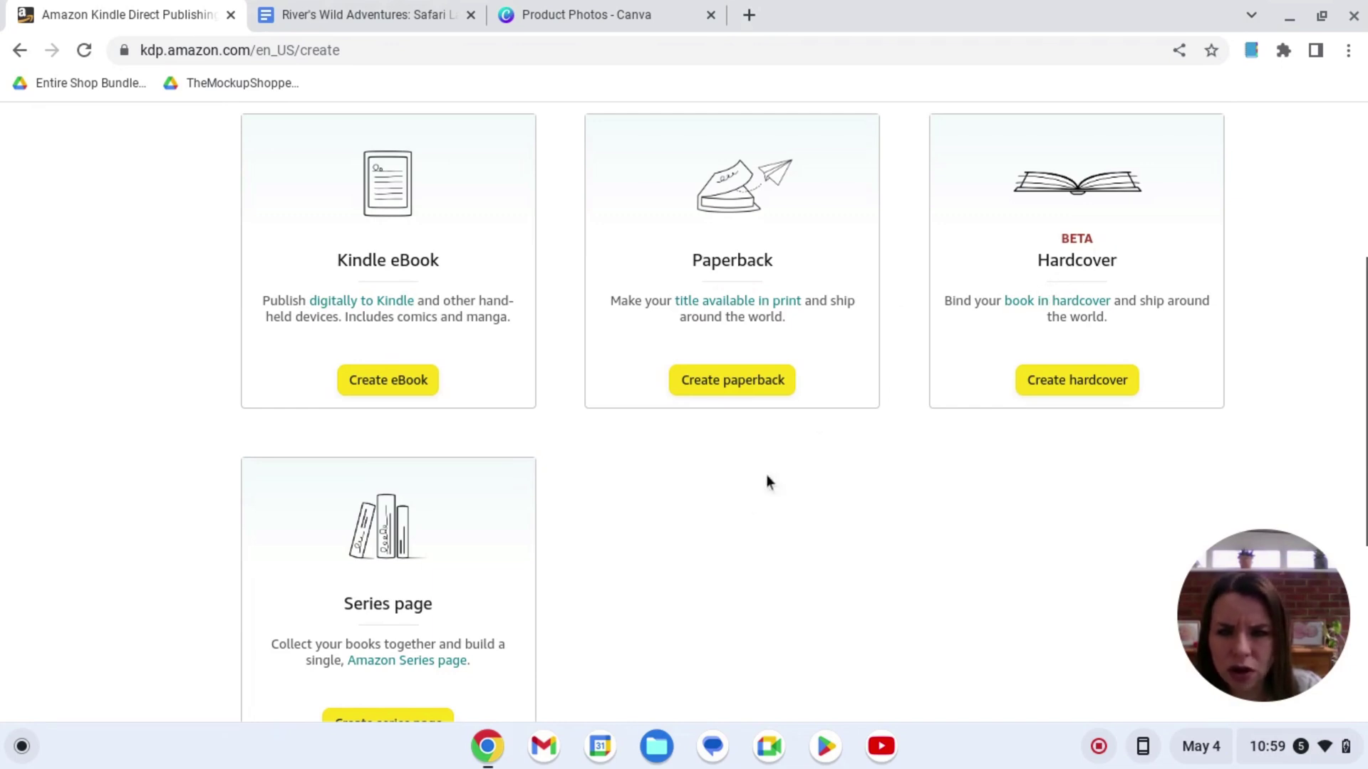
pyautogui.scroll(-1, 694, 570)
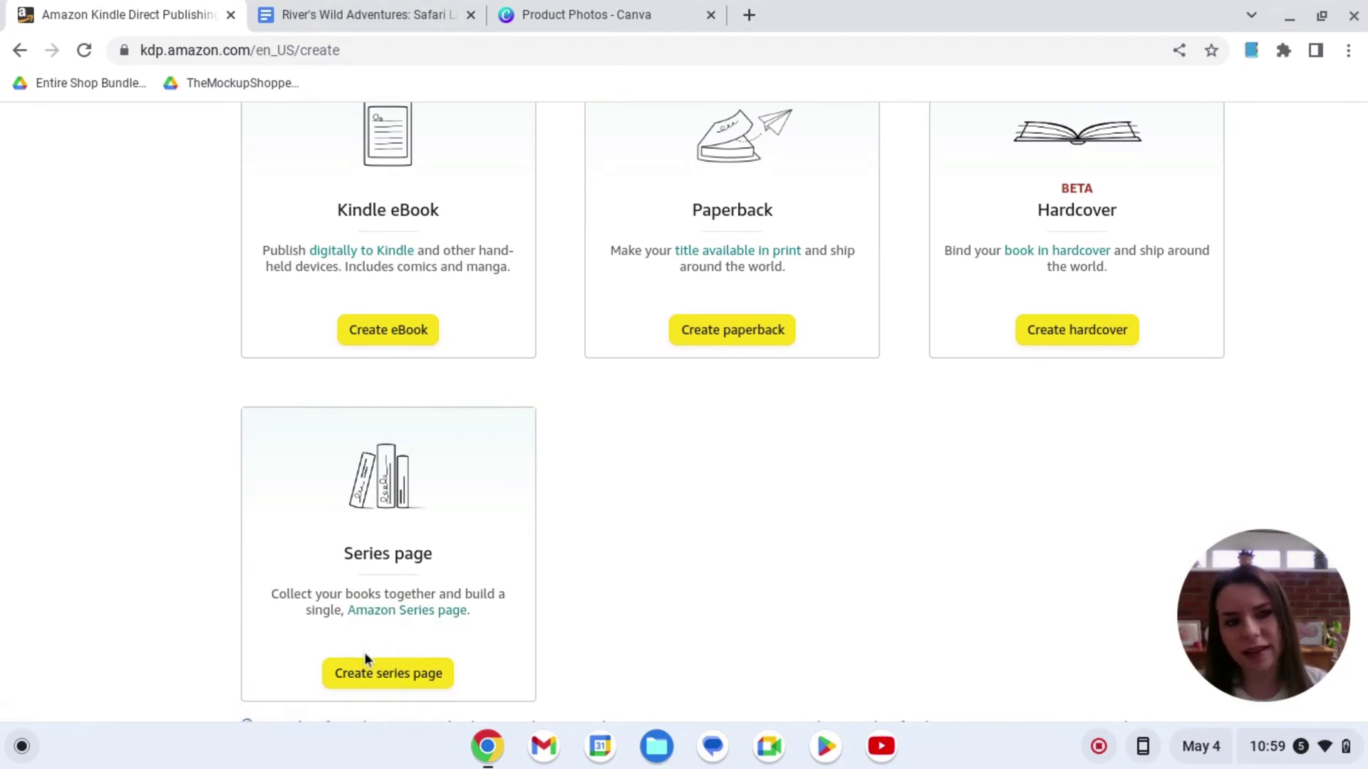
# Step: Start a new paperback and title it 'River's Wild Adventures: Safari Land'
pyautogui.click(708, 337)
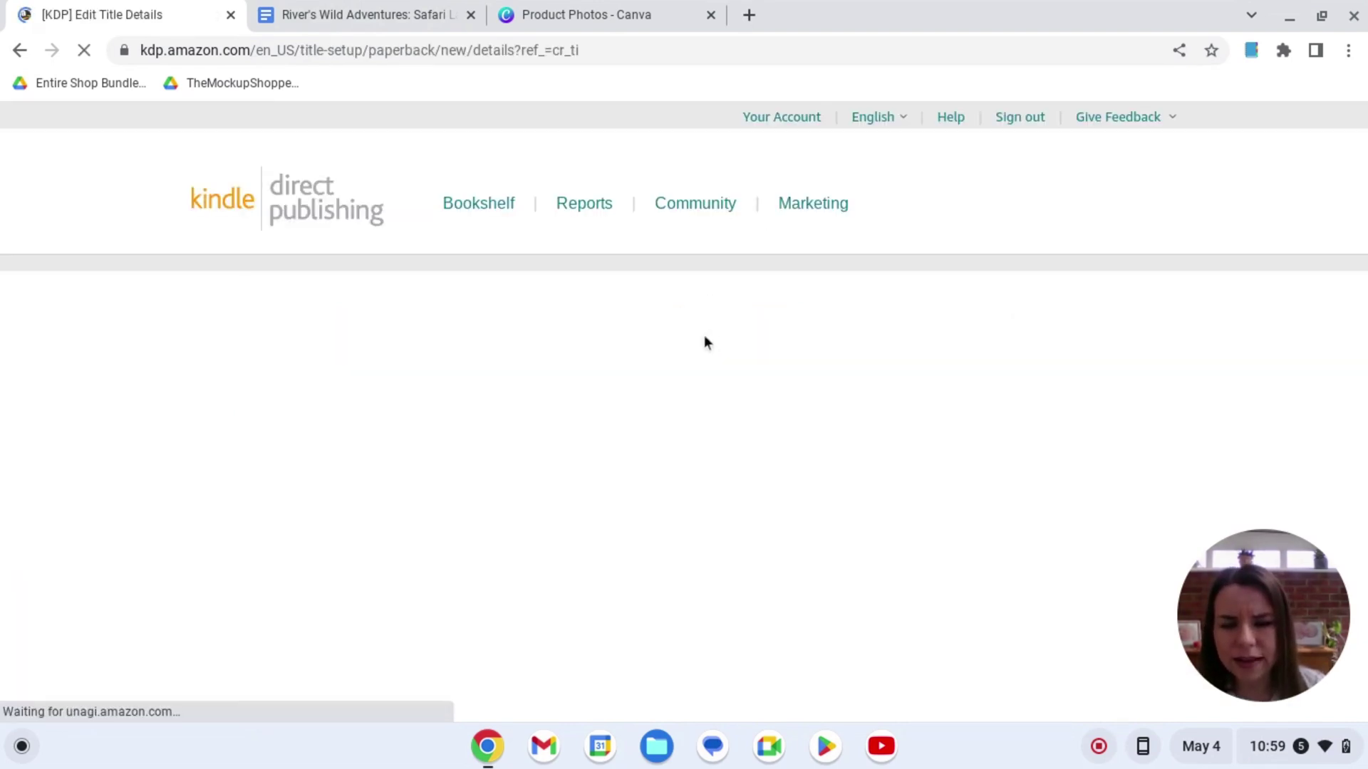
pyautogui.scroll(-1, 441, 555)
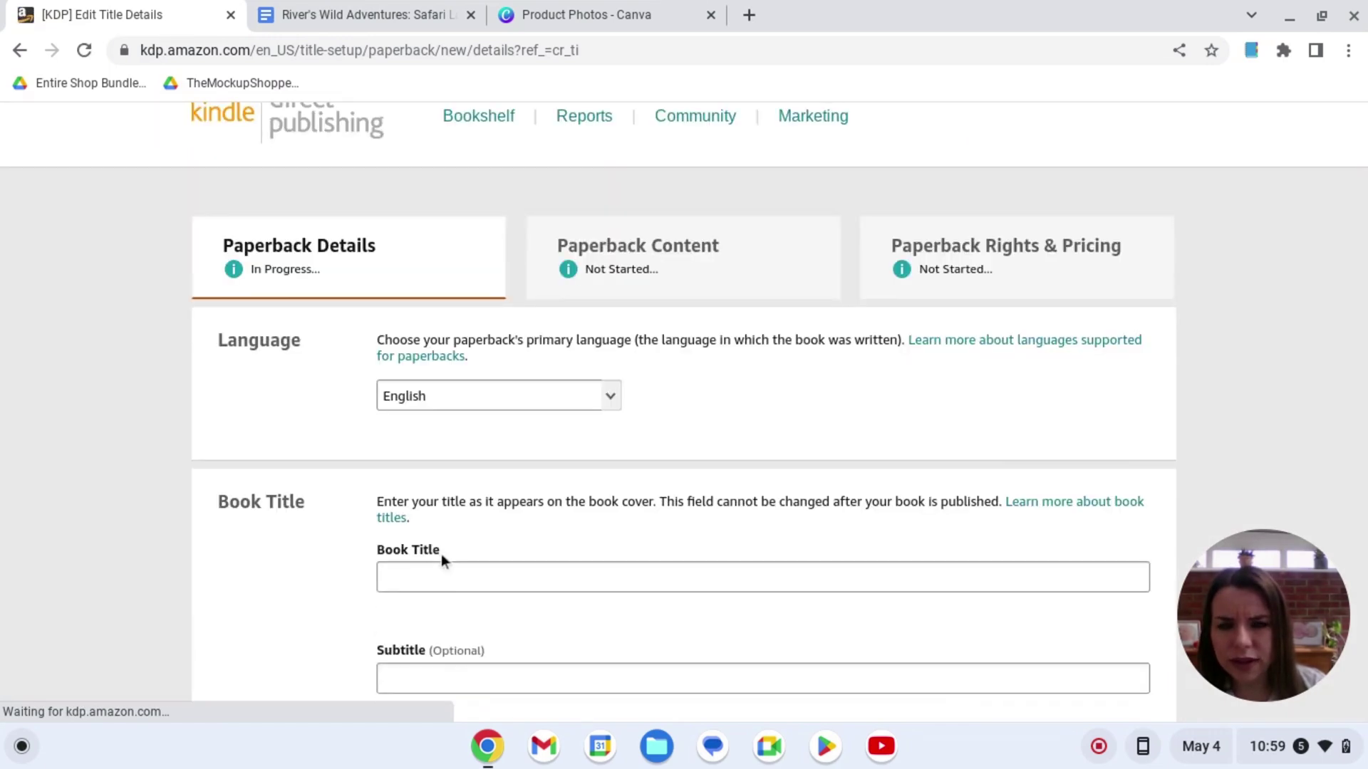
pyautogui.click(432, 573)
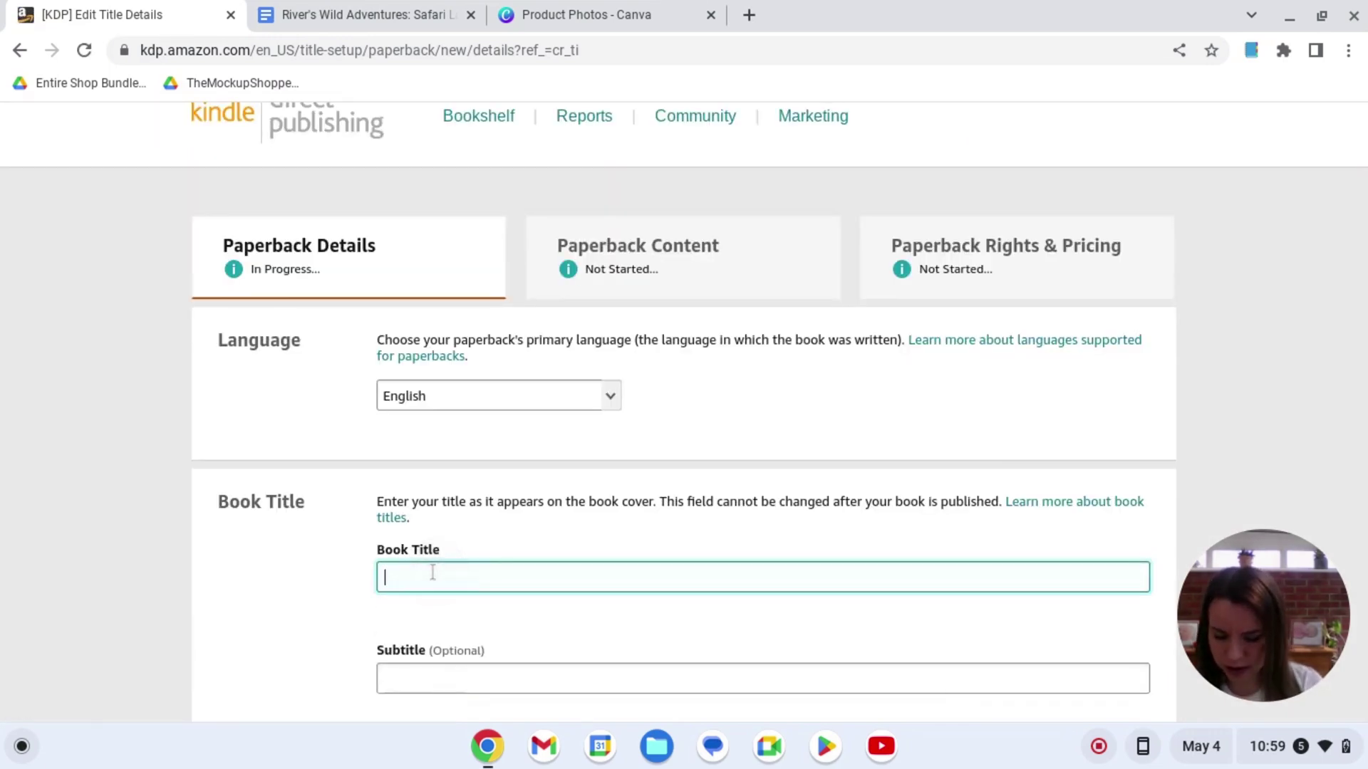
pyautogui.write("River's")
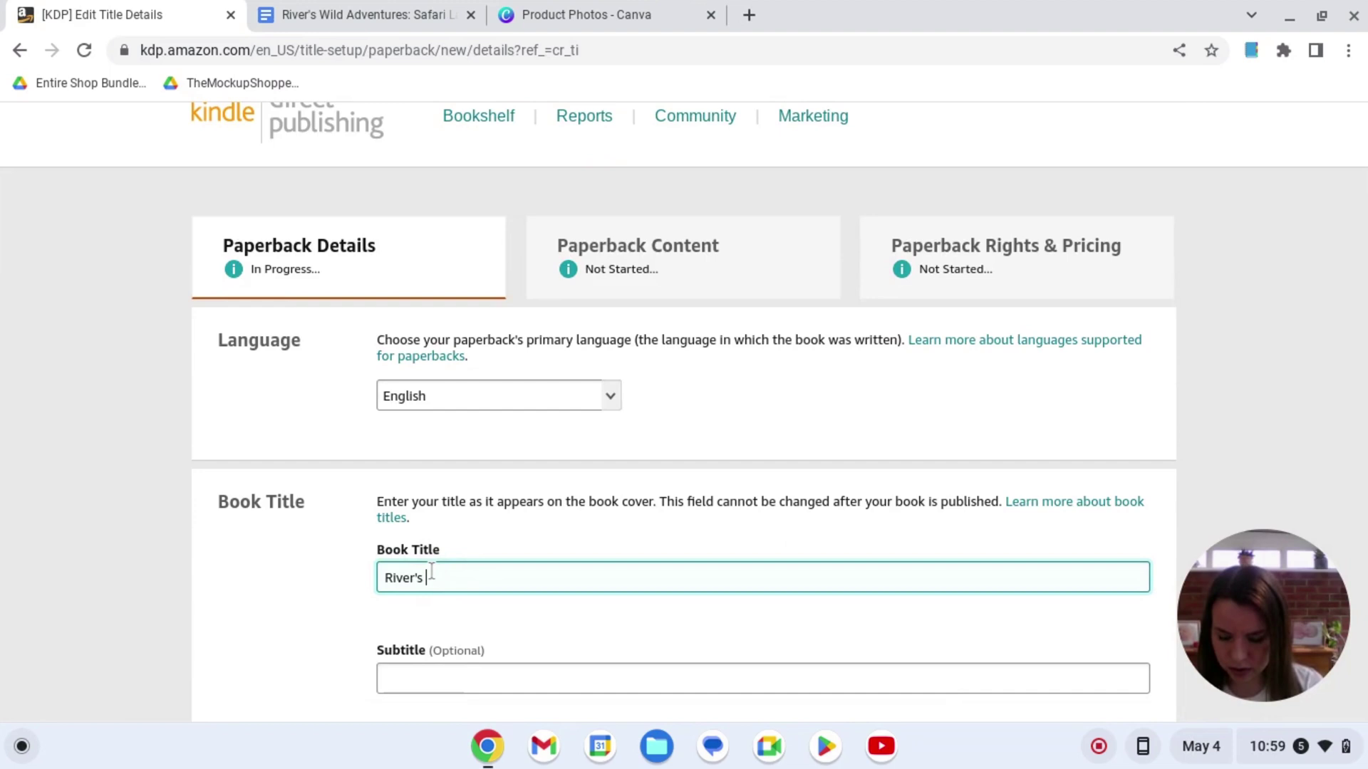
pyautogui.write(' Wild A')
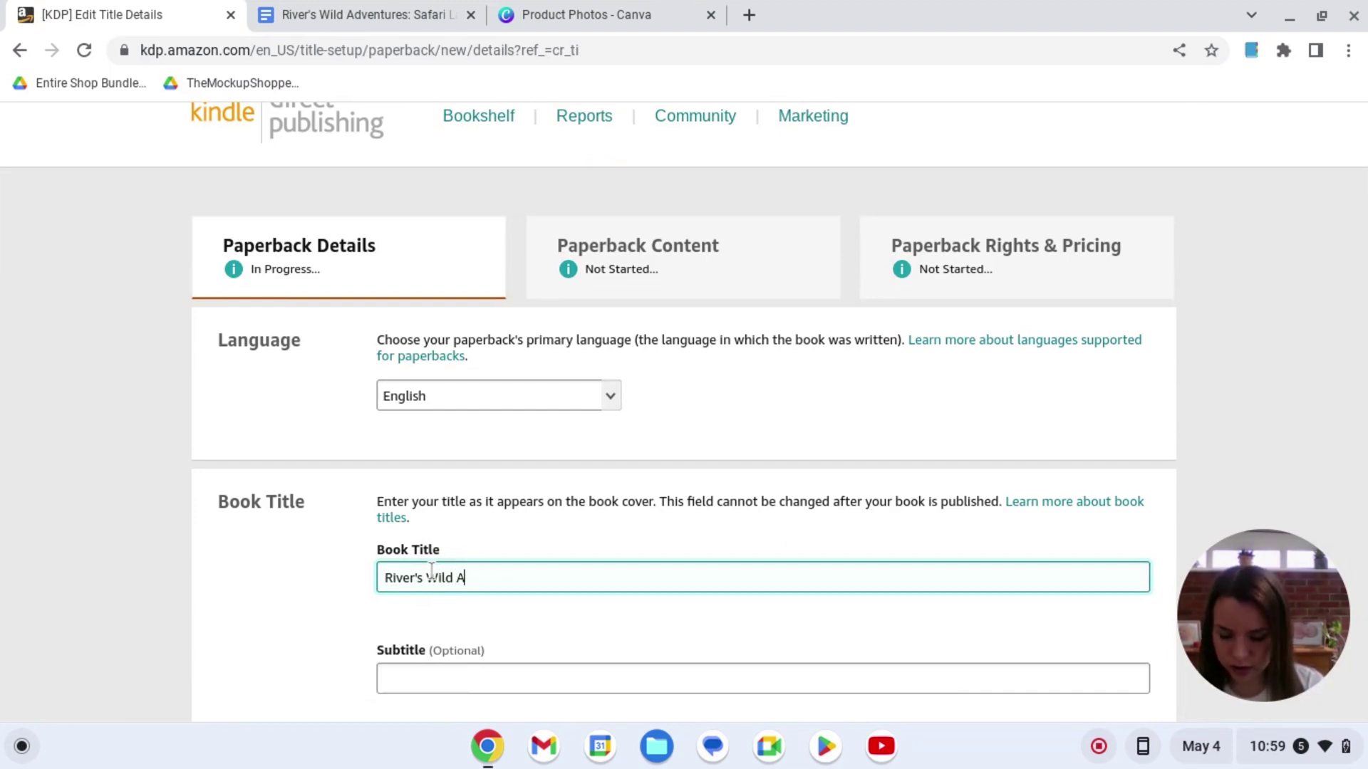
pyautogui.write('dvent')
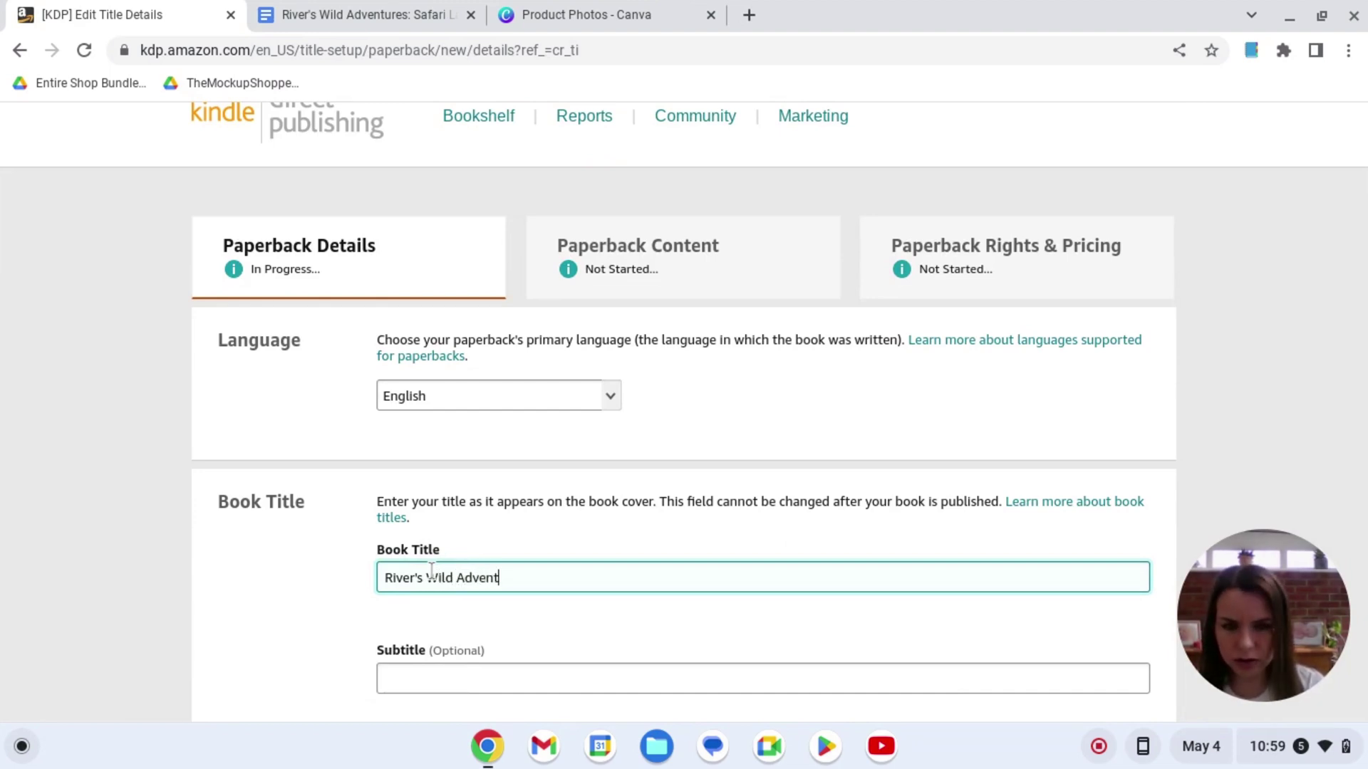
pyautogui.write('ure')
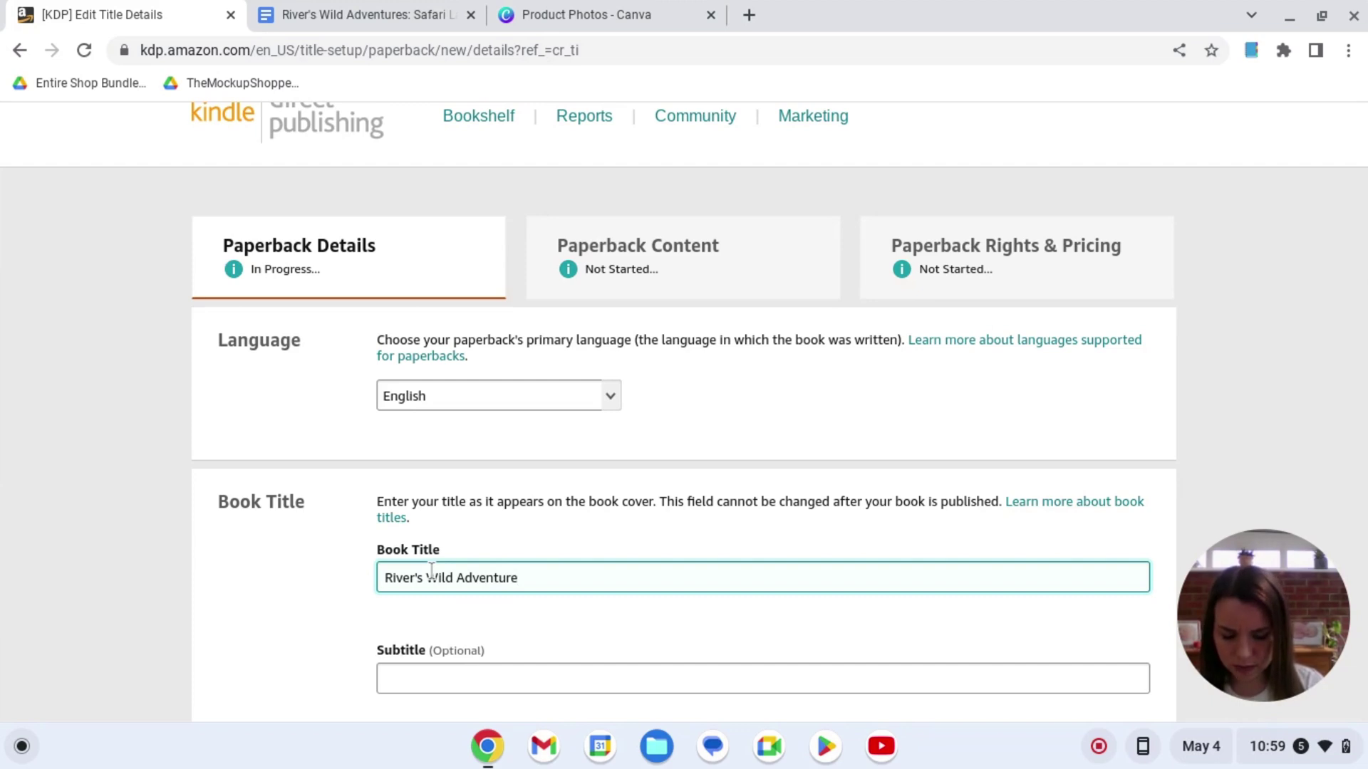
pyautogui.write('s')
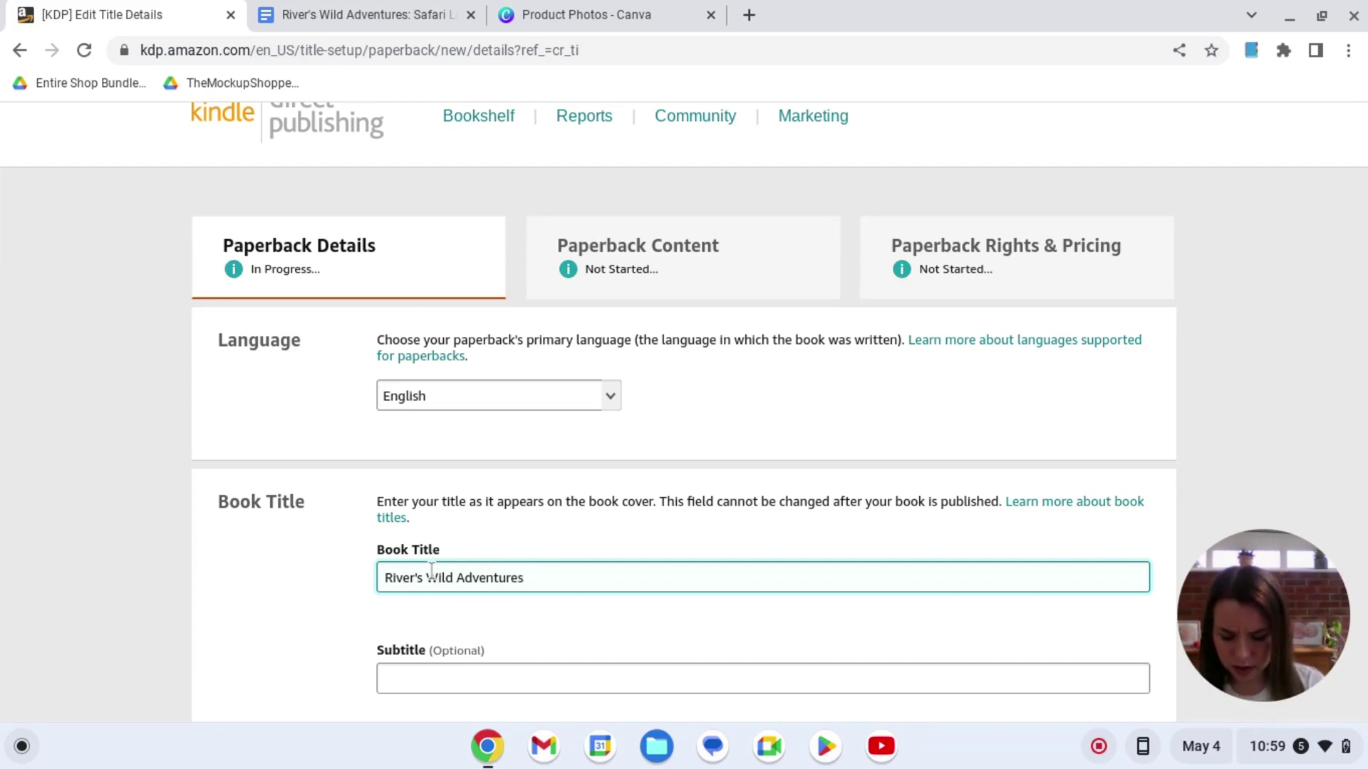
pyautogui.write(': Safari')
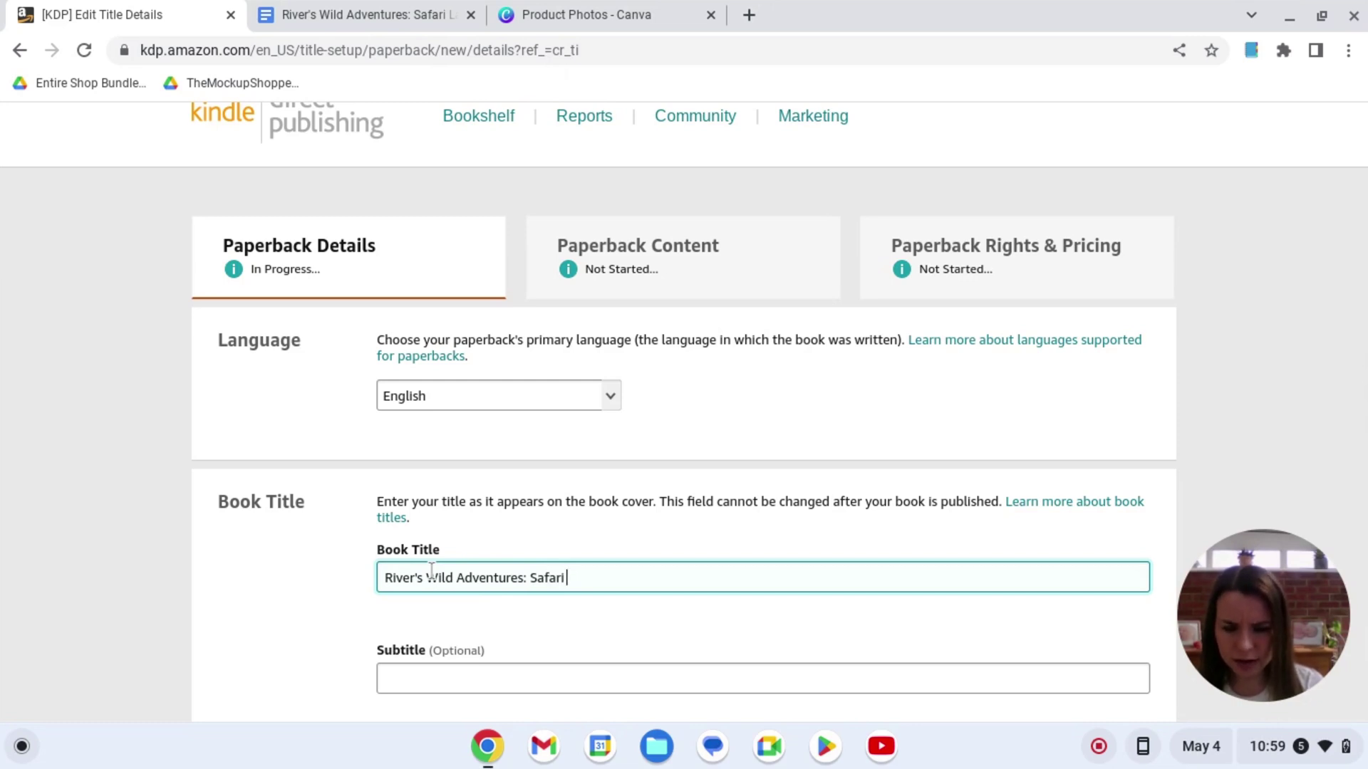
pyautogui.write(' Land')
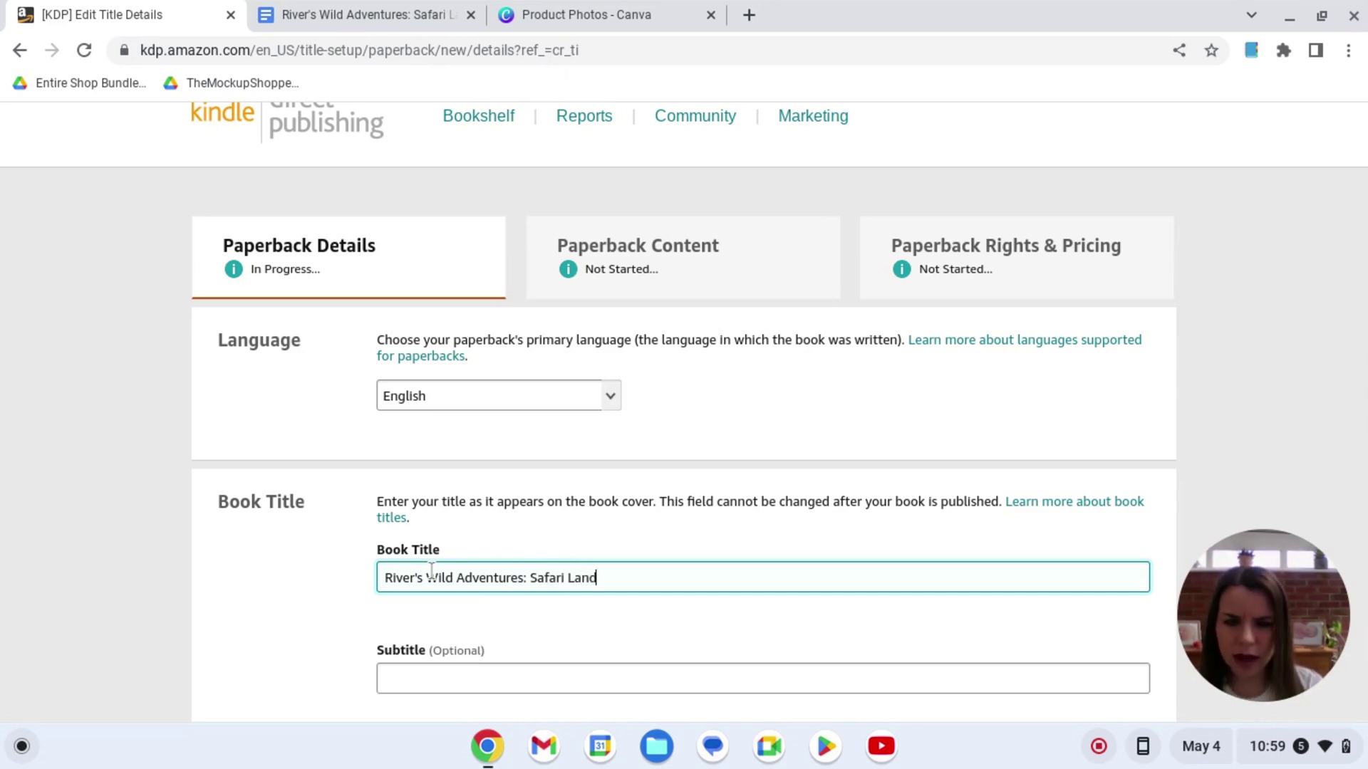
# Step: Add the subtitle 'Children's Adventure Jungle Story Book, A tale of Bravery'
pyautogui.click(469, 674)
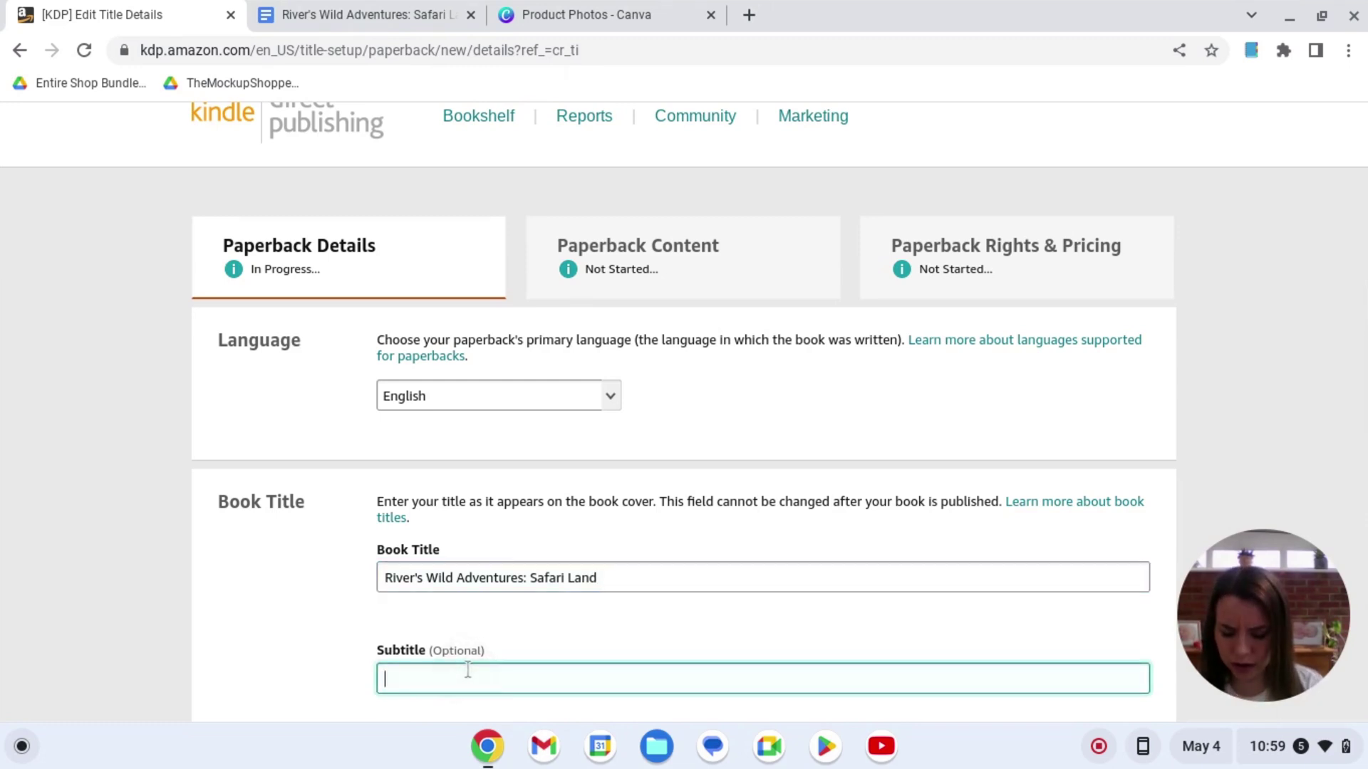
pyautogui.write('Children')
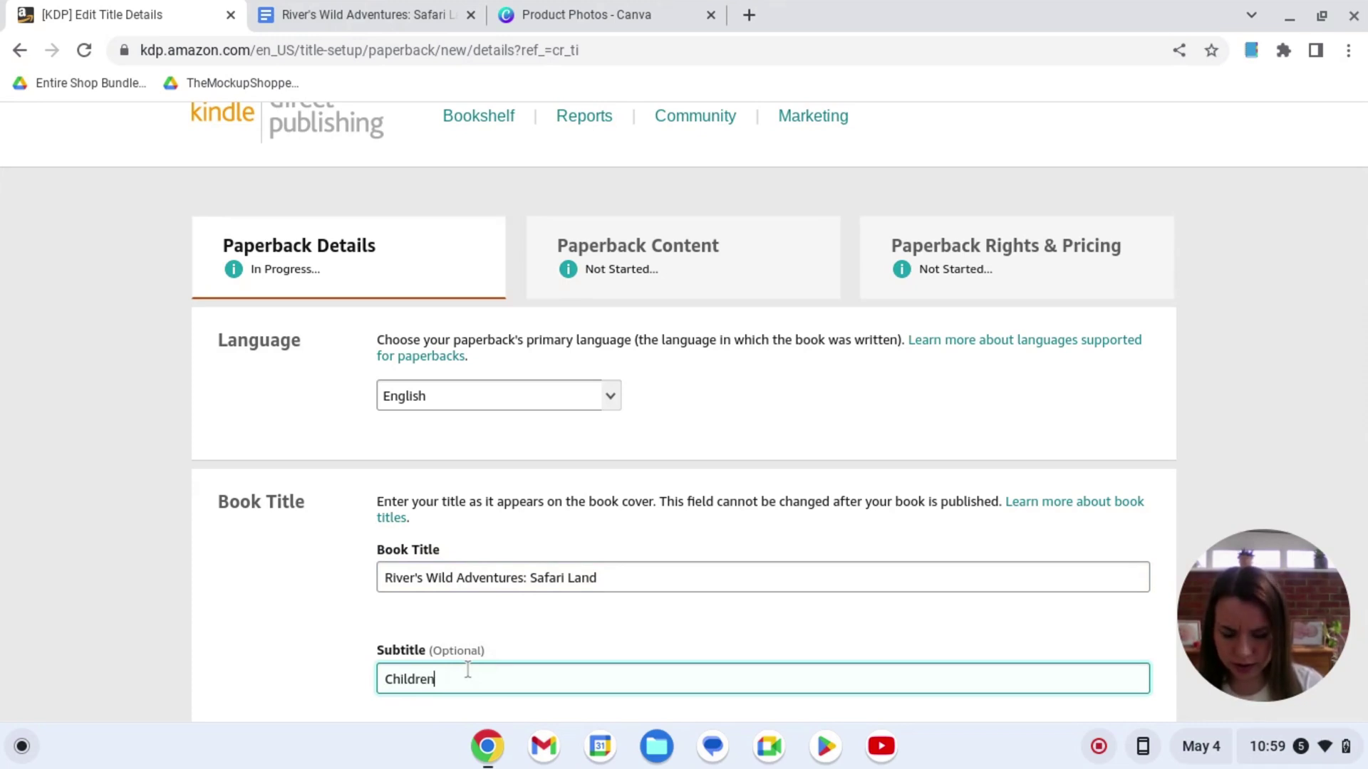
pyautogui.write("'s A")
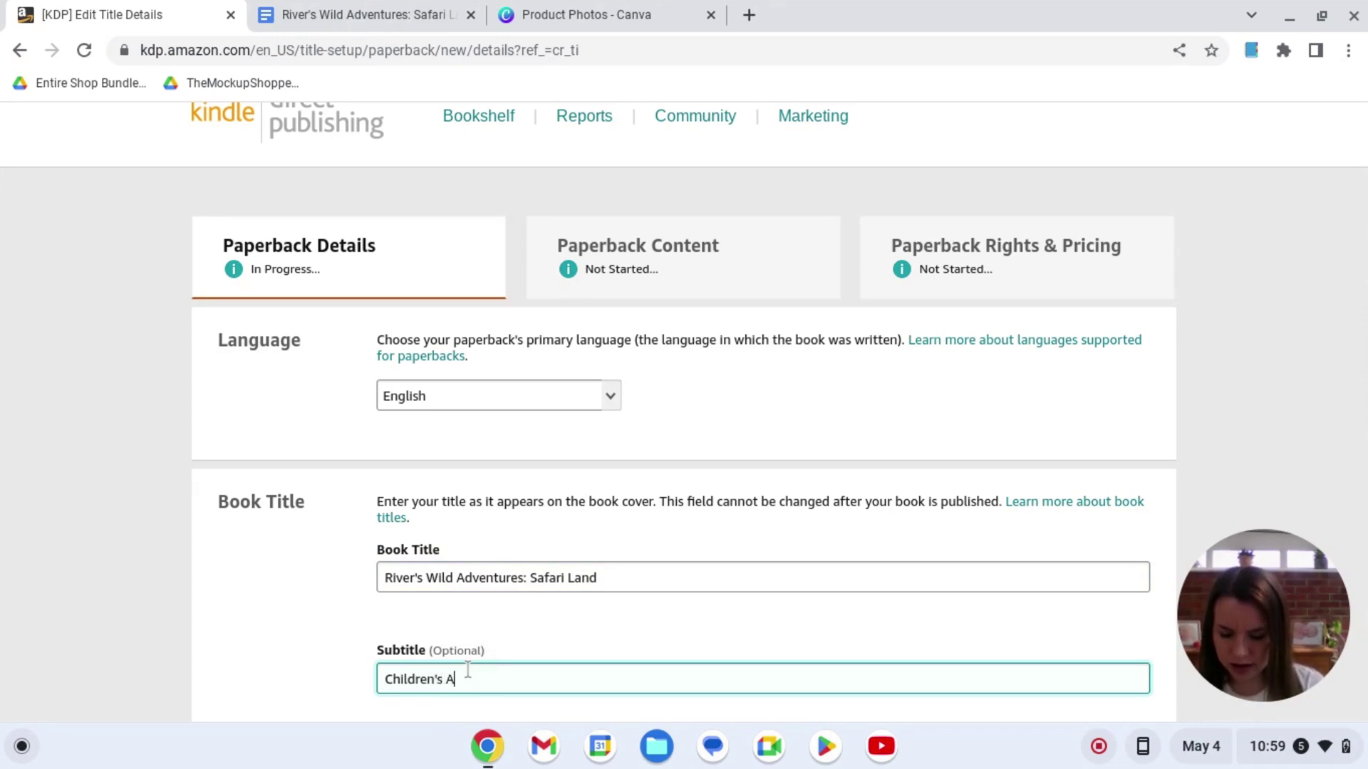
pyautogui.write('dventure ')
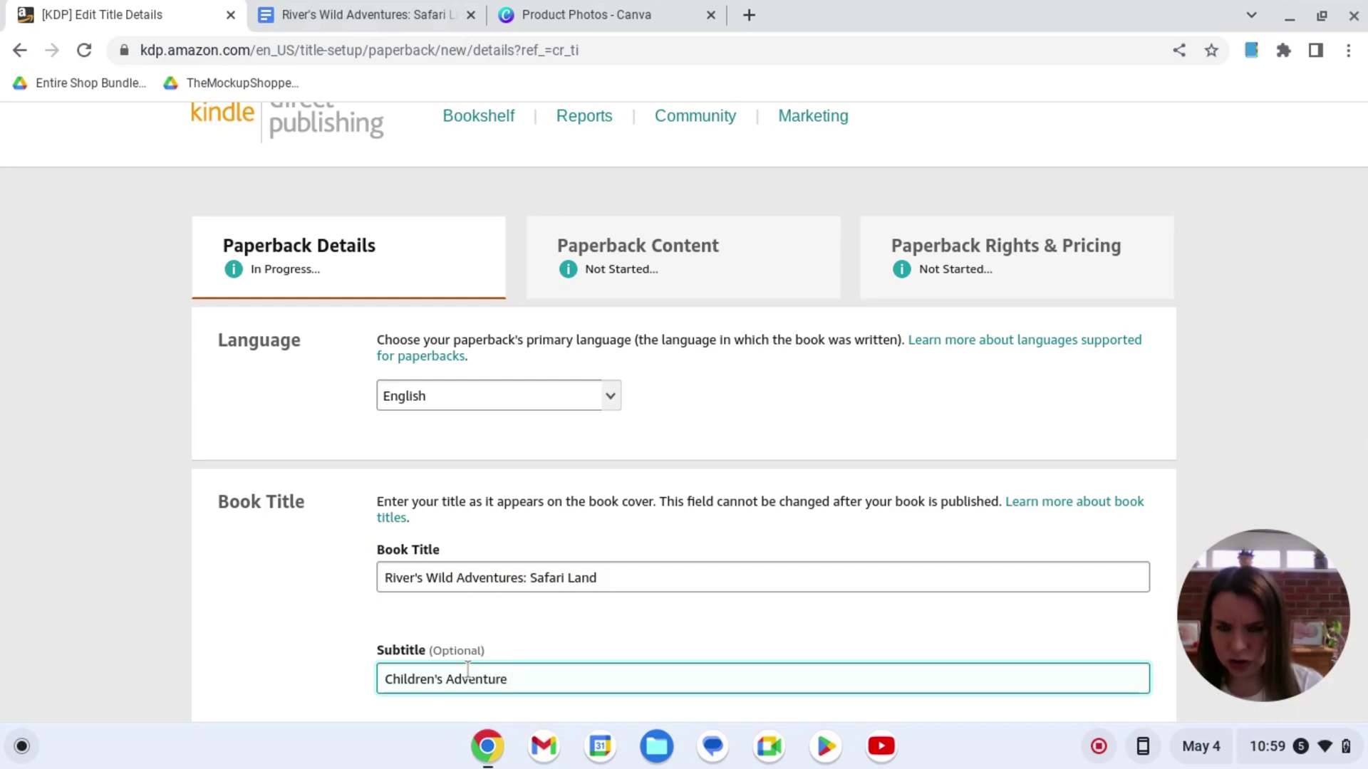
pyautogui.write('Jungl')
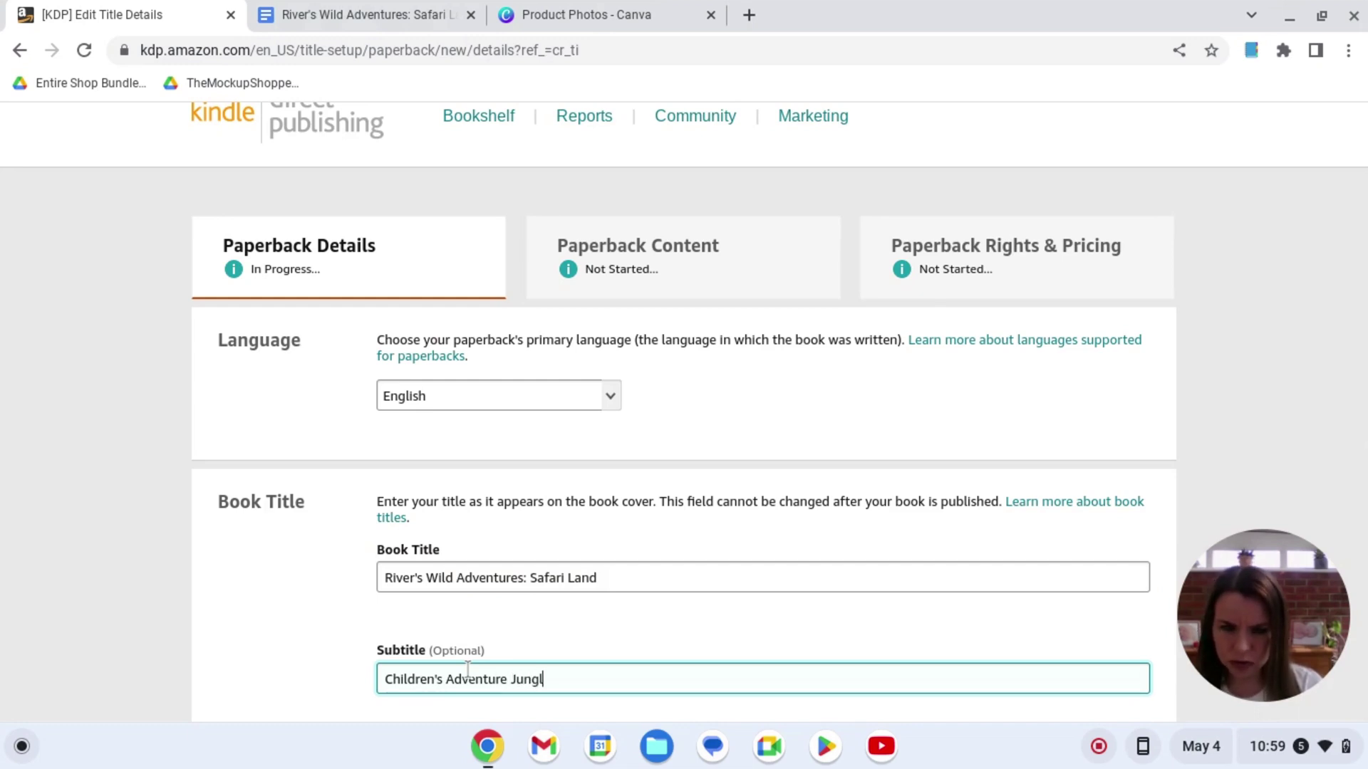
pyautogui.write('e Stre')
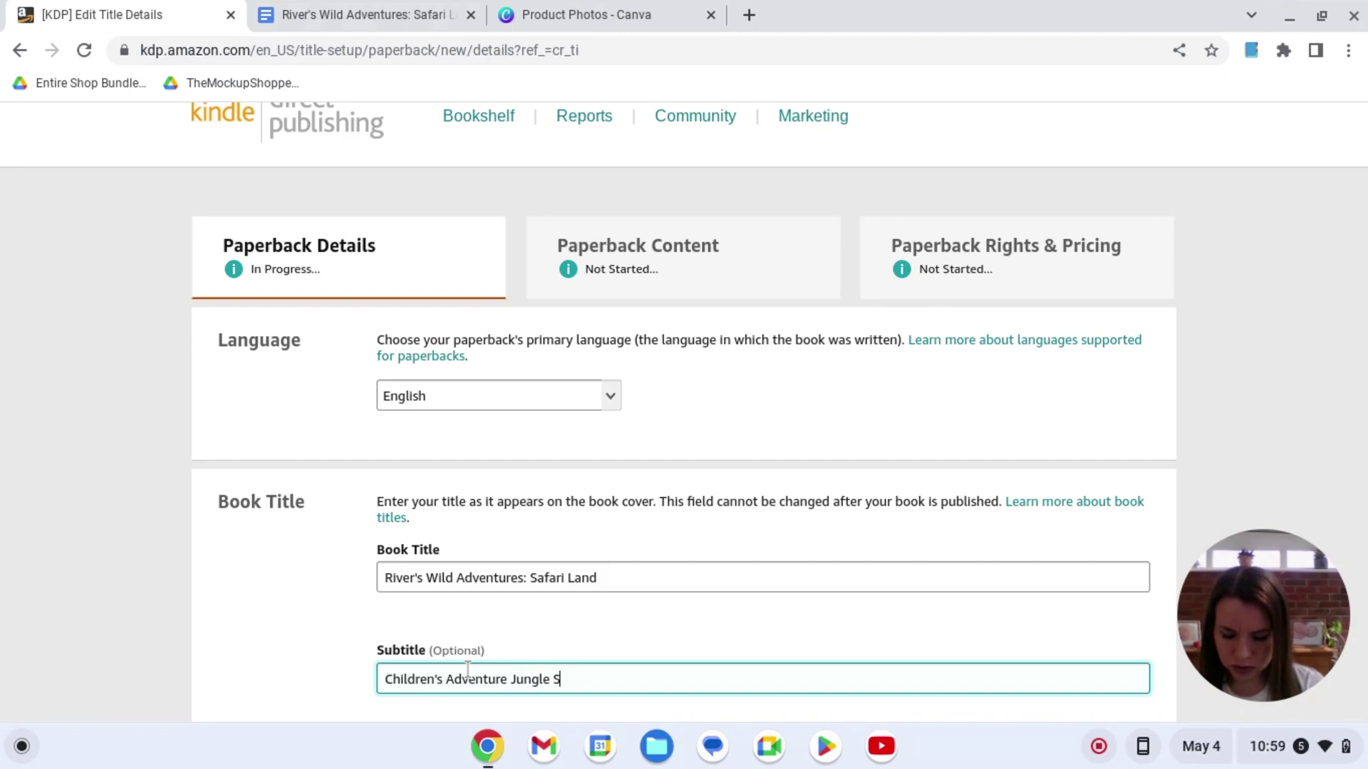
pyautogui.press('BackSpace')
pyautogui.write('ory Book')
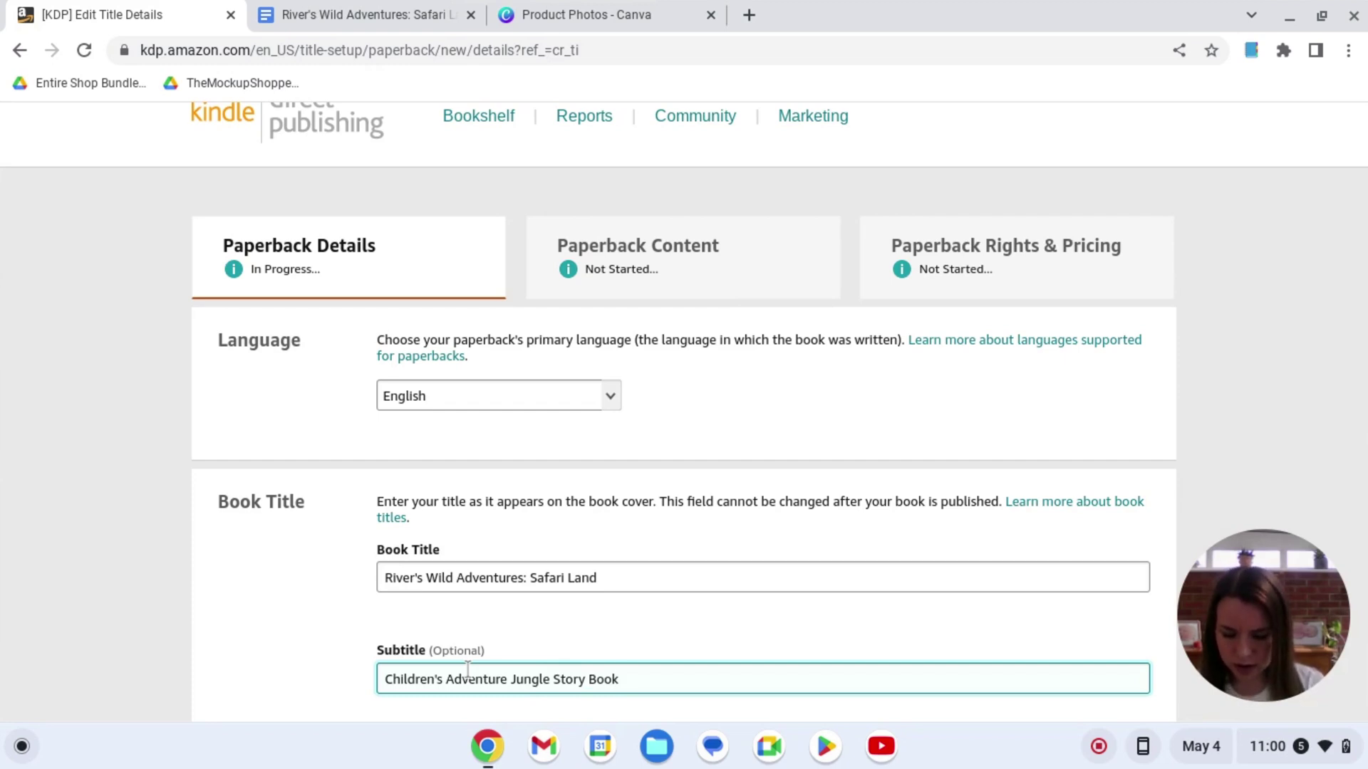
pyautogui.write(', A tal')
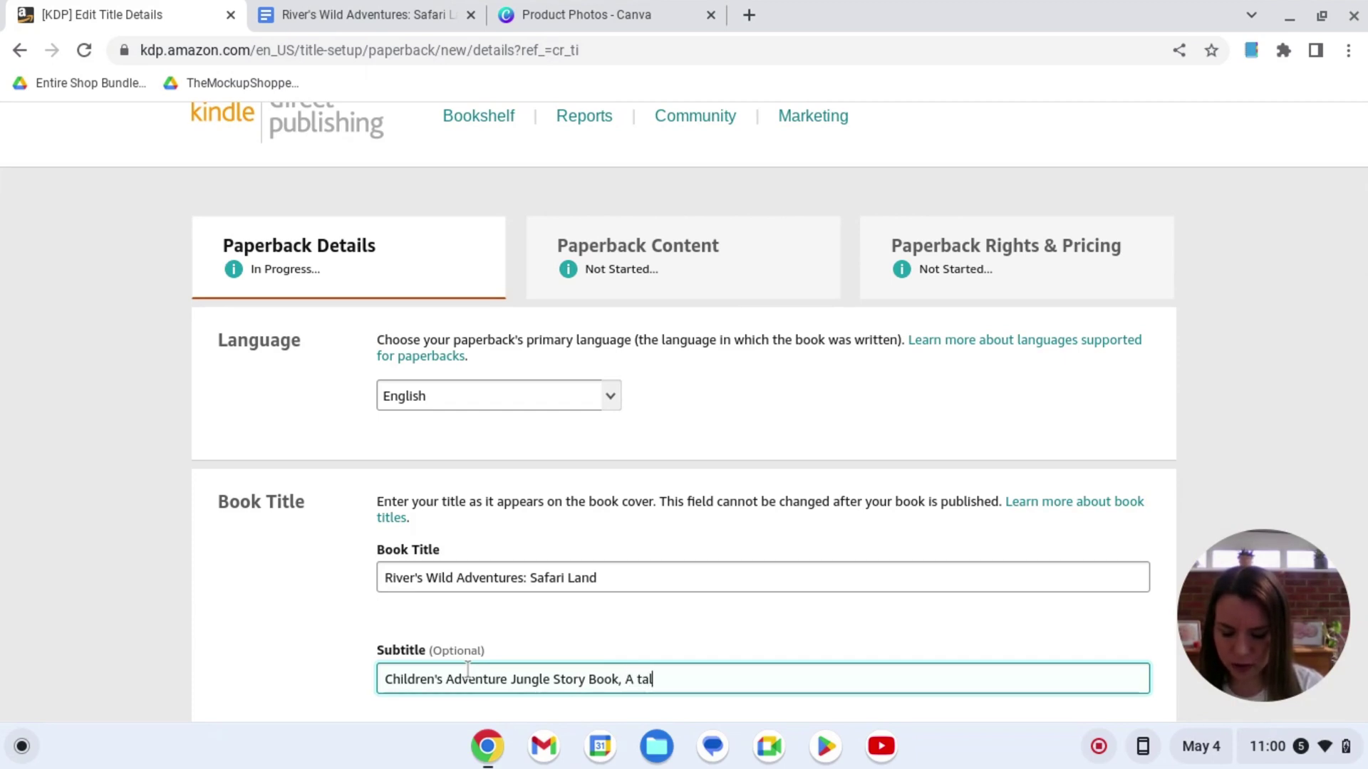
pyautogui.write('e of')
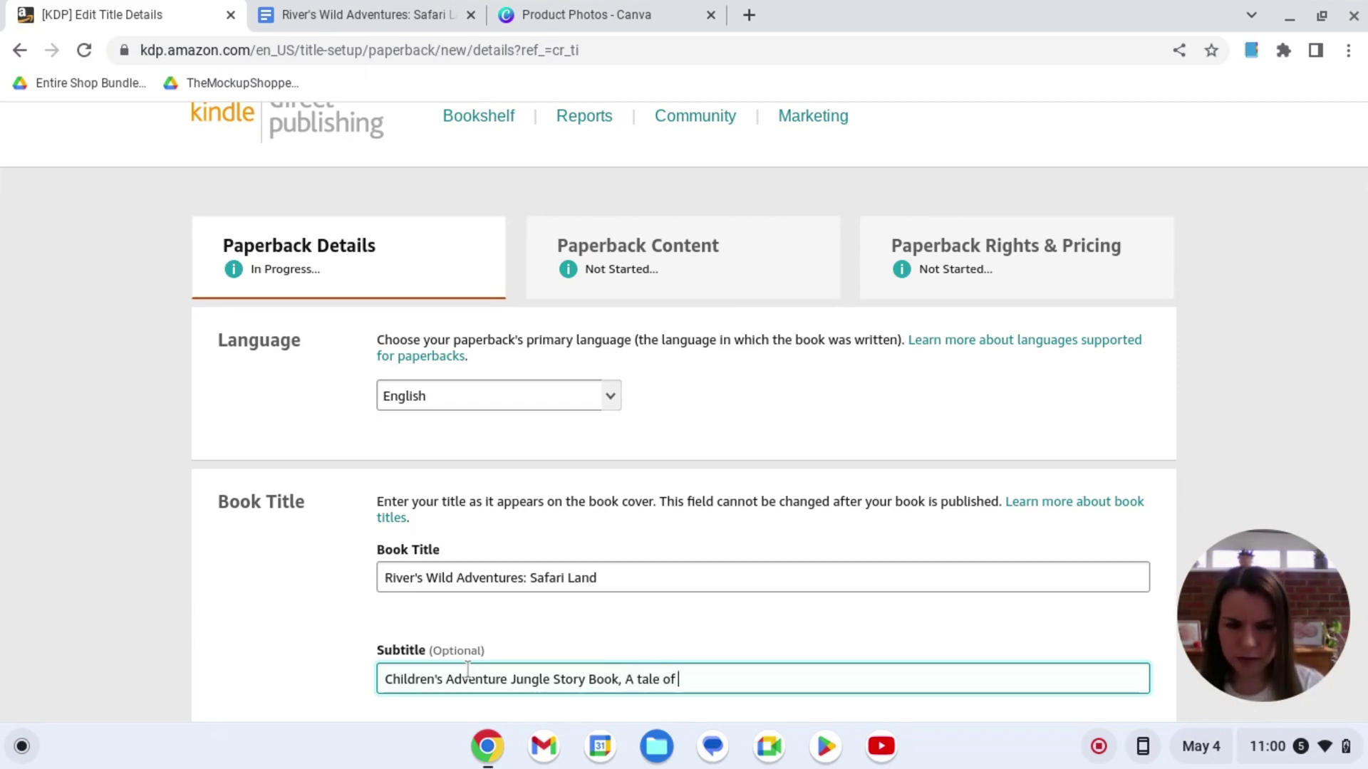
pyautogui.write(' Bravery')
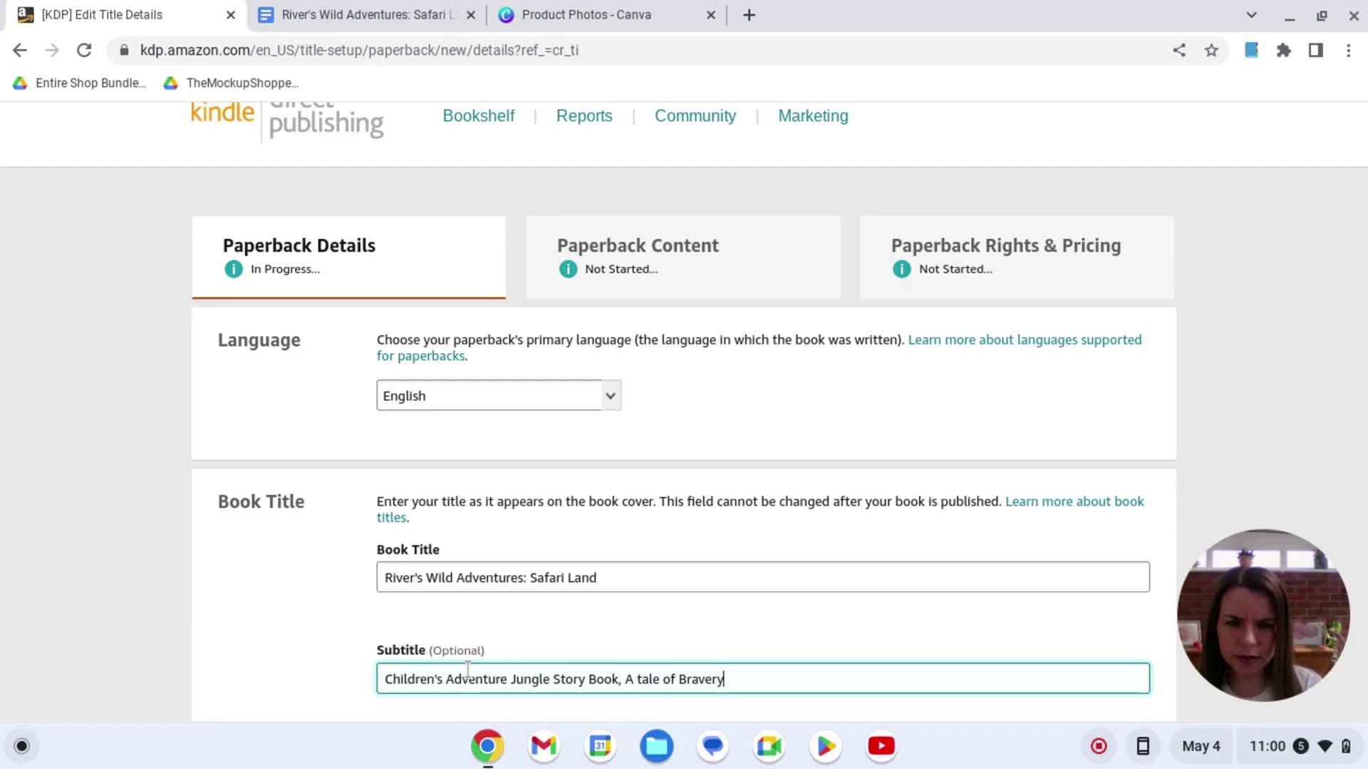
pyautogui.scroll(-3, 426, 596)
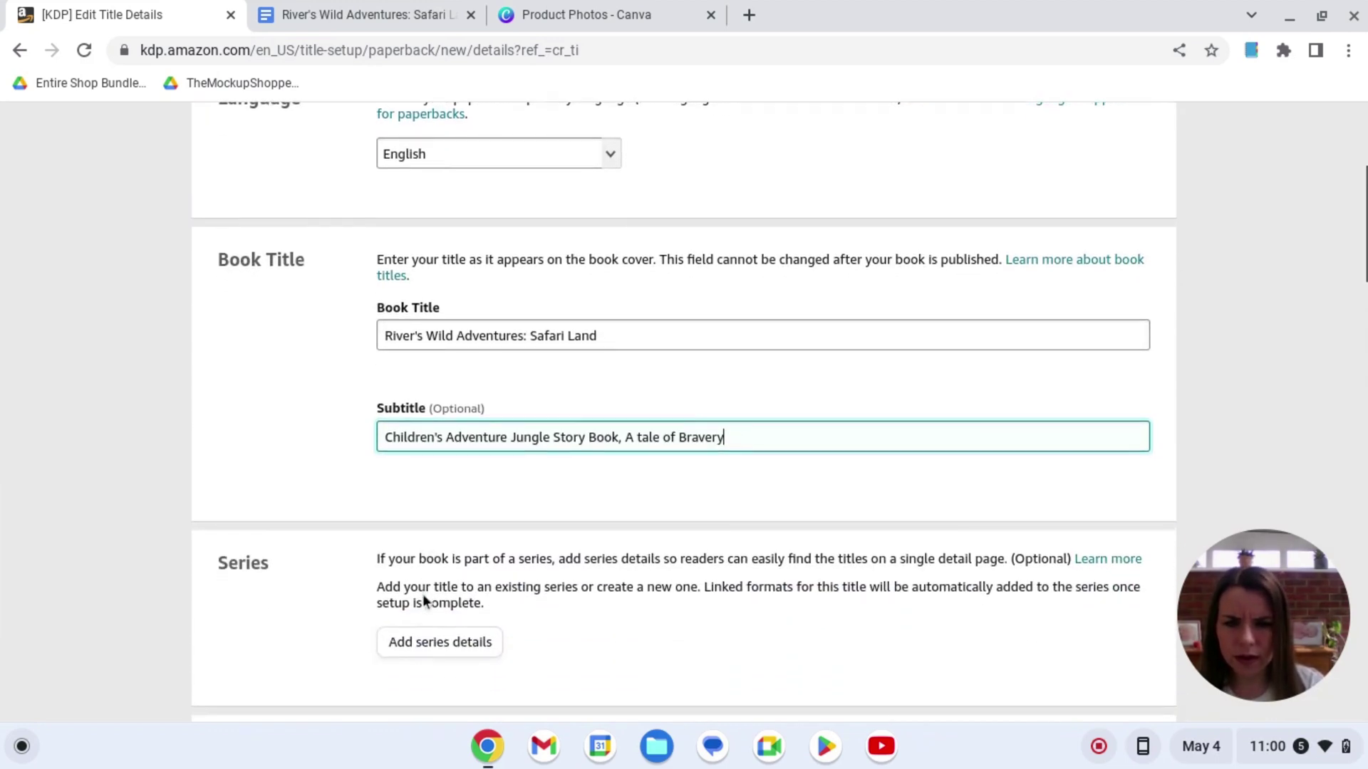
pyautogui.scroll(-3, 424, 598)
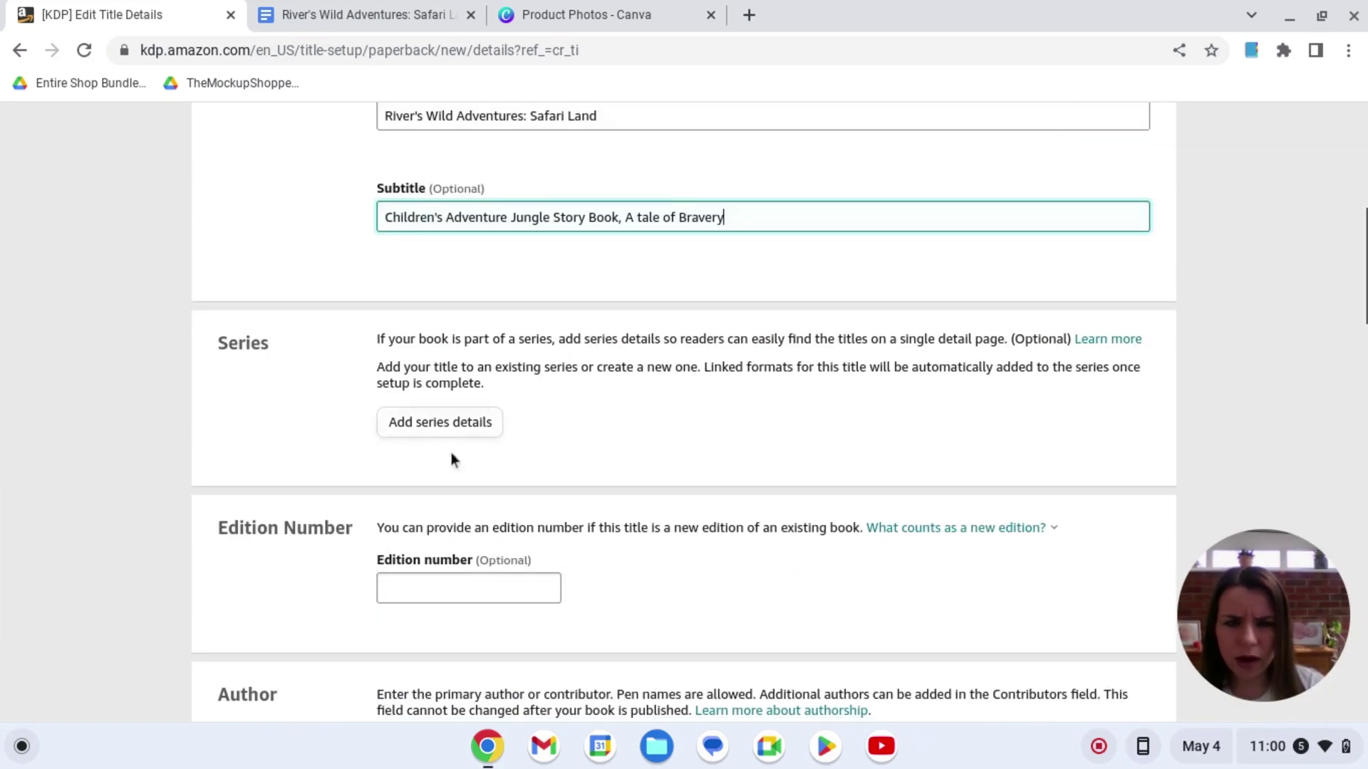
# Step: Create a new series with this paperback as main content and proceed to series setup
pyautogui.click(455, 427)
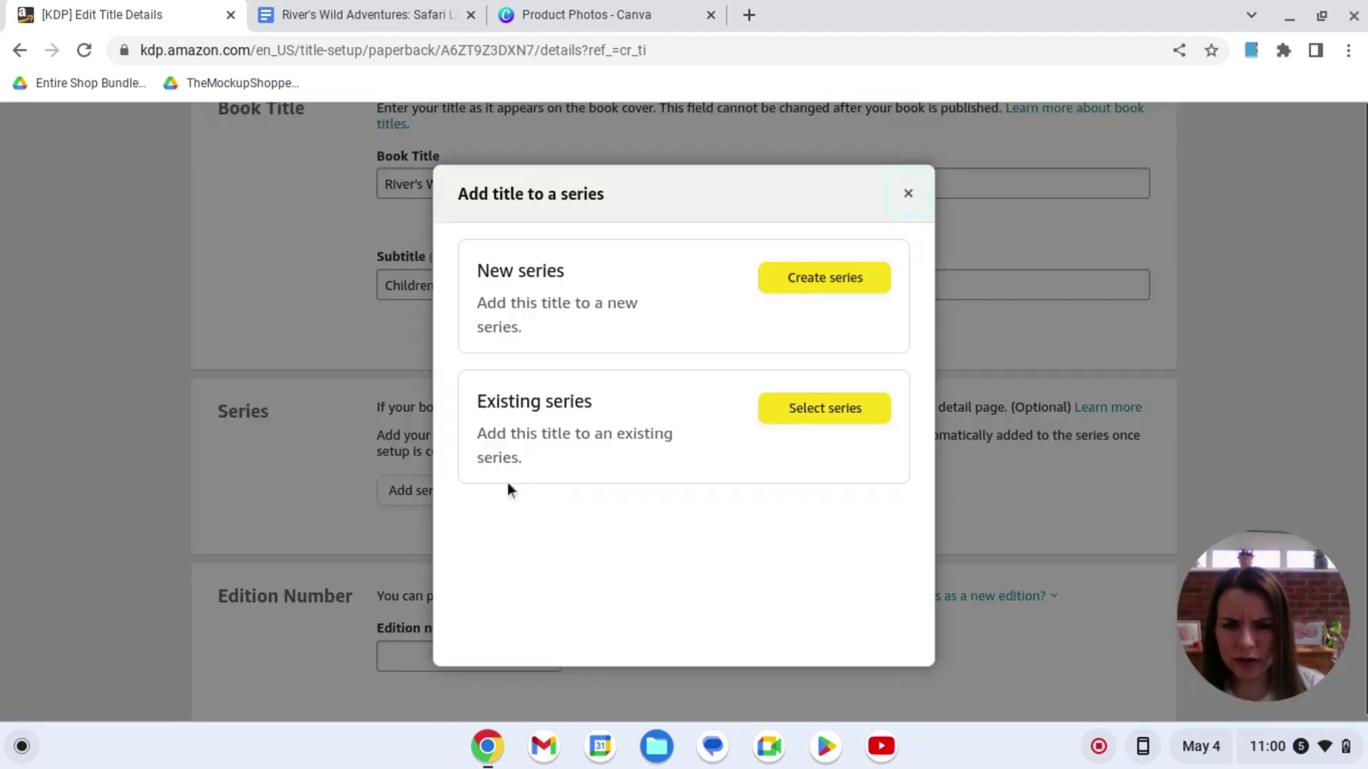
pyautogui.click(794, 276)
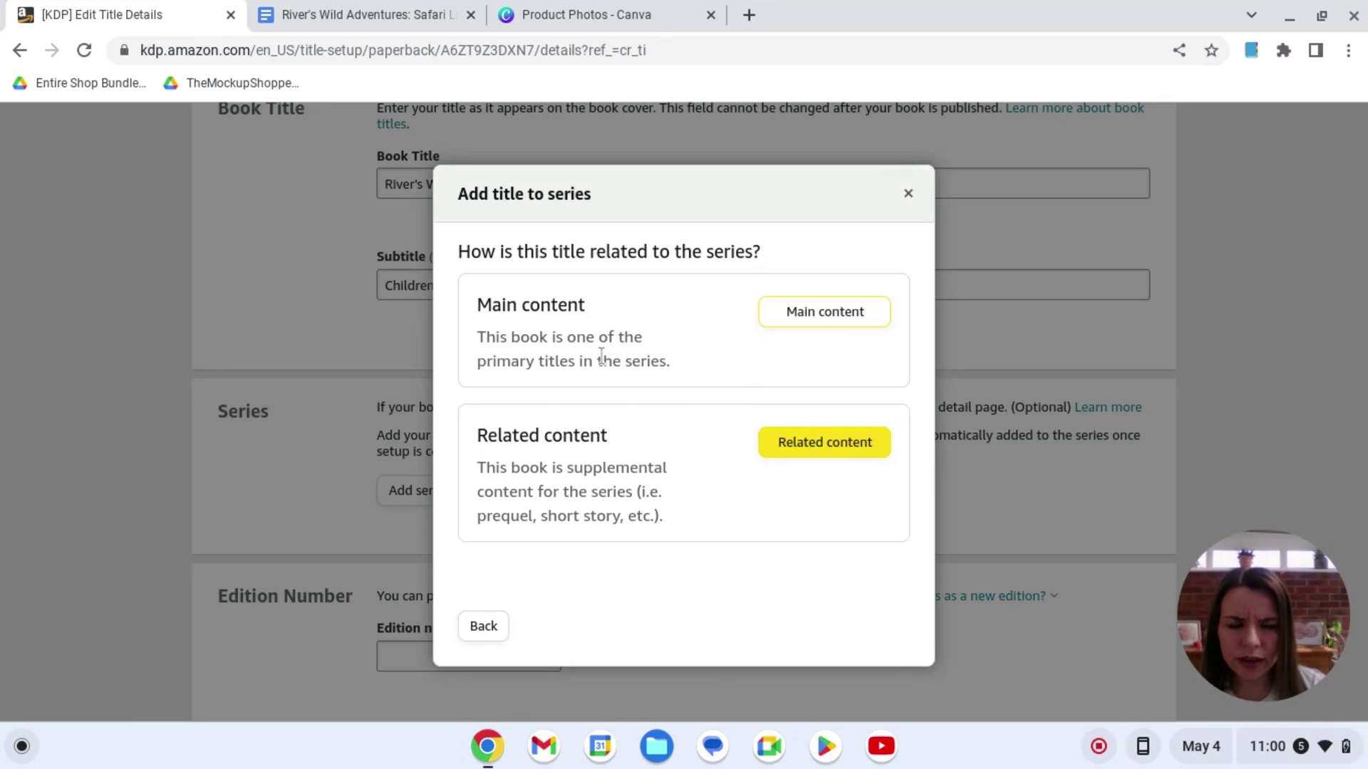
pyautogui.click(828, 318)
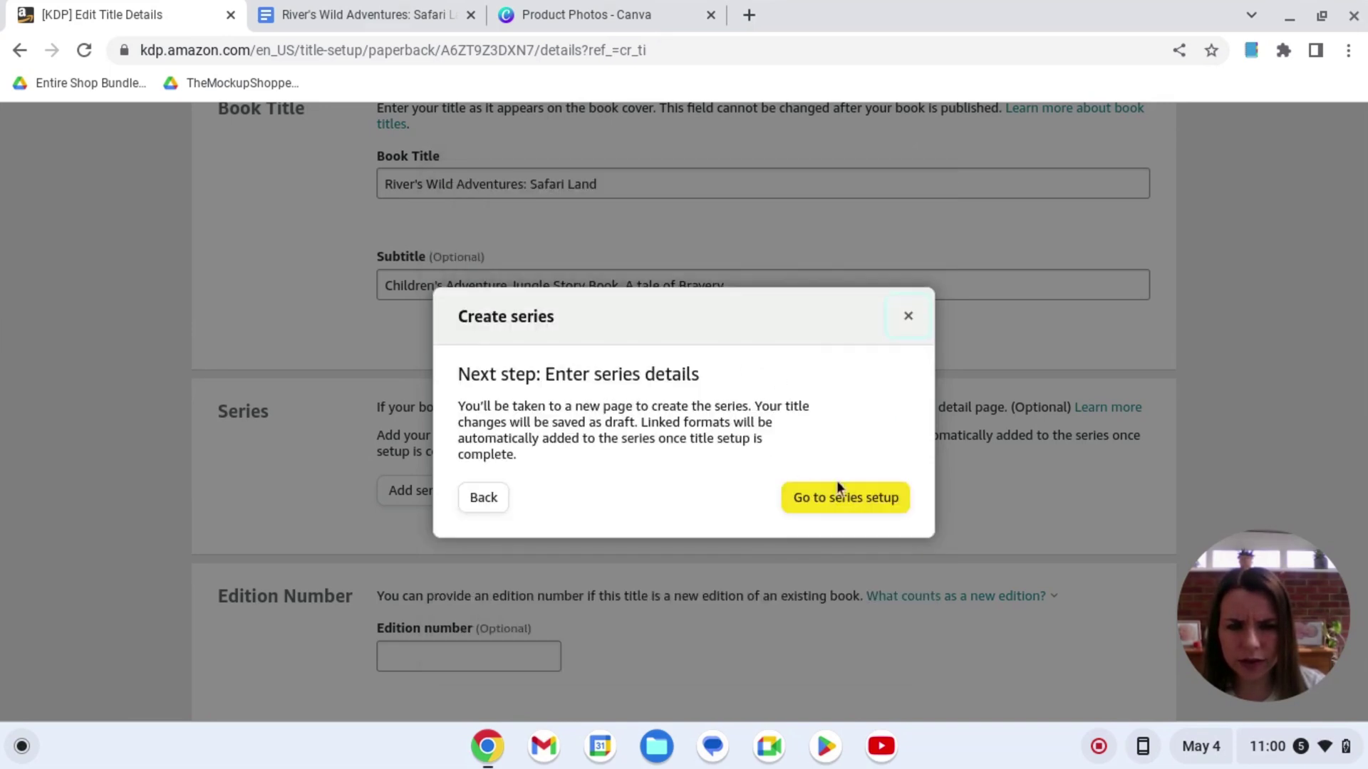
pyautogui.click(848, 503)
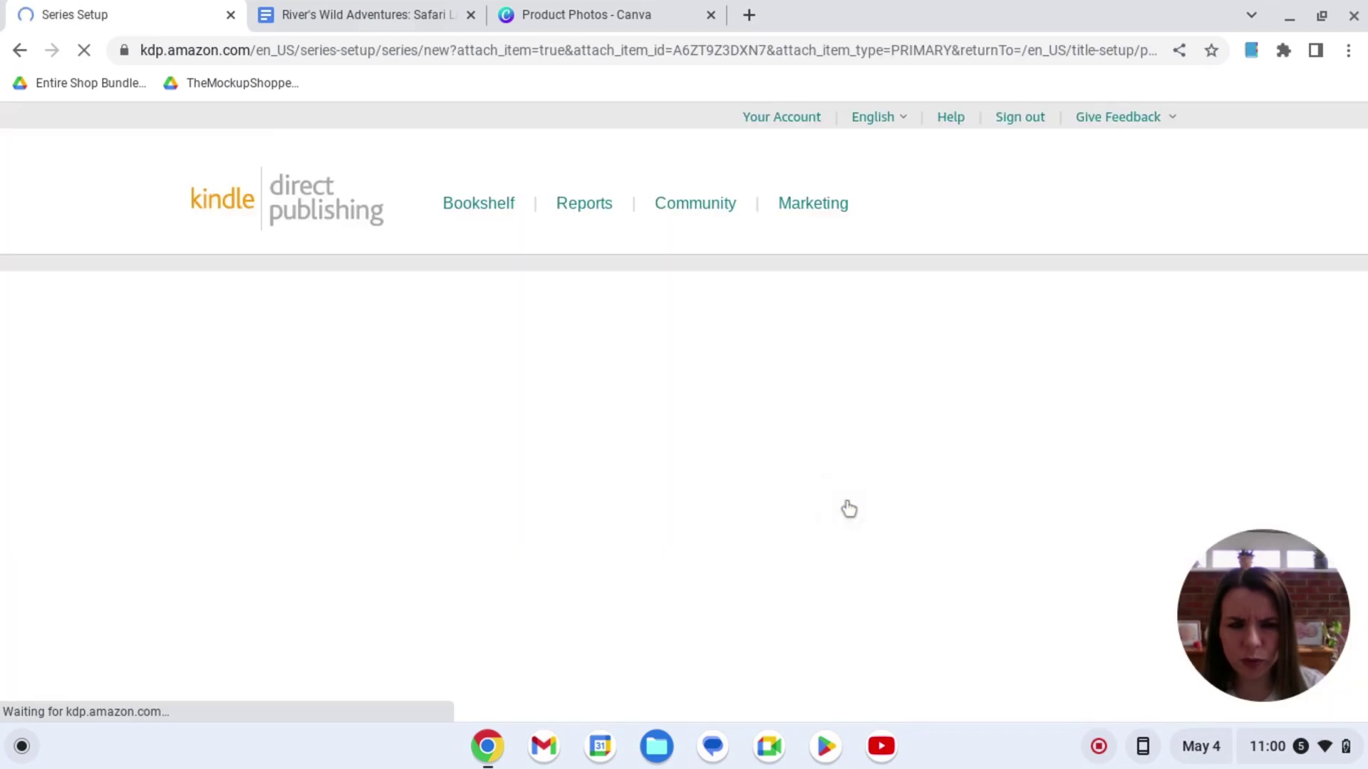
# Step: Title the series 'River's Wild Adventures' and set its reading order to Un-ordered
pyautogui.scroll(-1, 815, 508)
pyautogui.scroll(-1, 816, 510)
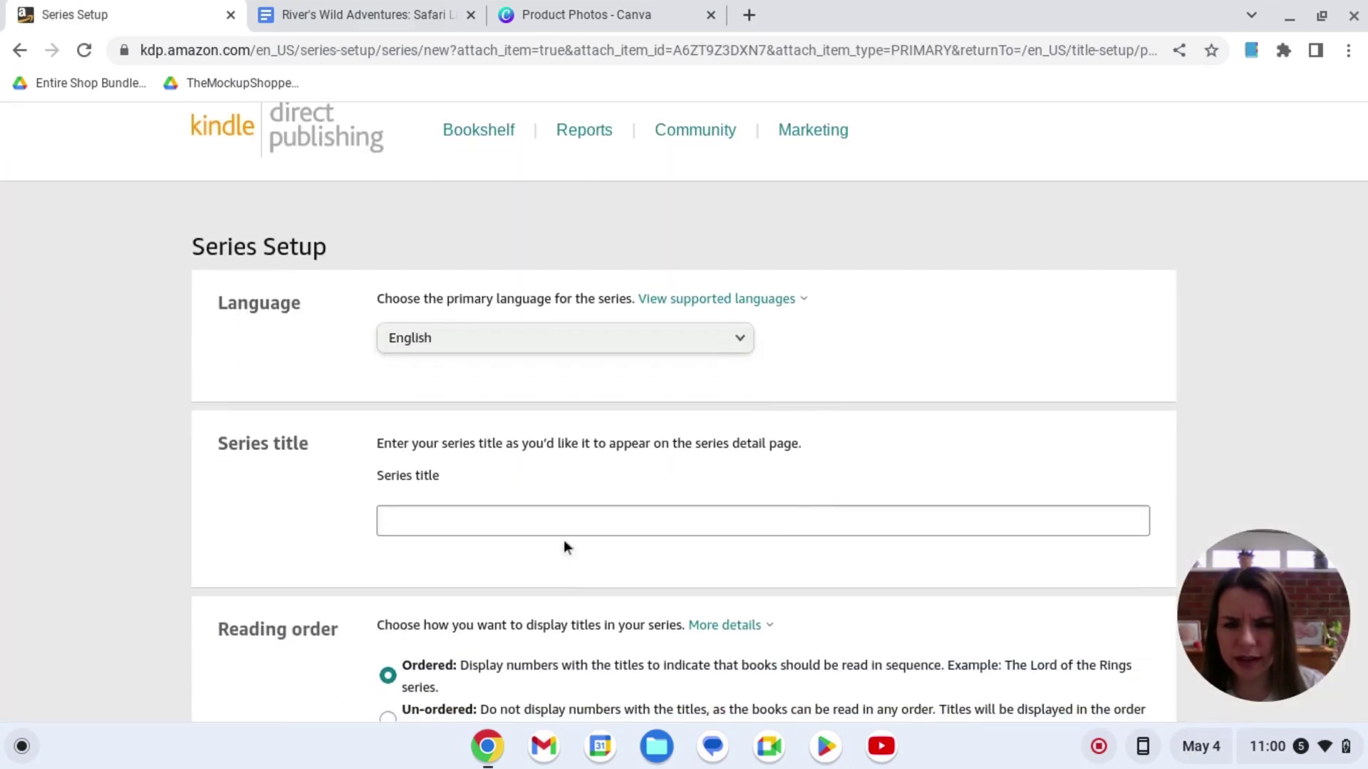
pyautogui.click(548, 528)
pyautogui.write('R')
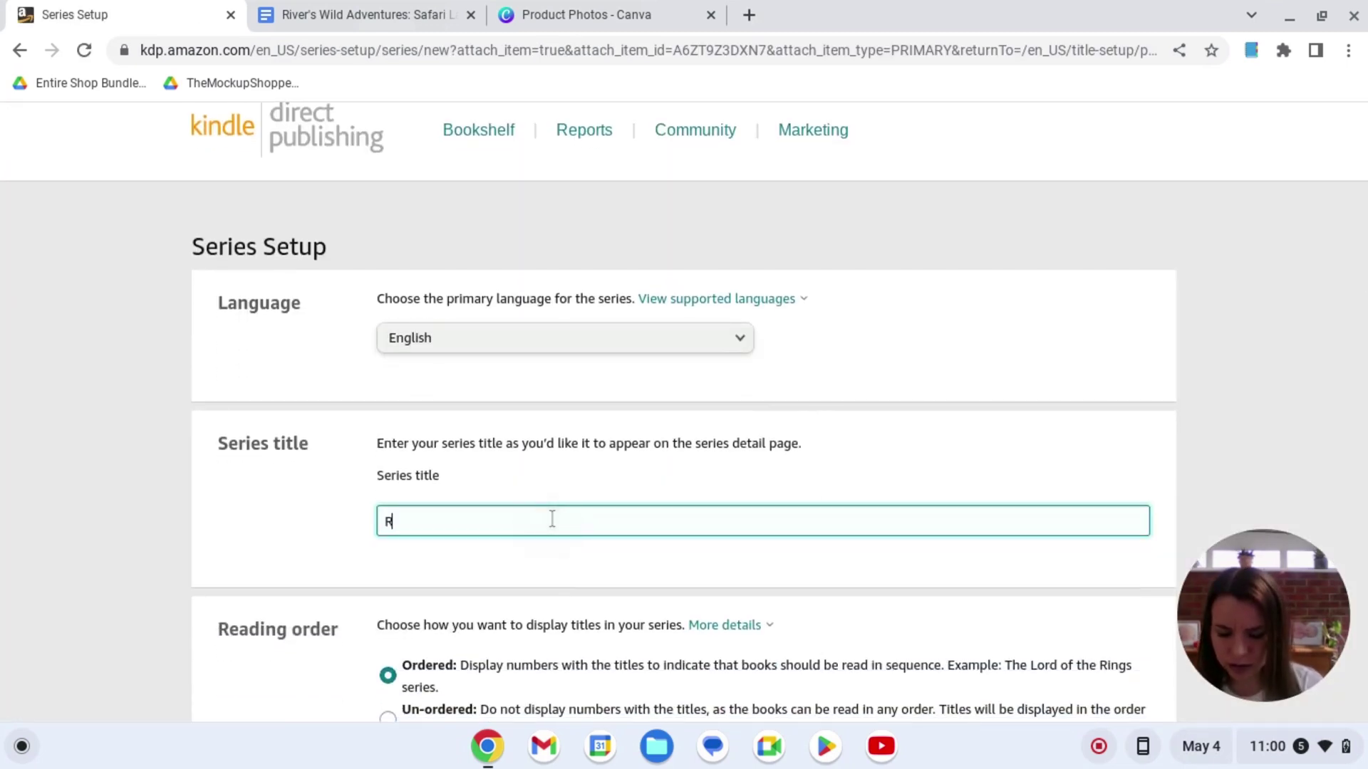
pyautogui.write("iver's W")
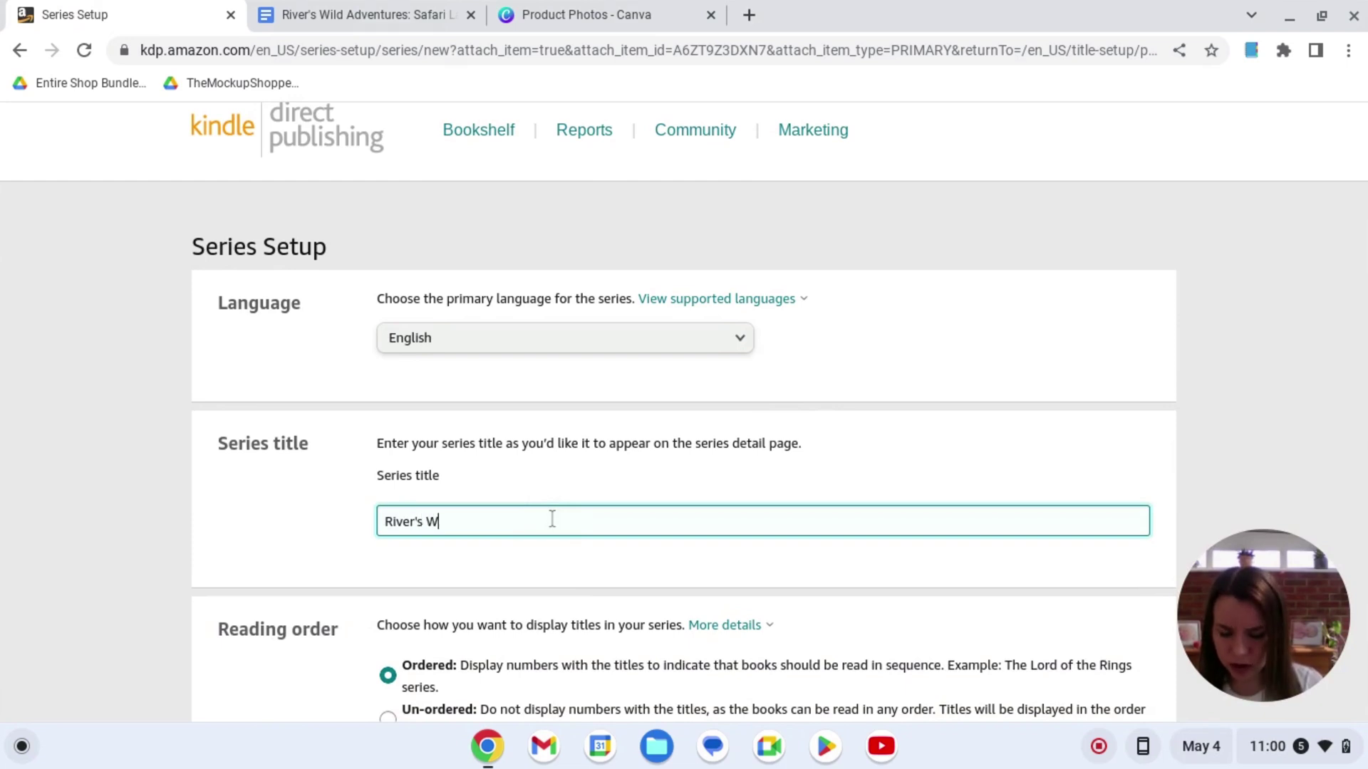
pyautogui.write('ild Adve')
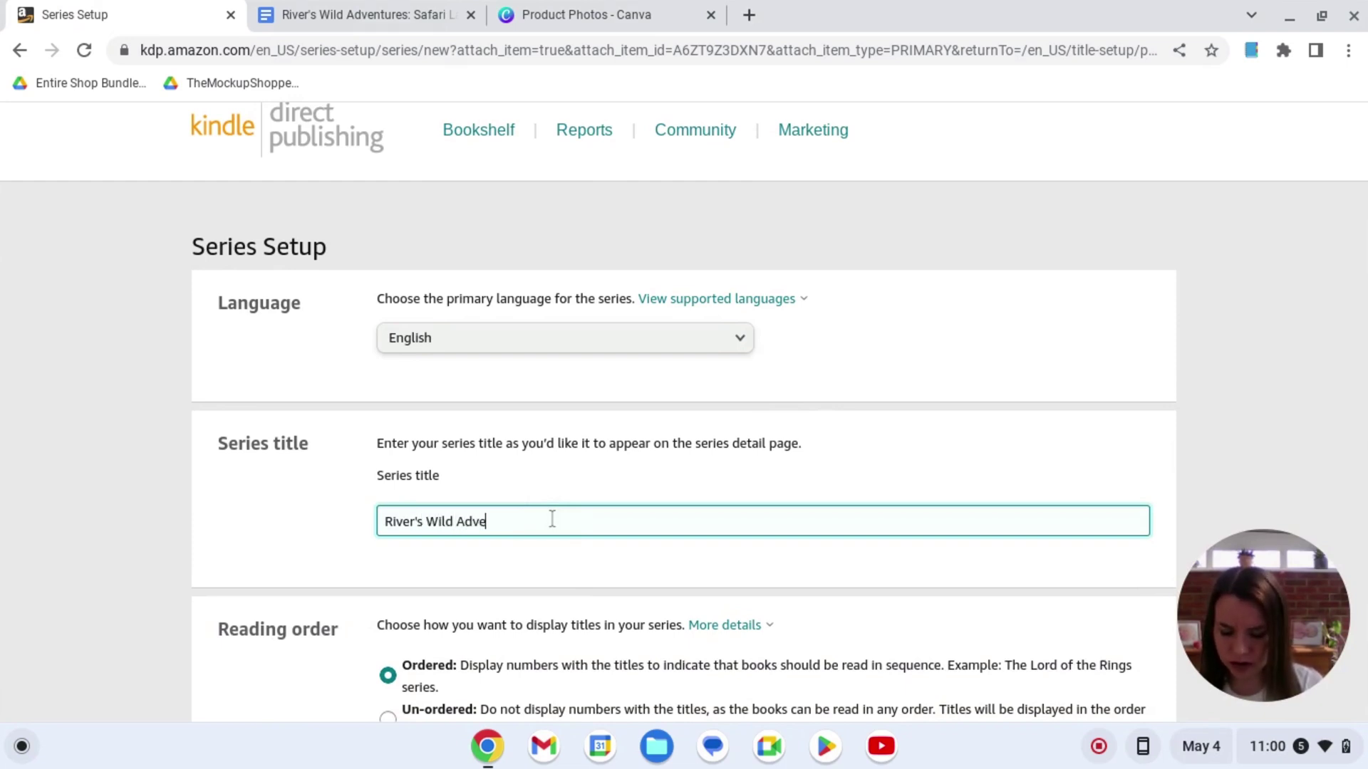
pyautogui.write('ntures')
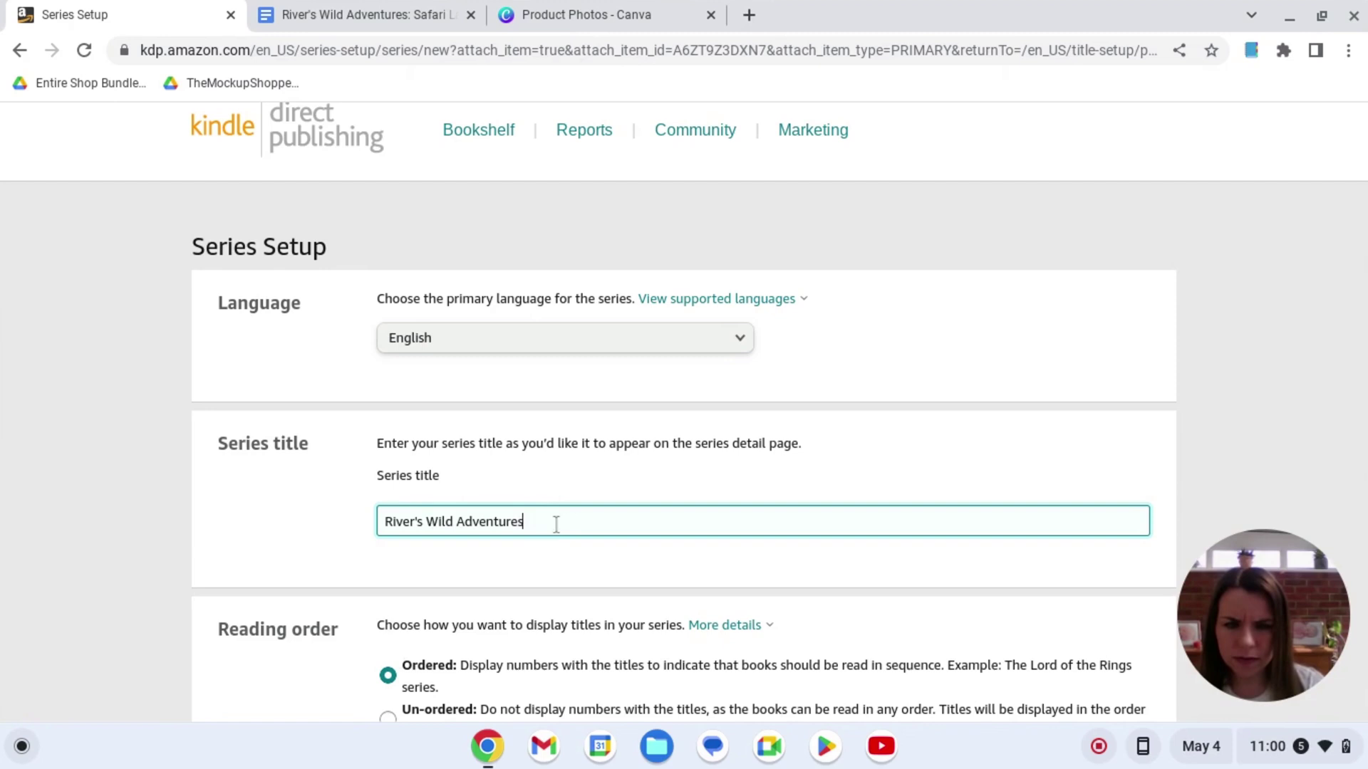
pyautogui.scroll(-1, 555, 527)
pyautogui.scroll(-3, 554, 529)
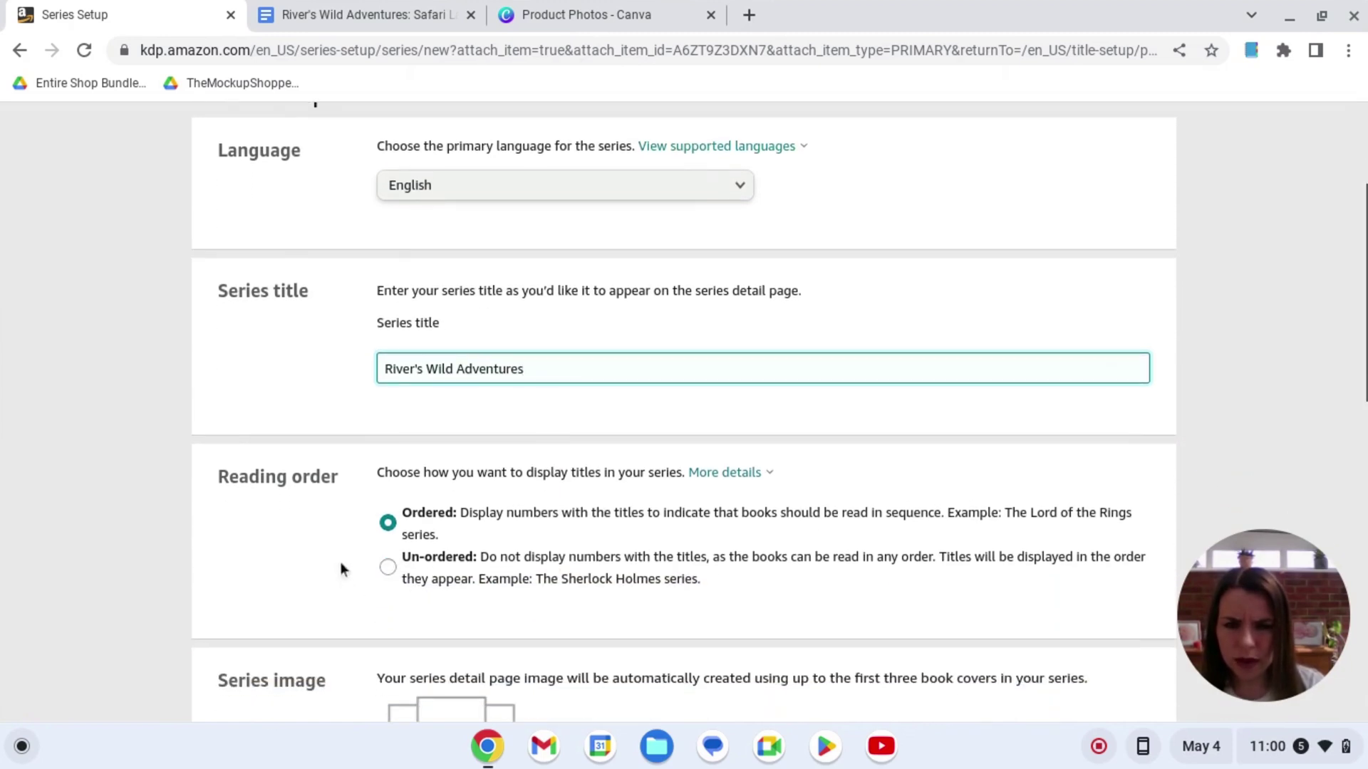
pyautogui.scroll(-1, 470, 563)
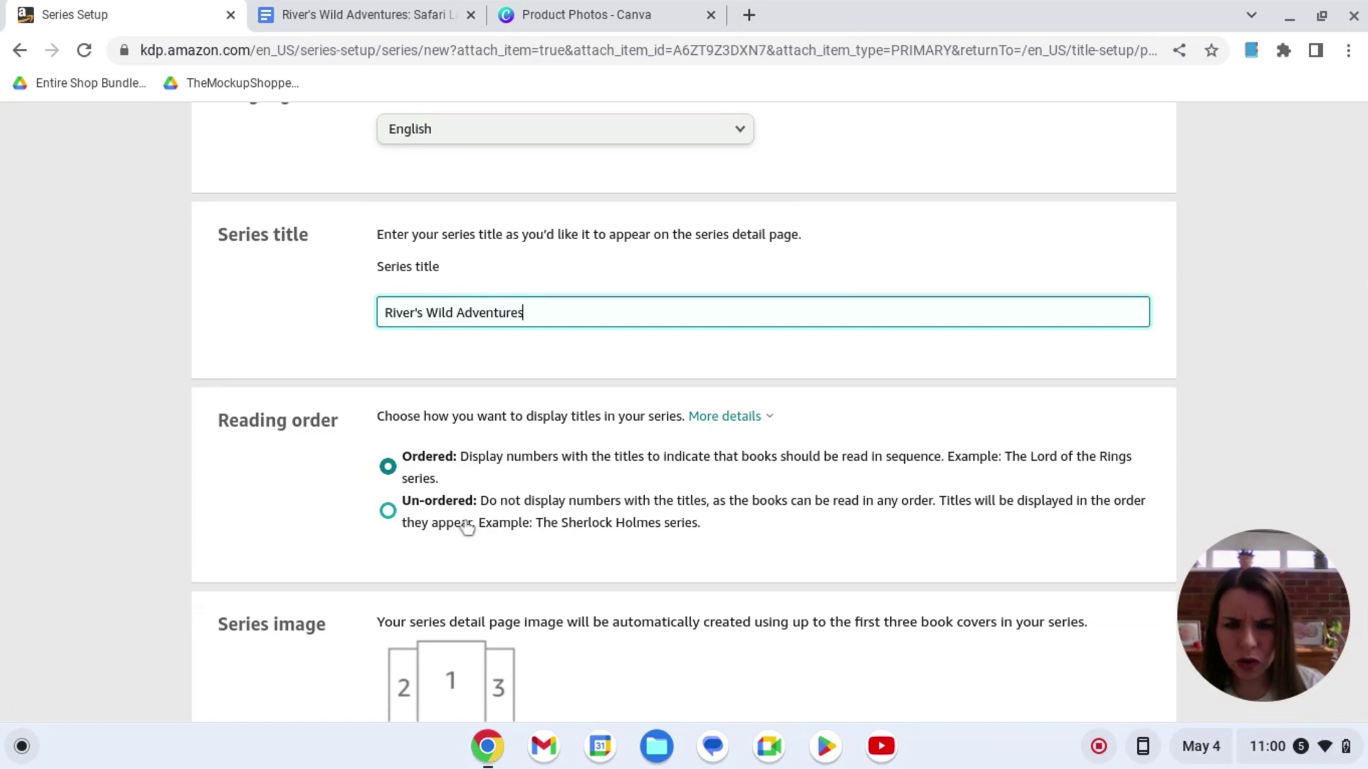
pyautogui.click(388, 511)
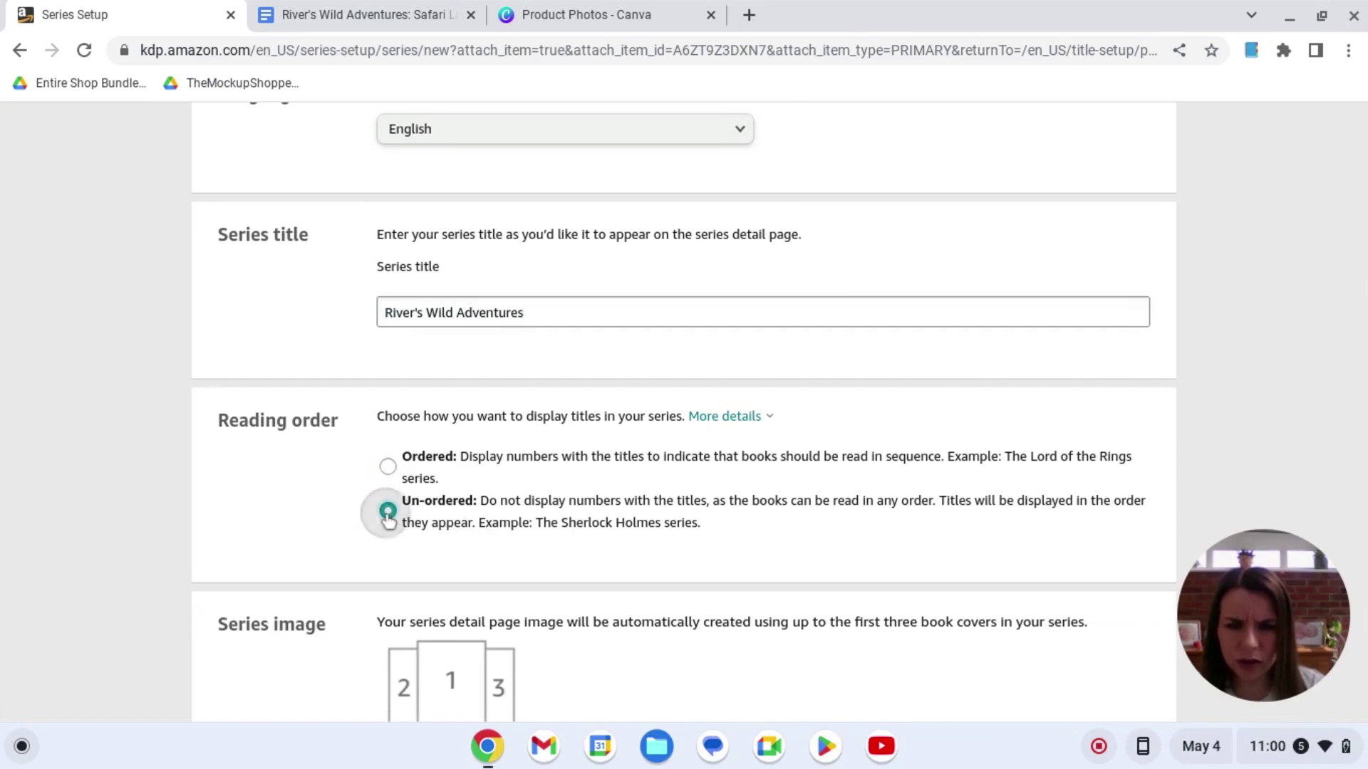
pyautogui.scroll(-3, 389, 520)
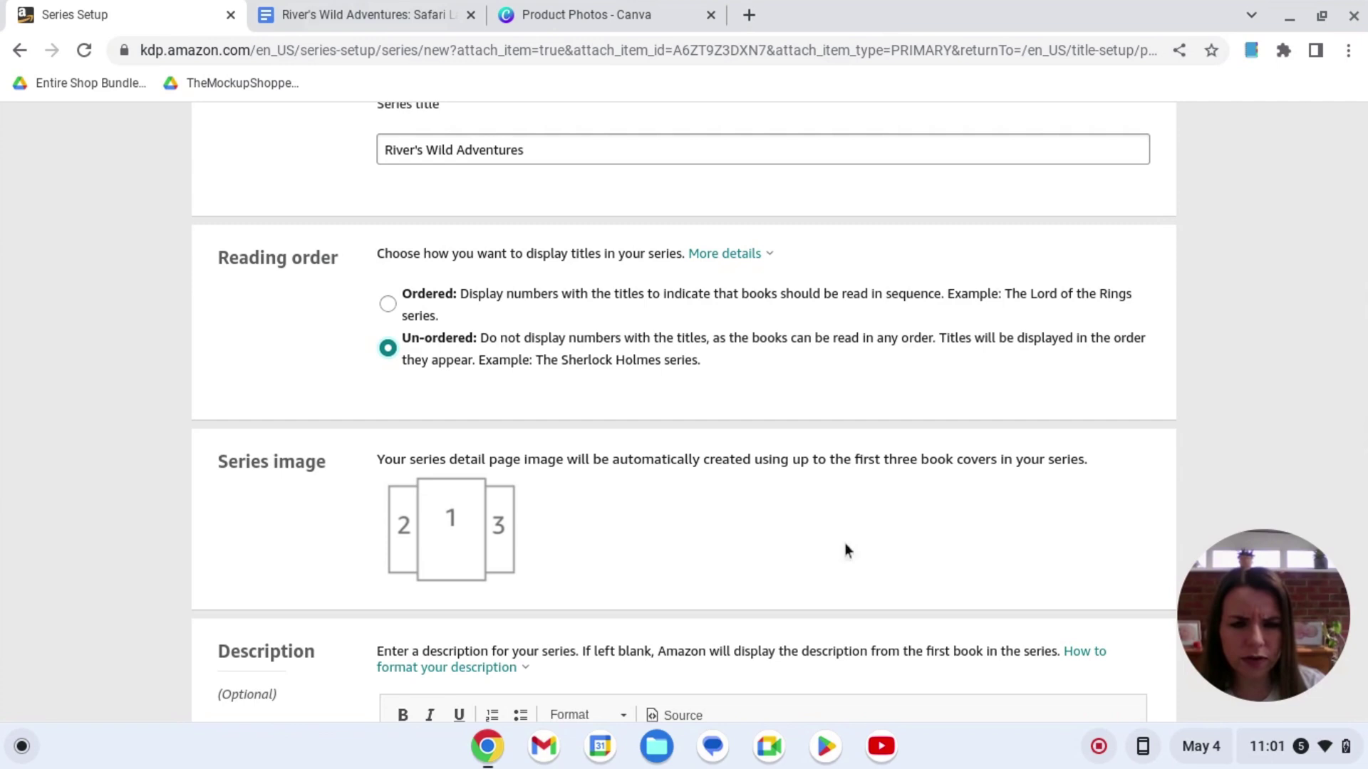
pyautogui.scroll(-5, 419, 557)
pyautogui.scroll(-3, 409, 542)
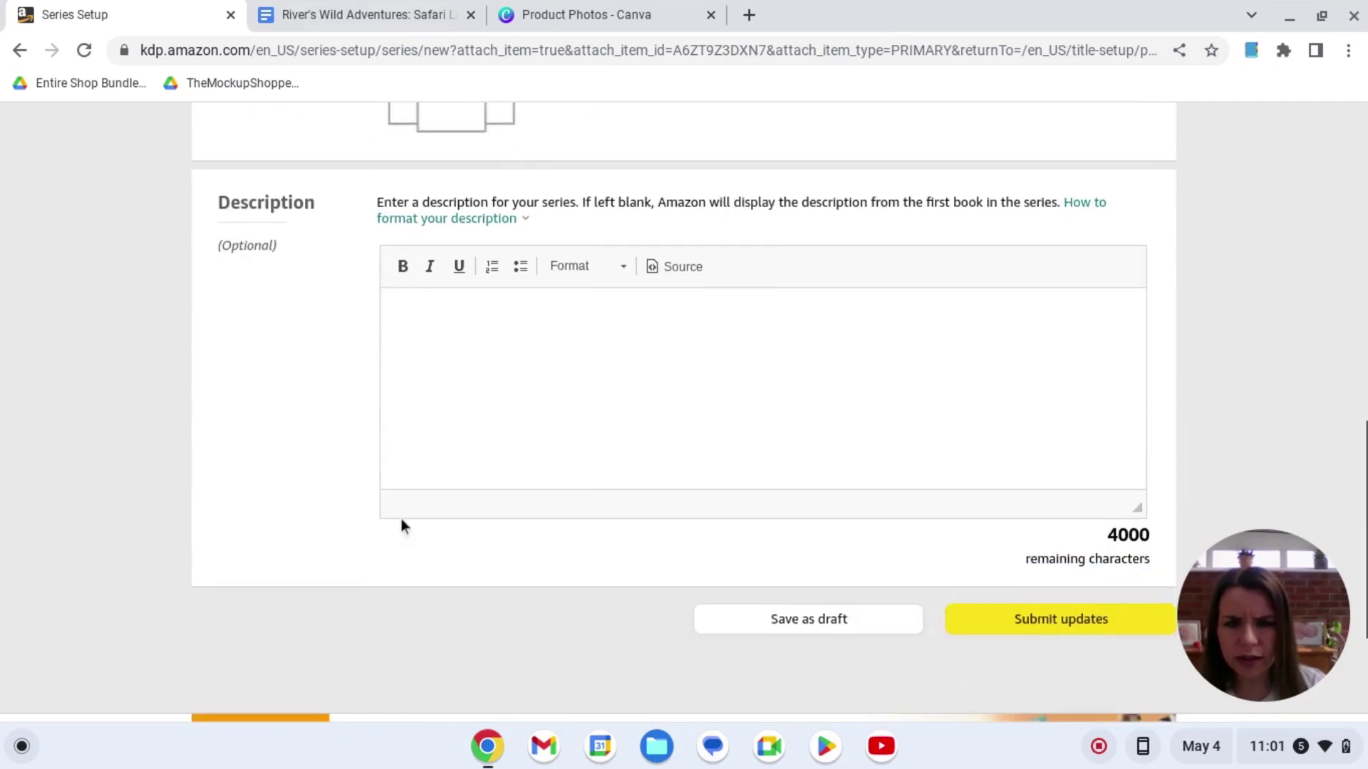
# Step: Write the series description about River's journeys, ending 'bravery to help others and to return home'
pyautogui.click(445, 305)
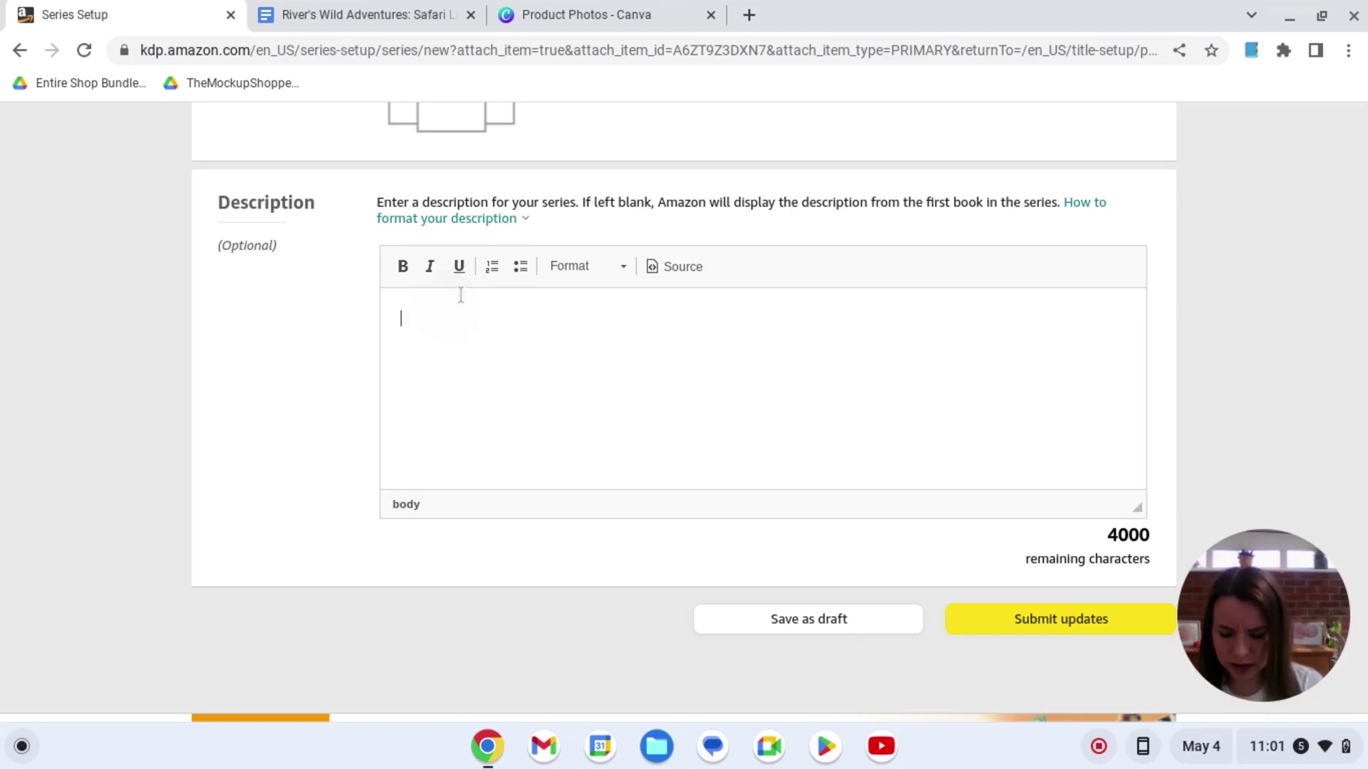
pyautogui.write('Join River as')
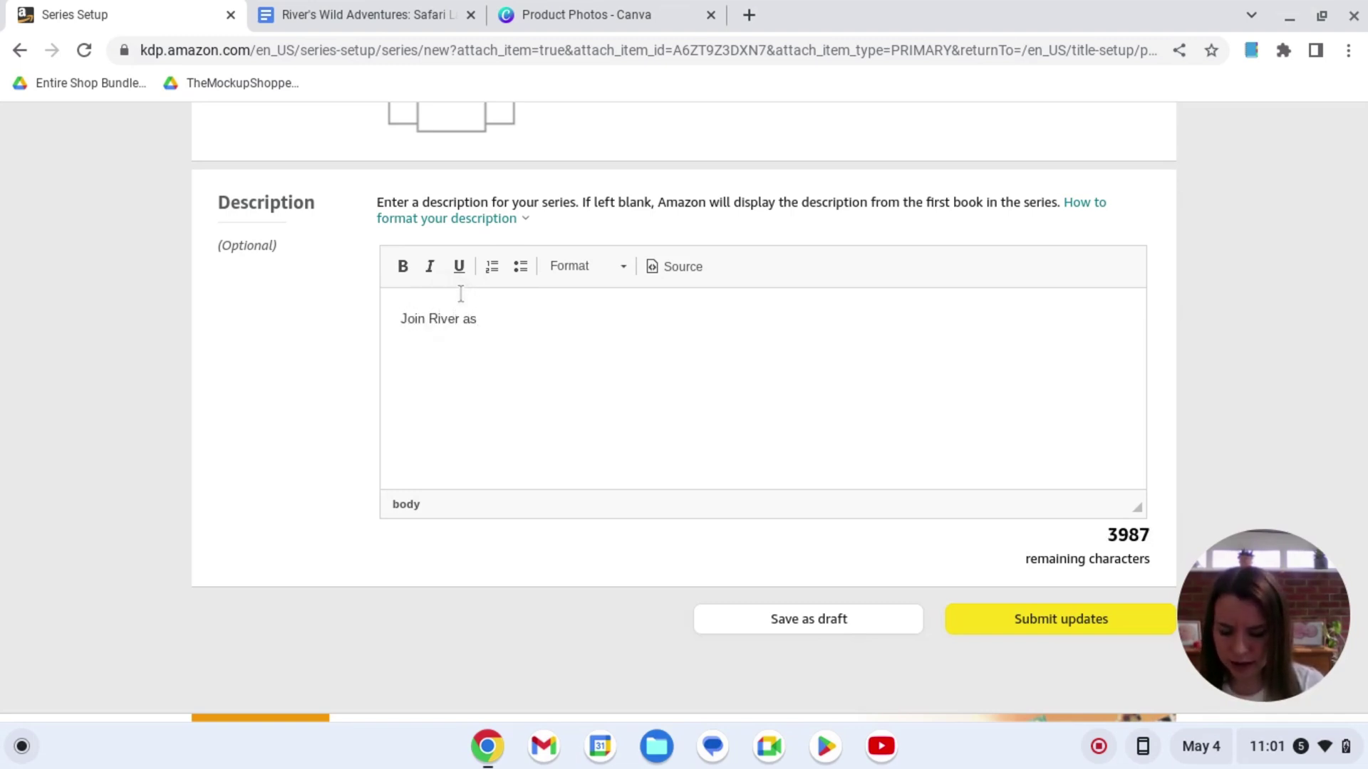
pyautogui.write('journ')
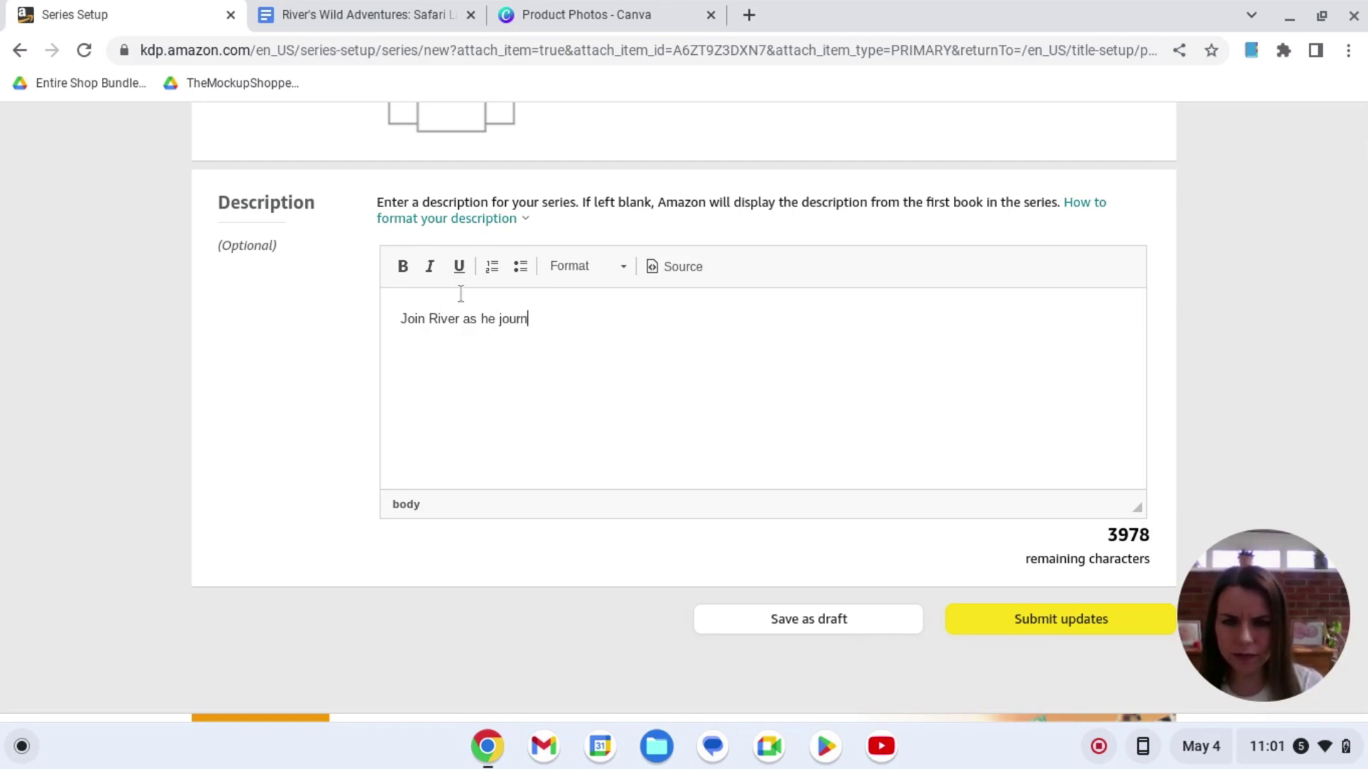
pyautogui.write('eys through many')
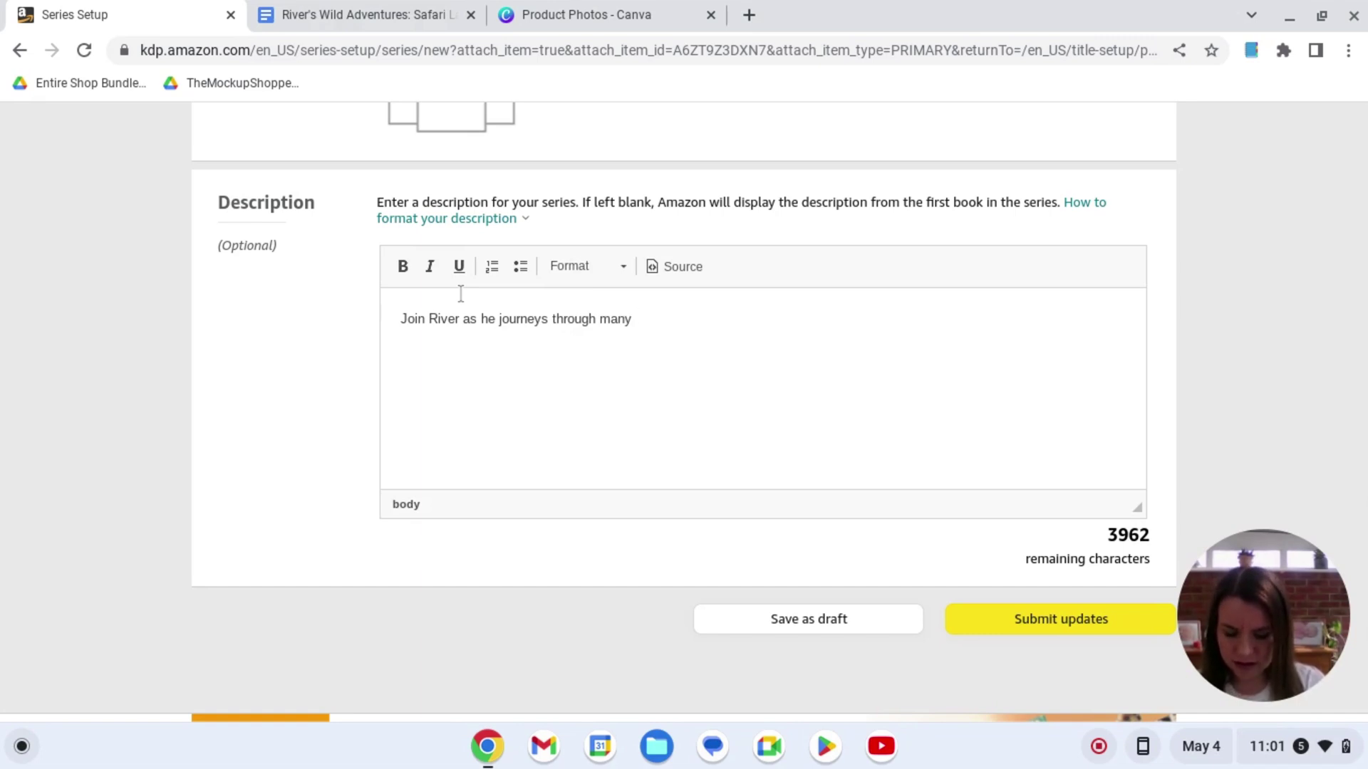
pyautogui.write('magical and exciting')
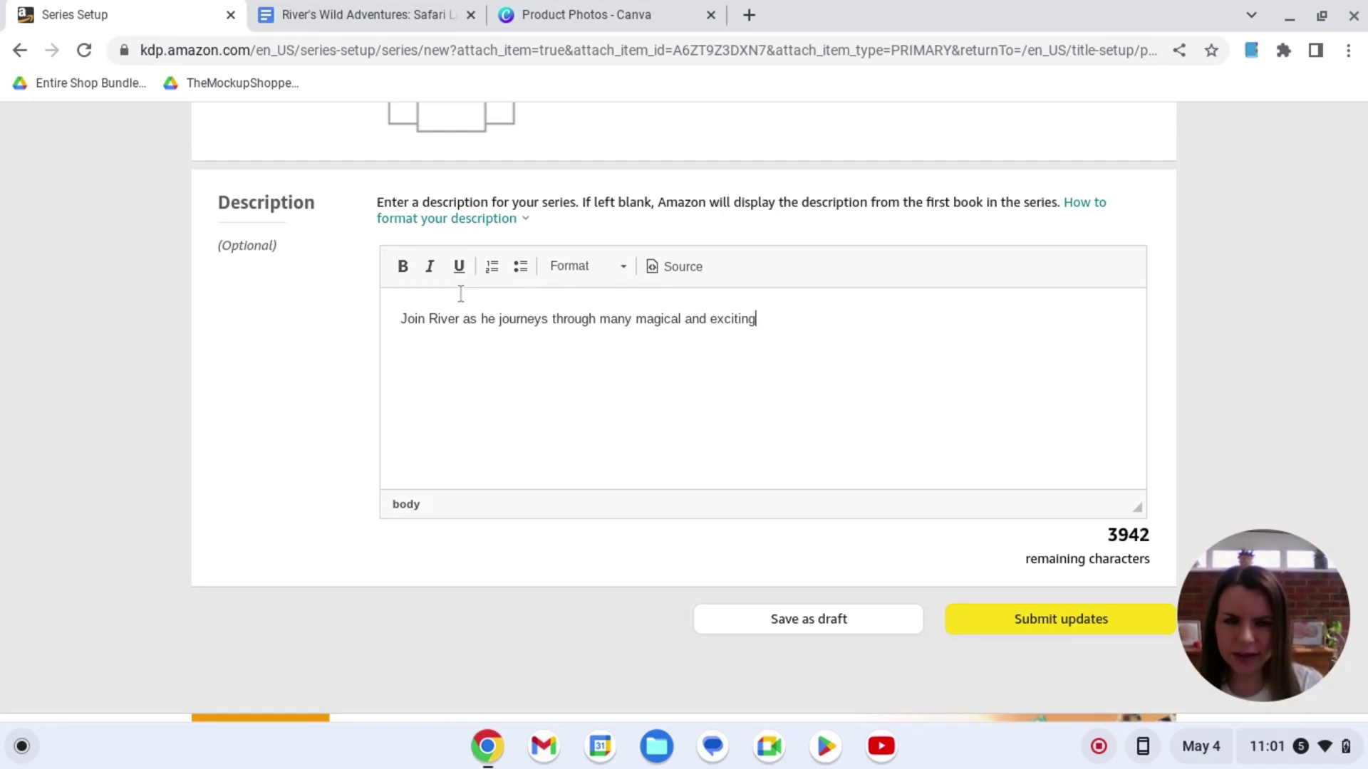
pyautogui.write(' lands.')
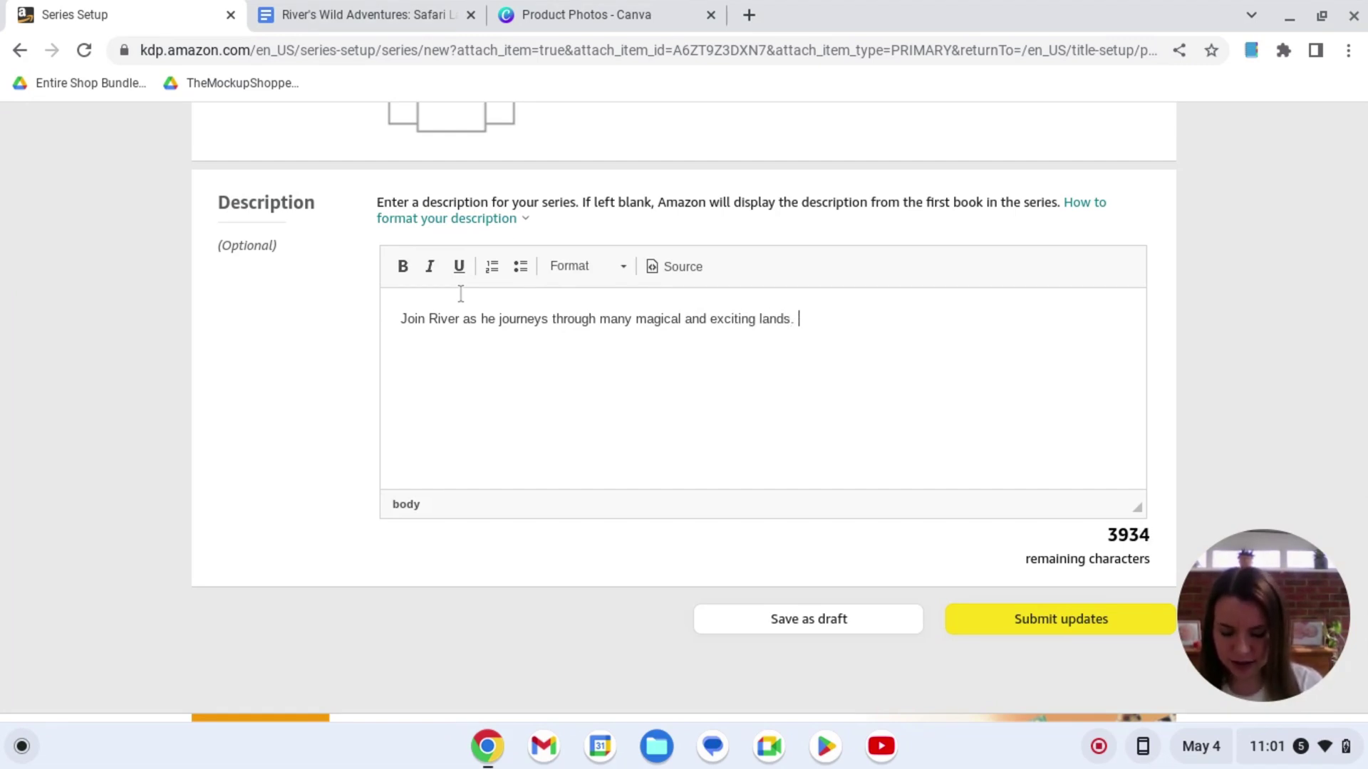
pyautogui.write('He will meet so many diff')
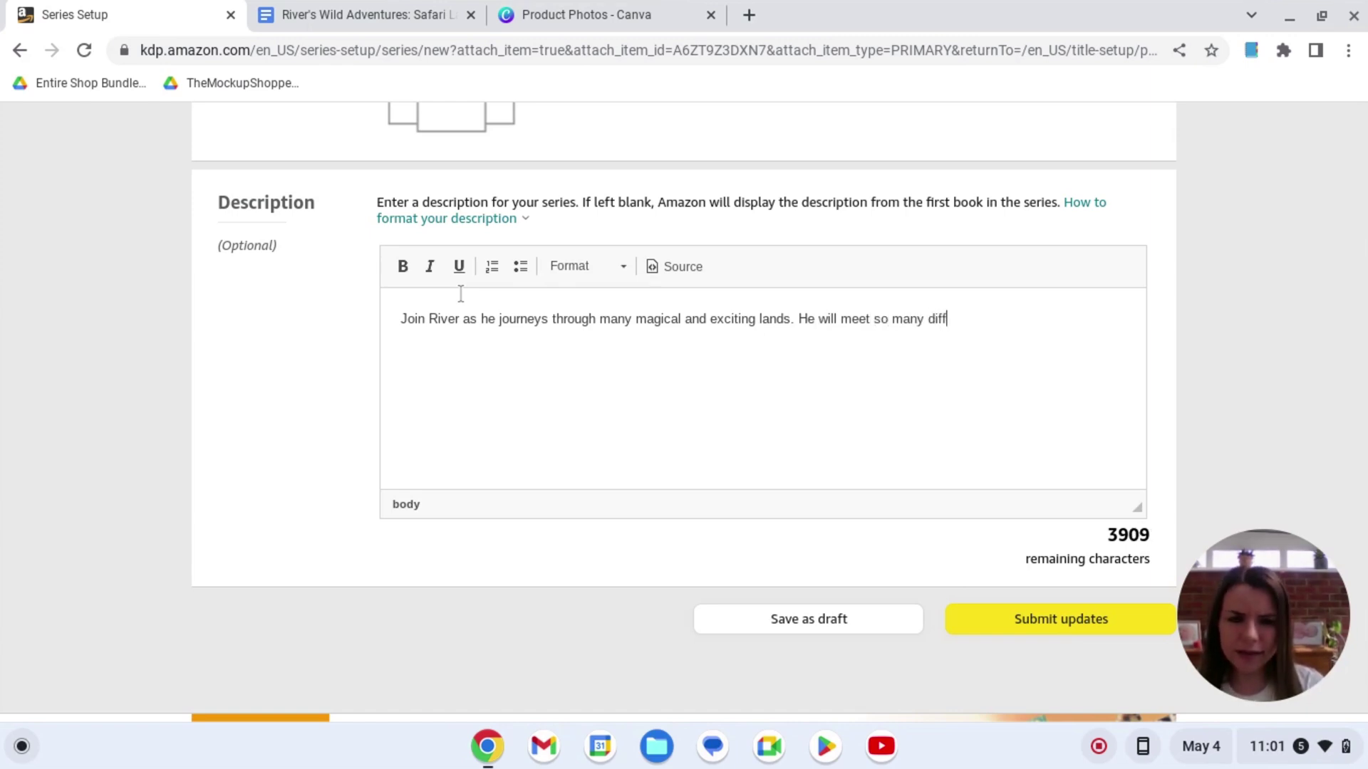
pyautogui.write('erent characters and use')
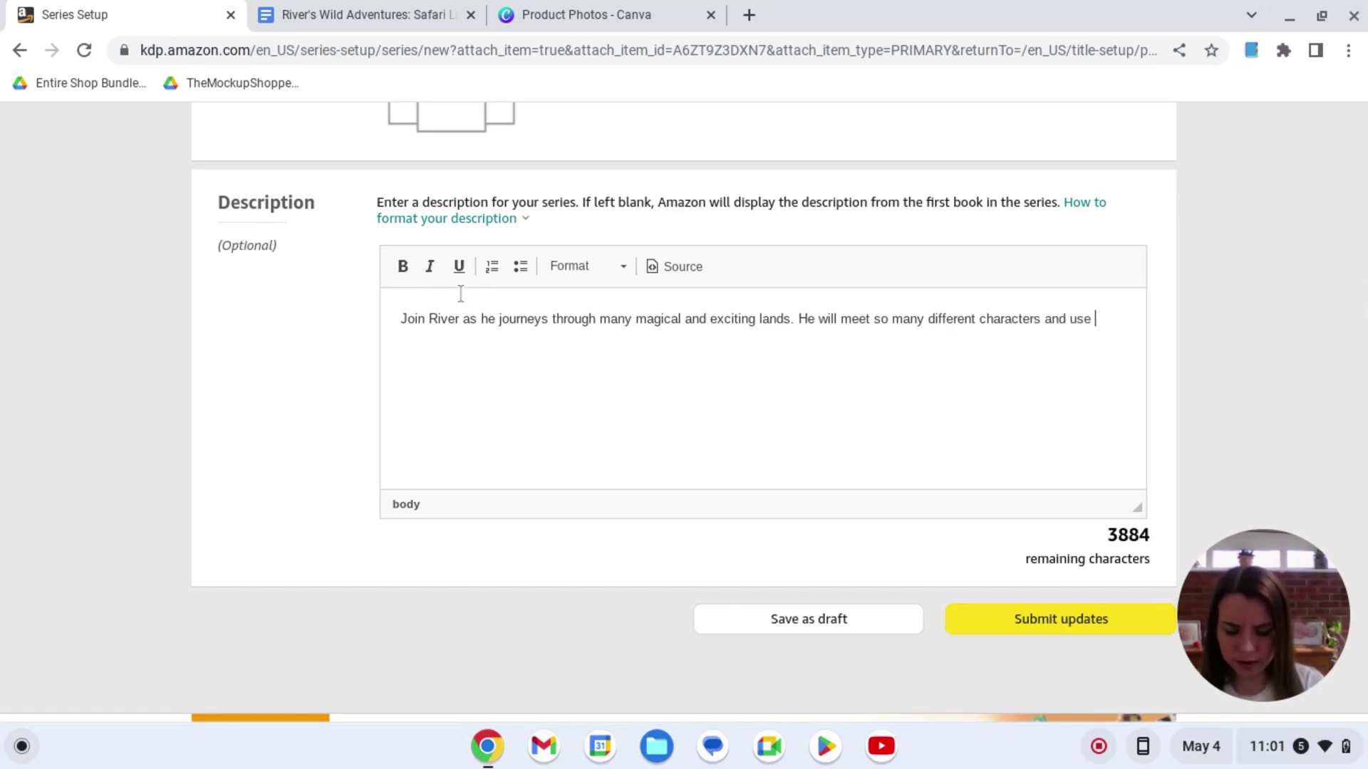
pyautogui.write('his bravery to')
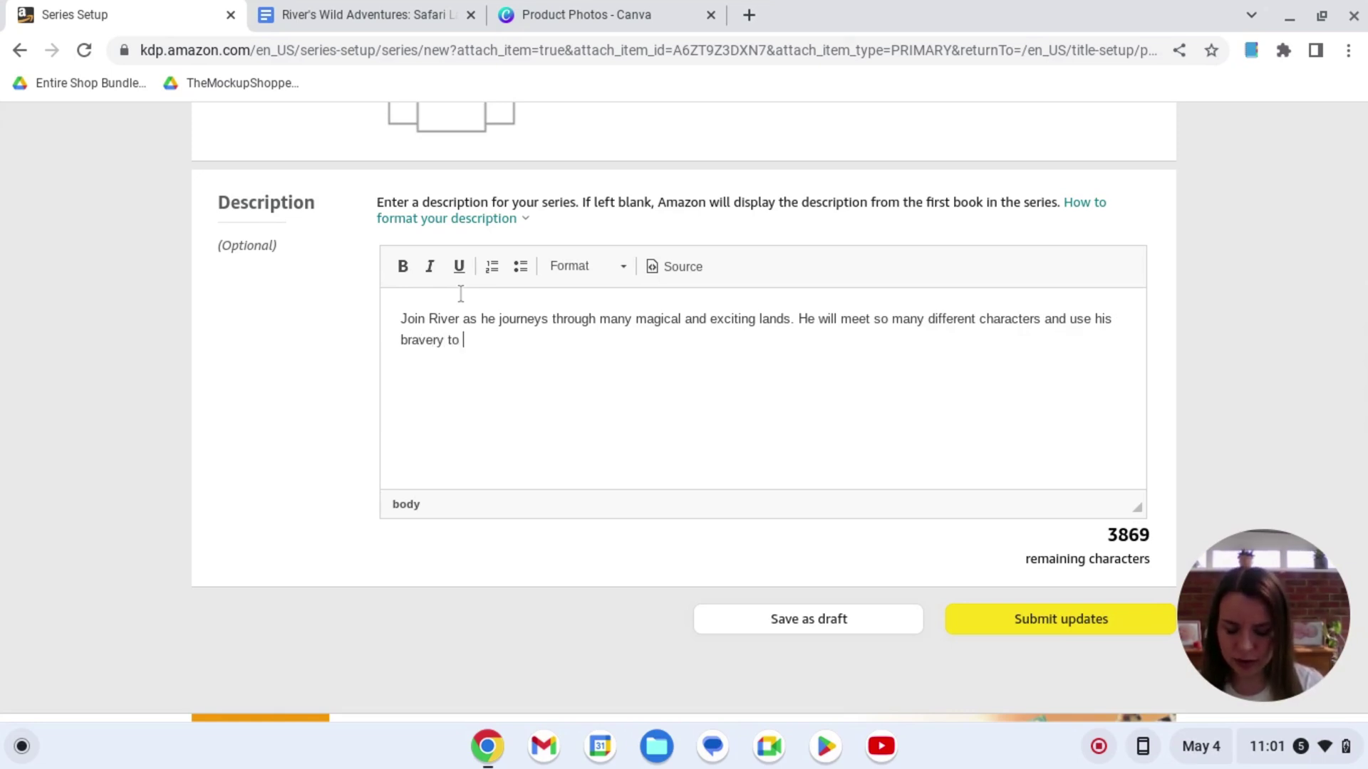
pyautogui.write(' help ot')
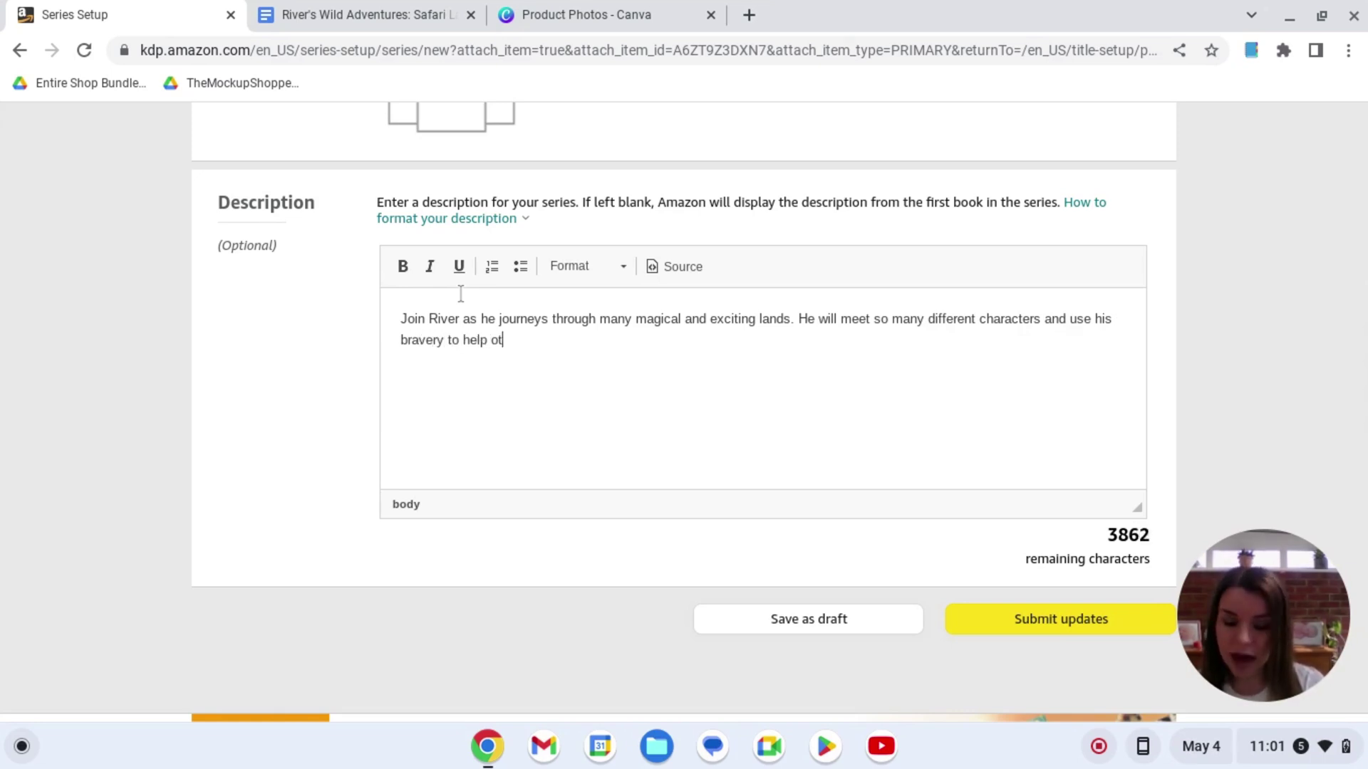
pyautogui.write('hers and to ')
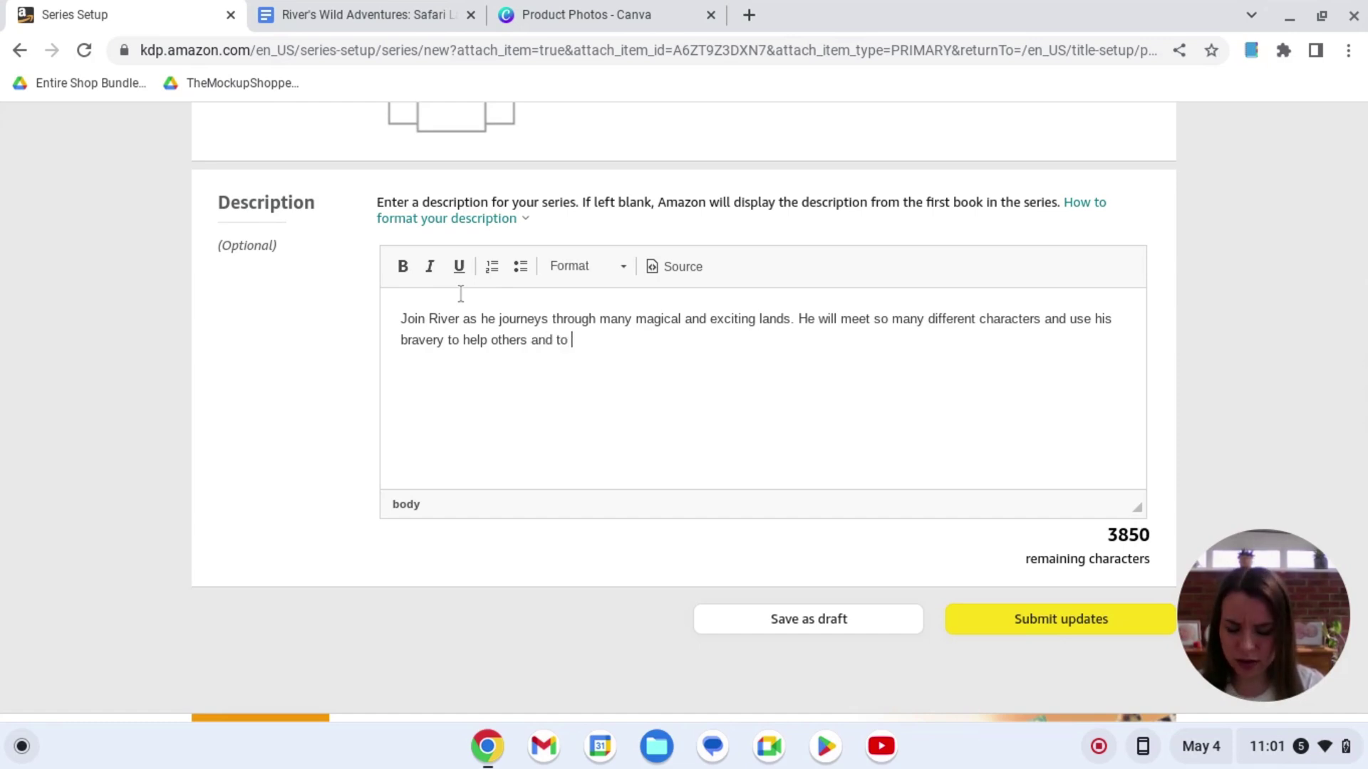
pyautogui.write('return h')
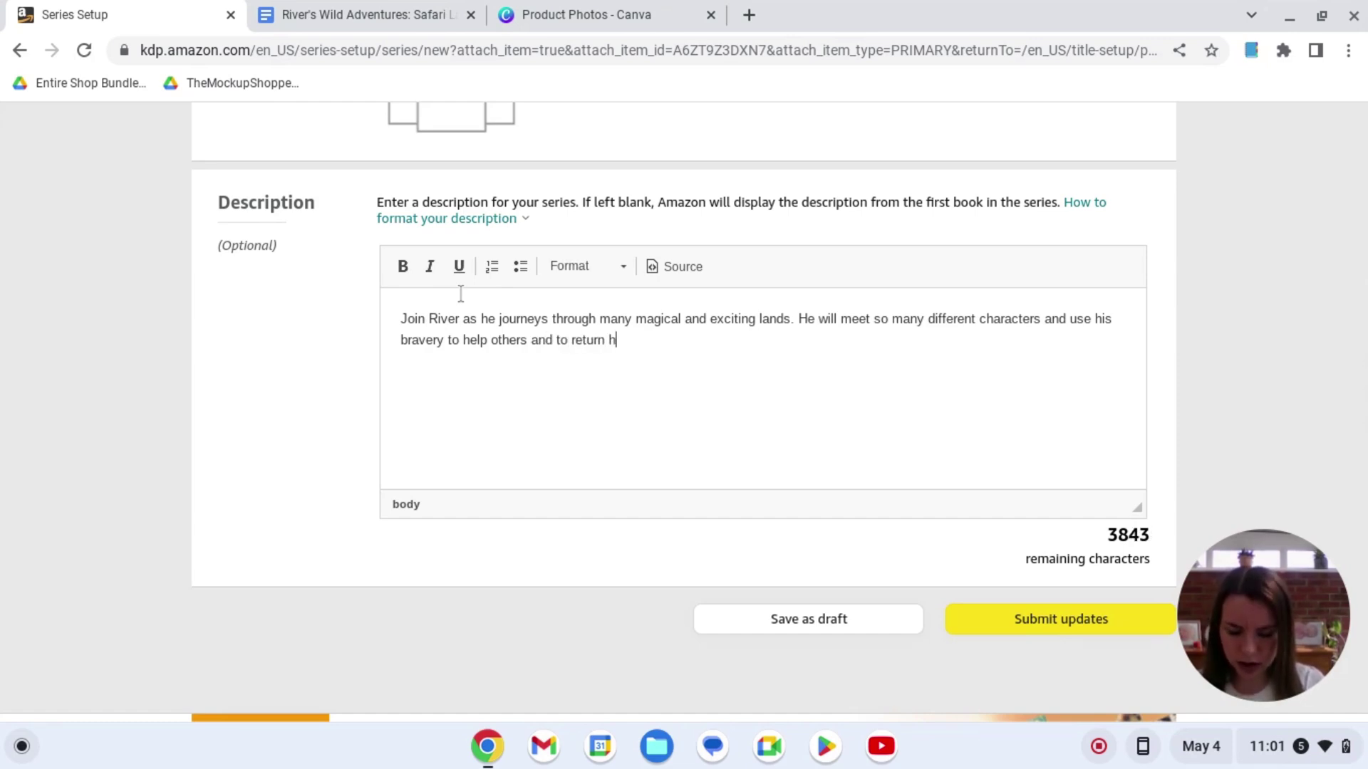
pyautogui.write('ome.')
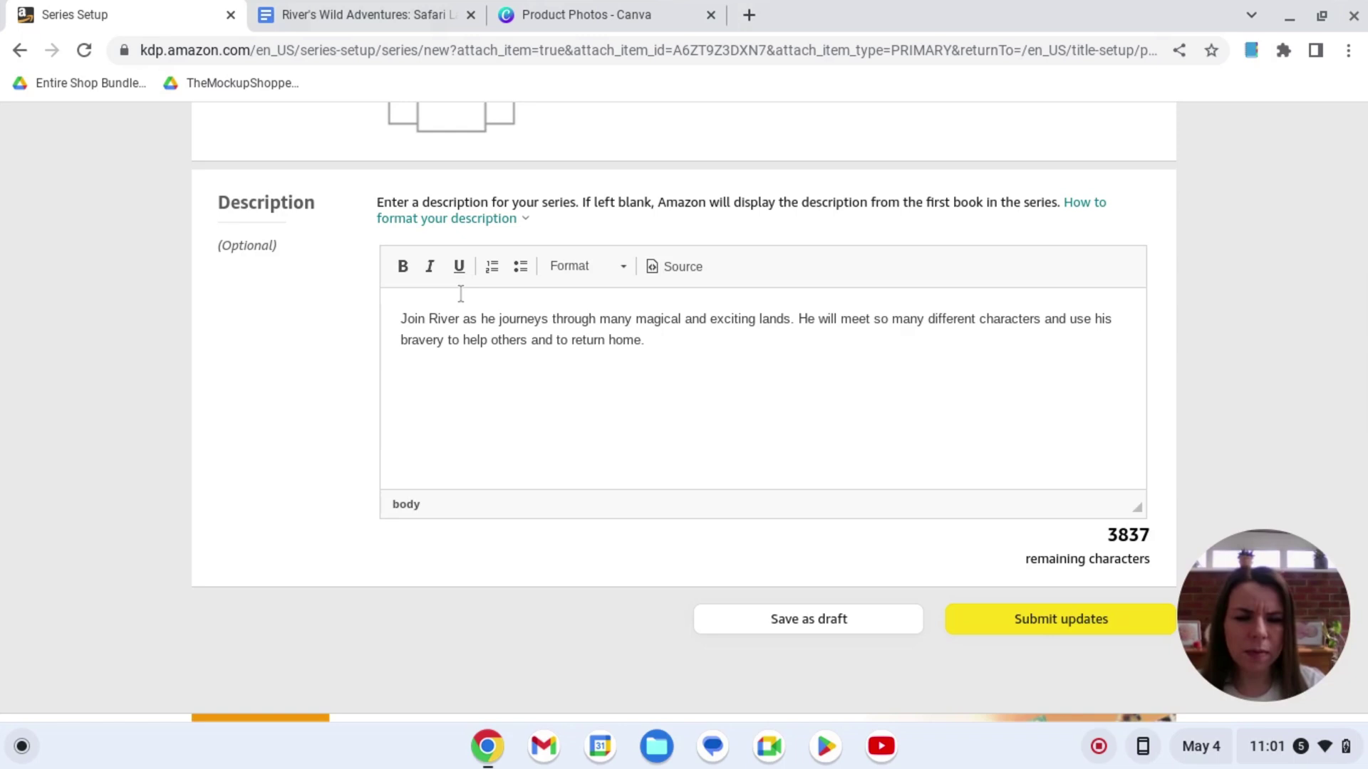
# Step: Submit the new series and return to the paperback draft's details
pyautogui.click(1034, 628)
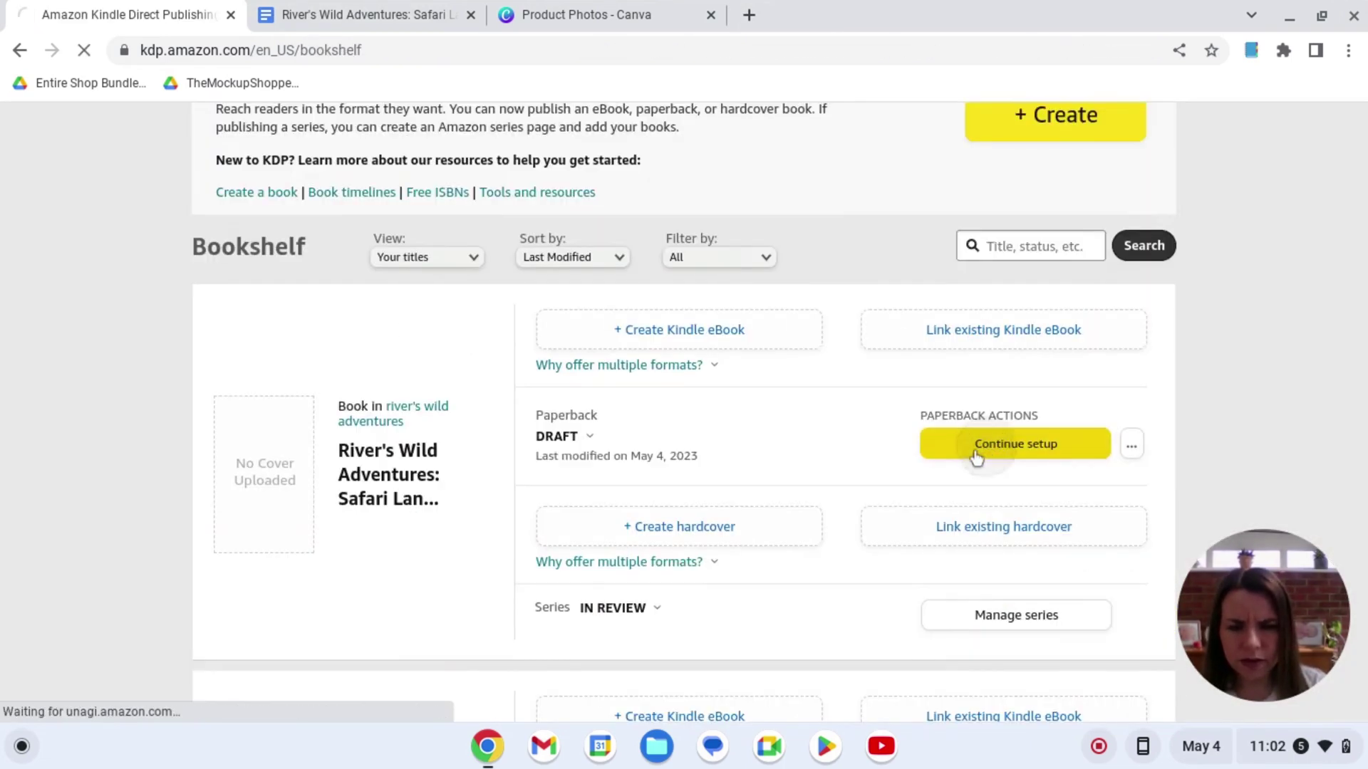
pyautogui.click(976, 456)
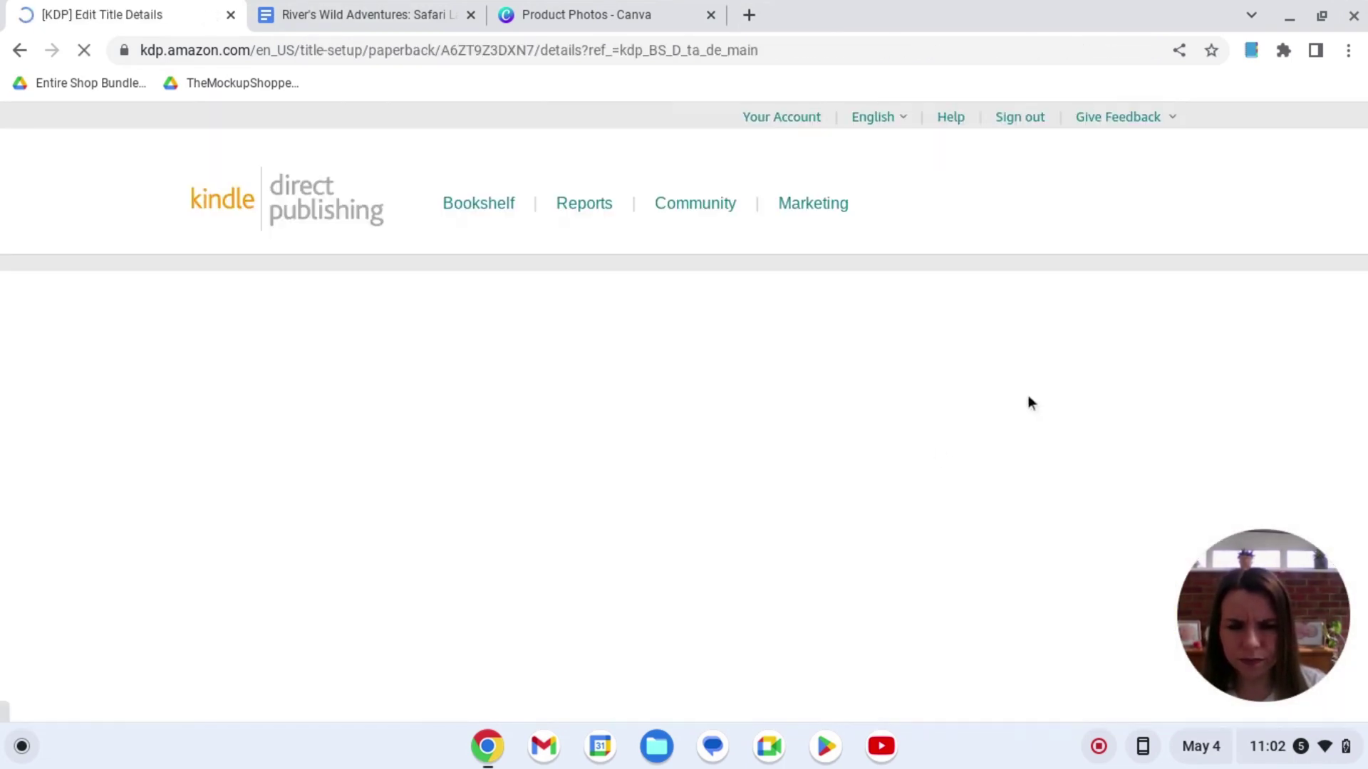
pyautogui.scroll(-10, 818, 519)
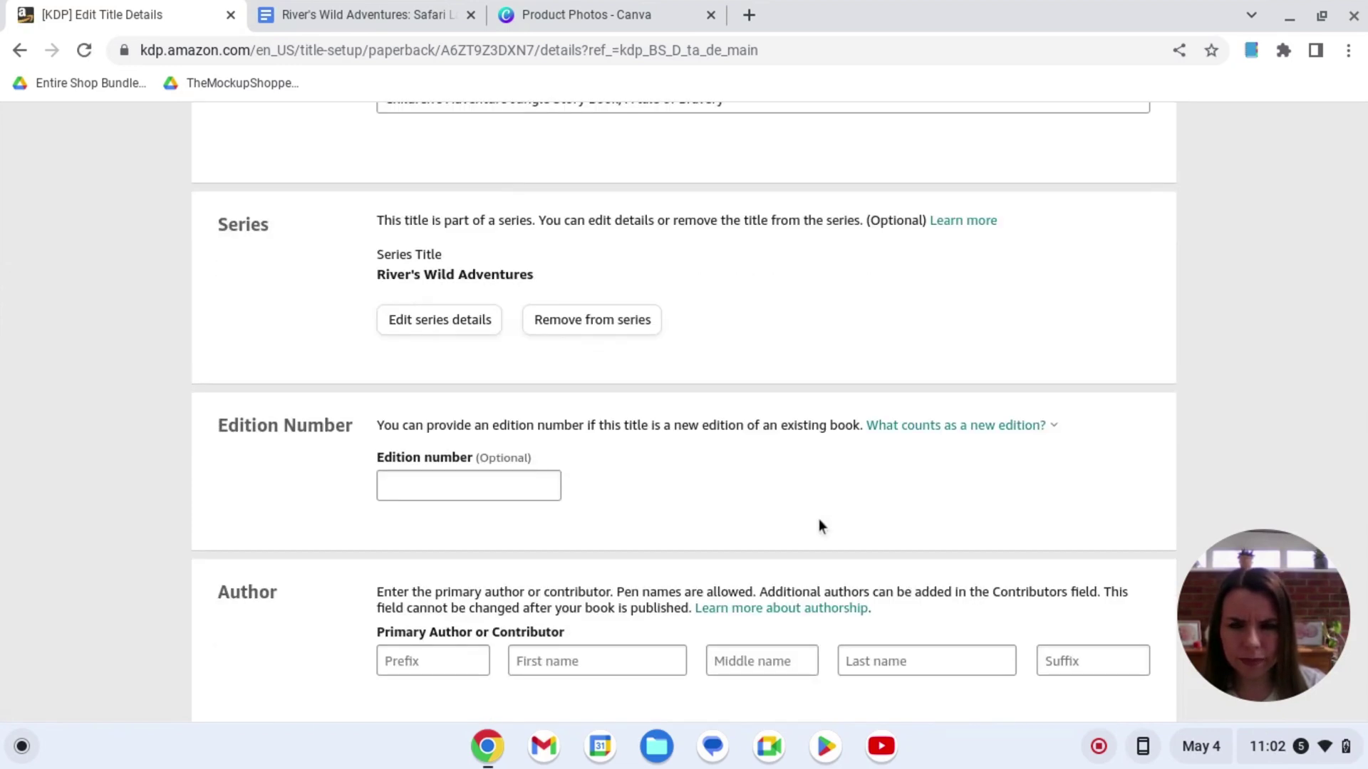
pyautogui.scroll(-1, 819, 520)
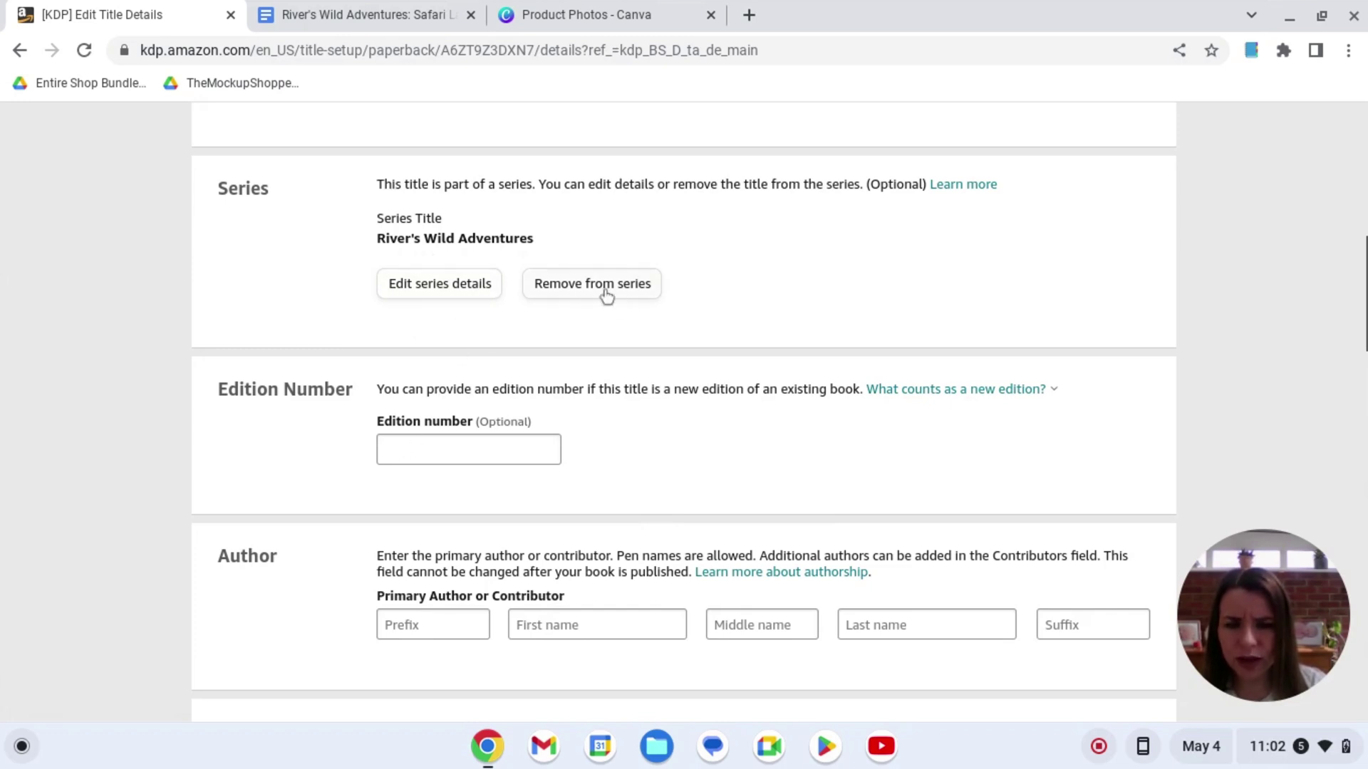
pyautogui.scroll(-2, 570, 343)
pyautogui.scroll(-3, 560, 360)
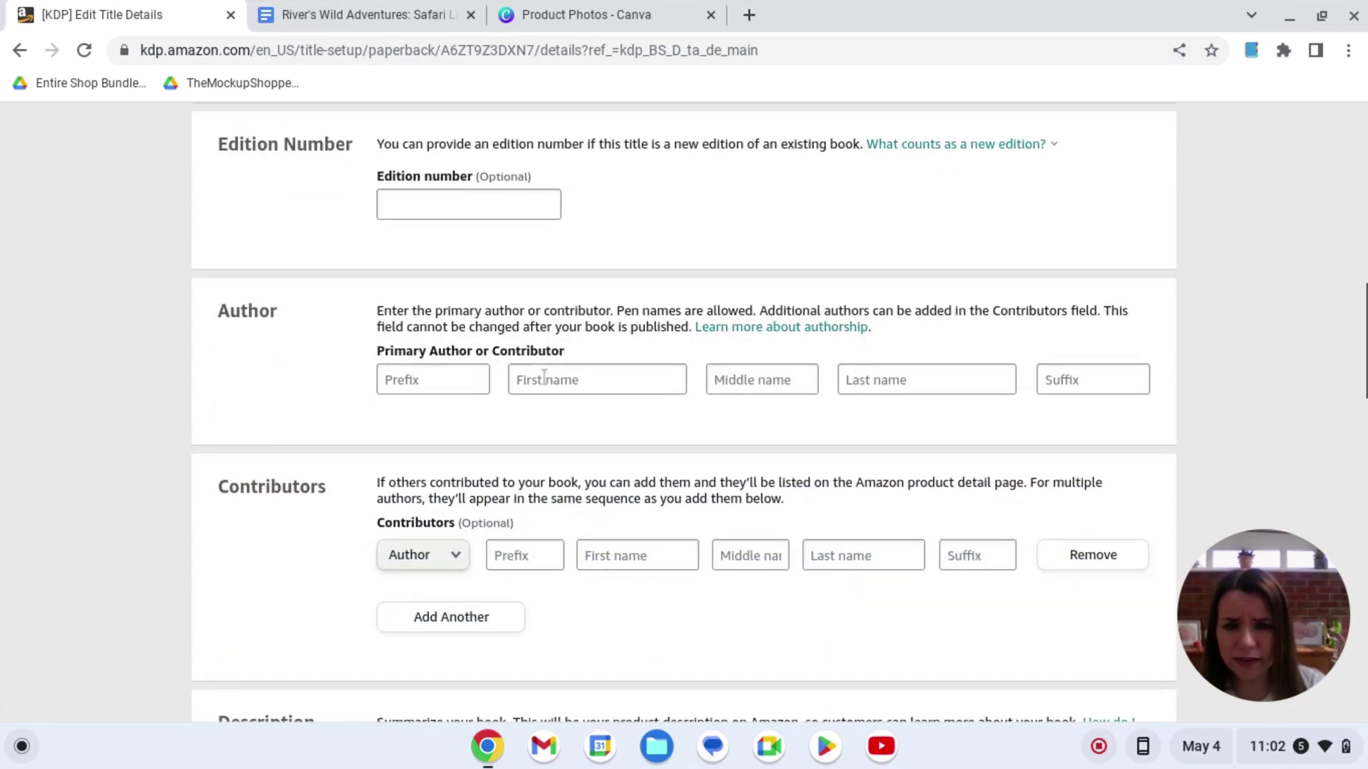
# Step: Enter the primary author's prefix, first, middle and last name, taking the surname from autofill
pyautogui.click(450, 384)
pyautogui.write('Mrs')
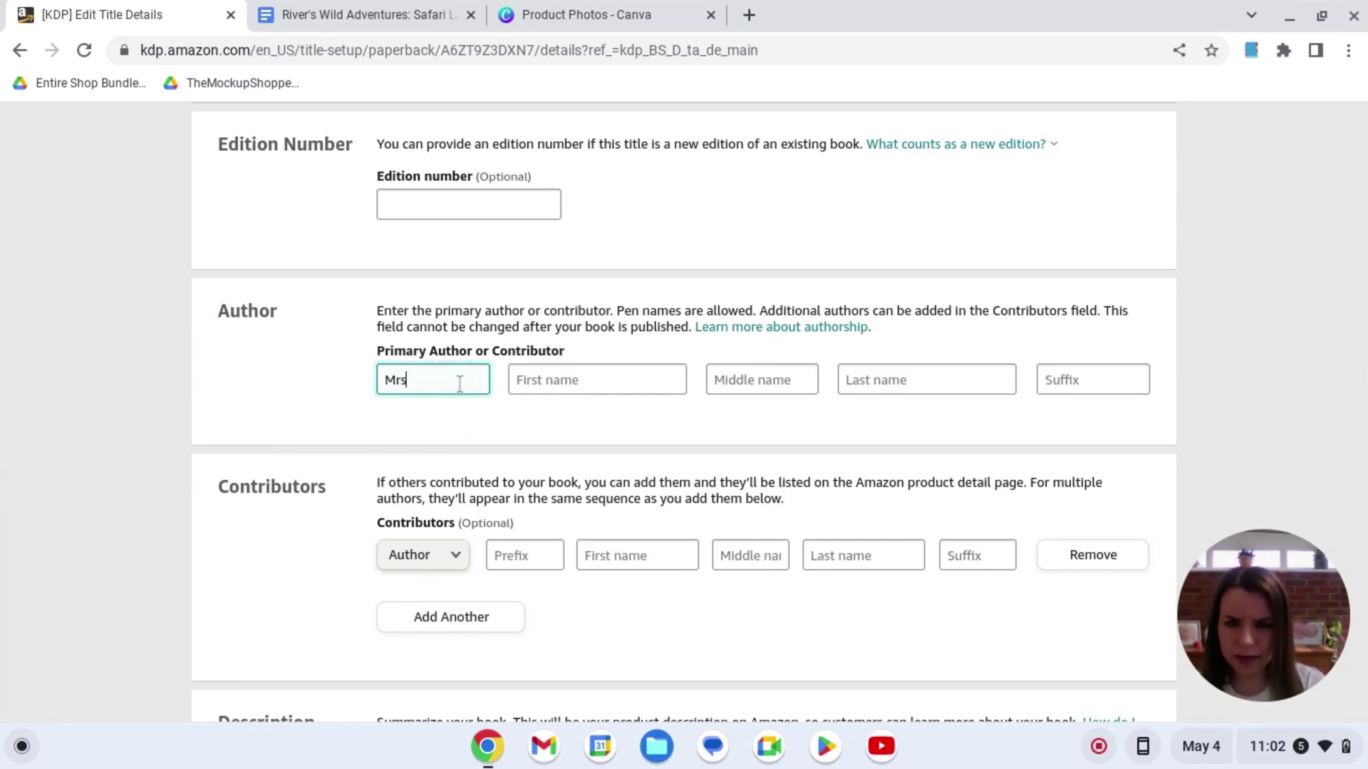
pyautogui.press('Tab')
pyautogui.write('C')
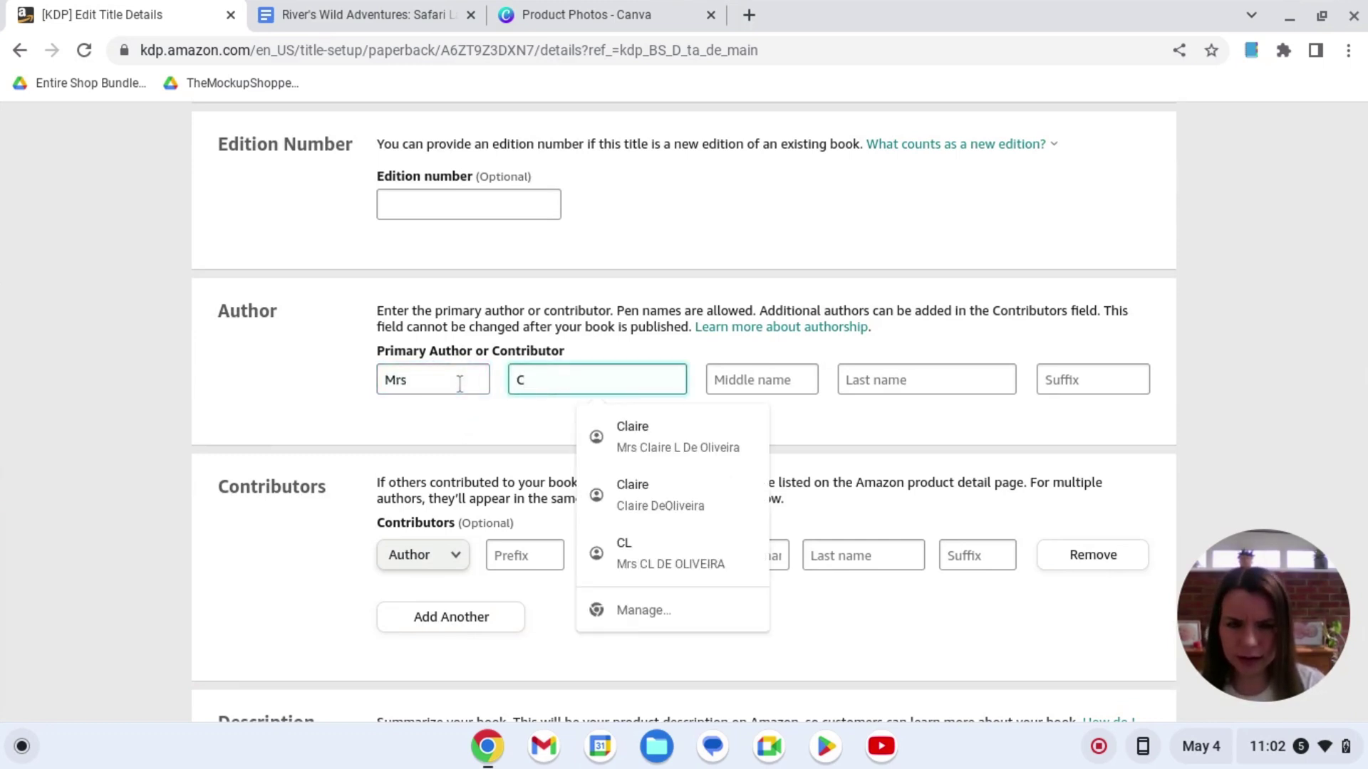
pyautogui.press('Tab')
pyautogui.write('L')
pyautogui.press('Tab')
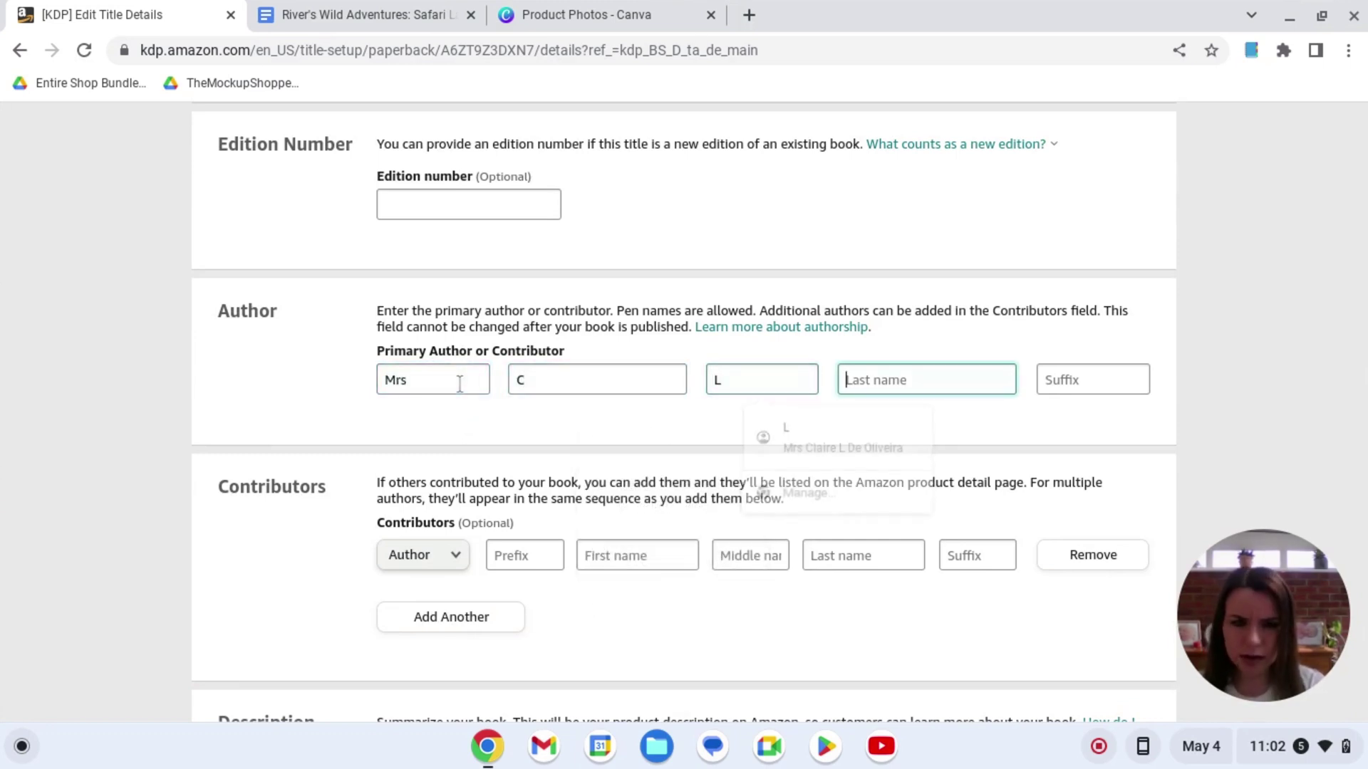
pyautogui.write('De Oliveira')
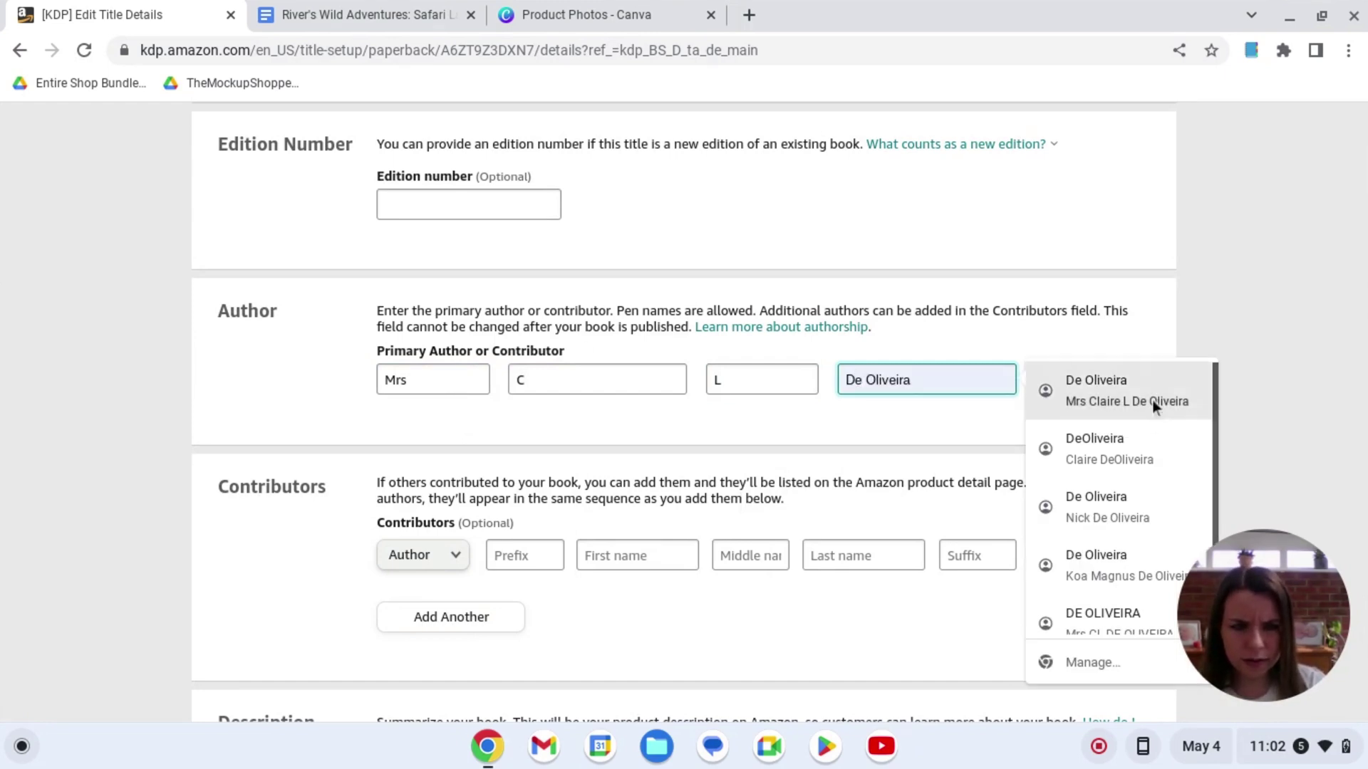
pyautogui.click(1152, 400)
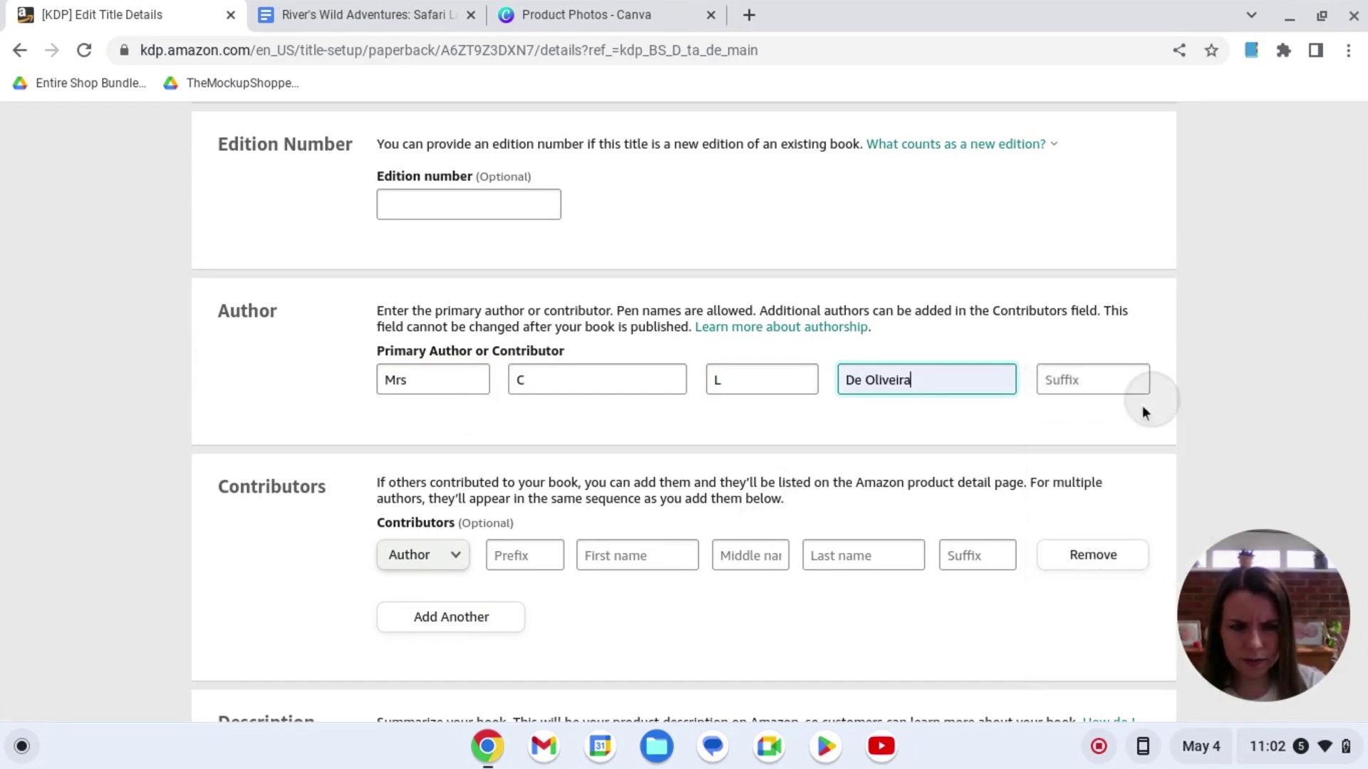
pyautogui.scroll(-2, 790, 460)
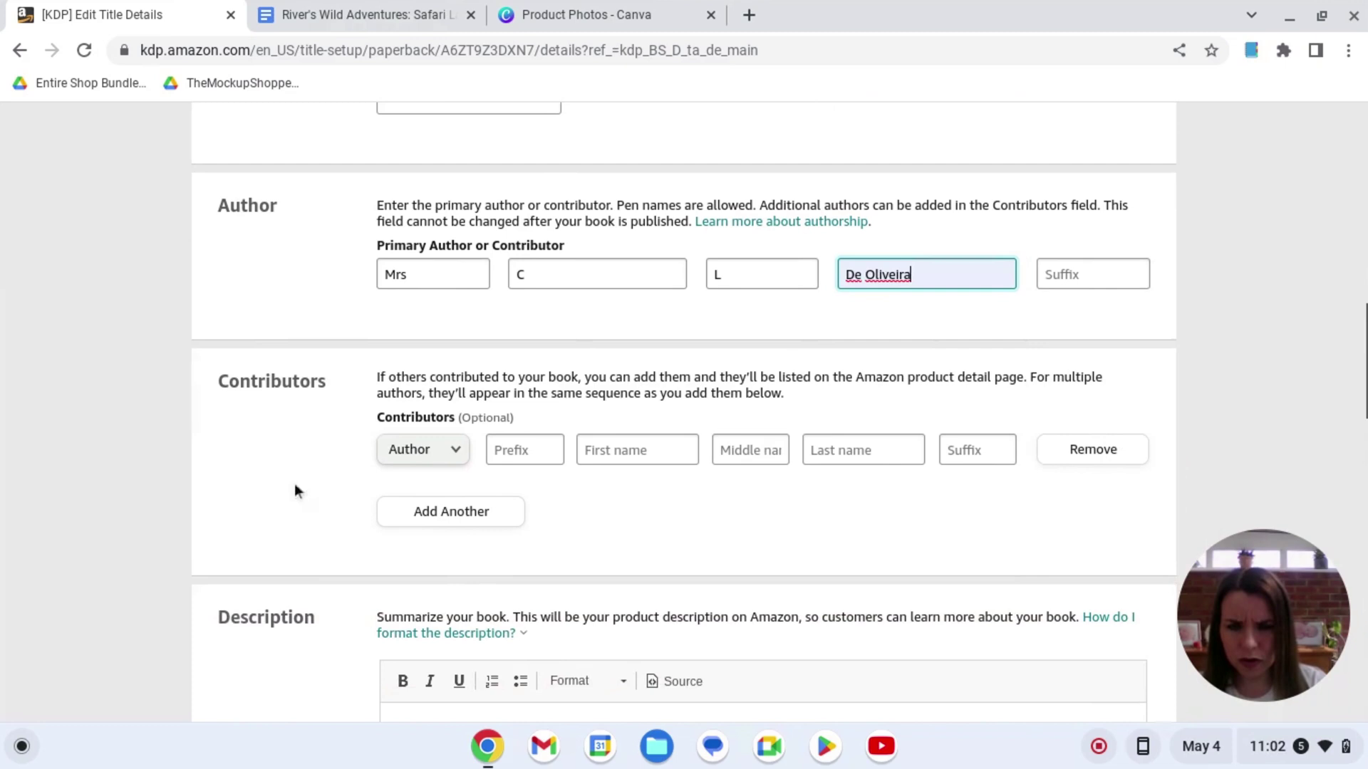
pyautogui.scroll(-4, 637, 475)
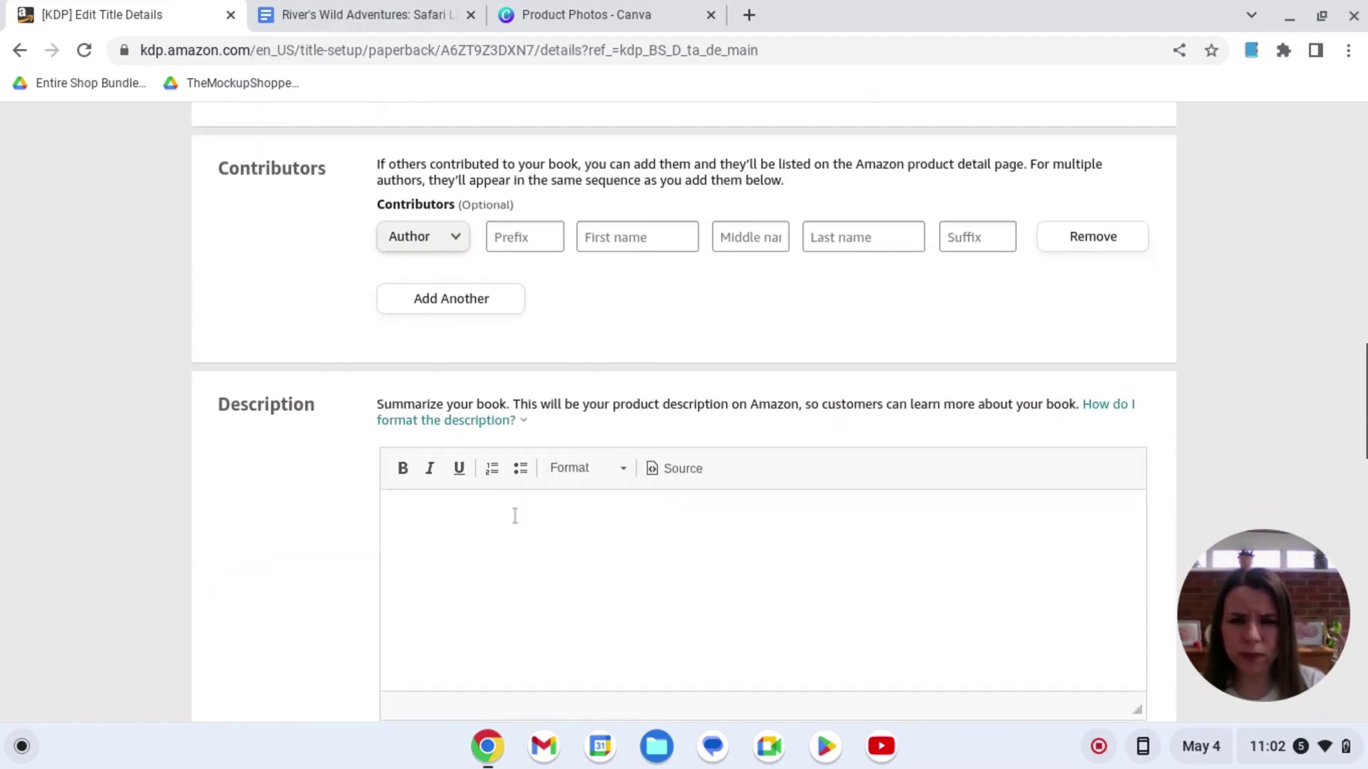
pyautogui.scroll(-2, 250, 543)
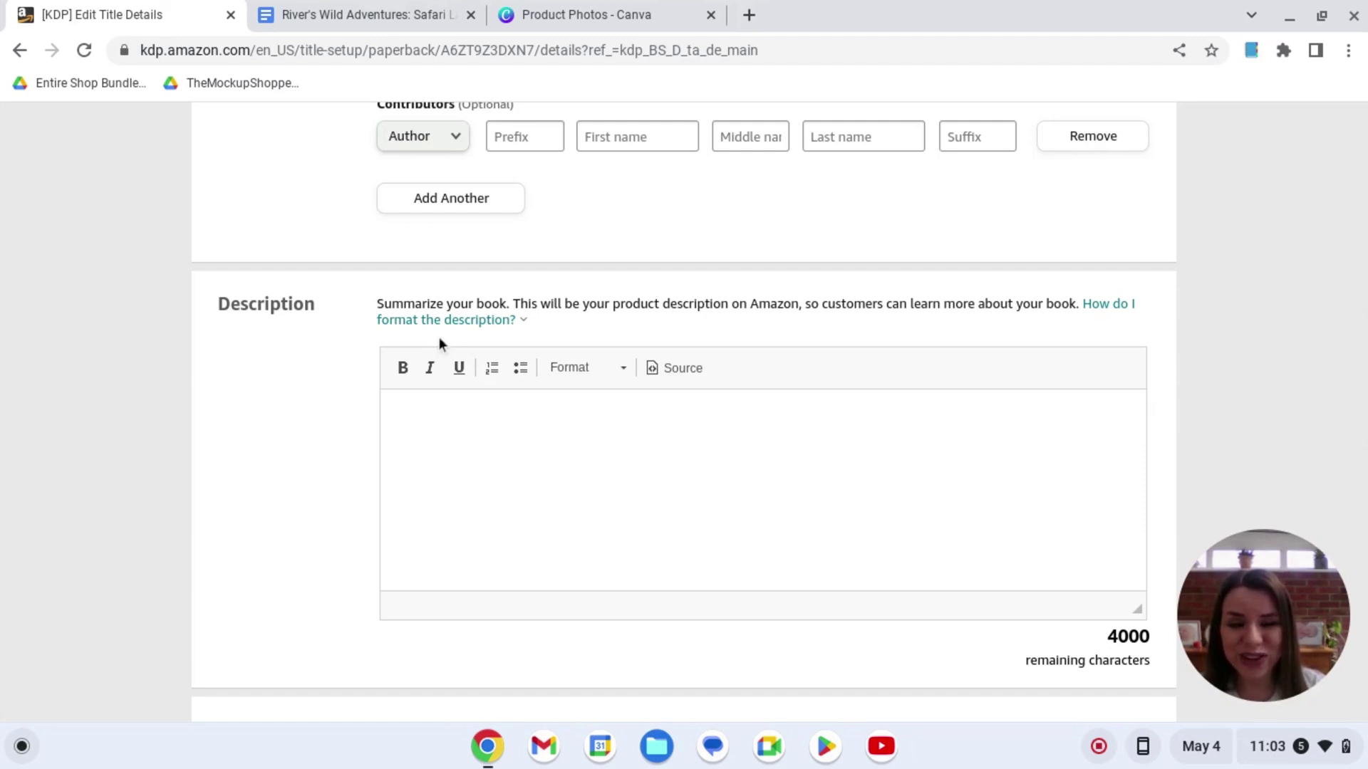
# Step: In the Docs description, delete the poachers-and-monkeys phrase and end the sentence after 'mother' with a period
pyautogui.click(383, 24)
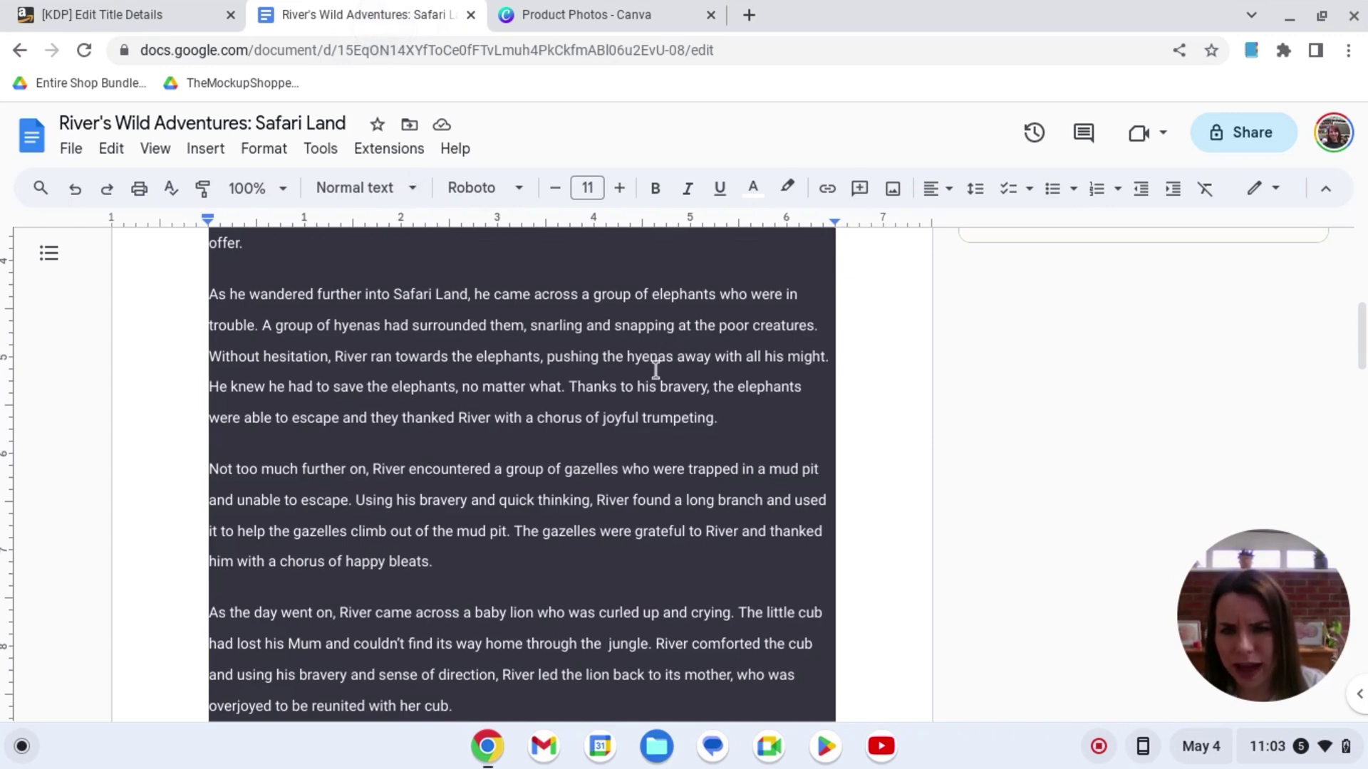
pyautogui.scroll(-1, 579, 370)
pyautogui.scroll(-10, 579, 371)
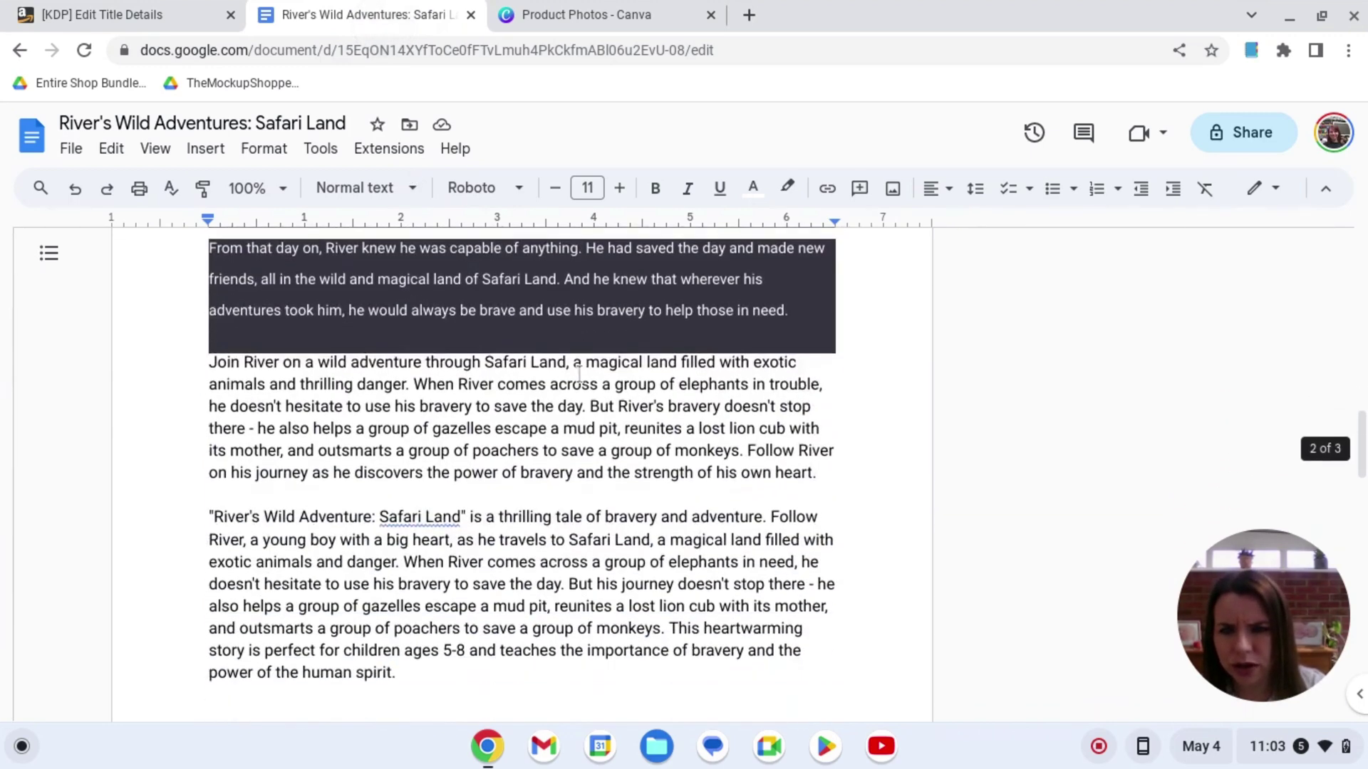
pyautogui.moveTo(661, 546); pyautogui.dragTo(198, 551)
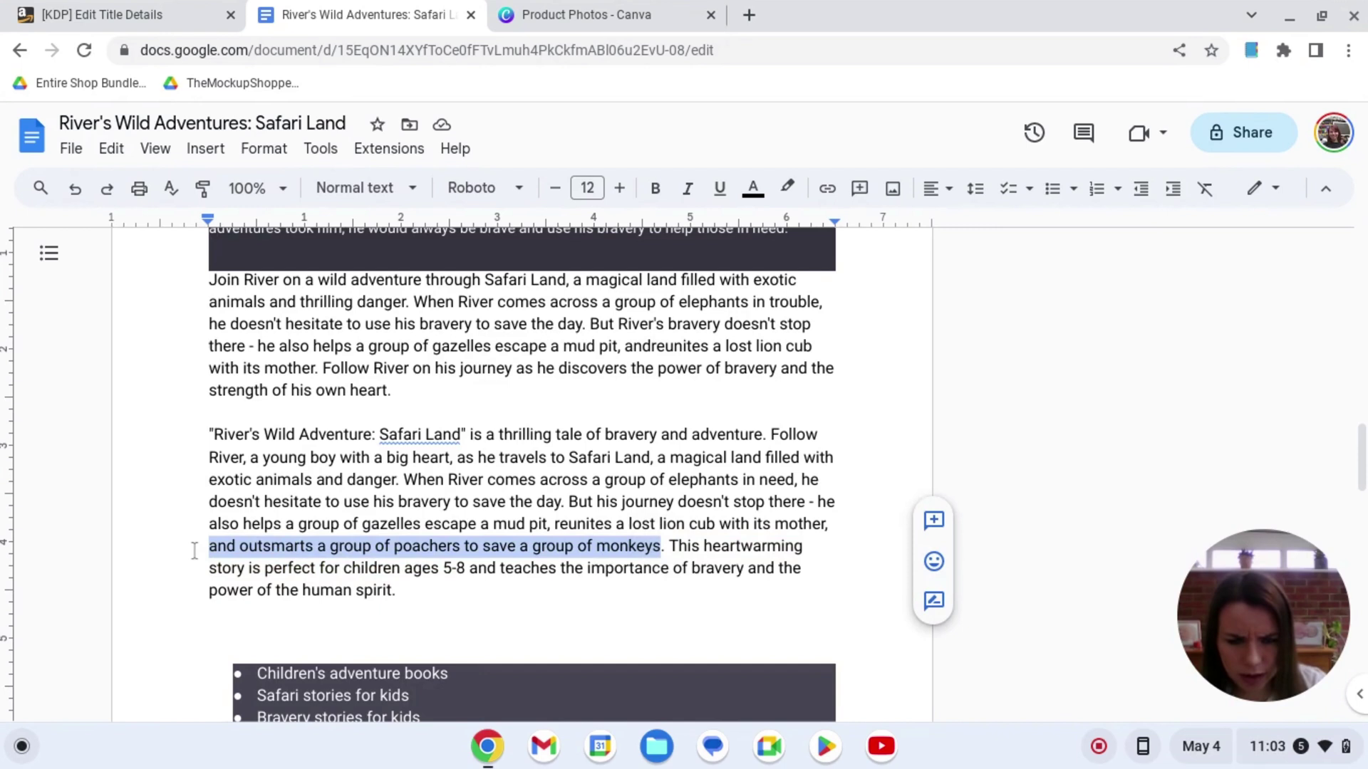
pyautogui.press('BackSpace')
pyautogui.press('Delete')
pyautogui.press('Delete')
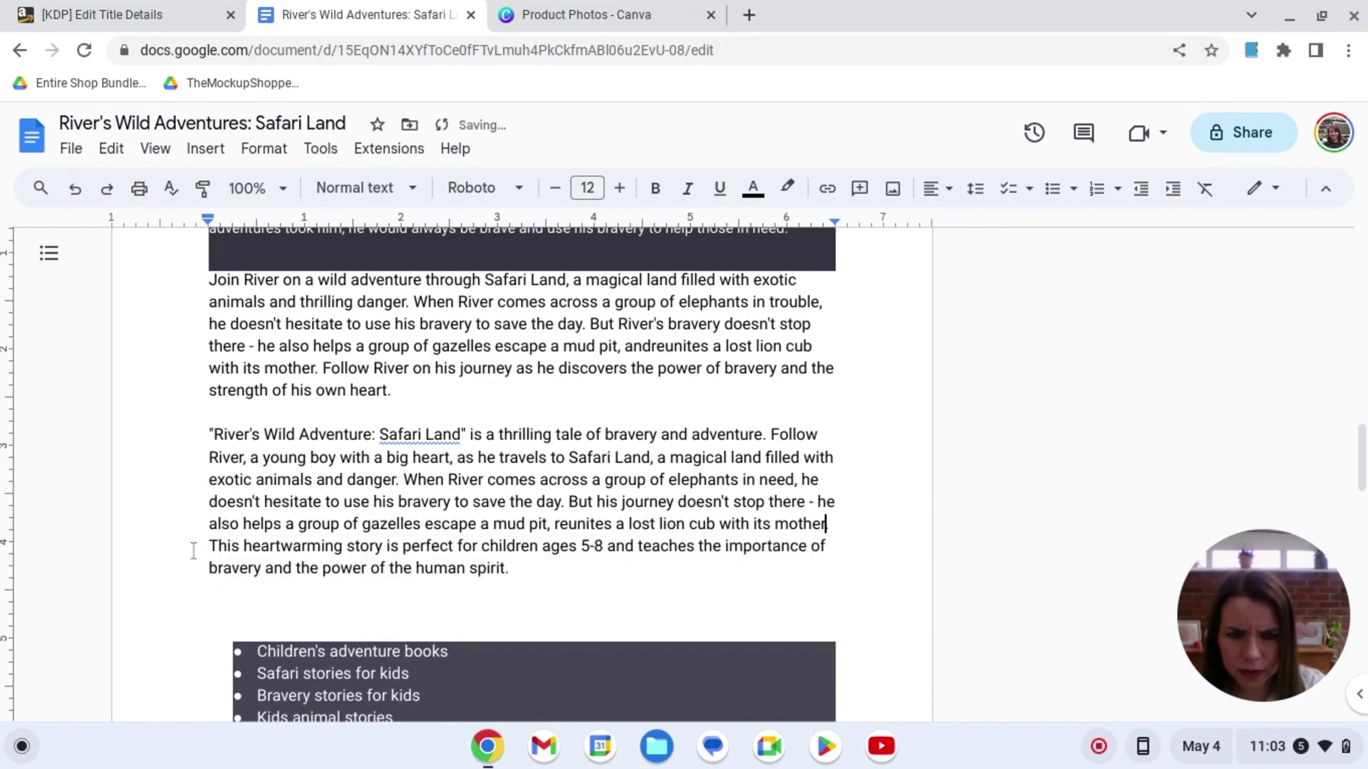
pyautogui.write('.')
# Step: Replace the comma after 'mud pit' with 'and', then select the whole description paragraph
pyautogui.click(552, 522)
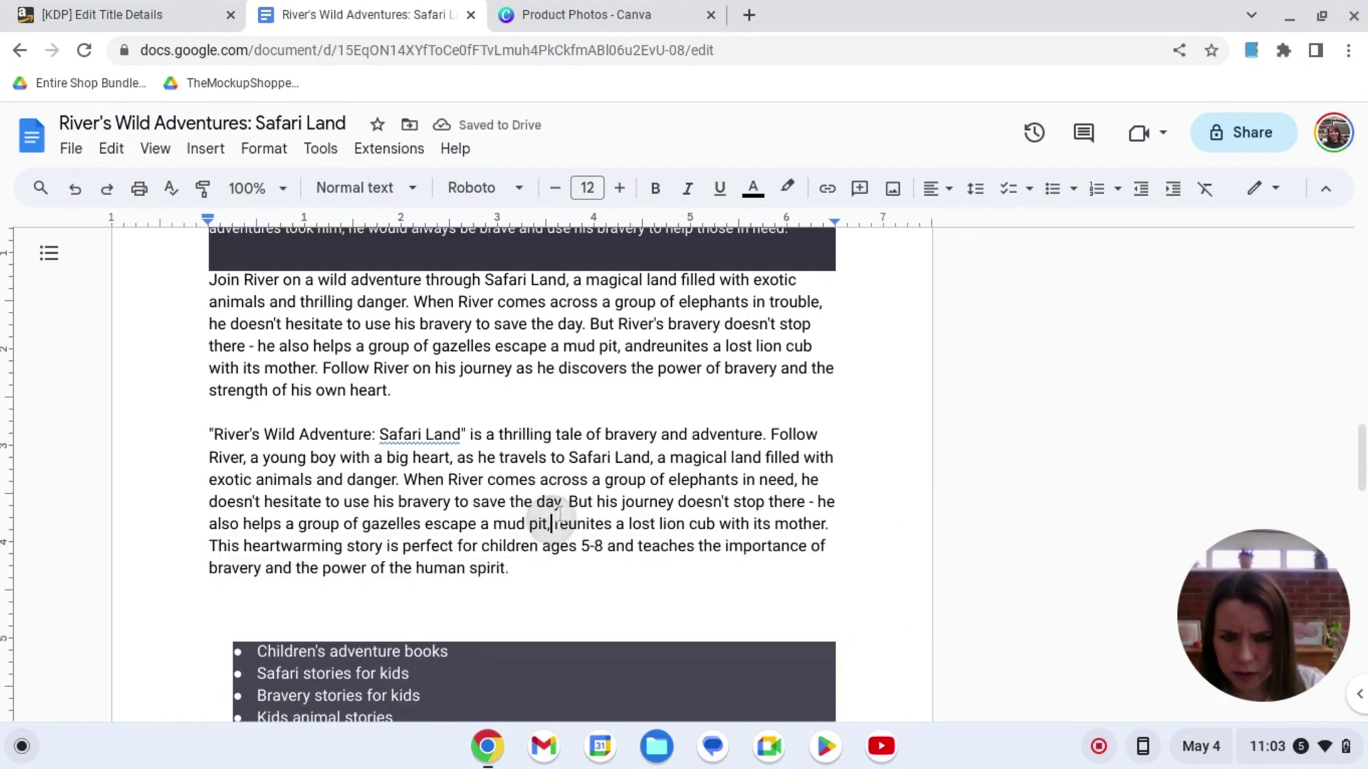
pyautogui.press('BackSpace')
pyautogui.write('and')
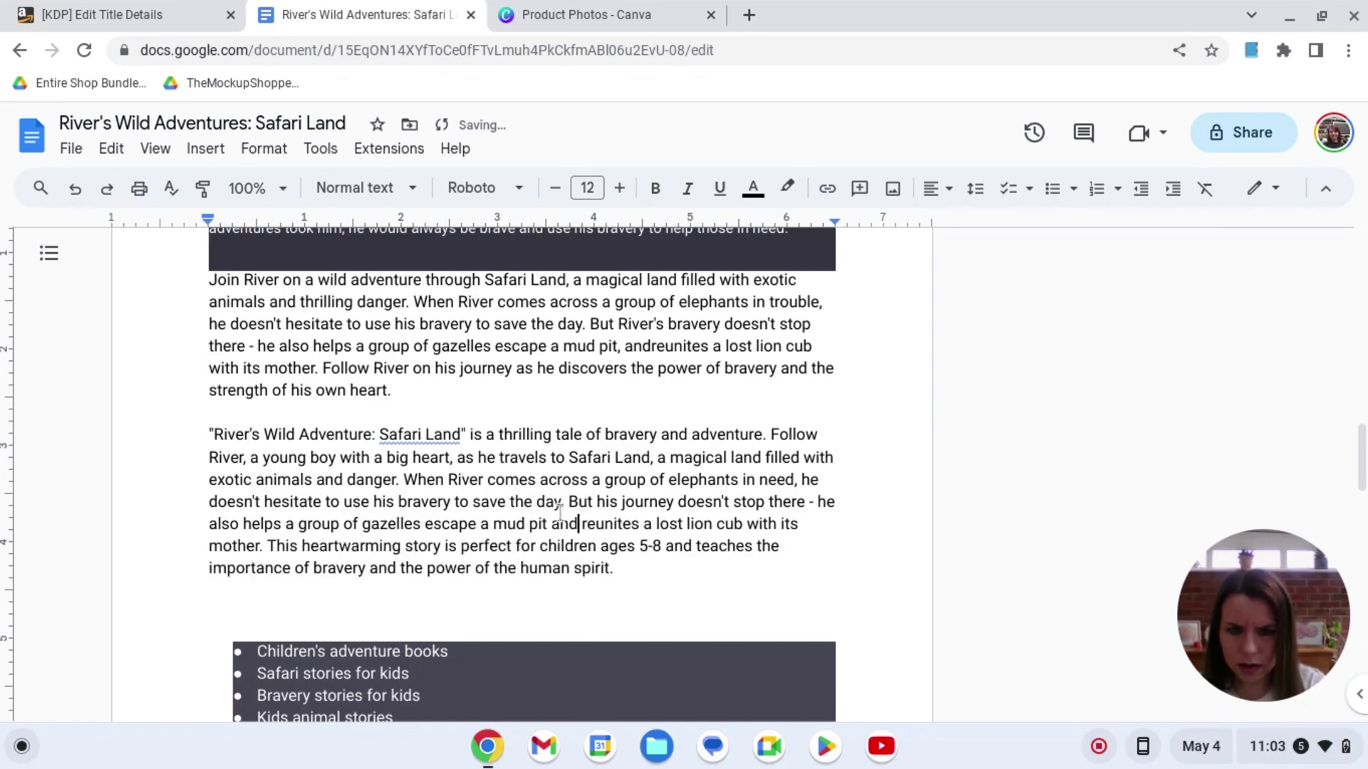
pyautogui.click(652, 575)
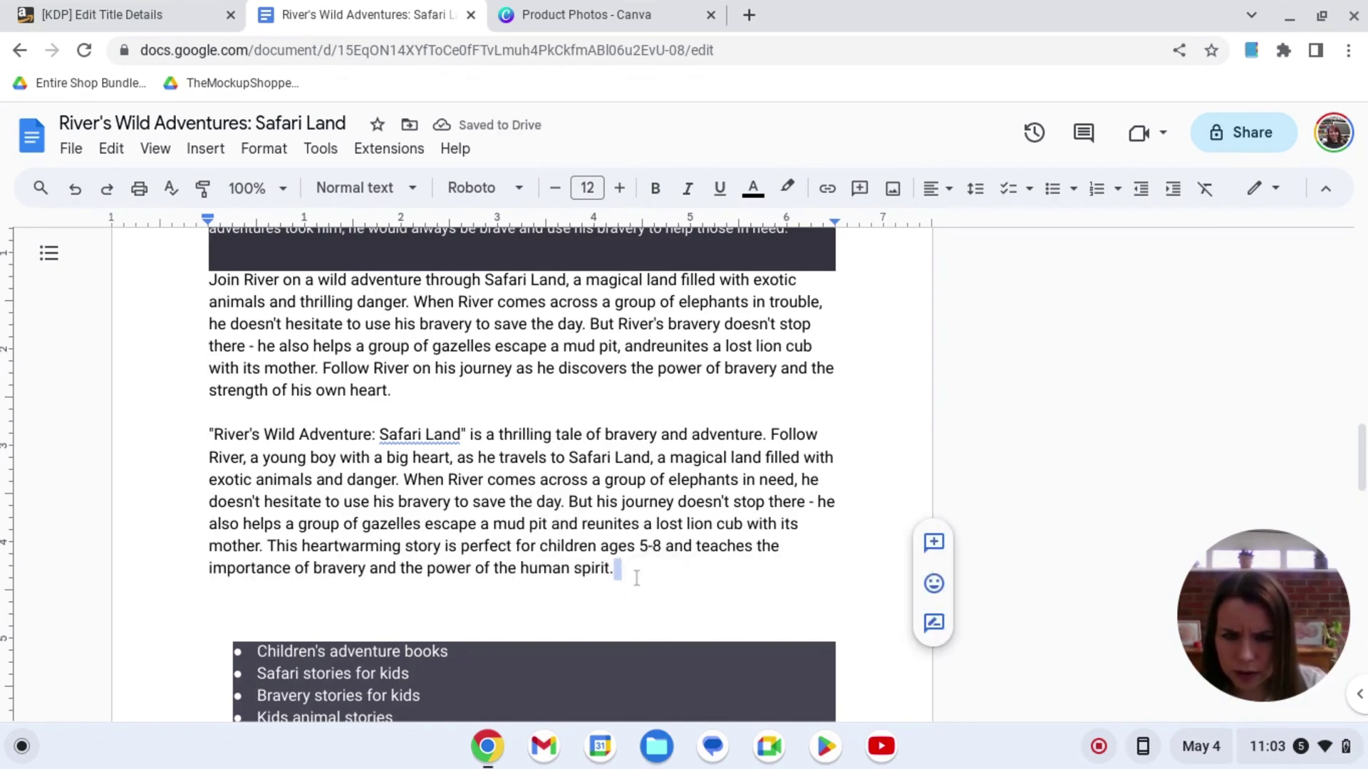
pyautogui.click(636, 578)
pyautogui.moveTo(617, 569); pyautogui.dragTo(188, 433)
pyautogui.hotkey('ctrl', 'c')
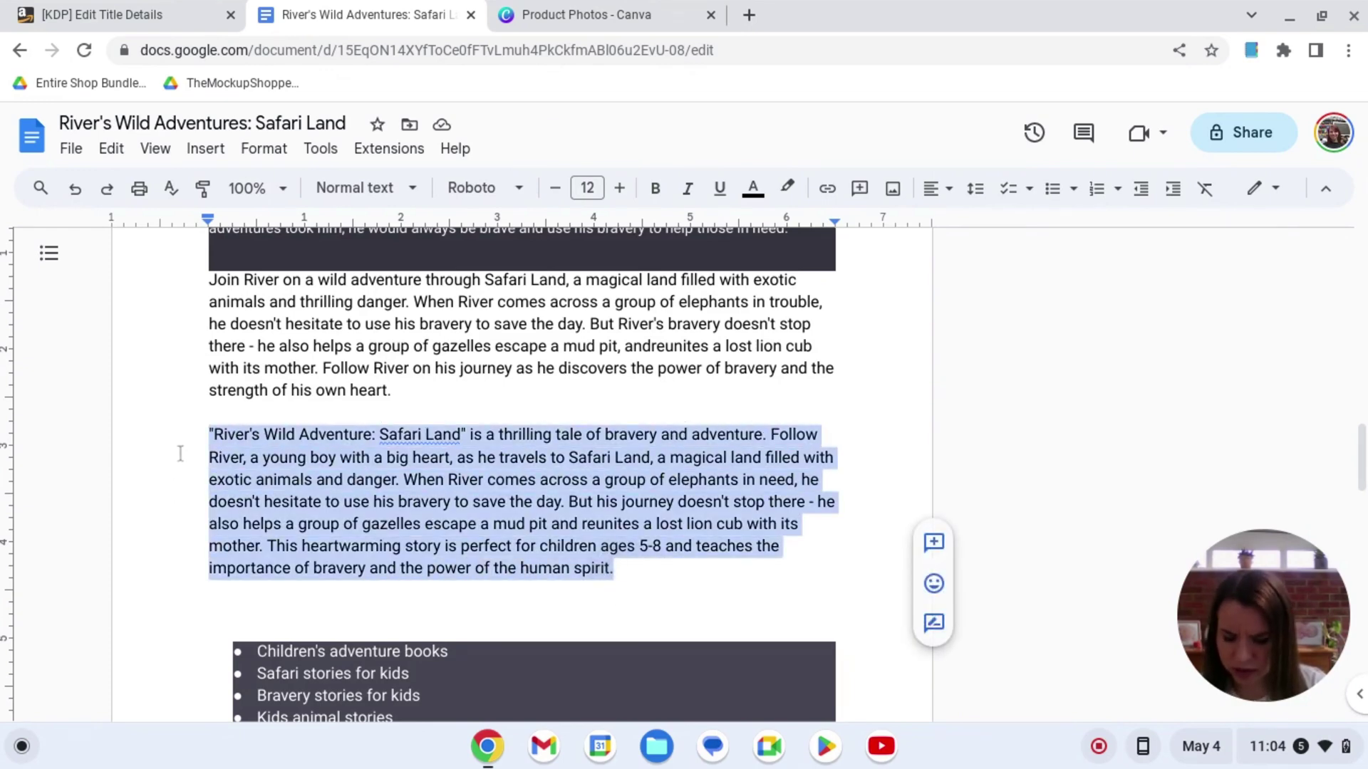
# Step: Paste the edited blurb into the paperback's Description
pyautogui.click(137, 15)
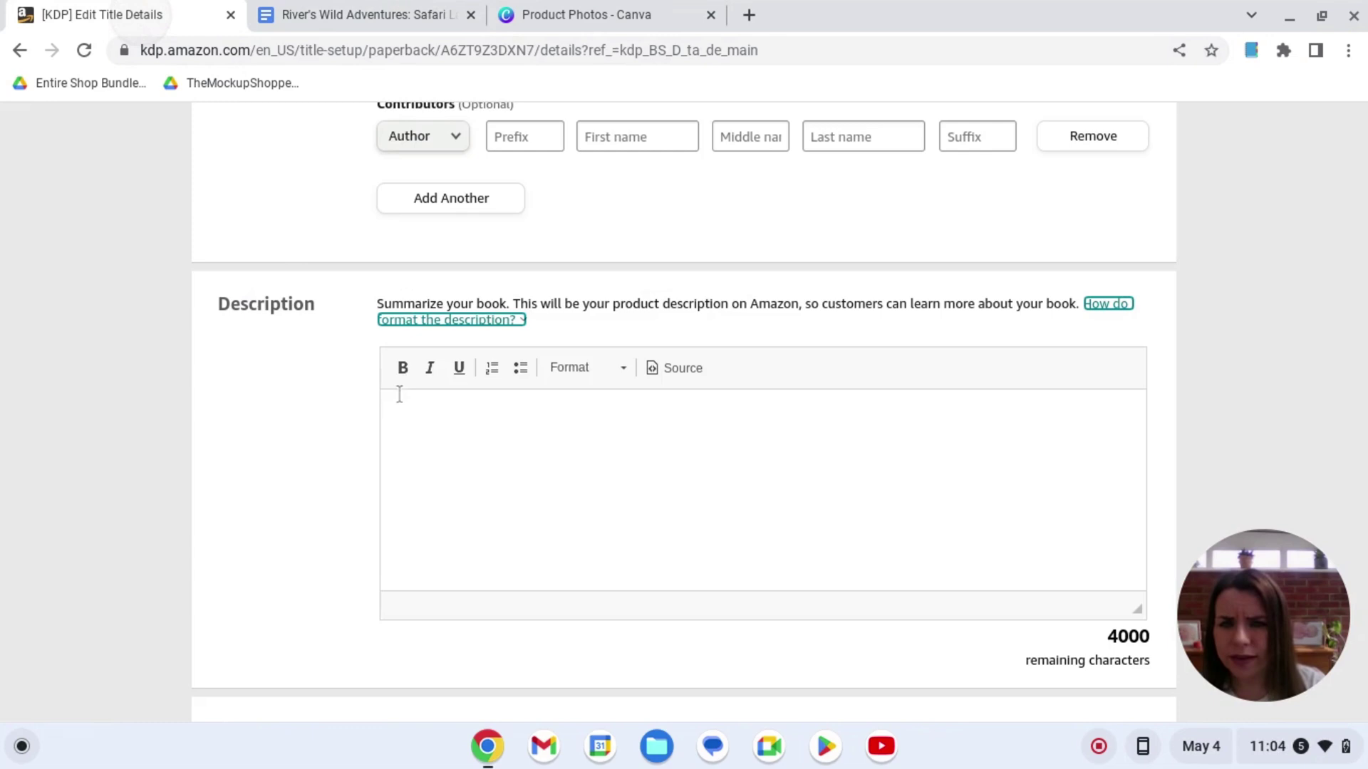
pyautogui.click(399, 417)
pyautogui.hotkey('ctrl', 'v')
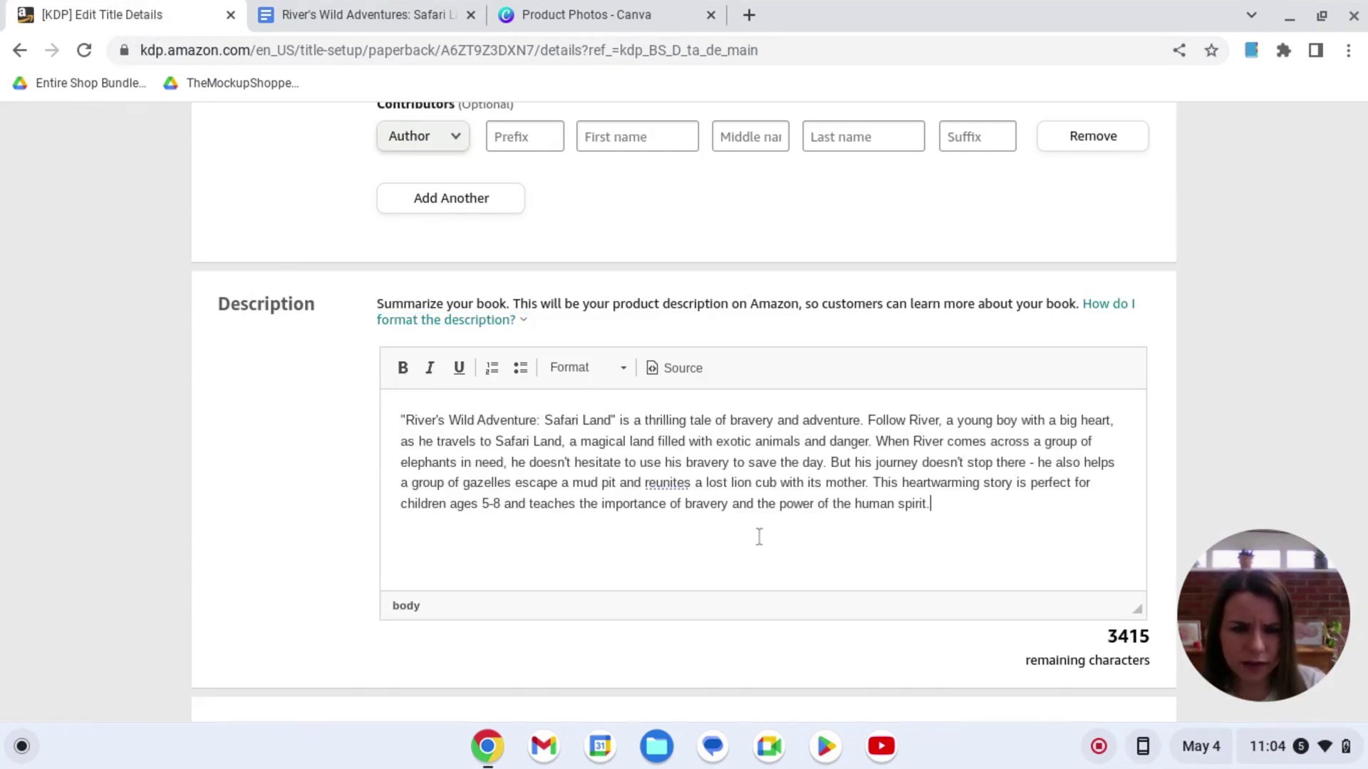
# Step: Declare that you own the copyright and hold the publishing rights
pyautogui.scroll(-4, 1026, 510)
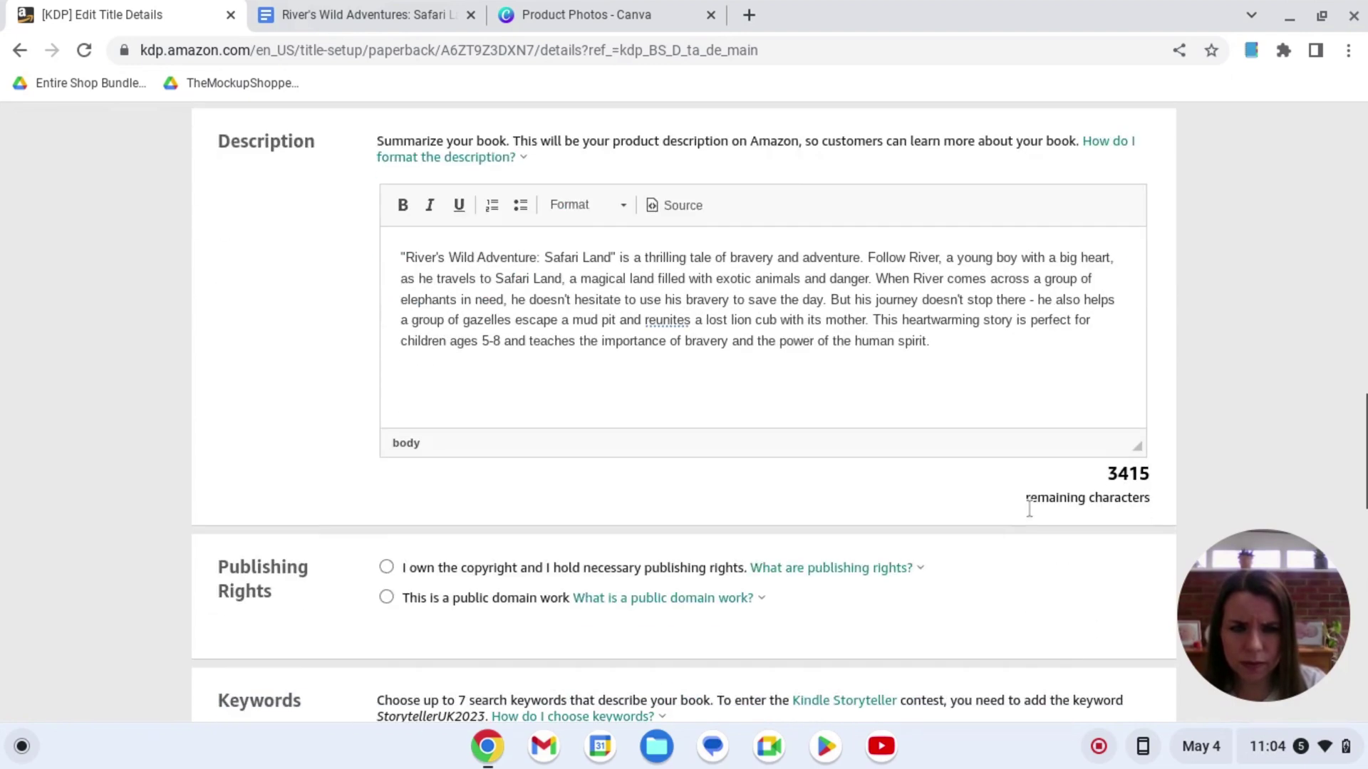
pyautogui.click(389, 444)
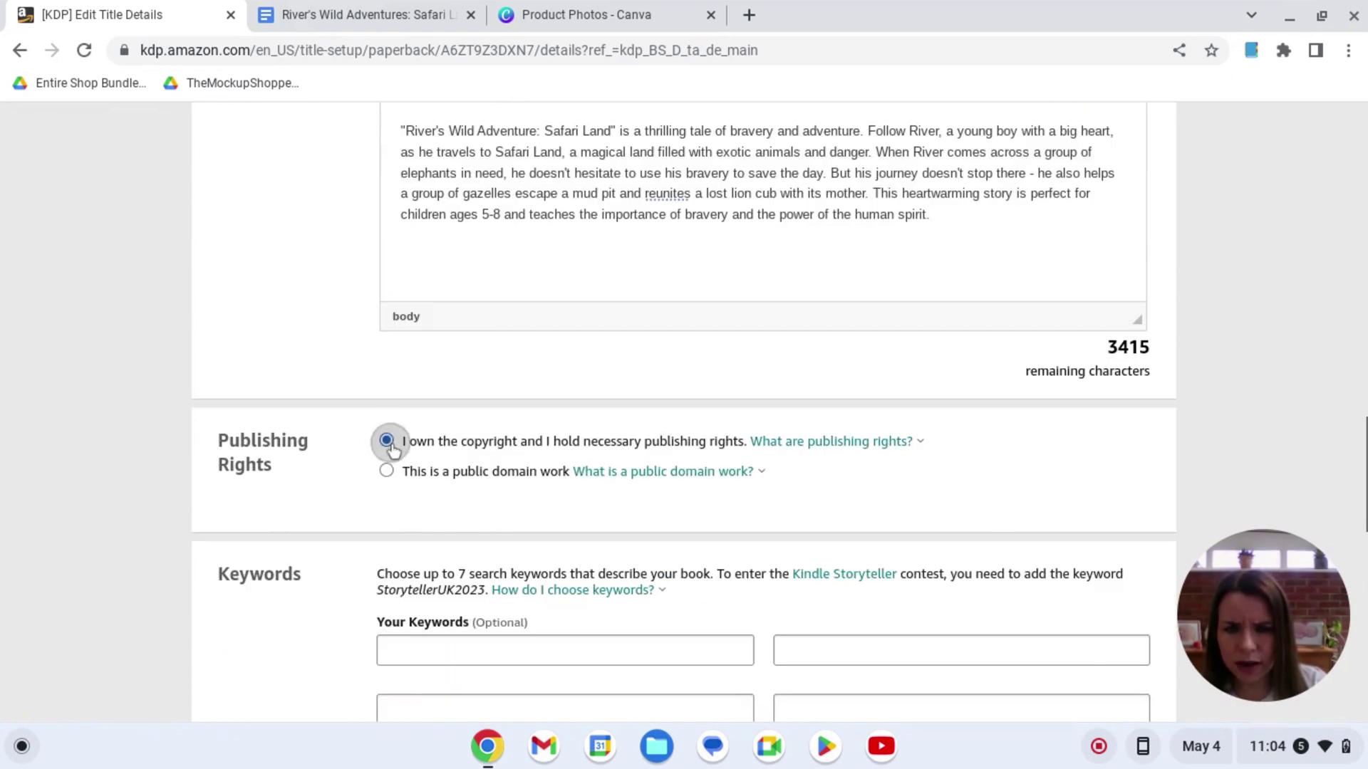
pyautogui.click(748, 472)
pyautogui.scroll(-6, 316, 525)
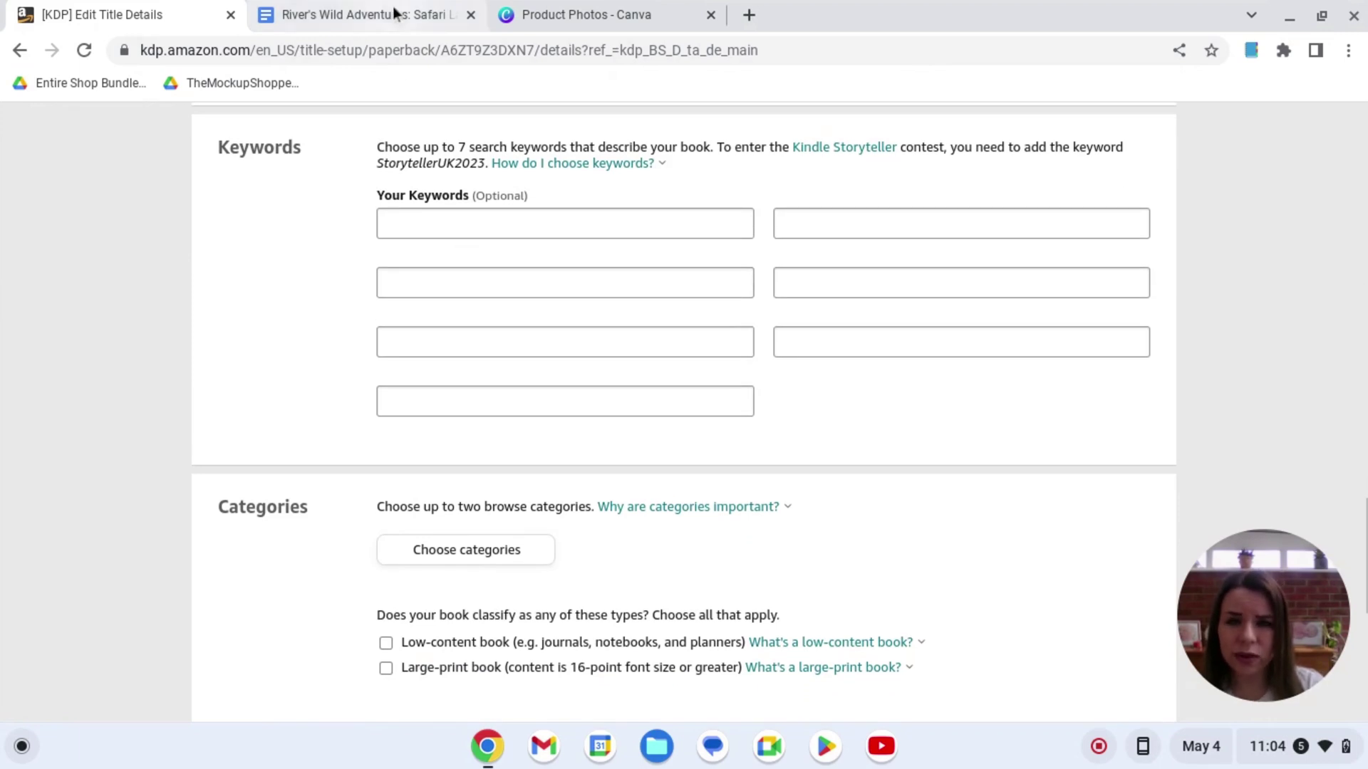
# Step: Copy 'Children's adventure books' from the Docs list into the first keyword box
pyautogui.click(395, 17)
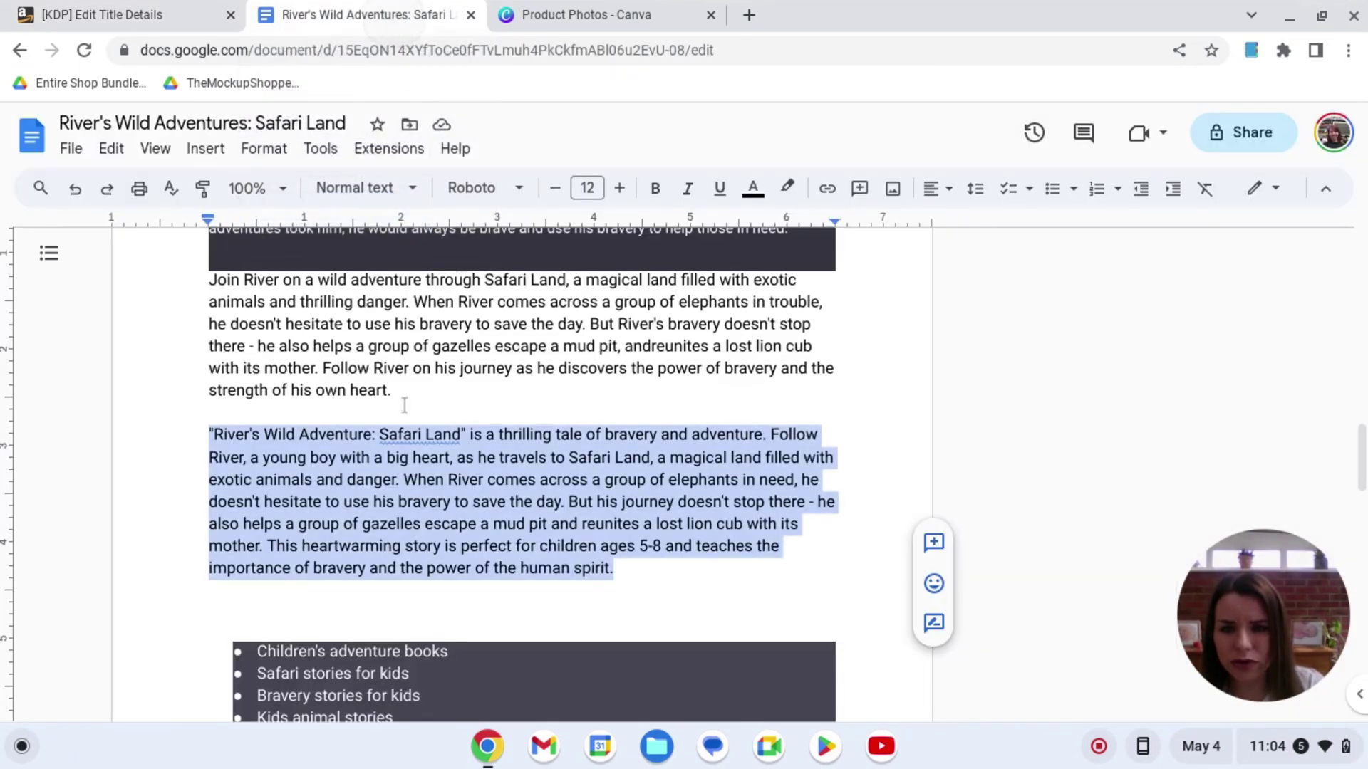
pyautogui.scroll(-4, 404, 400)
pyautogui.click(103, 419)
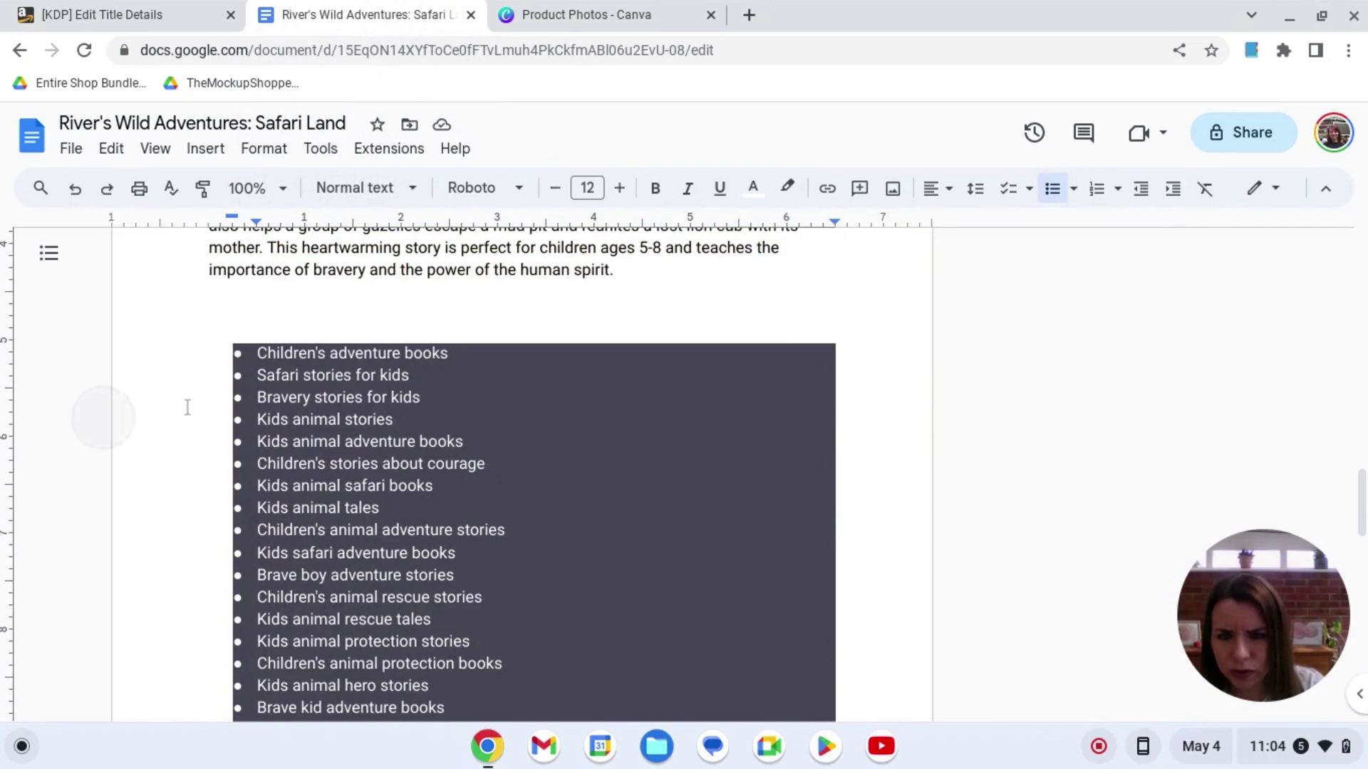
pyautogui.moveTo(448, 353); pyautogui.dragTo(256, 355)
pyautogui.hotkey('ctrl', 'c')
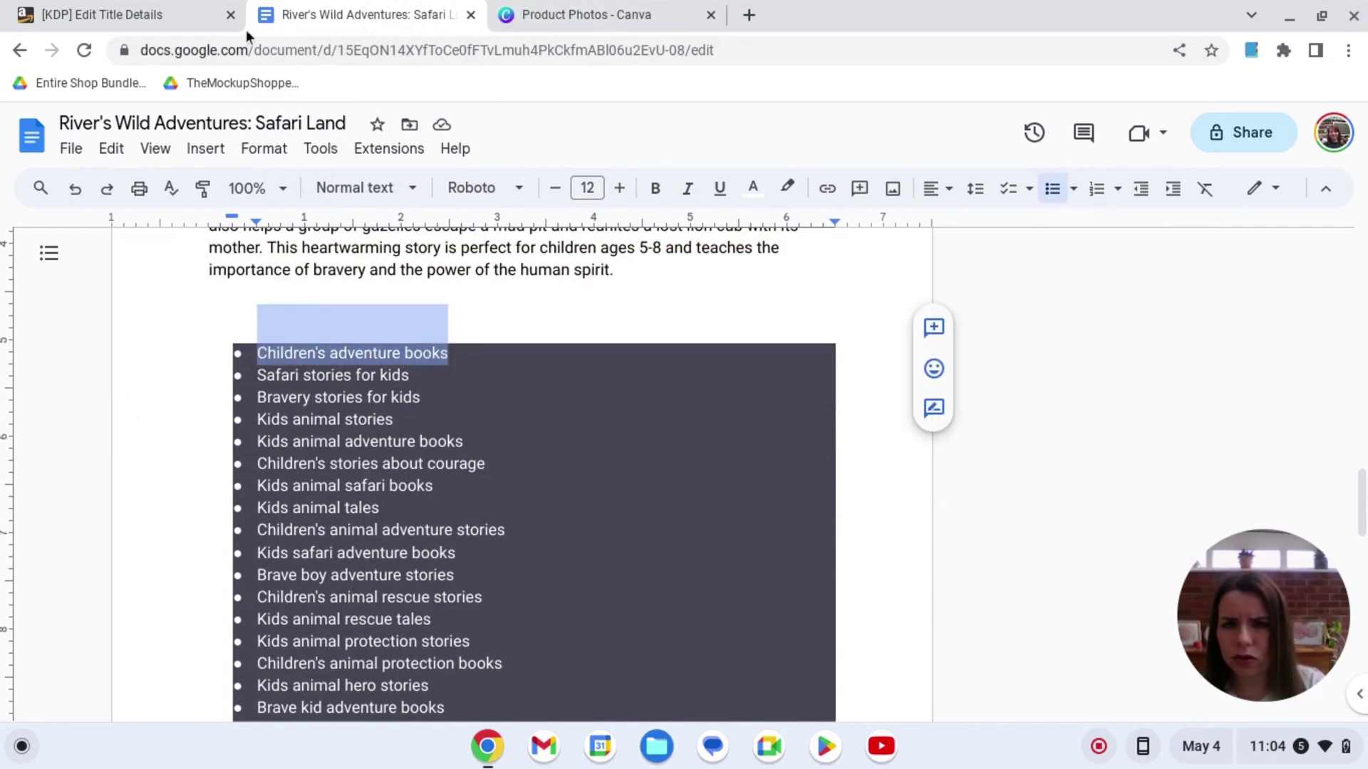
pyautogui.click(171, 15)
pyautogui.click(427, 219)
pyautogui.hotkey('ctrl', 'v')
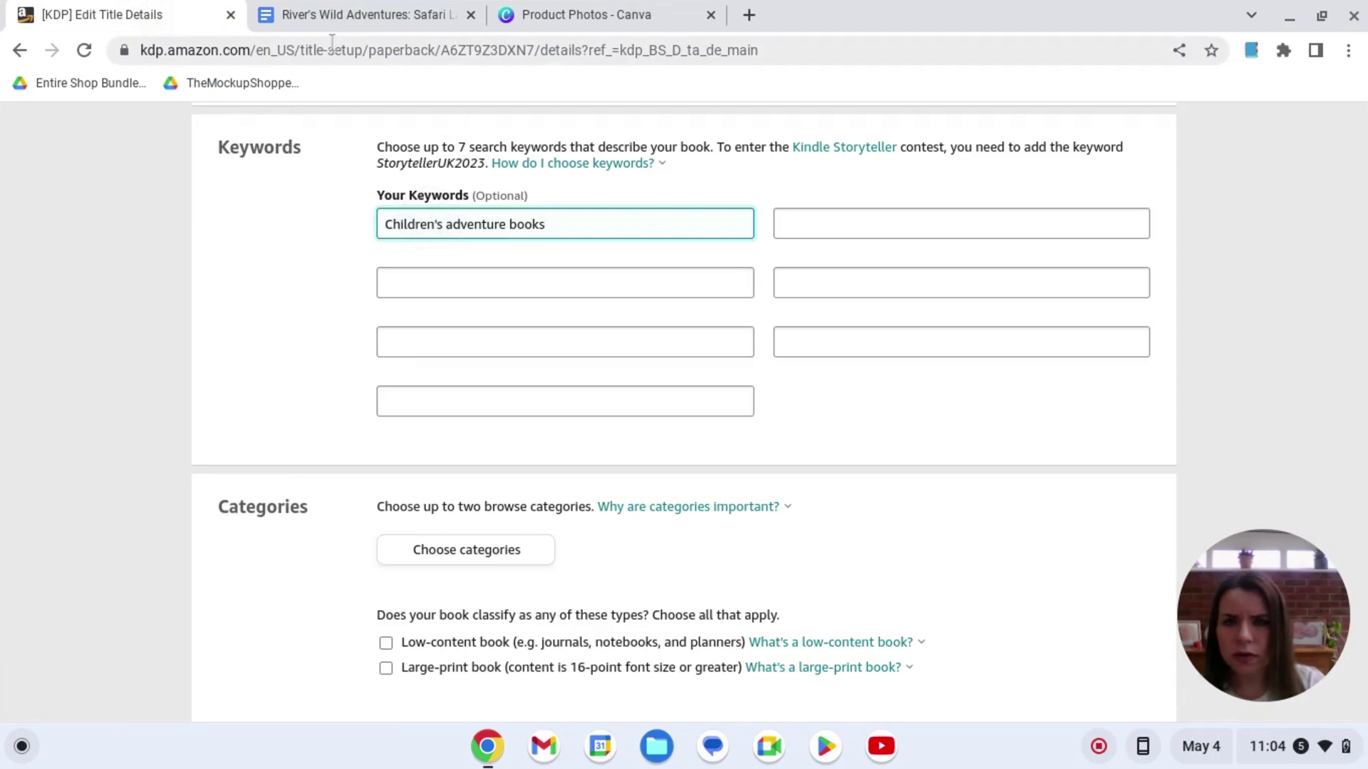
# Step: Copy 'Safari stories for kids' into the second keyword box
pyautogui.click(342, 15)
pyautogui.moveTo(410, 376); pyautogui.dragTo(258, 378)
pyautogui.hotkey('ctrl', 'c')
pyautogui.click(151, 15)
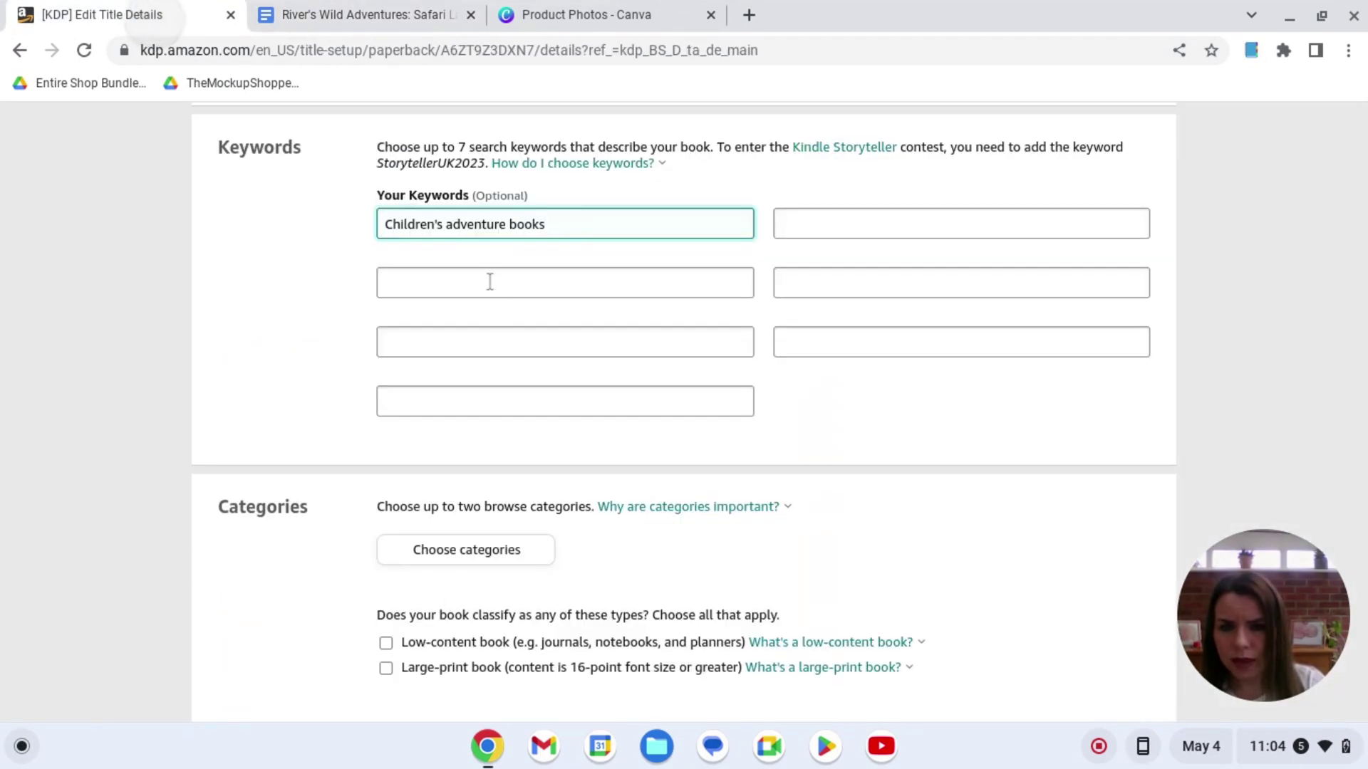
pyautogui.click(918, 225)
pyautogui.hotkey('ctrl', 'v')
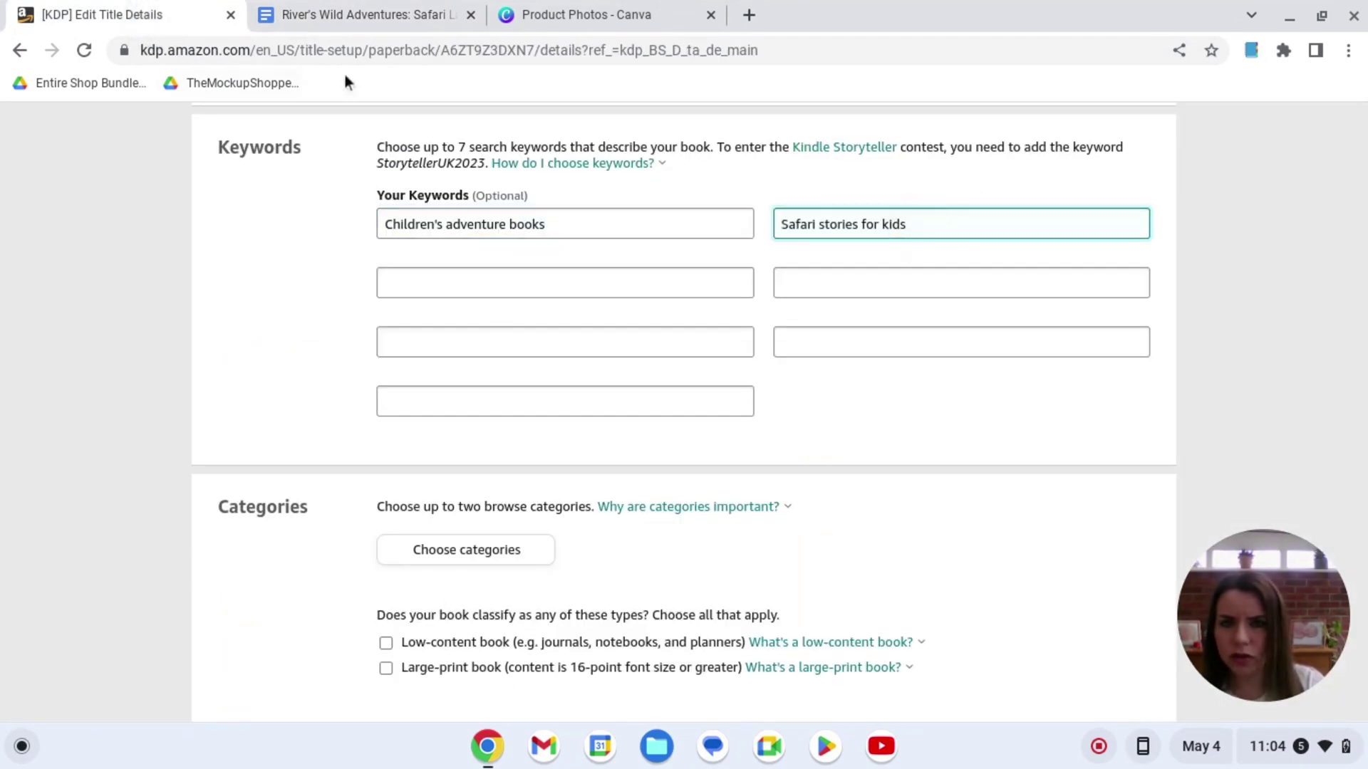
# Step: Fill the third keyword with the bravery stories phrase, adjusted to 'Bravery stories for age 5-8'
pyautogui.click(357, 17)
pyautogui.moveTo(428, 397); pyautogui.dragTo(245, 388)
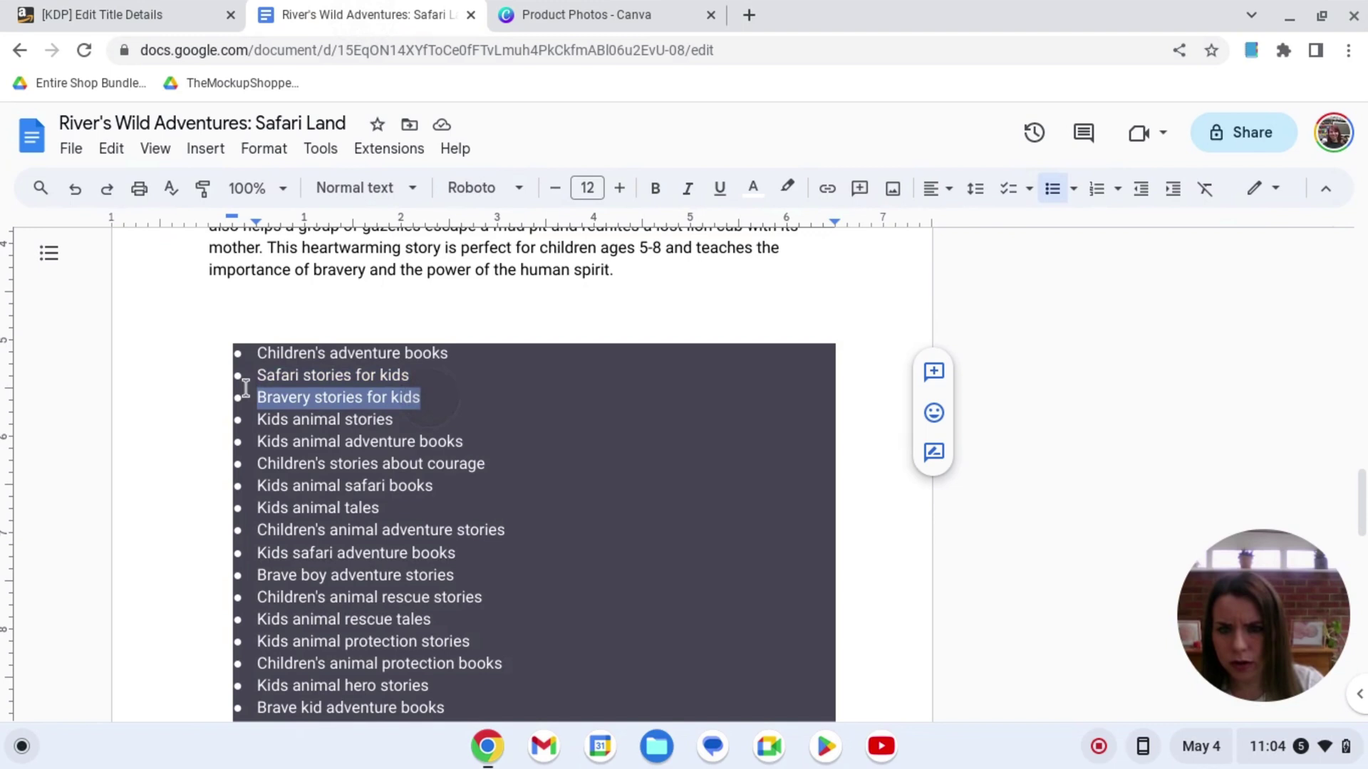
pyautogui.hotkey('ctrl', 'c')
pyautogui.click(146, 17)
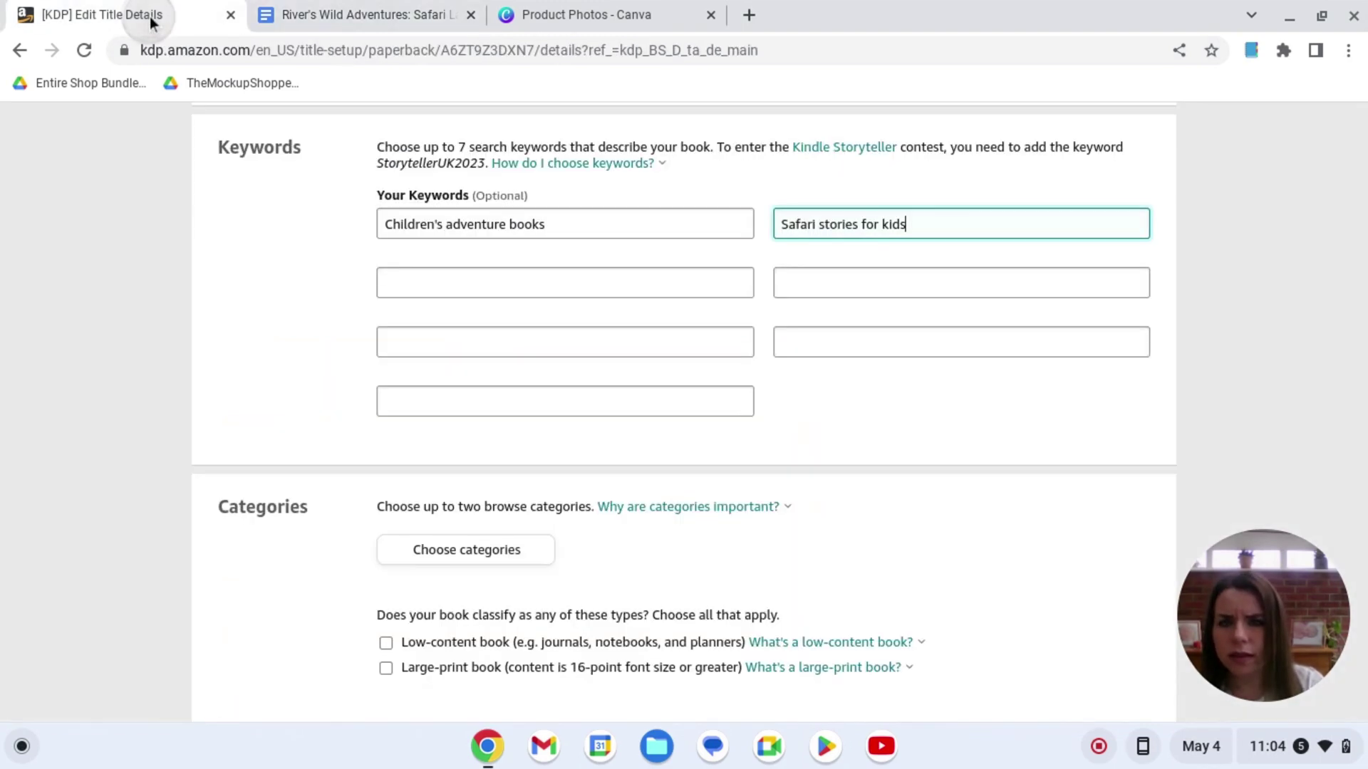
pyautogui.click(549, 284)
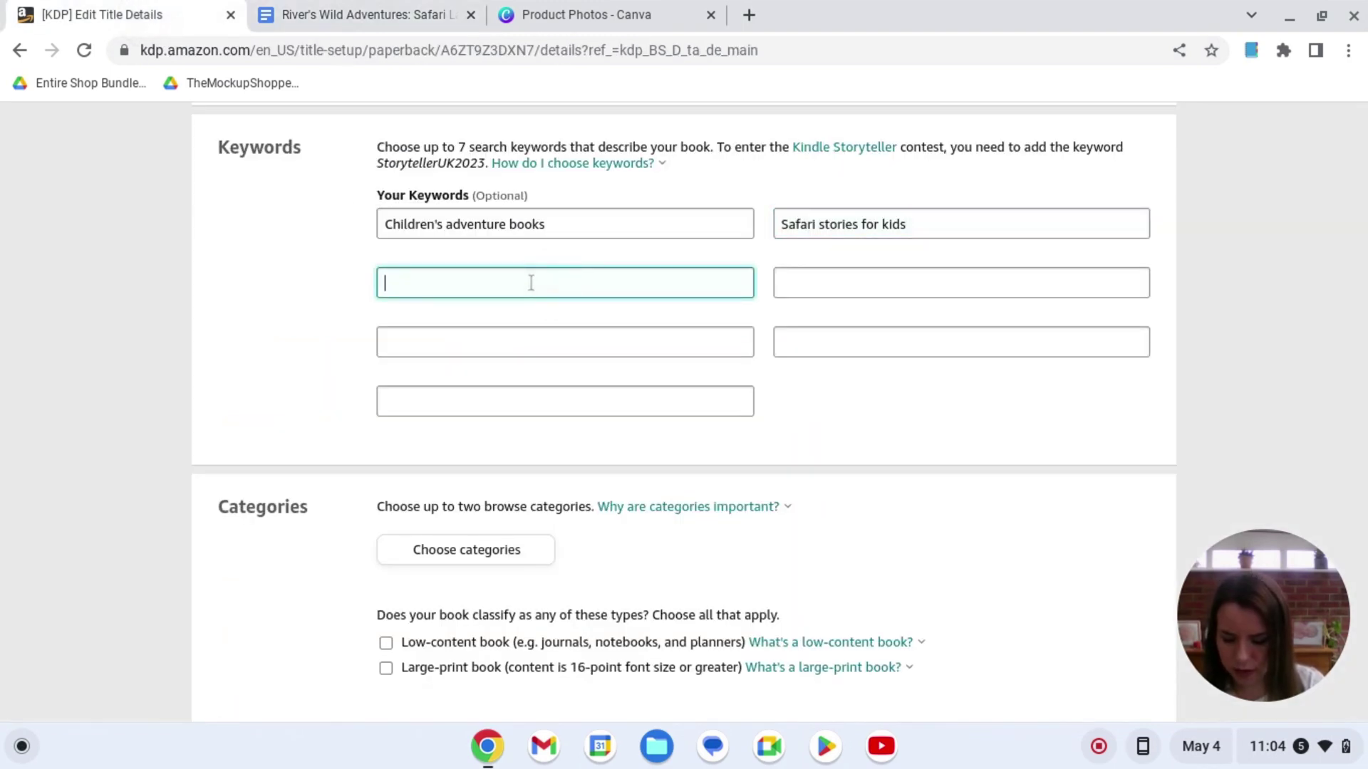
pyautogui.hotkey('ctrl', 'v')
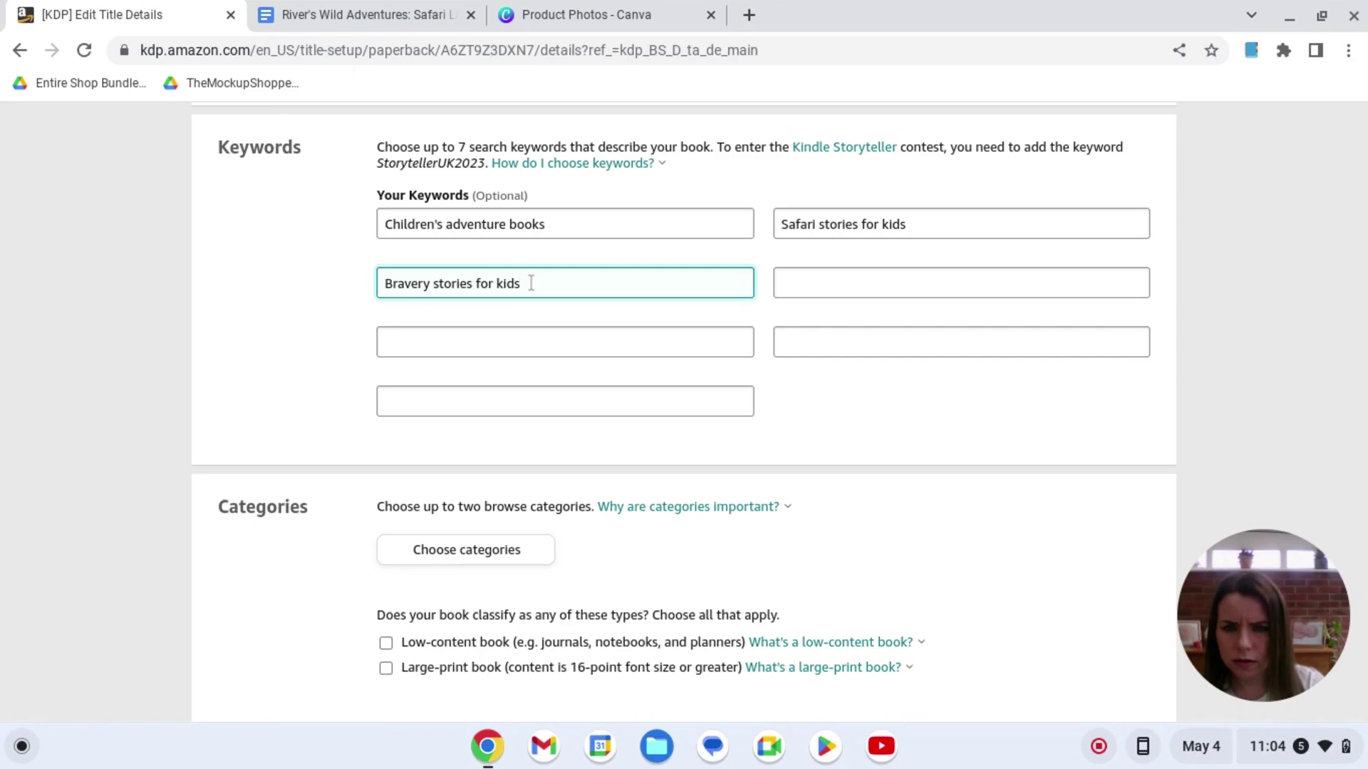
pyautogui.write('a')
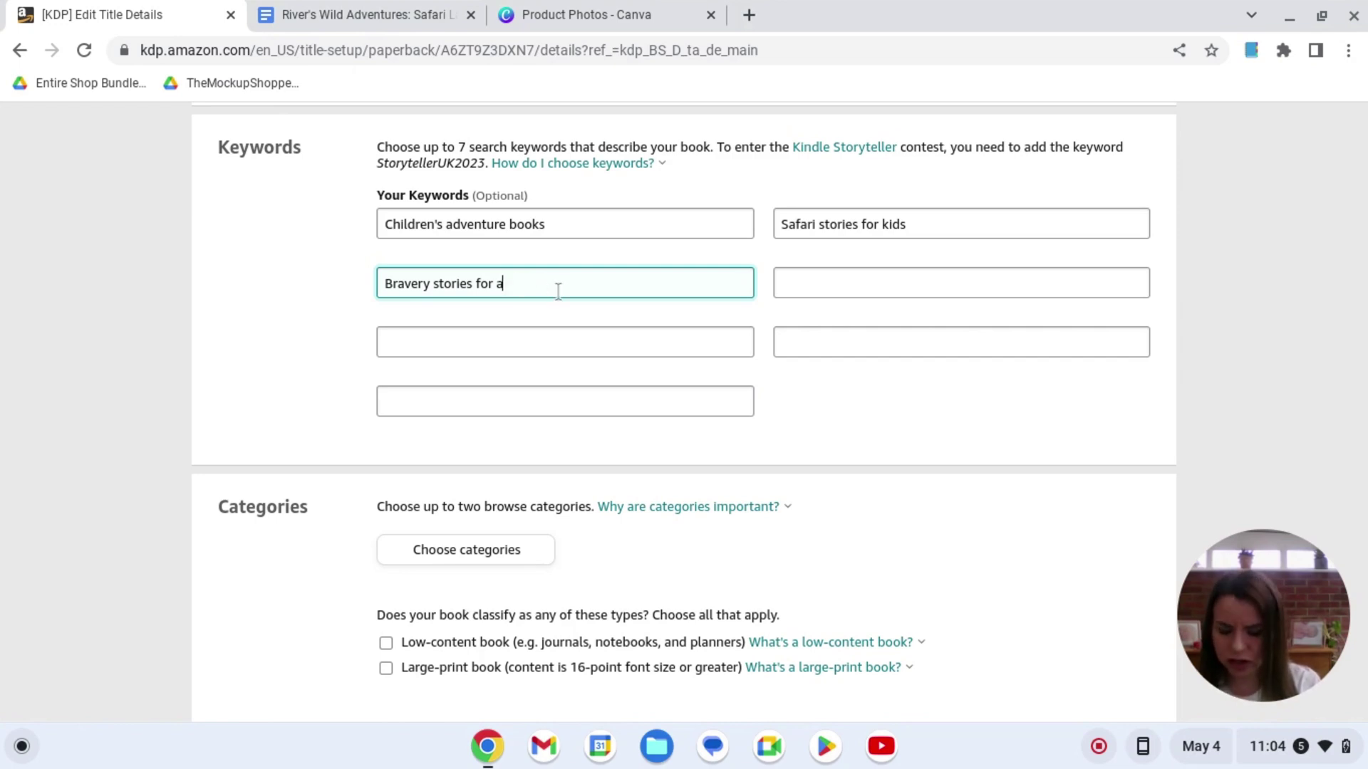
pyautogui.write('ge 5-8')
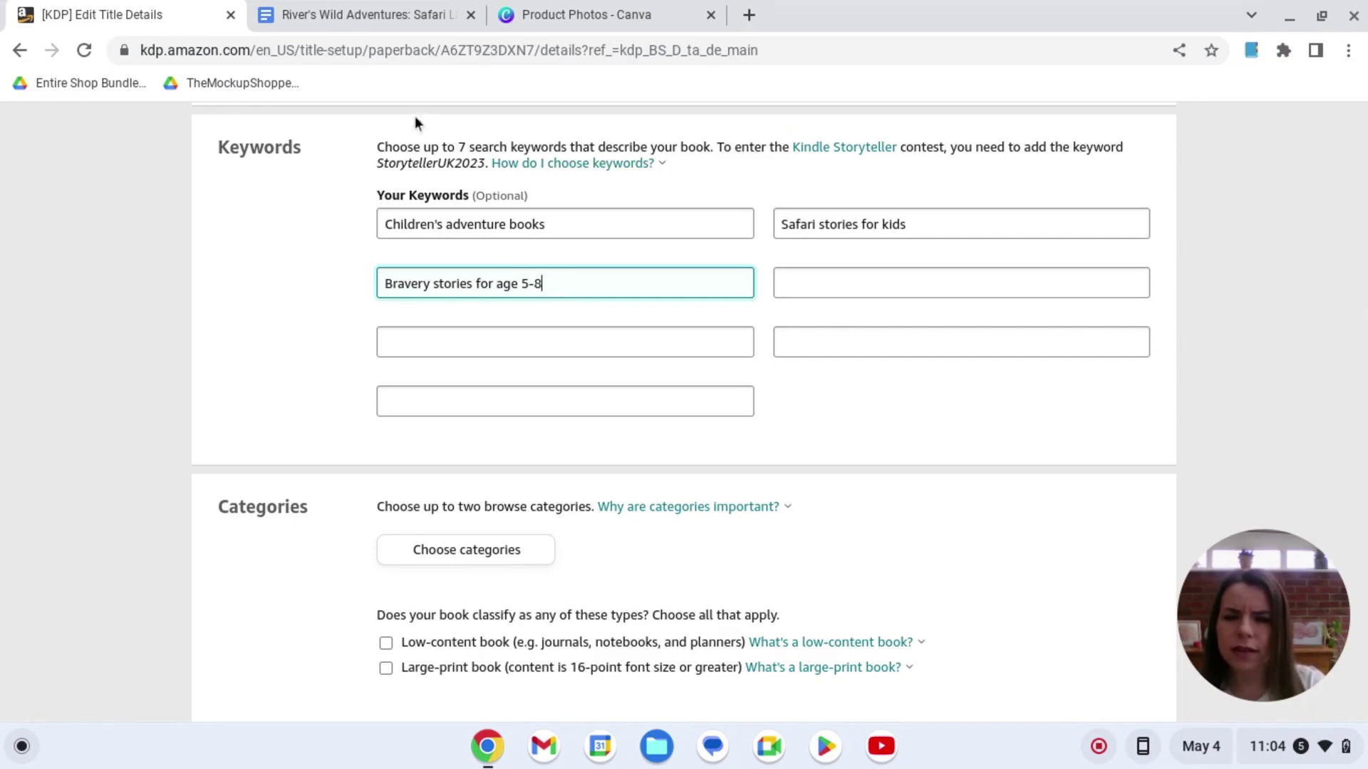
# Step: Select the 'Brave boy adventure stories' line in the Docs keyword list
pyautogui.click(383, 12)
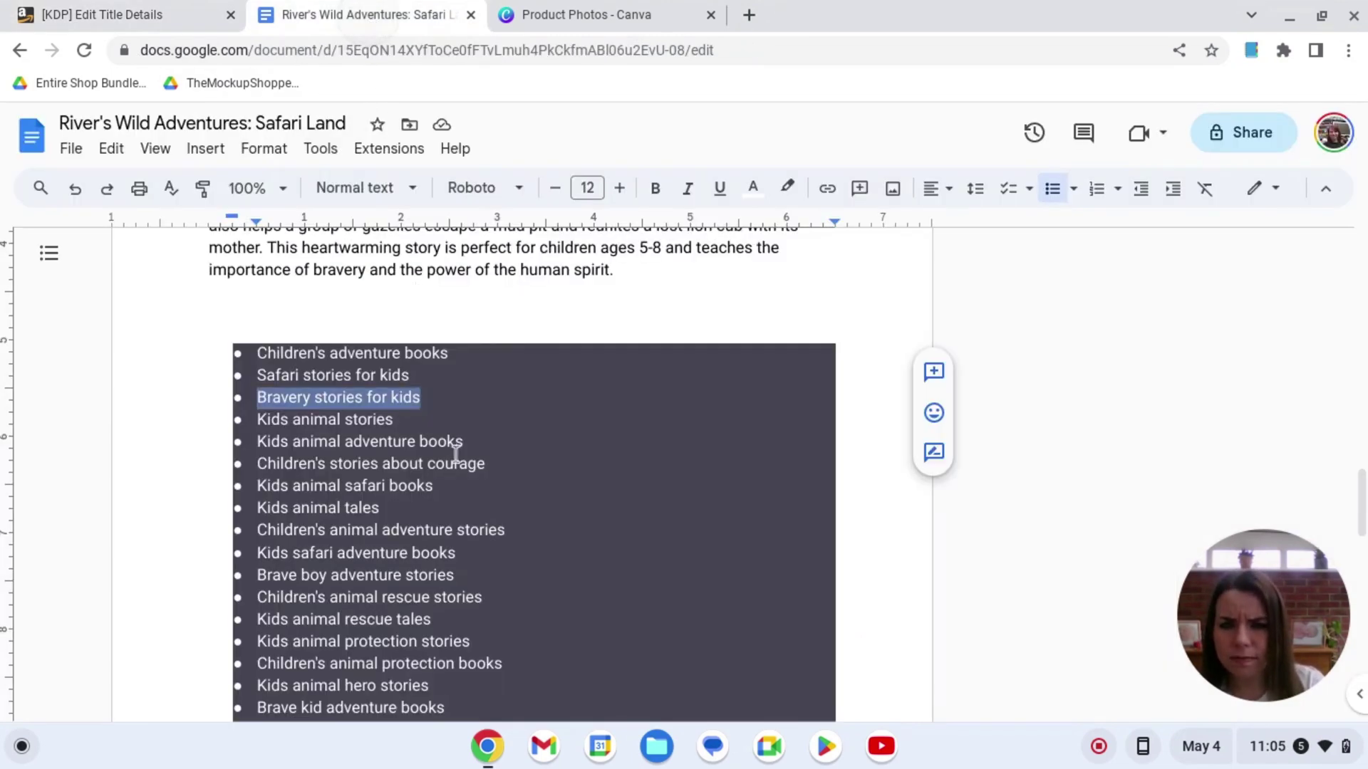
pyautogui.scroll(-2, 538, 528)
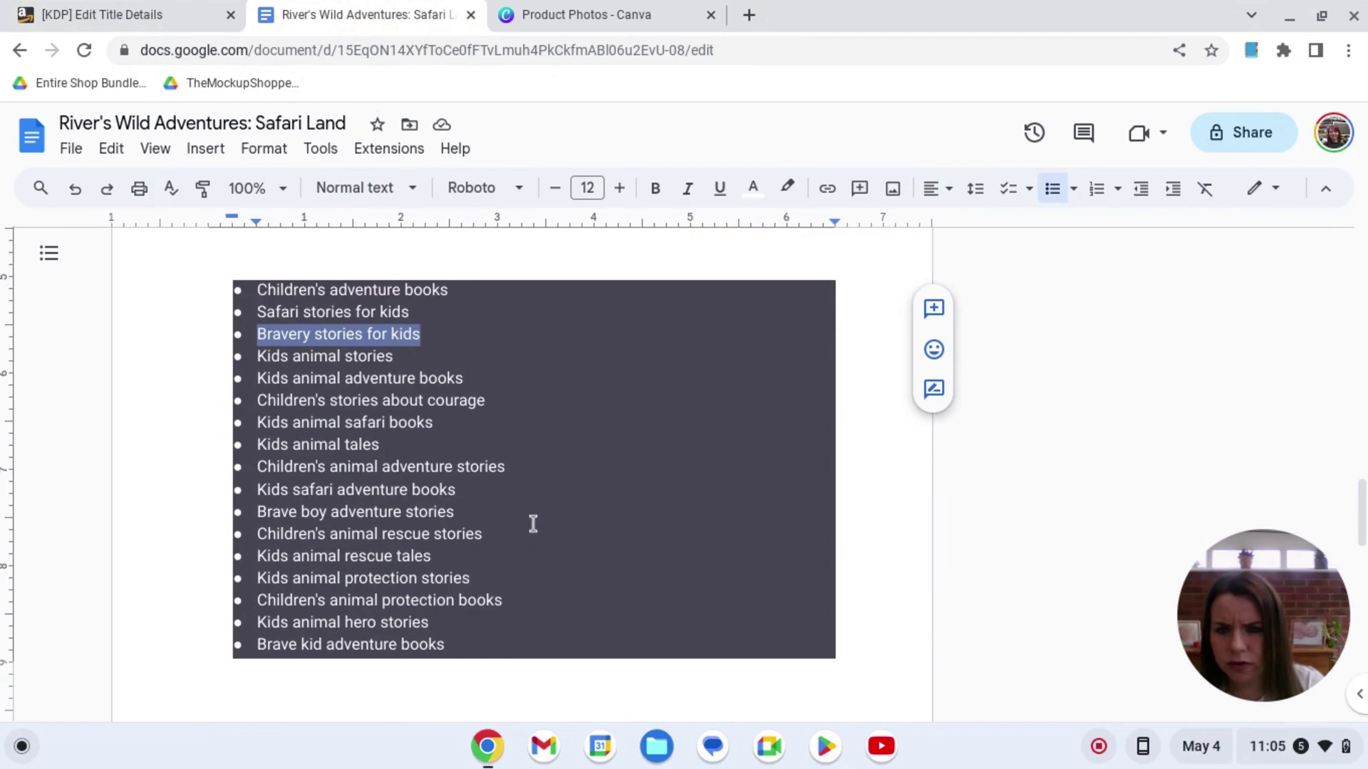
pyautogui.moveTo(456, 511); pyautogui.dragTo(257, 515)
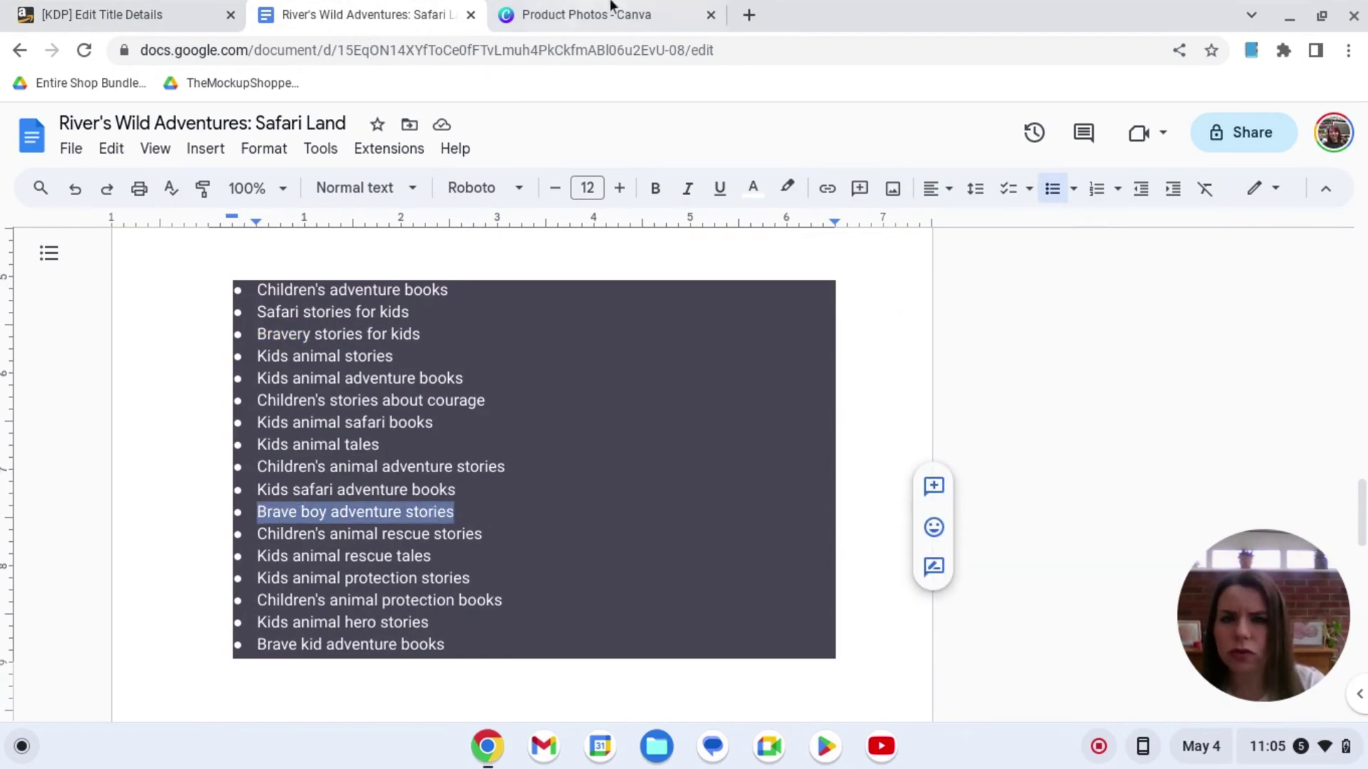
# Step: Paste 'Brave boy adventure stories' and 'Kids animal hero stories' as keywords four and five
pyautogui.click(142, 15)
pyautogui.click(882, 278)
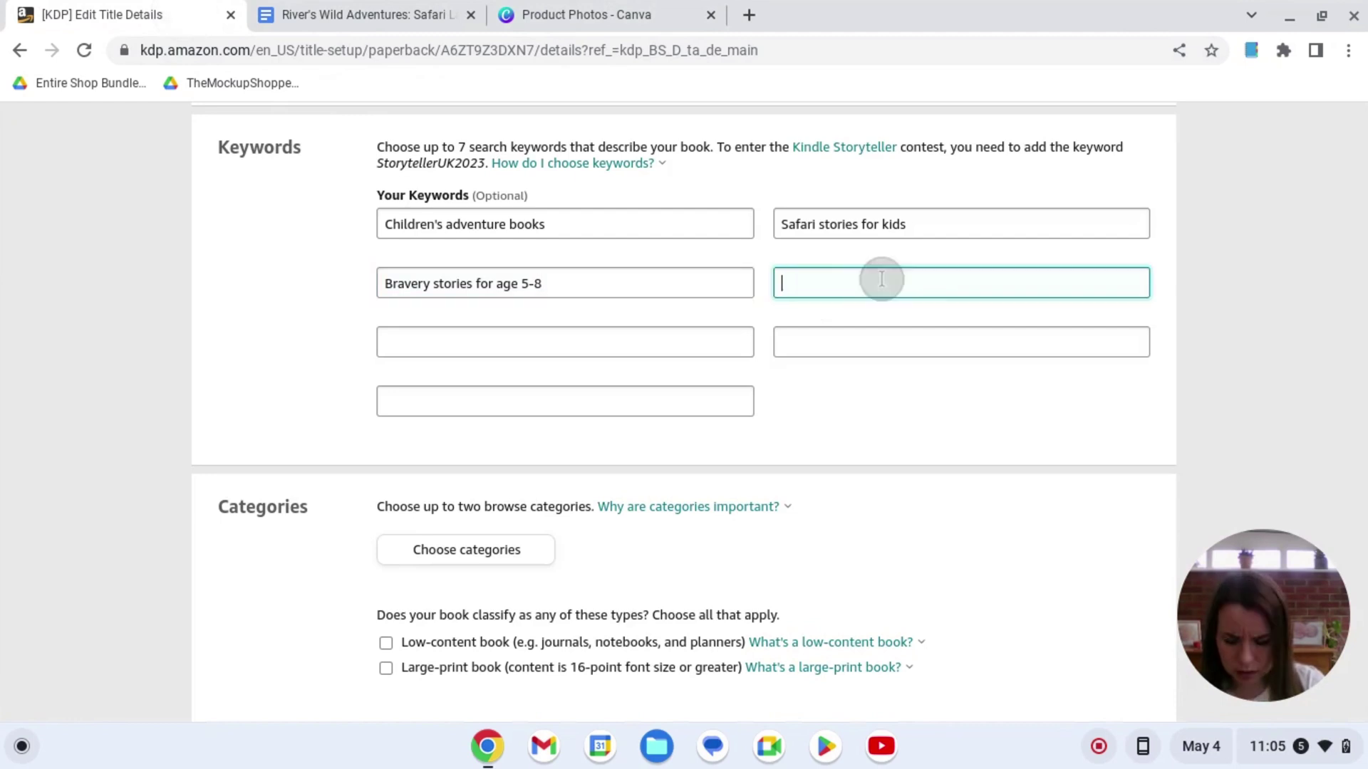
pyautogui.hotkey('ctrl', 'v')
pyautogui.click(319, 15)
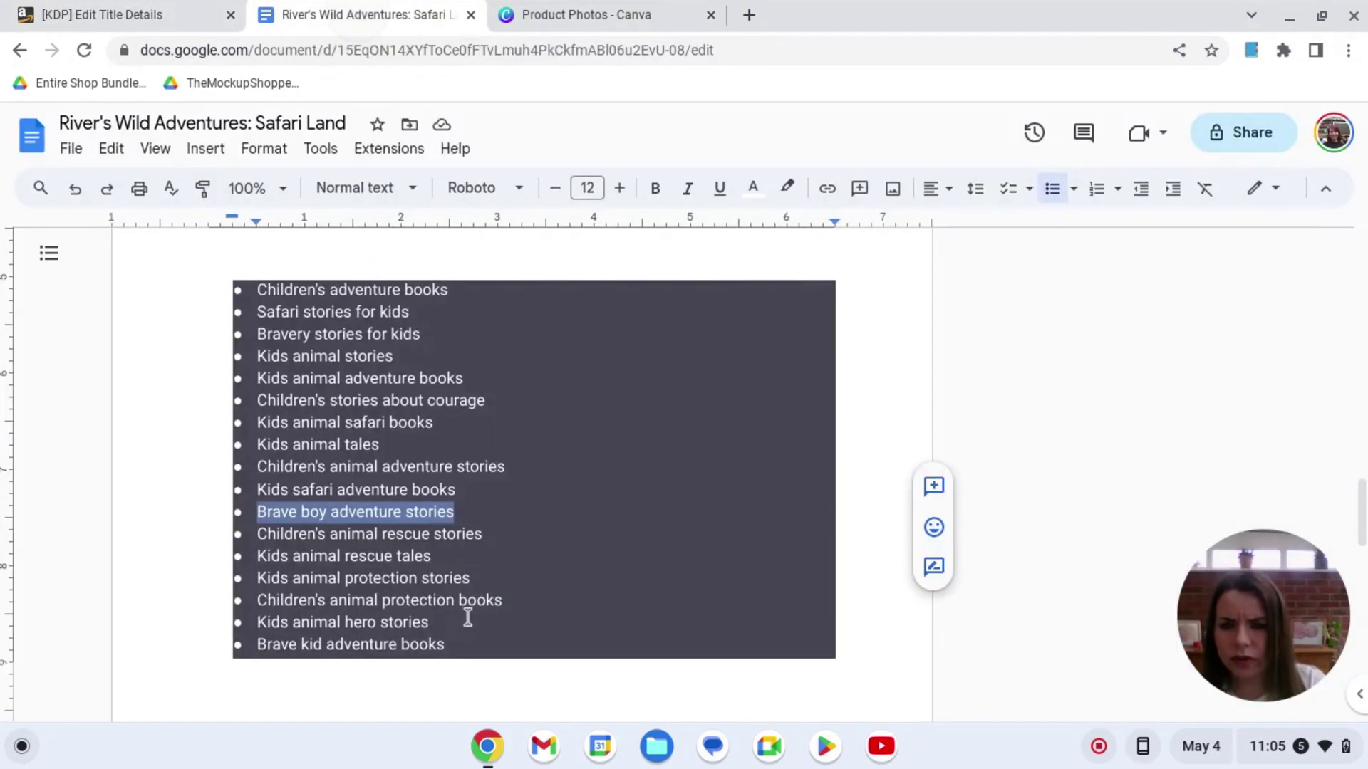
pyautogui.moveTo(449, 624); pyautogui.dragTo(257, 627)
pyautogui.hotkey('ctrl', 'c')
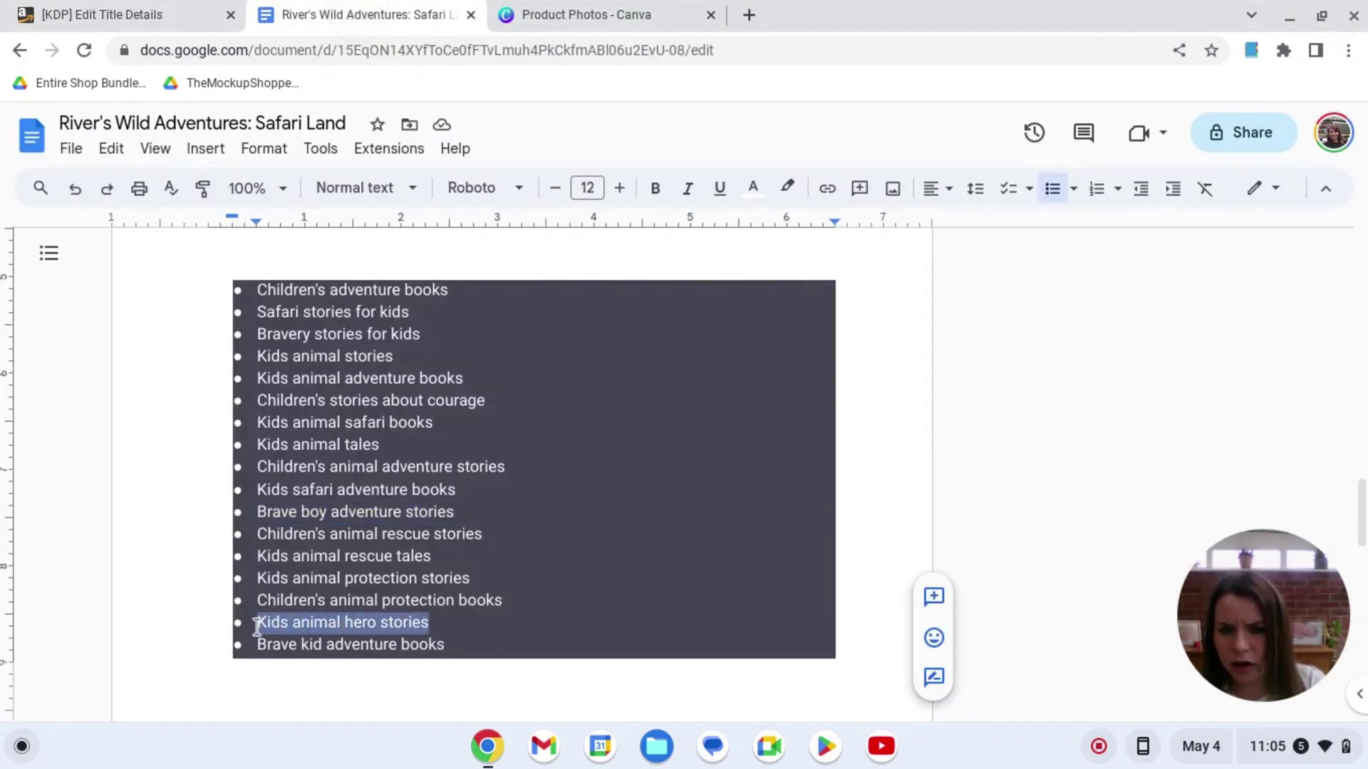
pyautogui.click(144, 12)
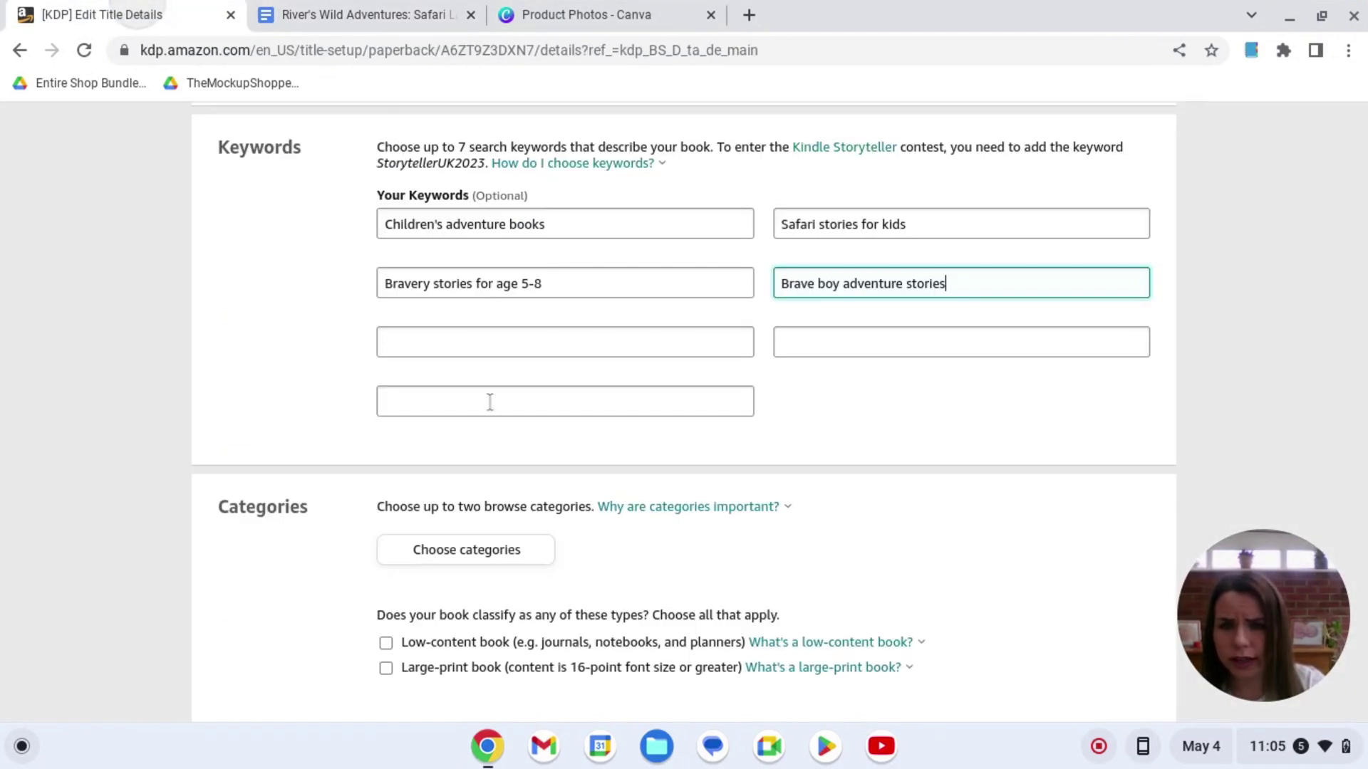
pyautogui.click(634, 335)
pyautogui.hotkey('ctrl', 'v')
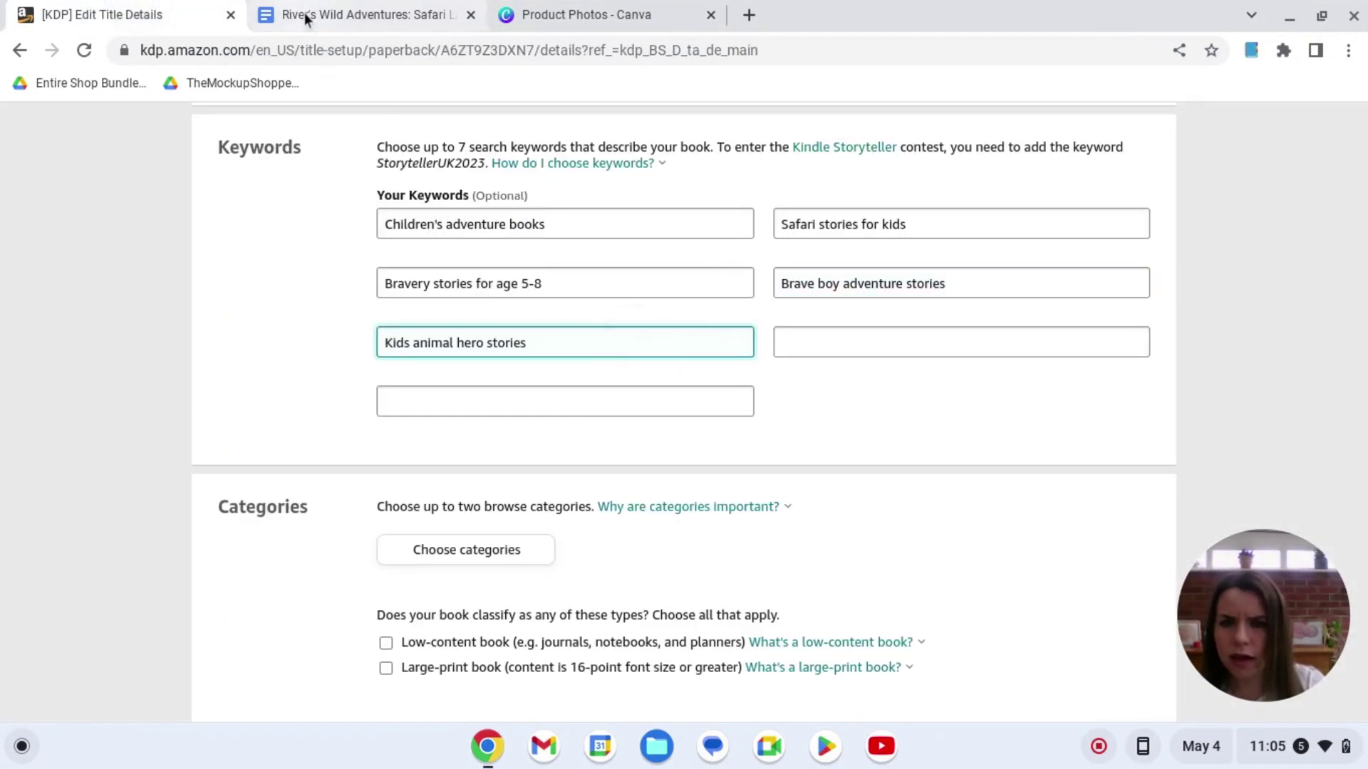
# Step: Add 'Children's animal rescue stories' and 'Children's stories about courage' as keywords six and seven
pyautogui.click(305, 13)
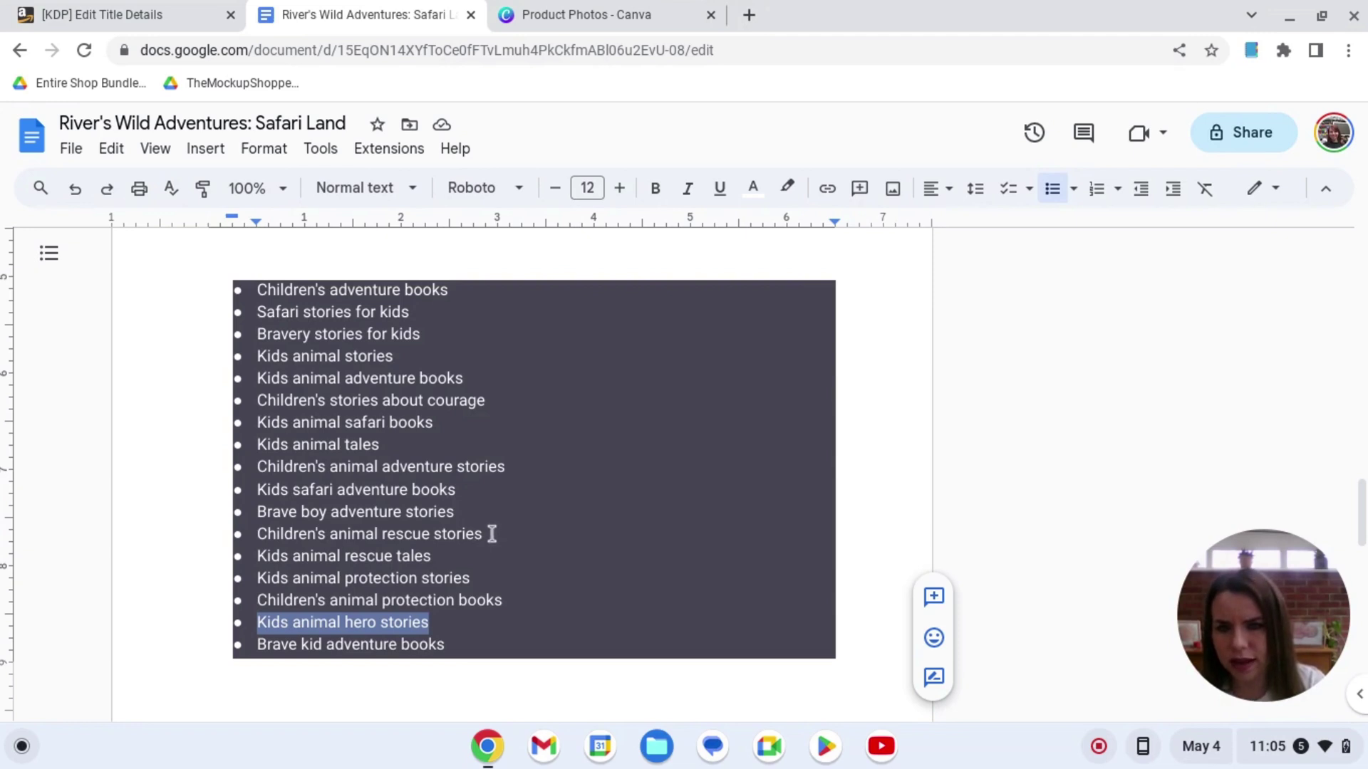
pyautogui.moveTo(491, 534); pyautogui.dragTo(261, 534)
pyautogui.hotkey('ctrl', 'c')
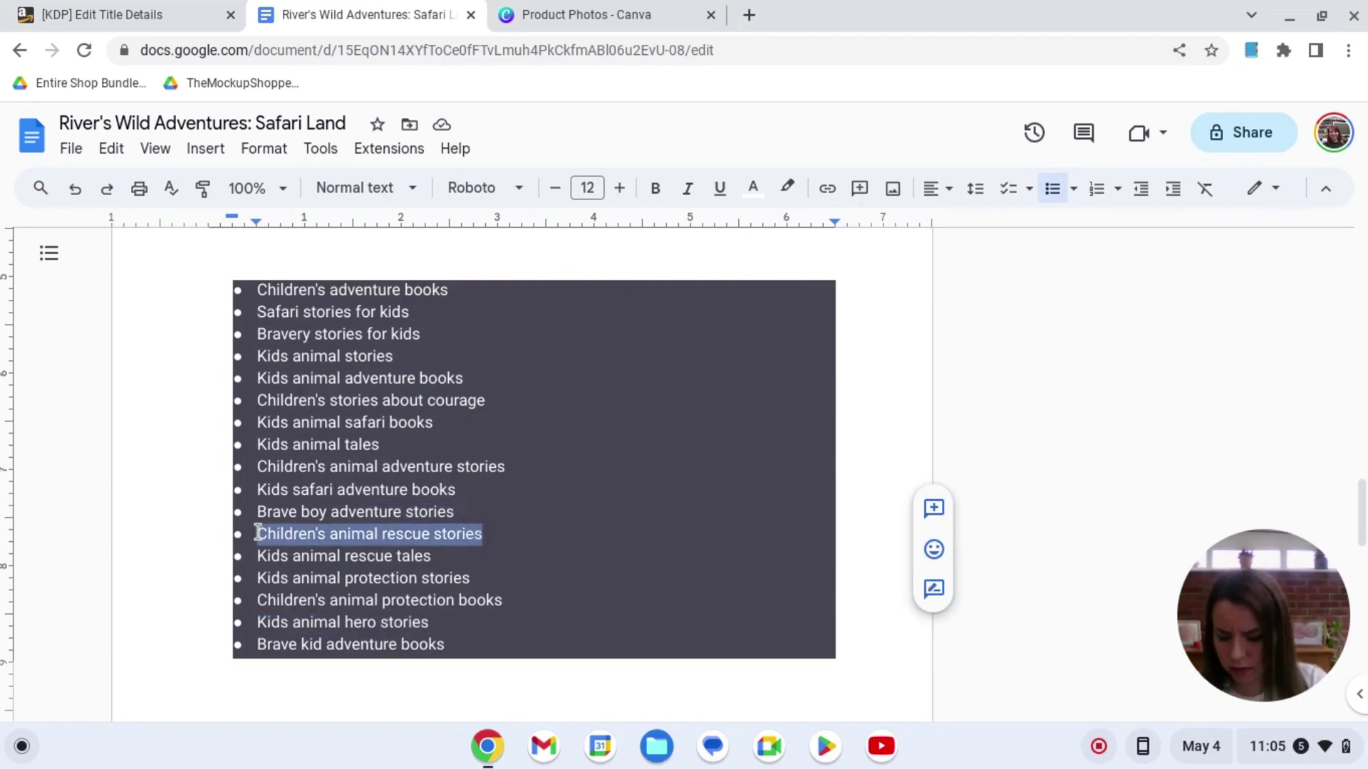
pyautogui.click(120, 16)
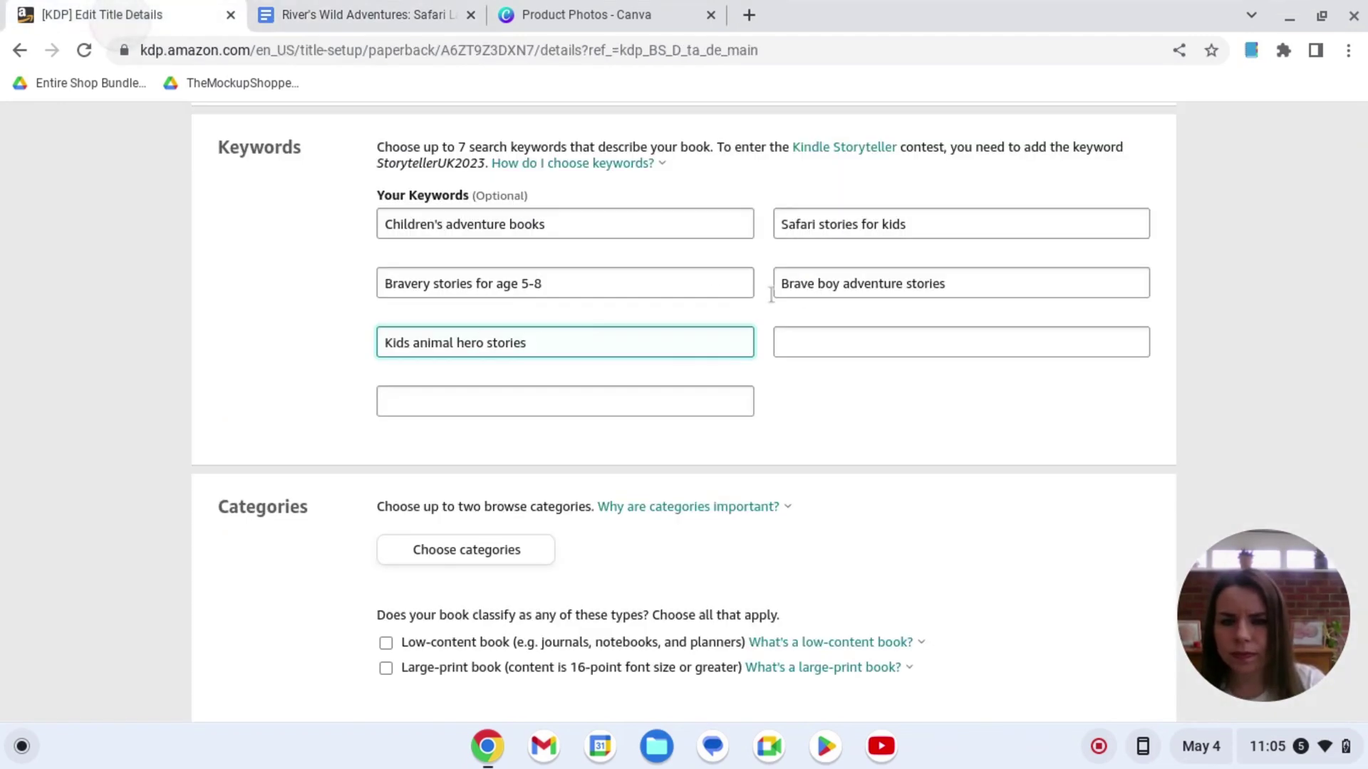
pyautogui.click(825, 342)
pyautogui.hotkey('ctrl', 'v')
pyautogui.click(322, 14)
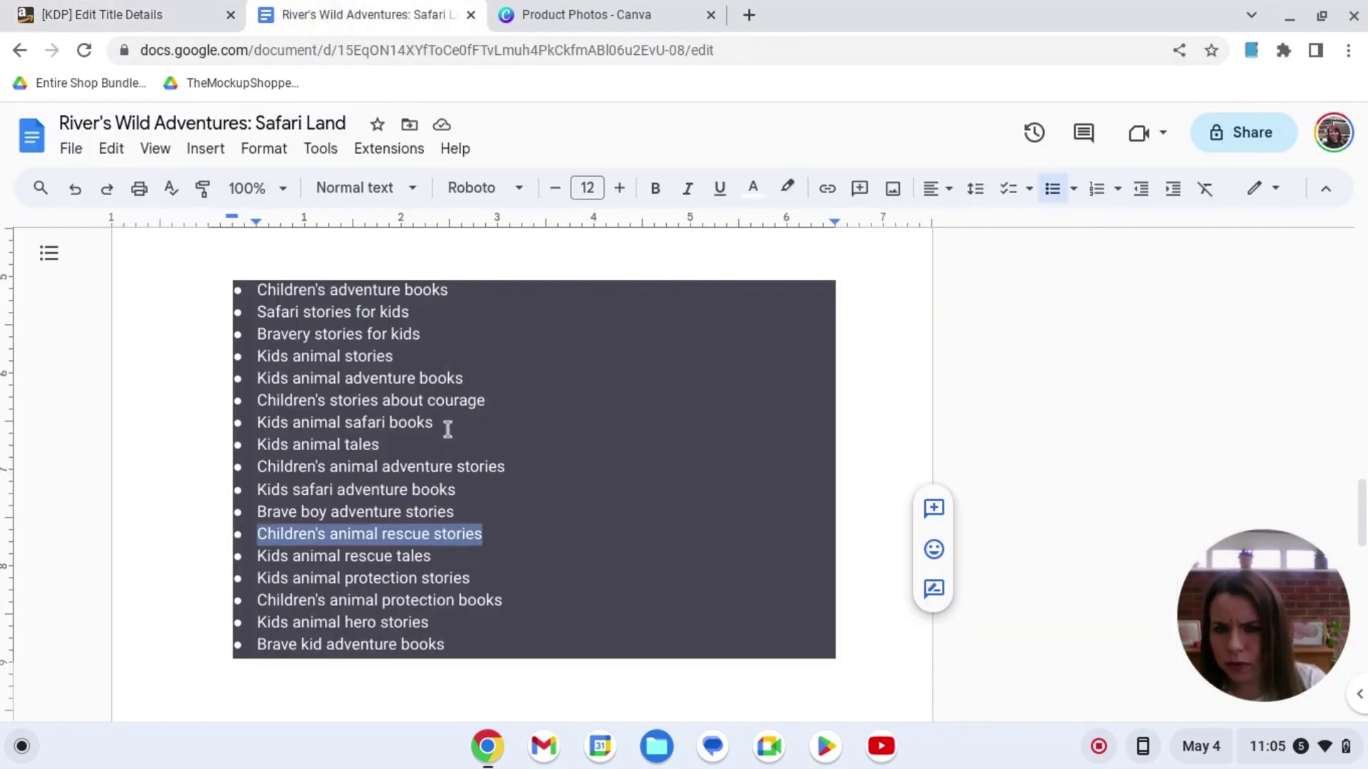
pyautogui.moveTo(493, 401); pyautogui.dragTo(242, 407)
pyautogui.hotkey('ctrl', 'c')
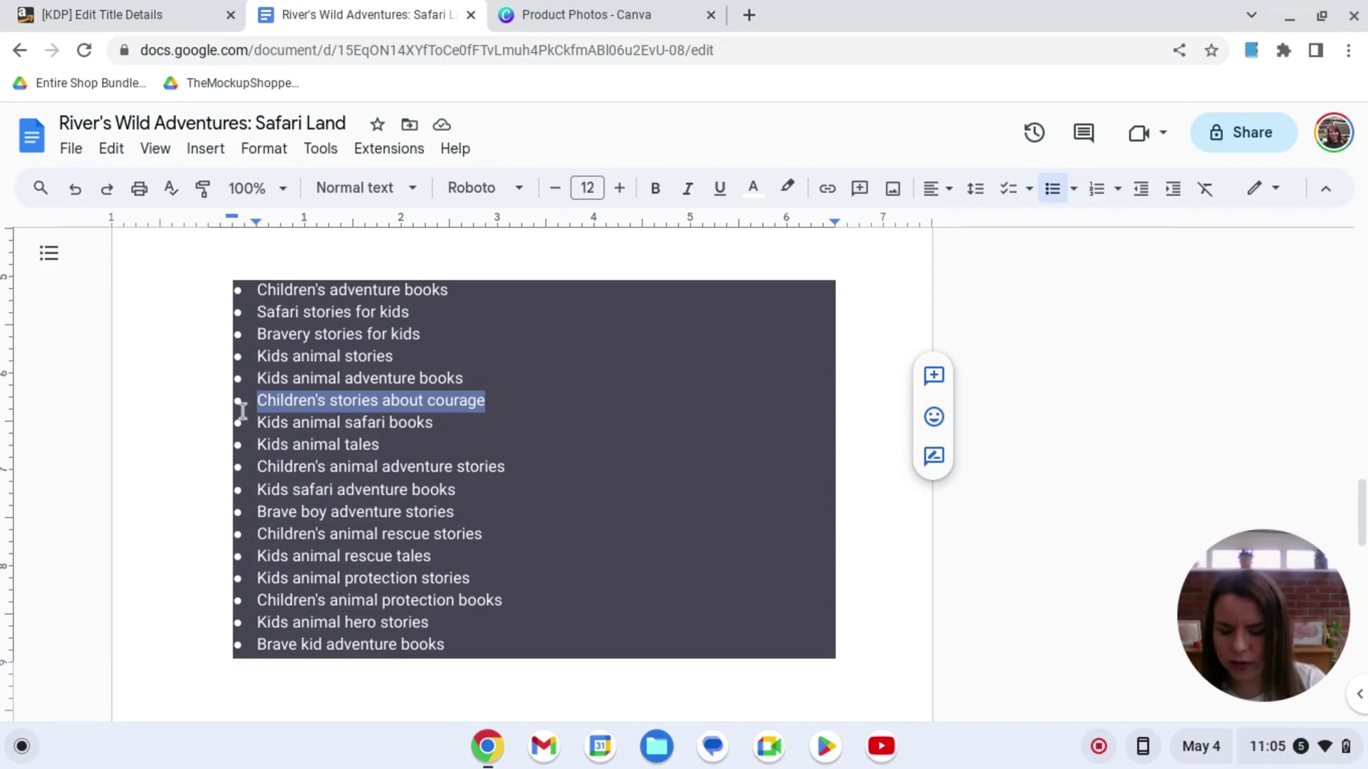
pyautogui.click(158, 14)
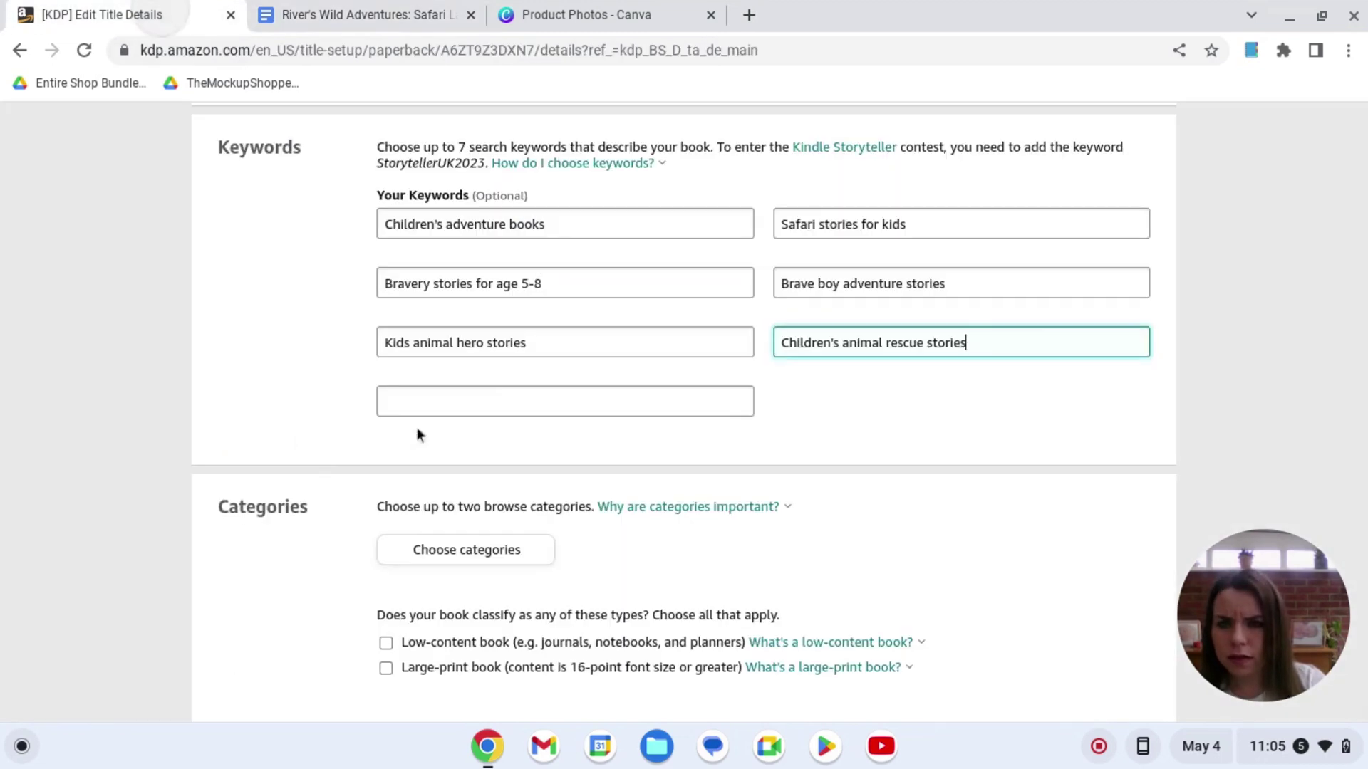
pyautogui.click(489, 397)
pyautogui.hotkey('ctrl', 'v')
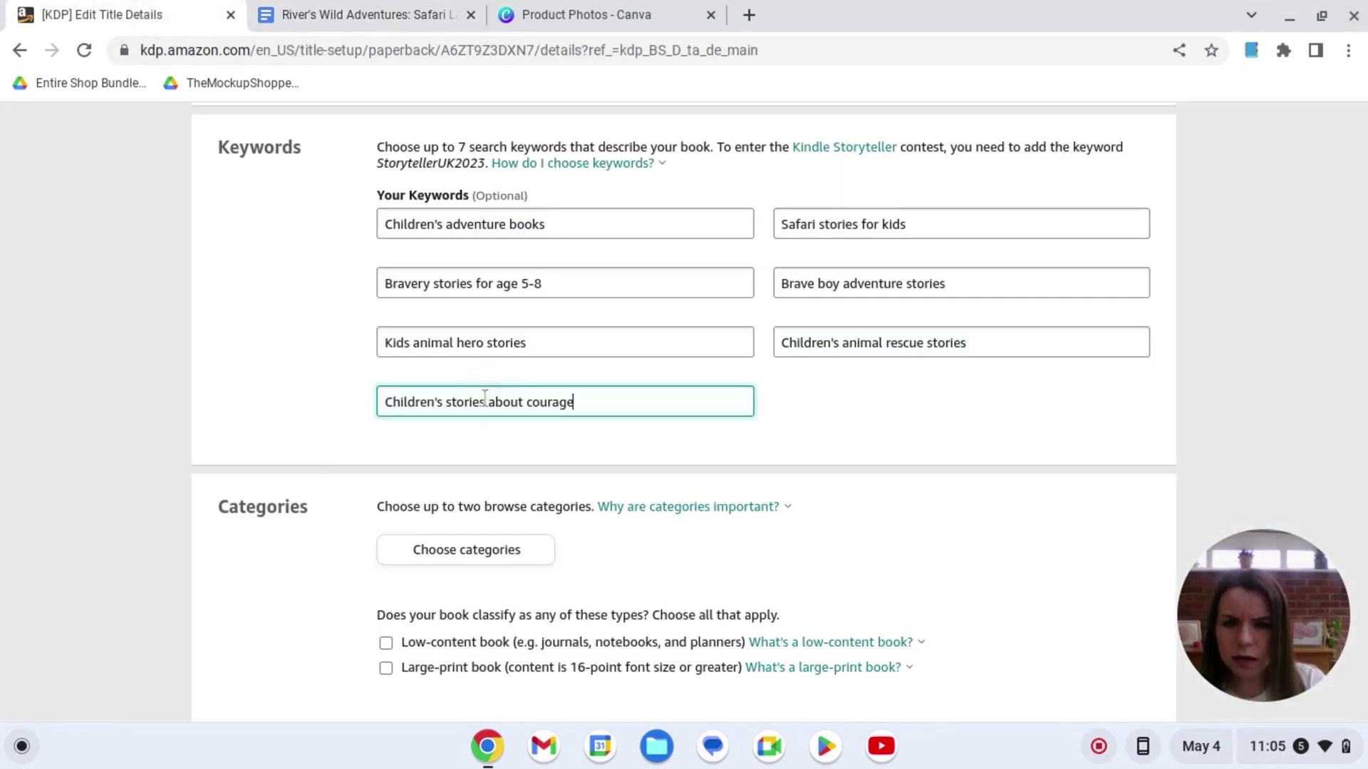
pyautogui.click(757, 518)
pyautogui.scroll(-3, 213, 570)
pyautogui.click(286, 532)
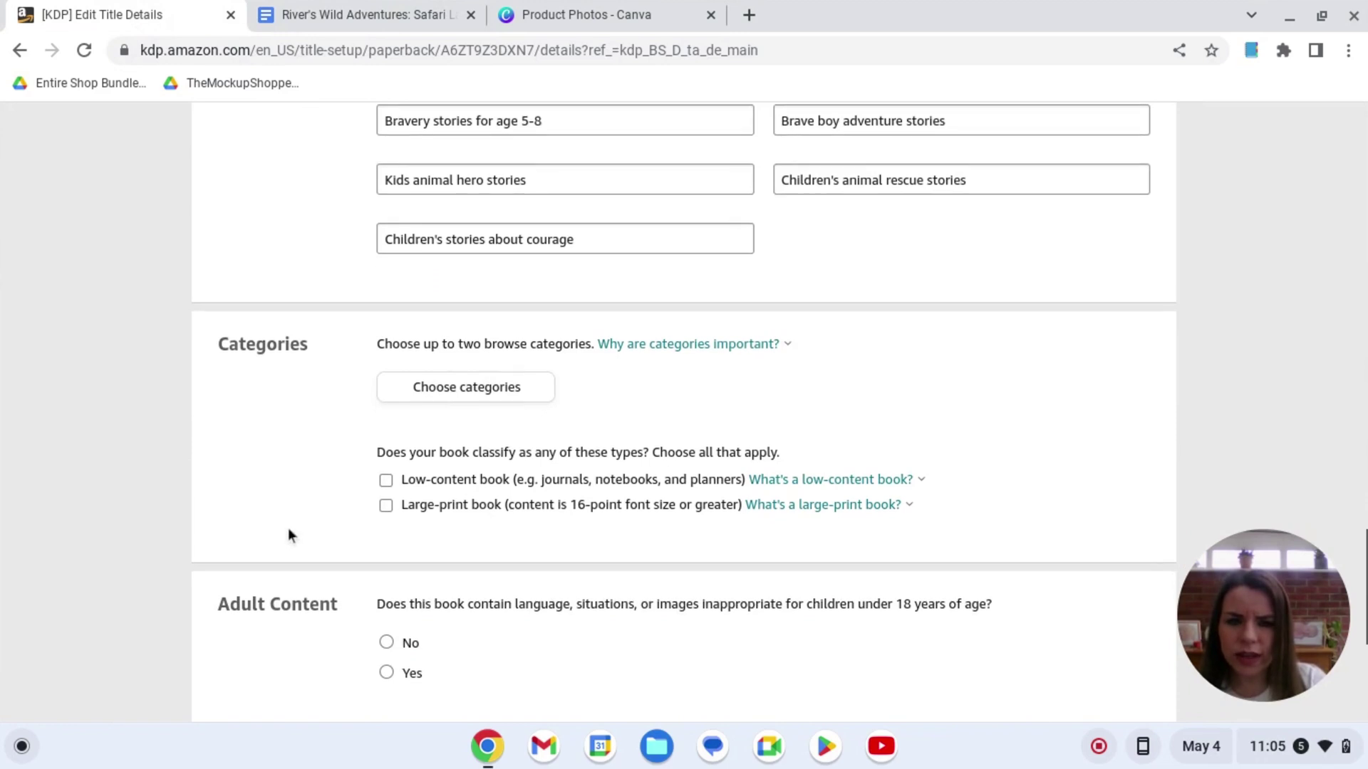
# Step: Select Juvenile Fiction > Animals > Jungle Animals in the category picker
pyautogui.click(467, 398)
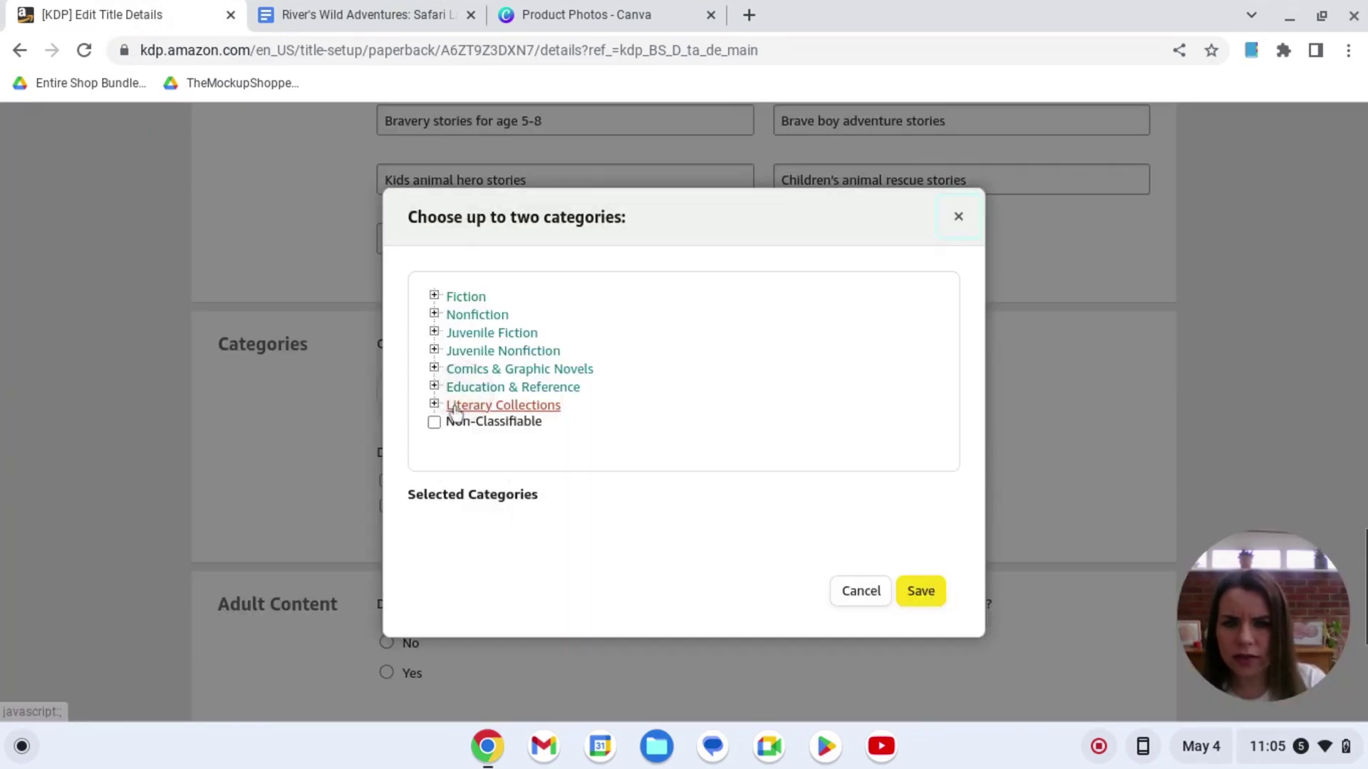
pyautogui.click(433, 333)
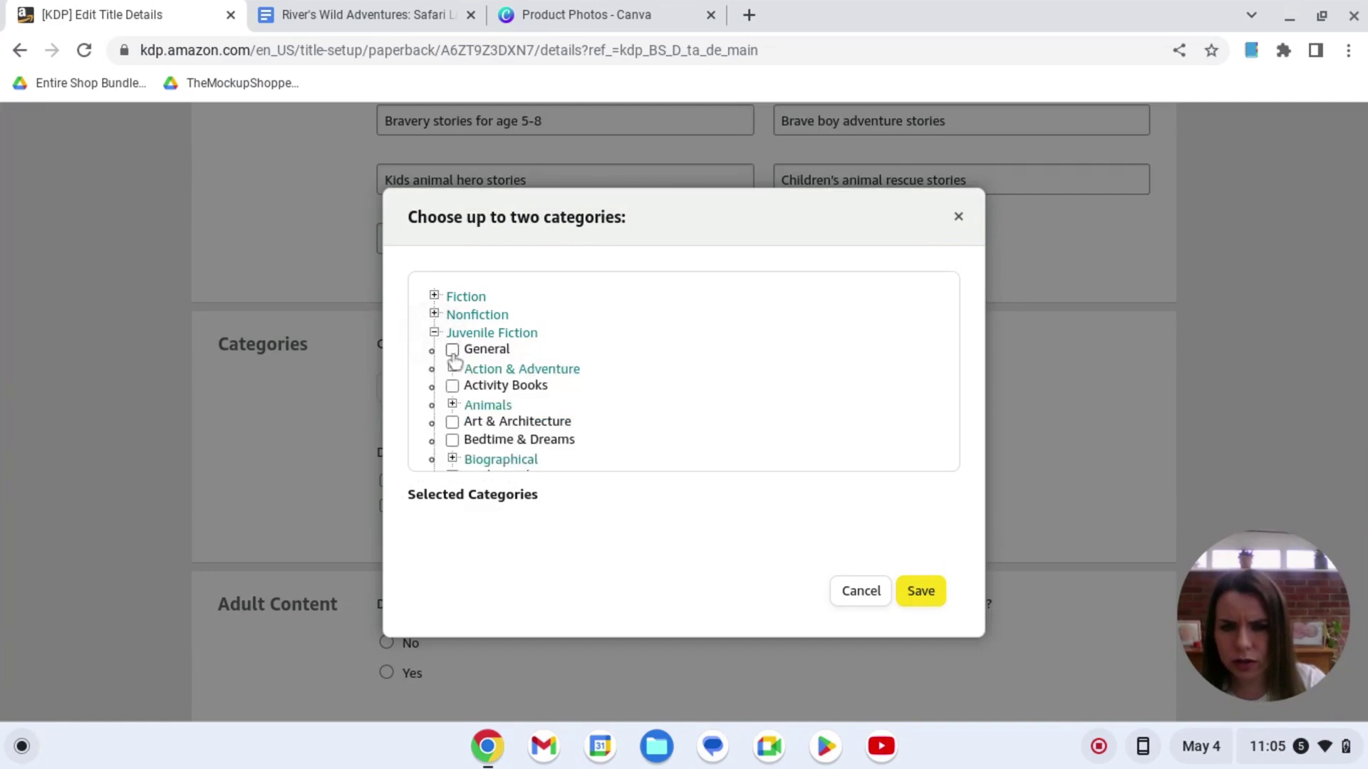
pyautogui.click(451, 369)
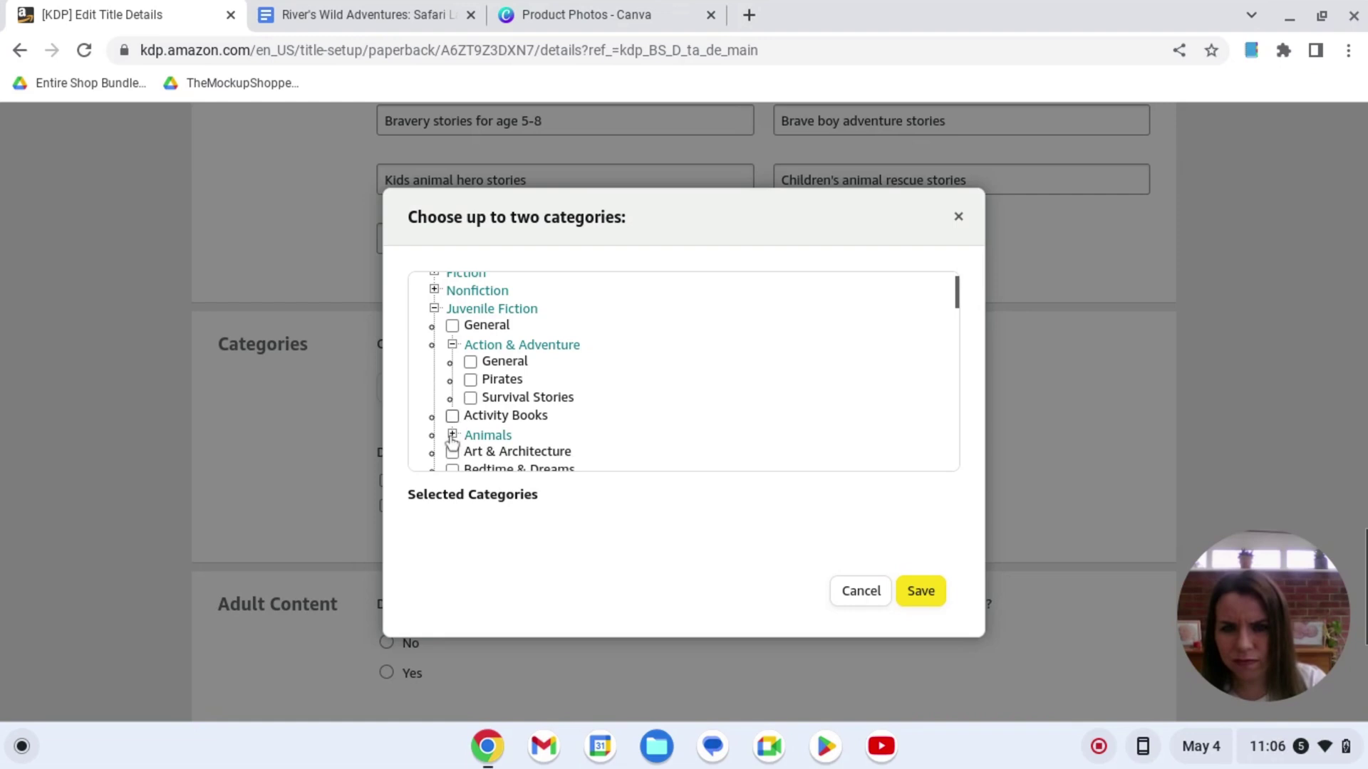
pyautogui.scroll(-1, 453, 438)
pyautogui.click(452, 426)
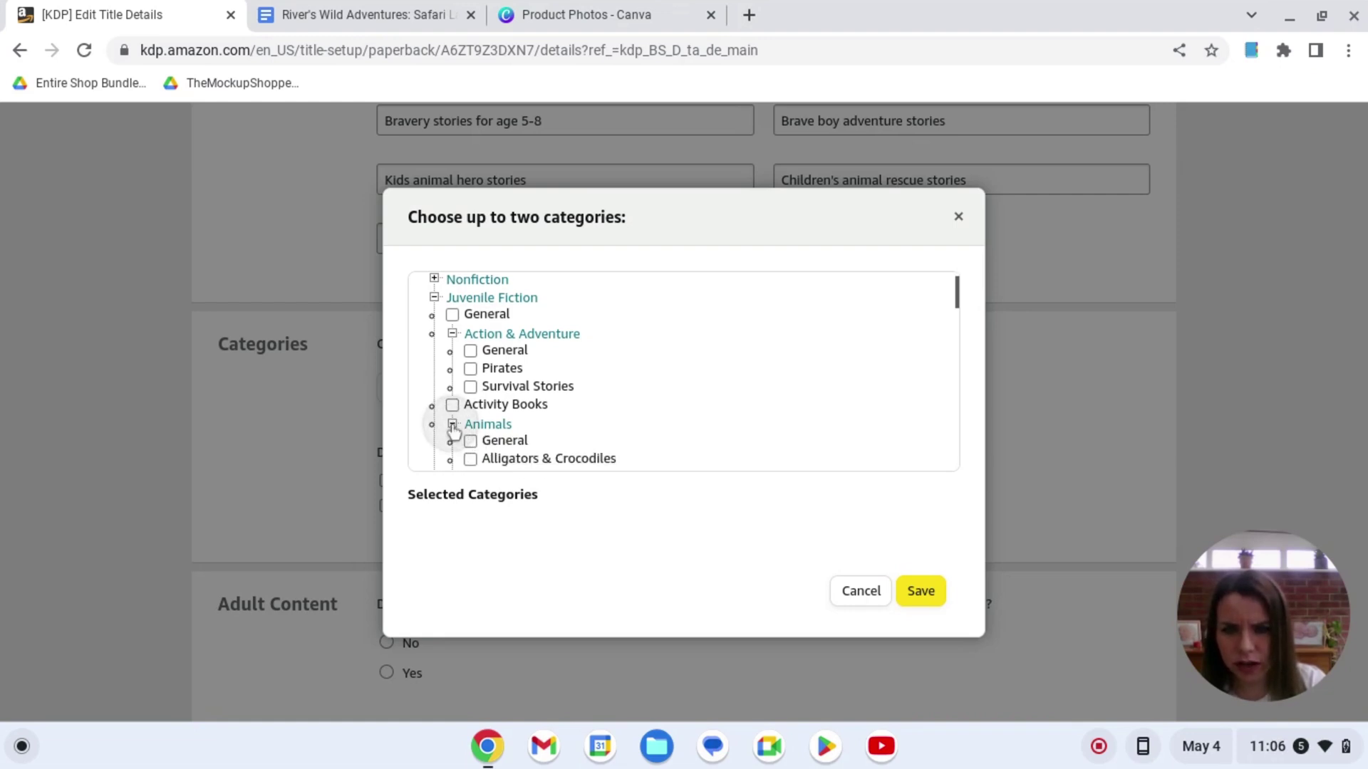
pyautogui.scroll(-4, 453, 430)
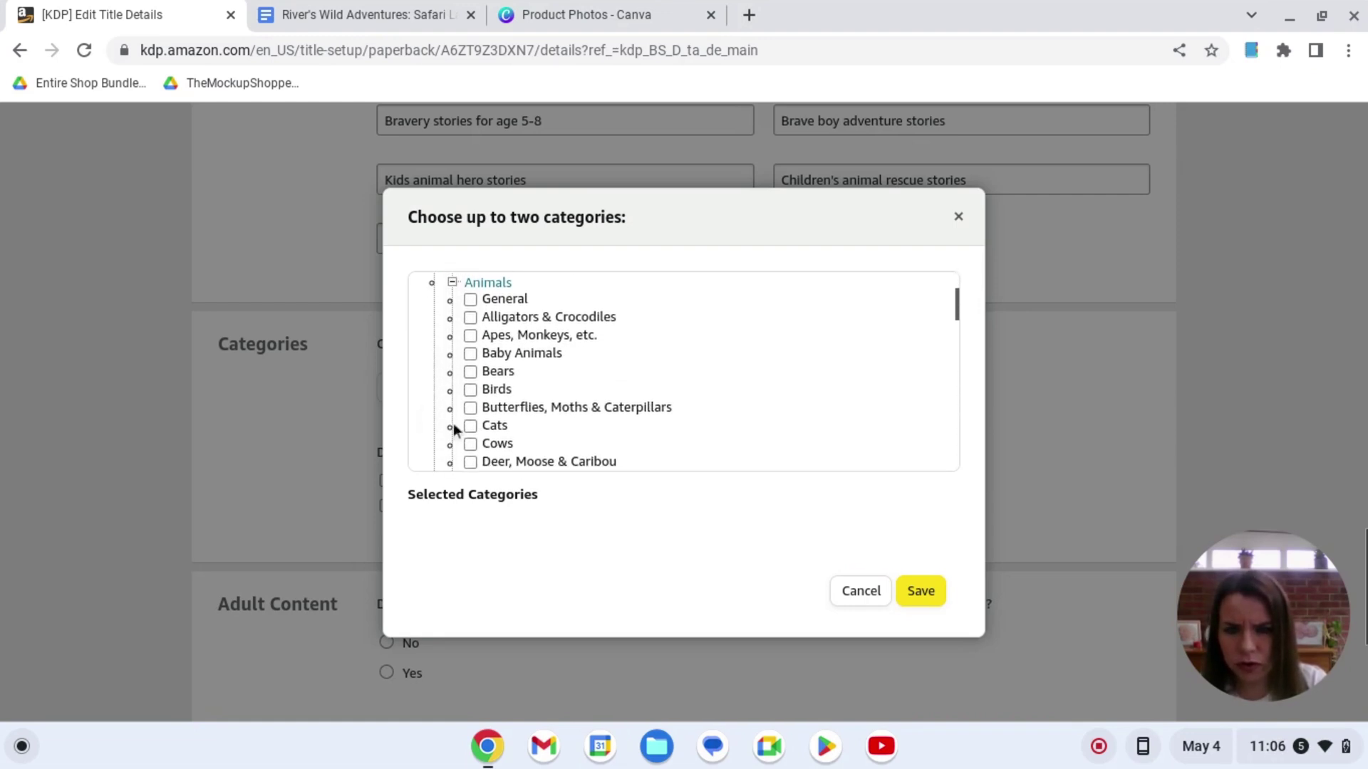
pyautogui.scroll(-3, 453, 426)
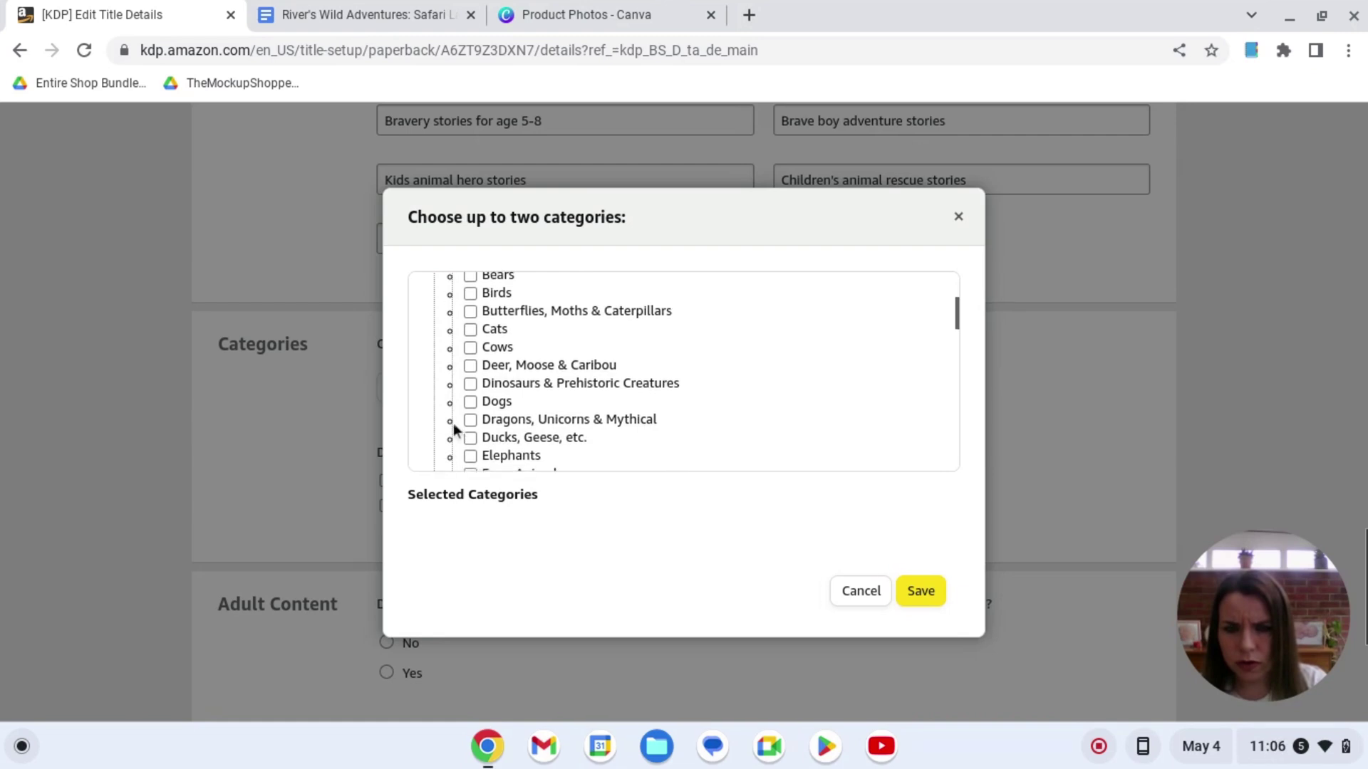
pyautogui.scroll(-5, 453, 423)
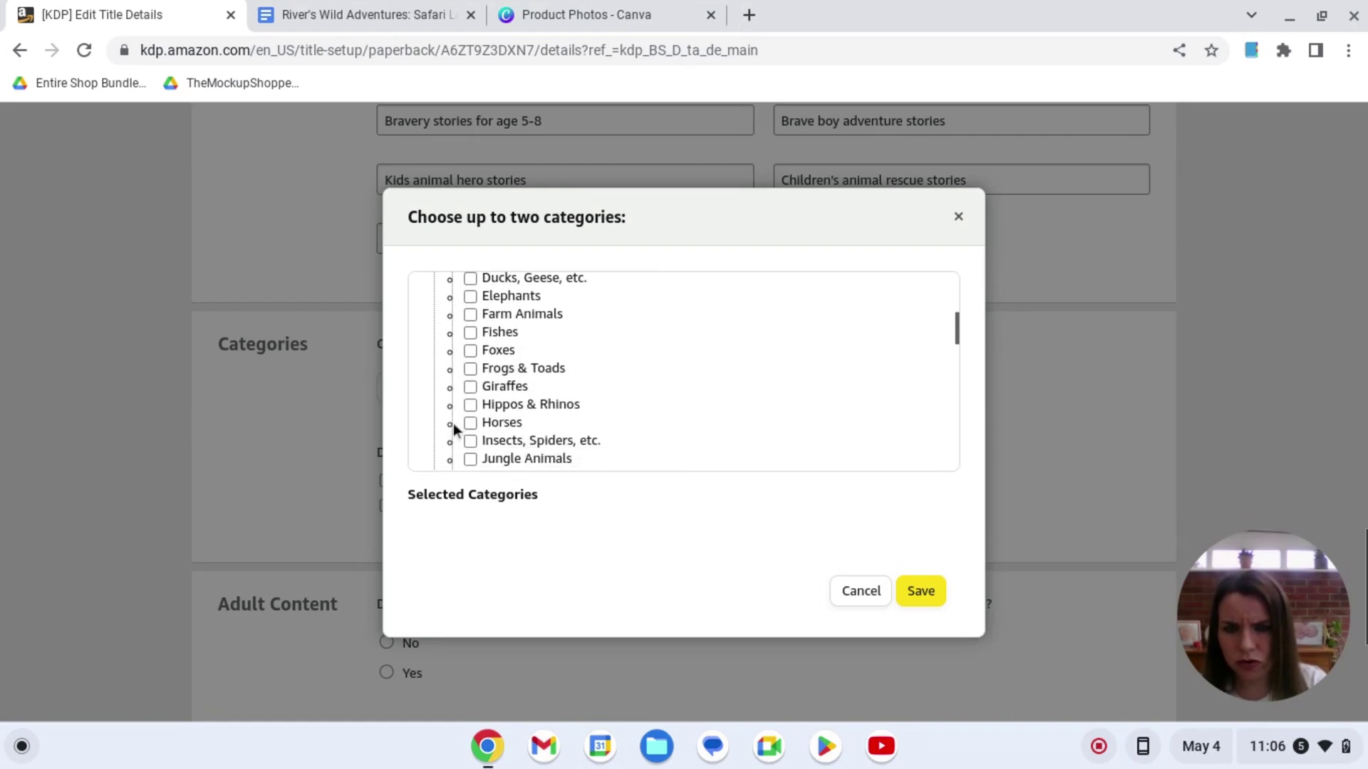
pyautogui.scroll(-2, 453, 423)
pyautogui.click(470, 404)
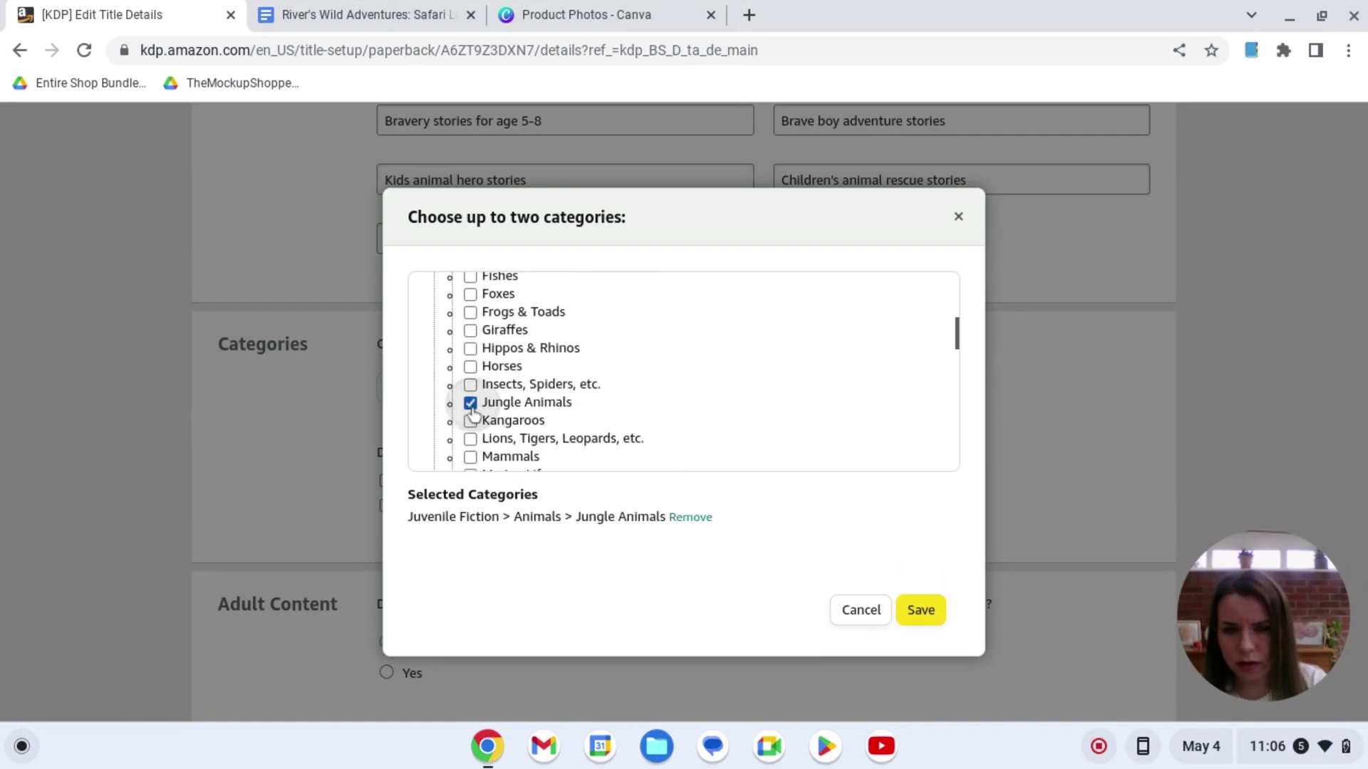
# Step: Check and then uncheck Bedtime & Dreams, leaving Jungle Animals selected
pyautogui.scroll(-4, 470, 417)
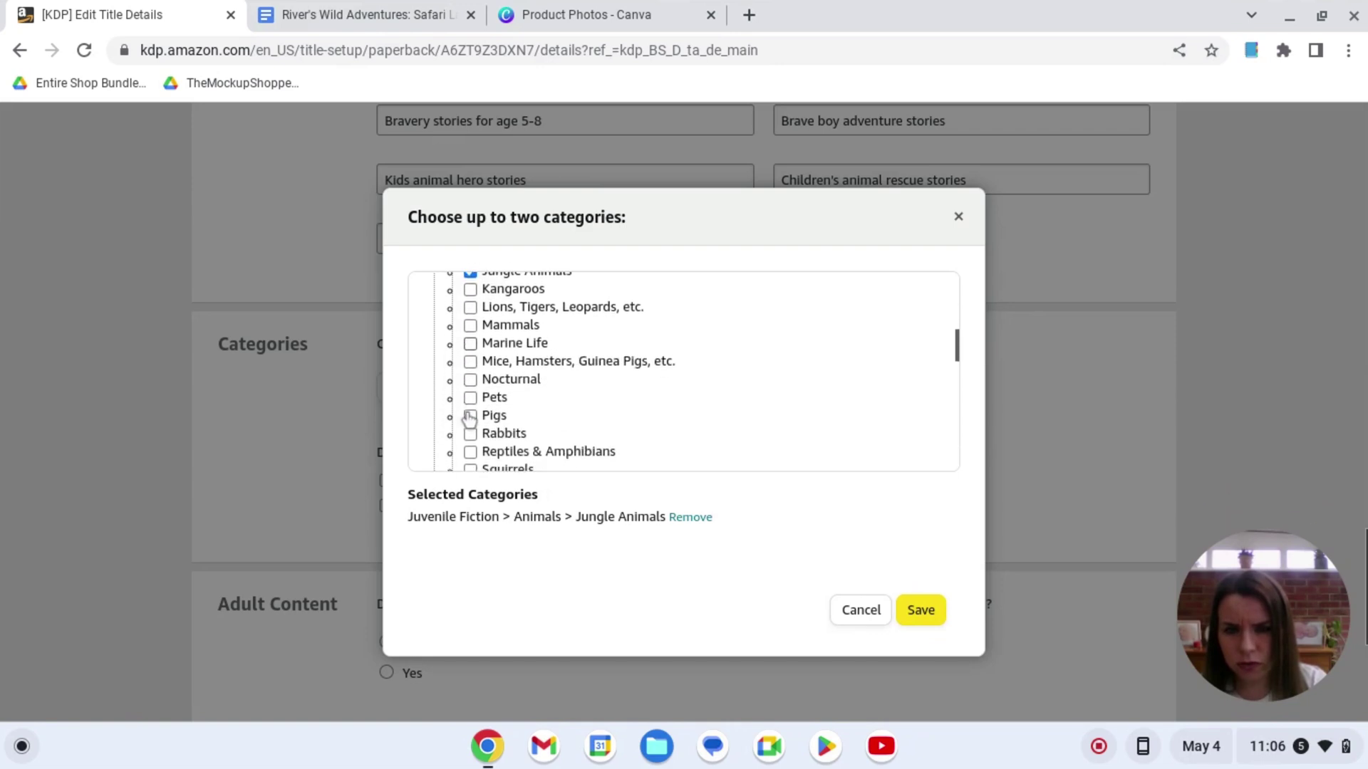
pyautogui.scroll(15, 470, 416)
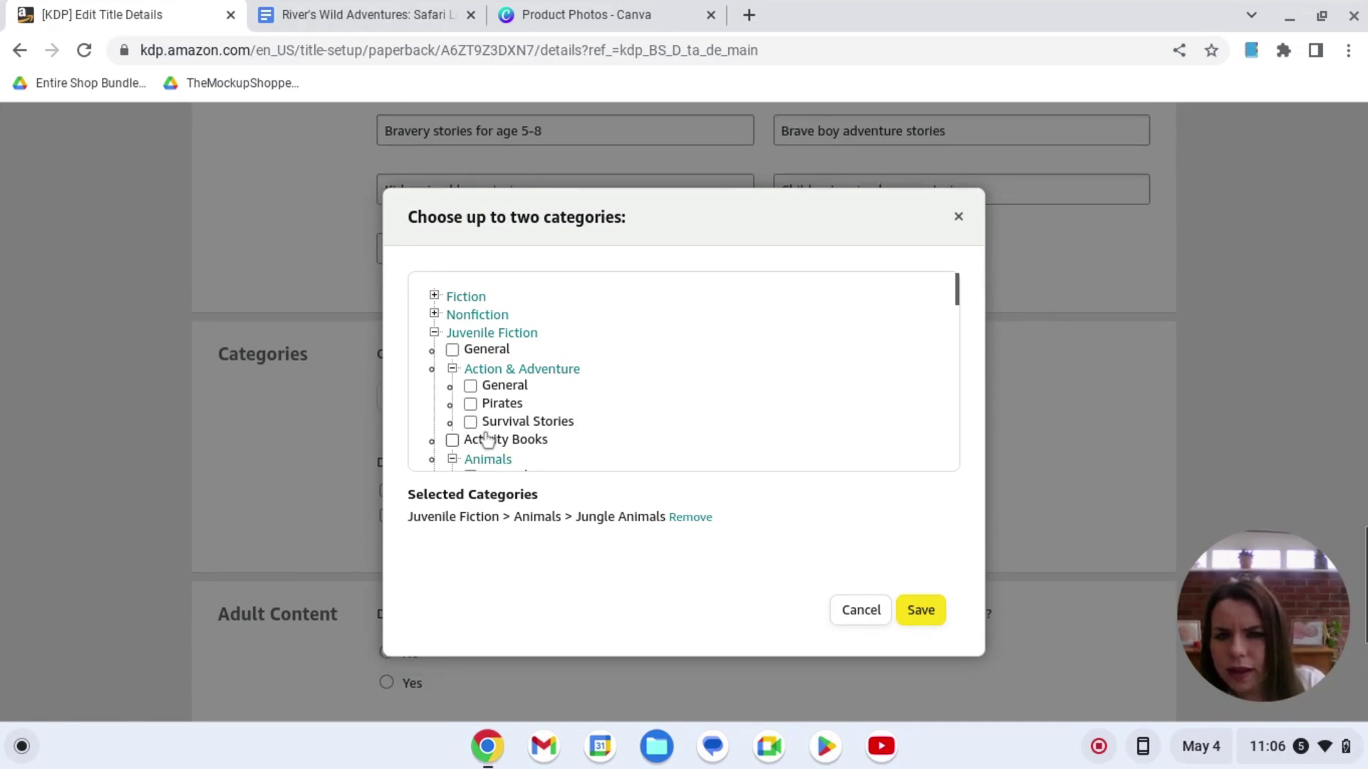
pyautogui.scroll(-5, 476, 414)
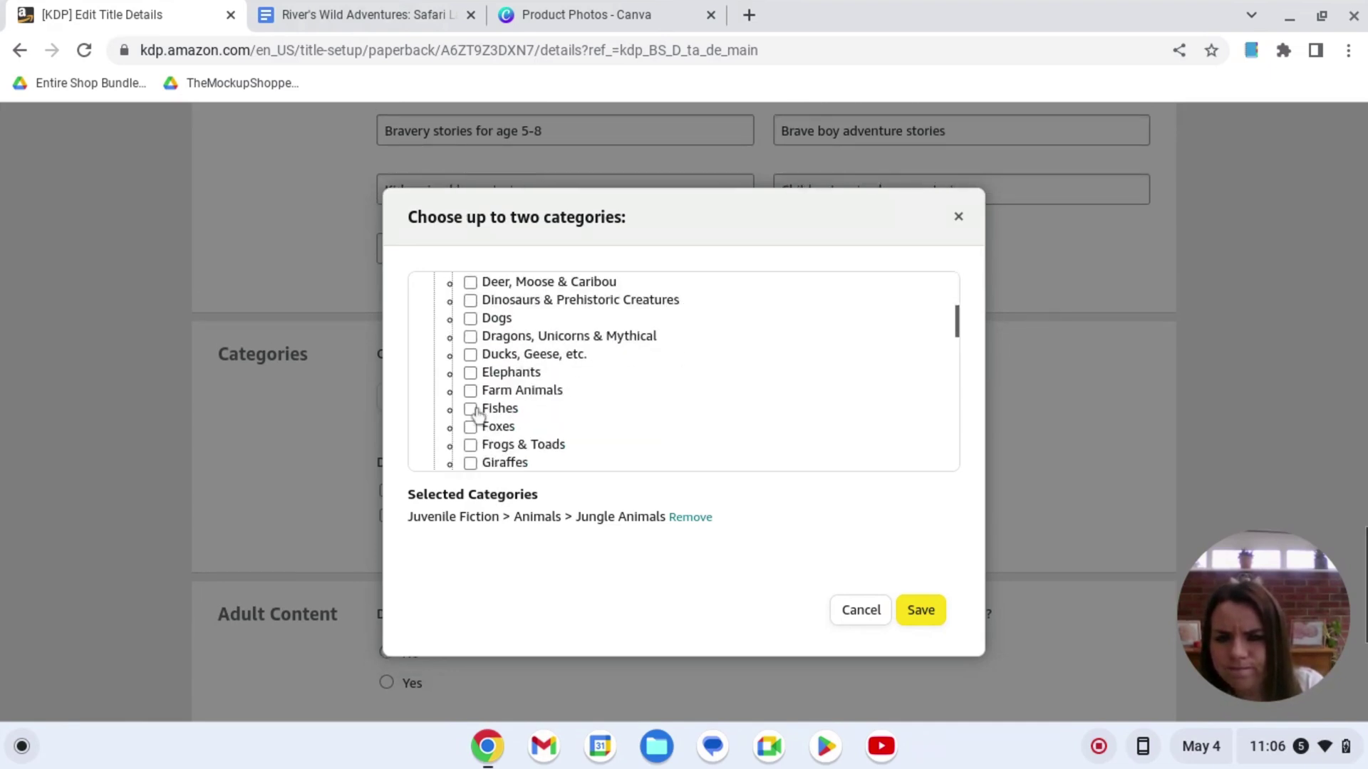
pyautogui.scroll(-3, 476, 415)
pyautogui.scroll(-2, 476, 417)
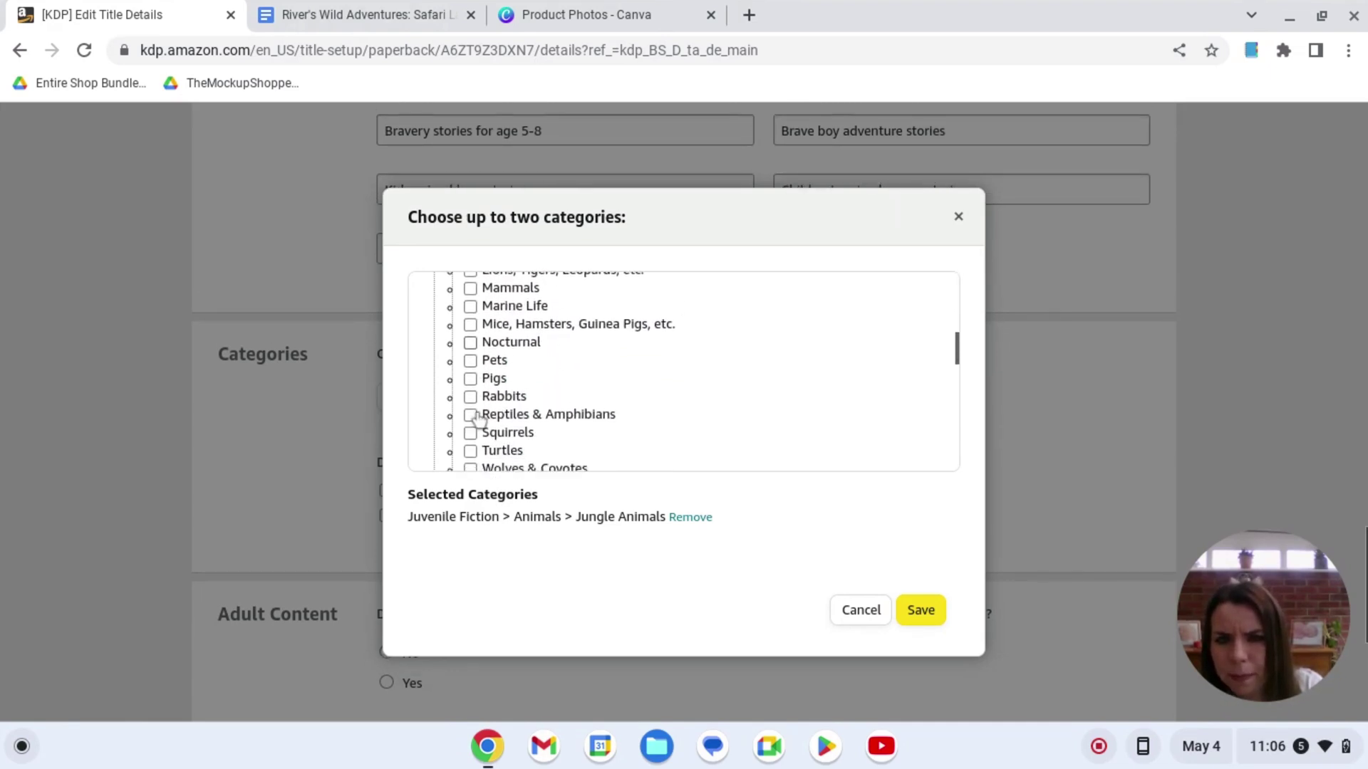
pyautogui.scroll(-5, 476, 416)
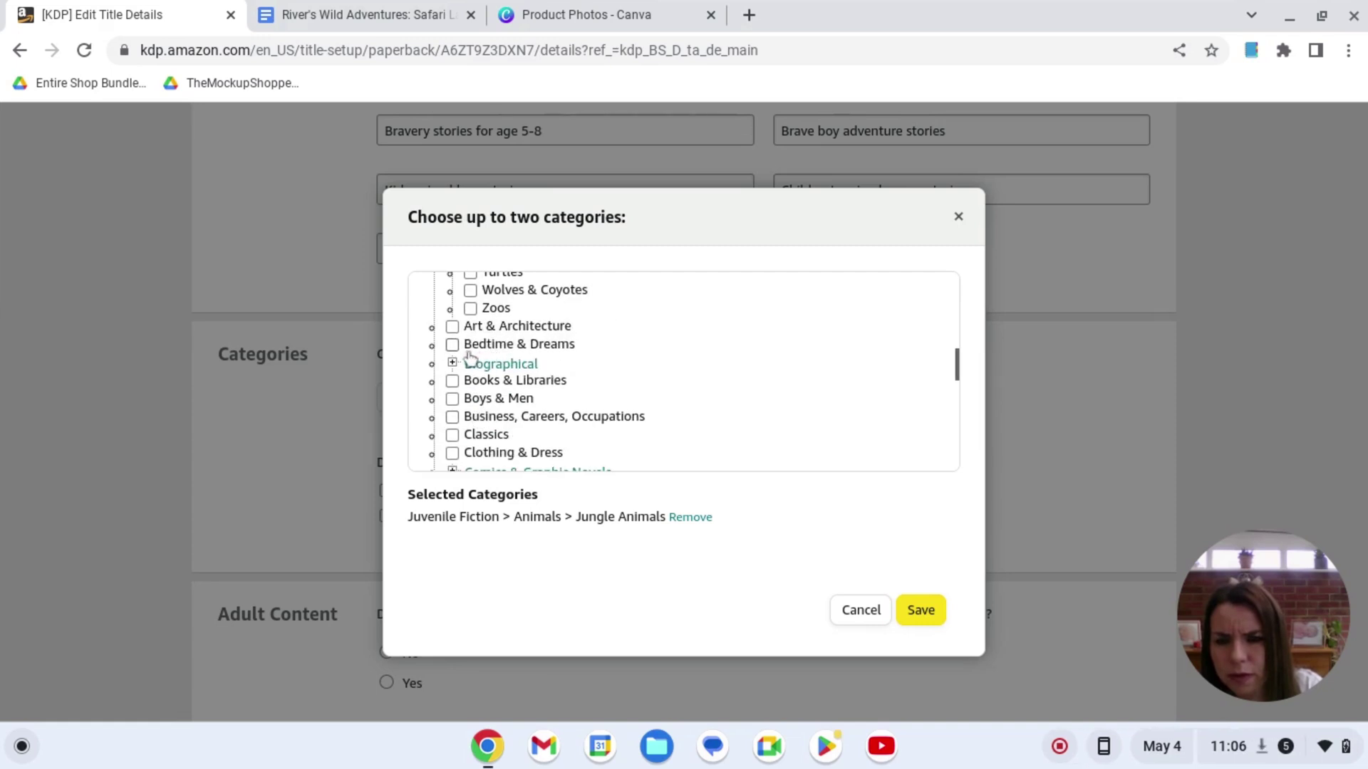
pyautogui.click(452, 346)
pyautogui.click(452, 345)
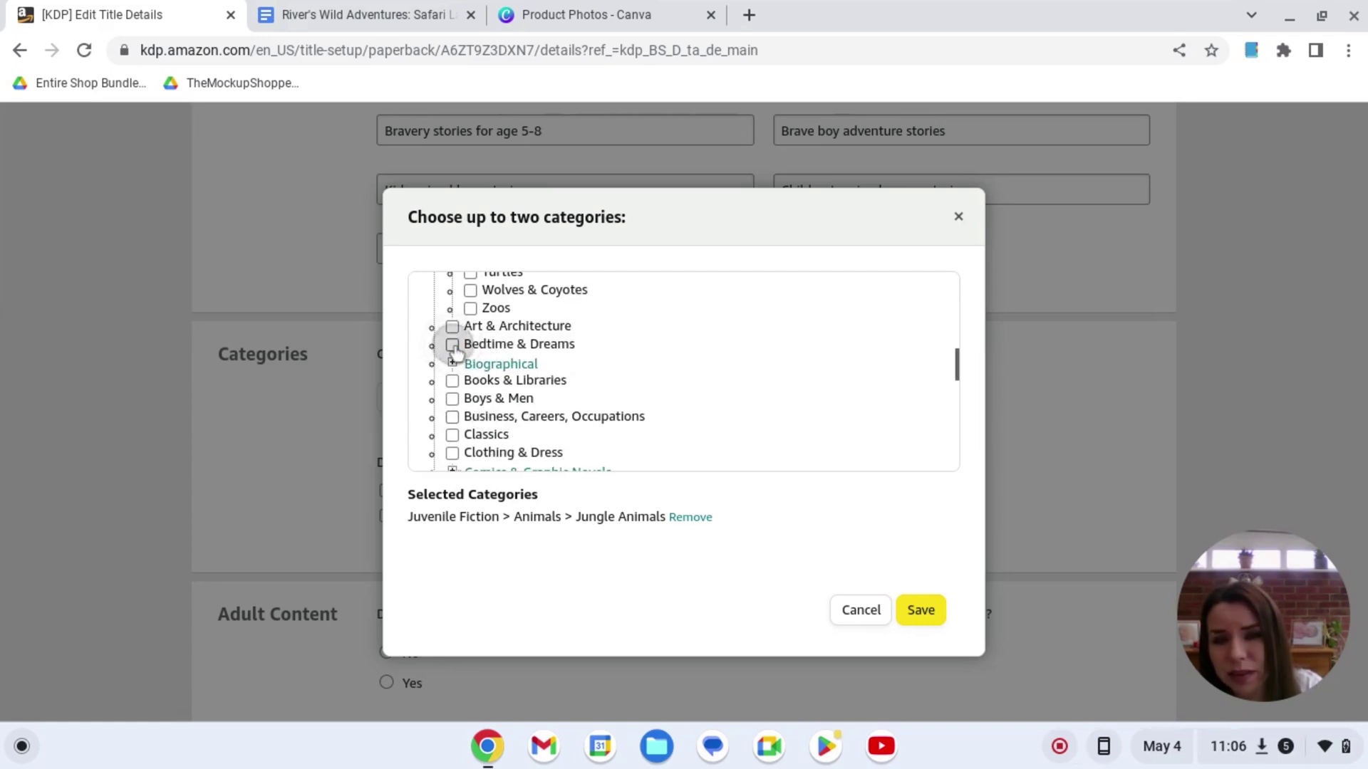
pyautogui.scroll(2, 460, 356)
pyautogui.scroll(1, 460, 361)
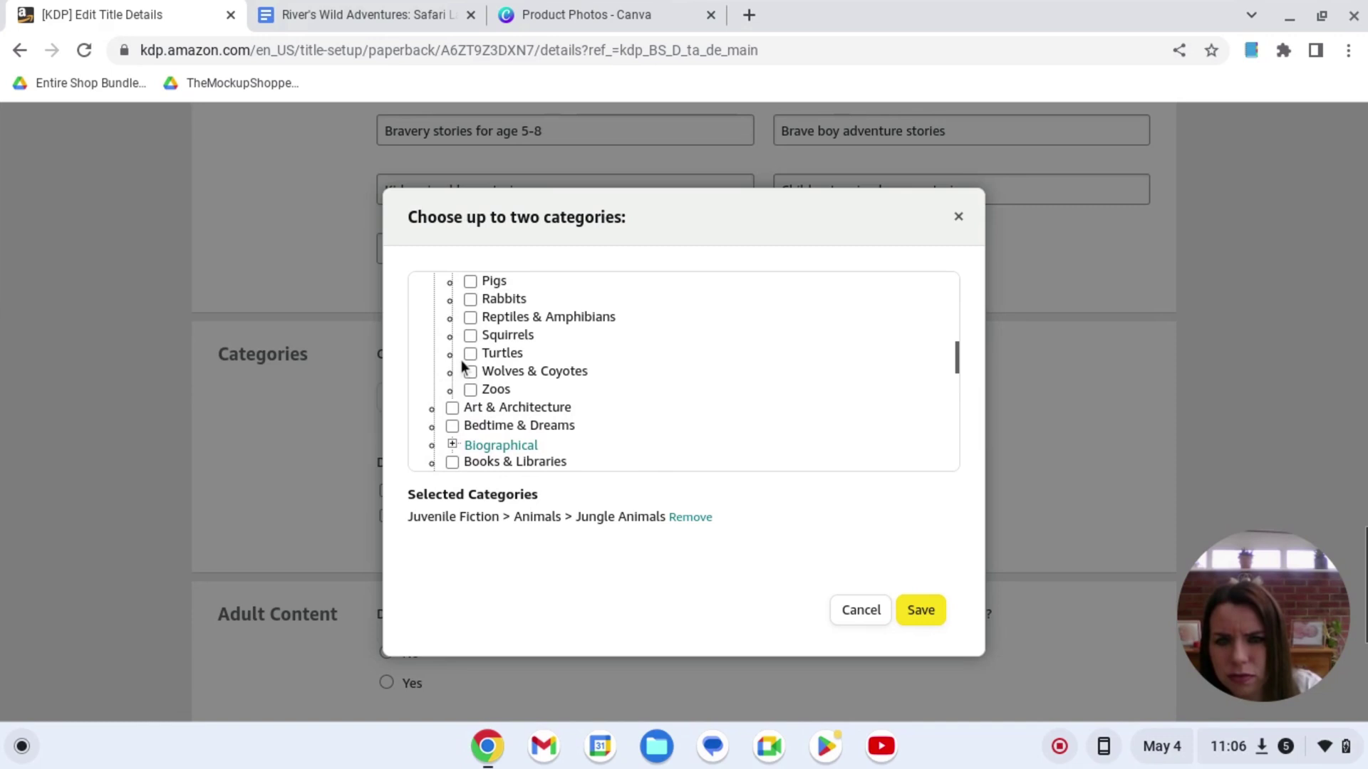
pyautogui.scroll(3, 472, 385)
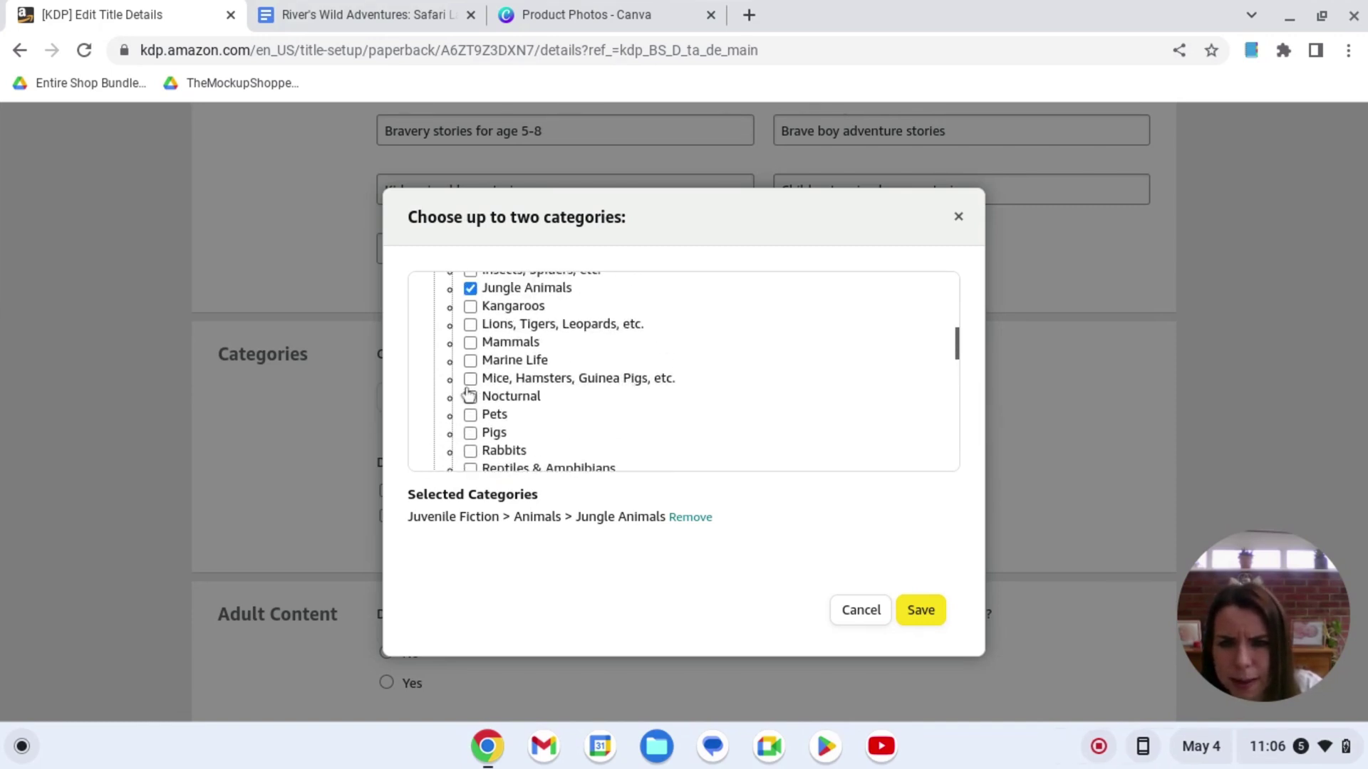
pyautogui.scroll(3, 464, 396)
pyautogui.scroll(10, 460, 396)
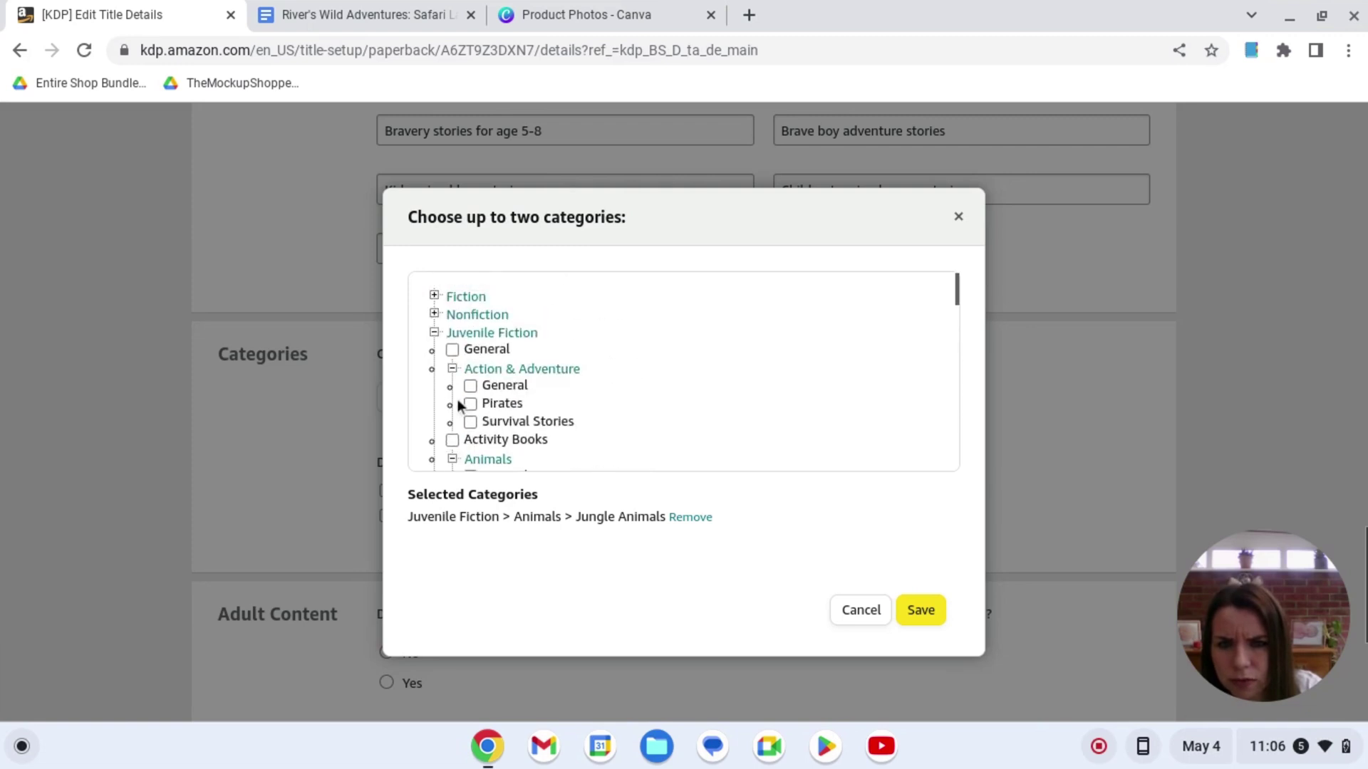
# Step: Add Action & Adventure > Survival Stories as the second category and save the categories
pyautogui.scroll(-1, 458, 400)
pyautogui.click(470, 395)
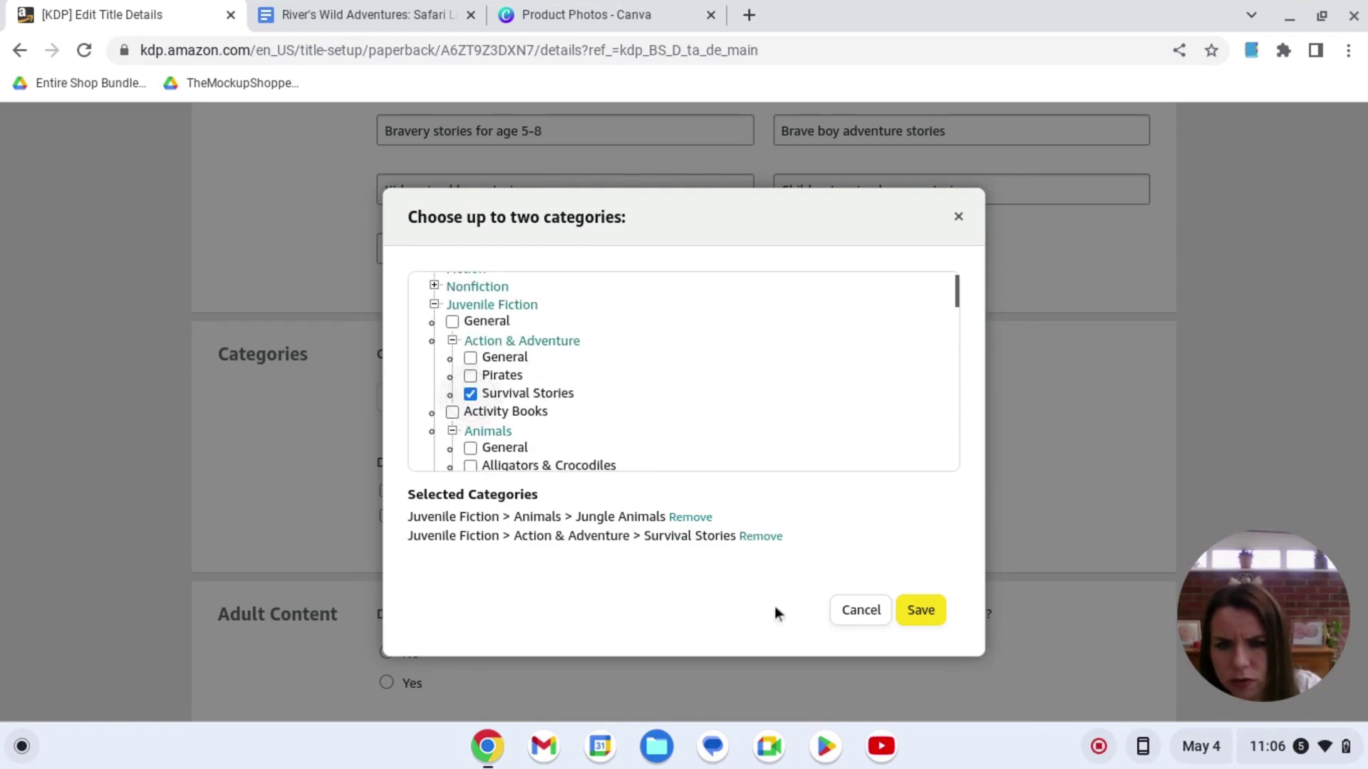
pyautogui.click(906, 615)
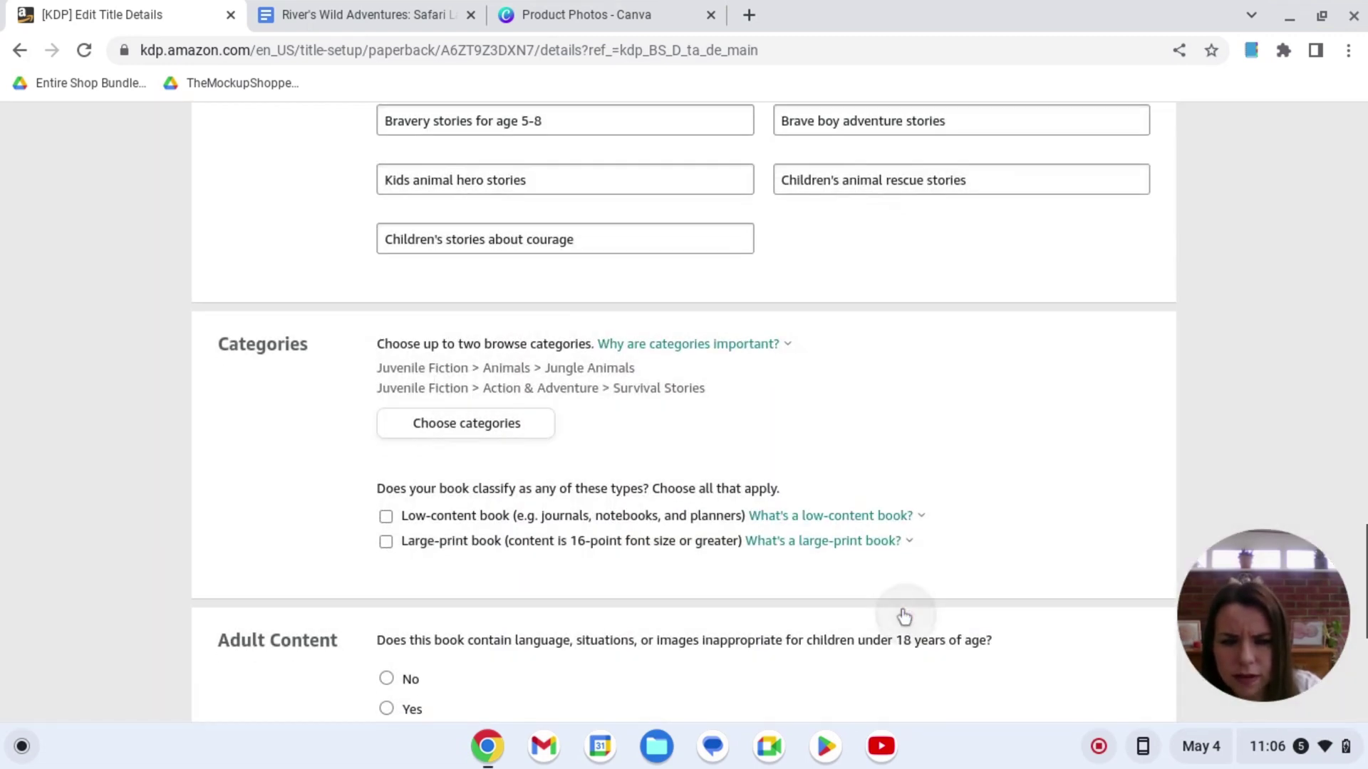
# Step: Mark the book as large-print, answer No to adult content, and save the details
pyautogui.click(385, 552)
pyautogui.scroll(-3, 380, 560)
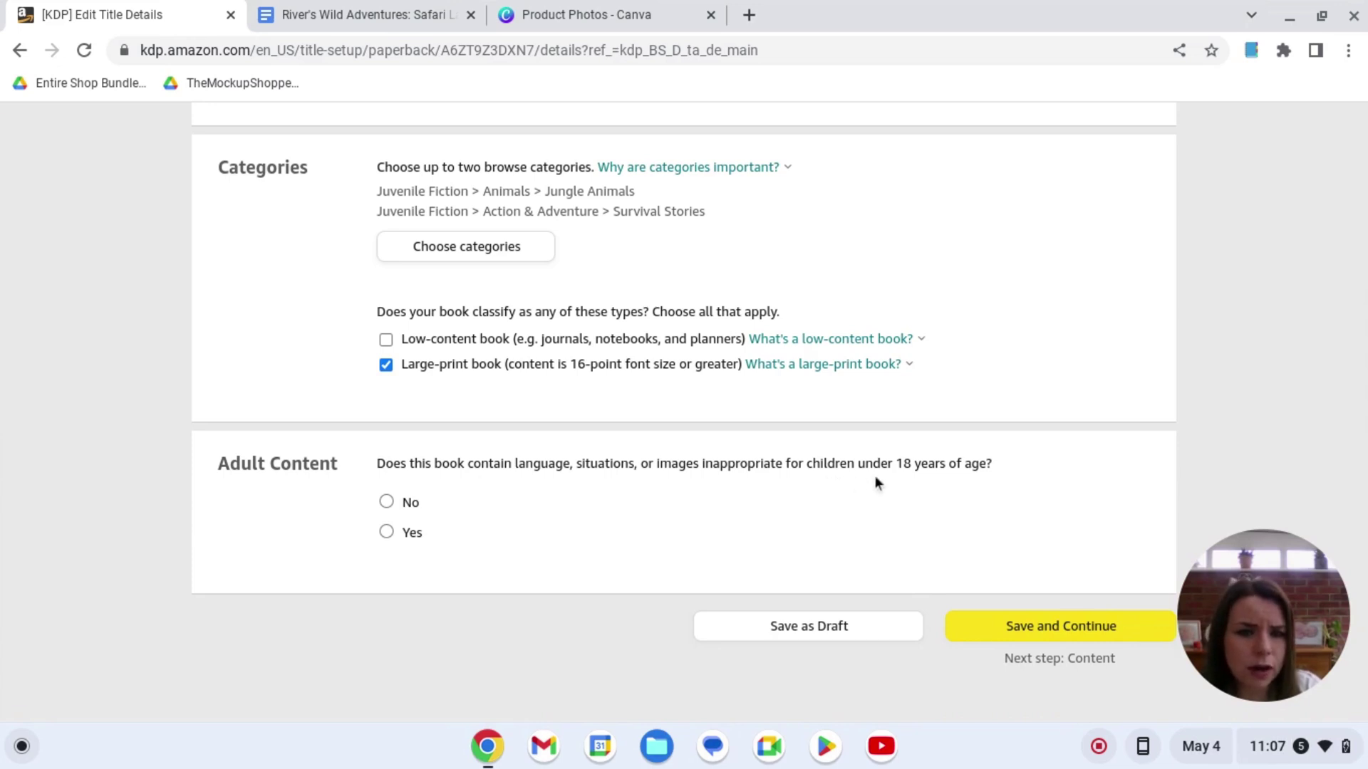
pyautogui.click(392, 509)
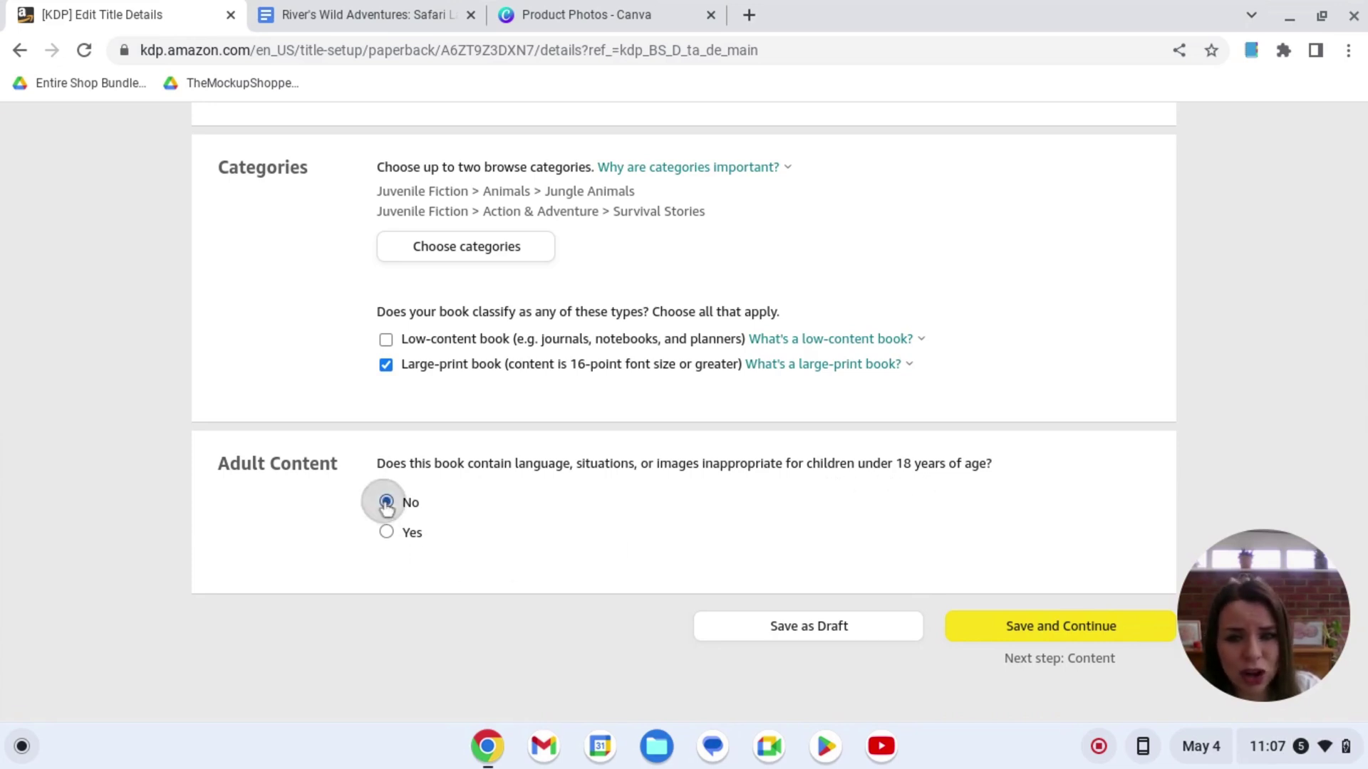
pyautogui.click(1002, 636)
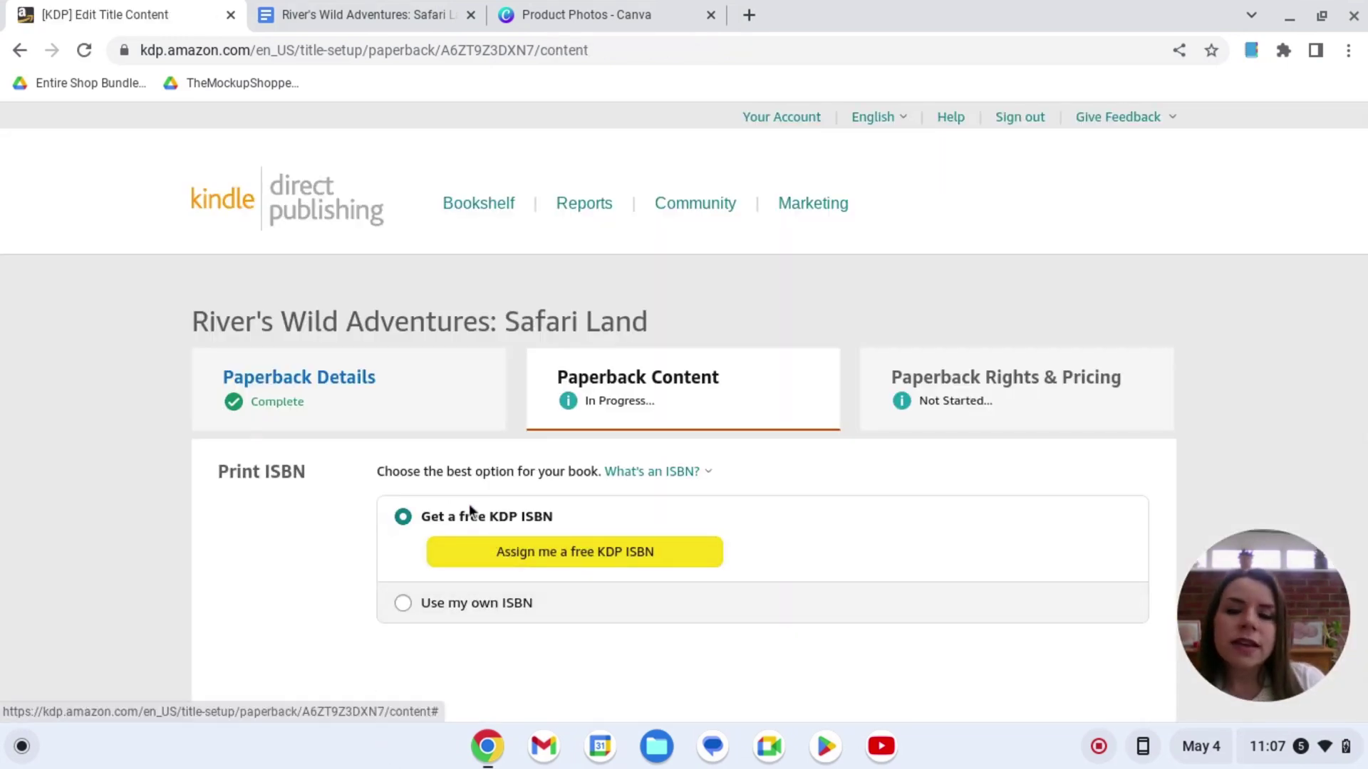
# Step: Assign the paperback a free KDP ISBN under the Independently published imprint
pyautogui.click(527, 557)
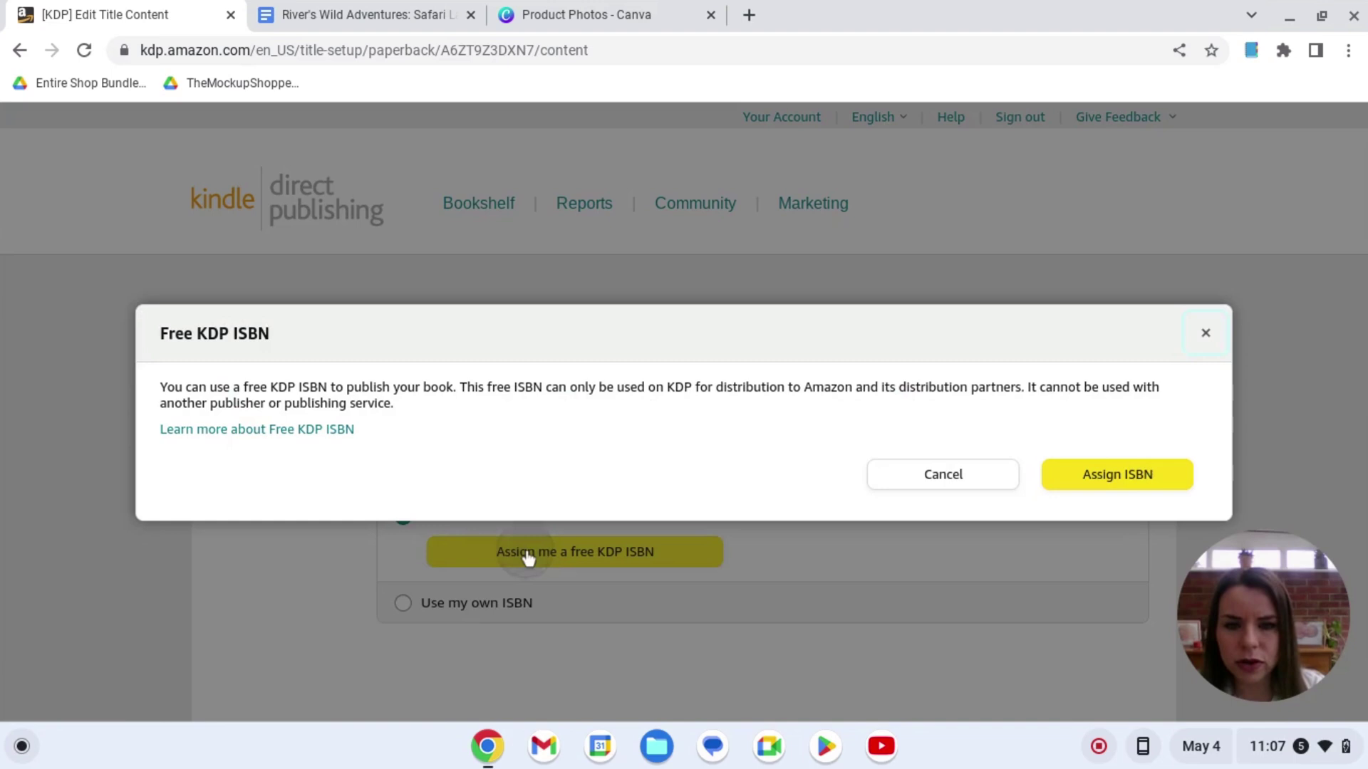
pyautogui.click(1134, 481)
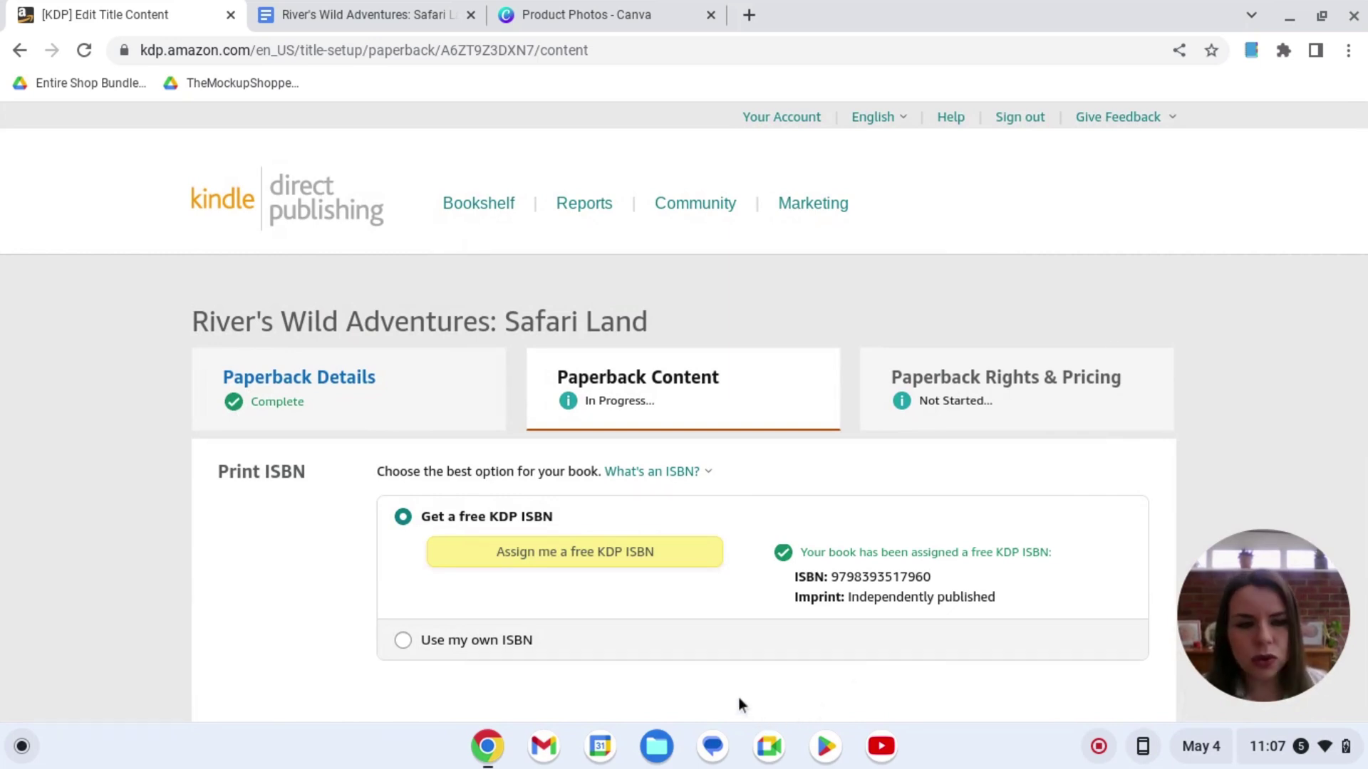
pyautogui.scroll(-4, 738, 698)
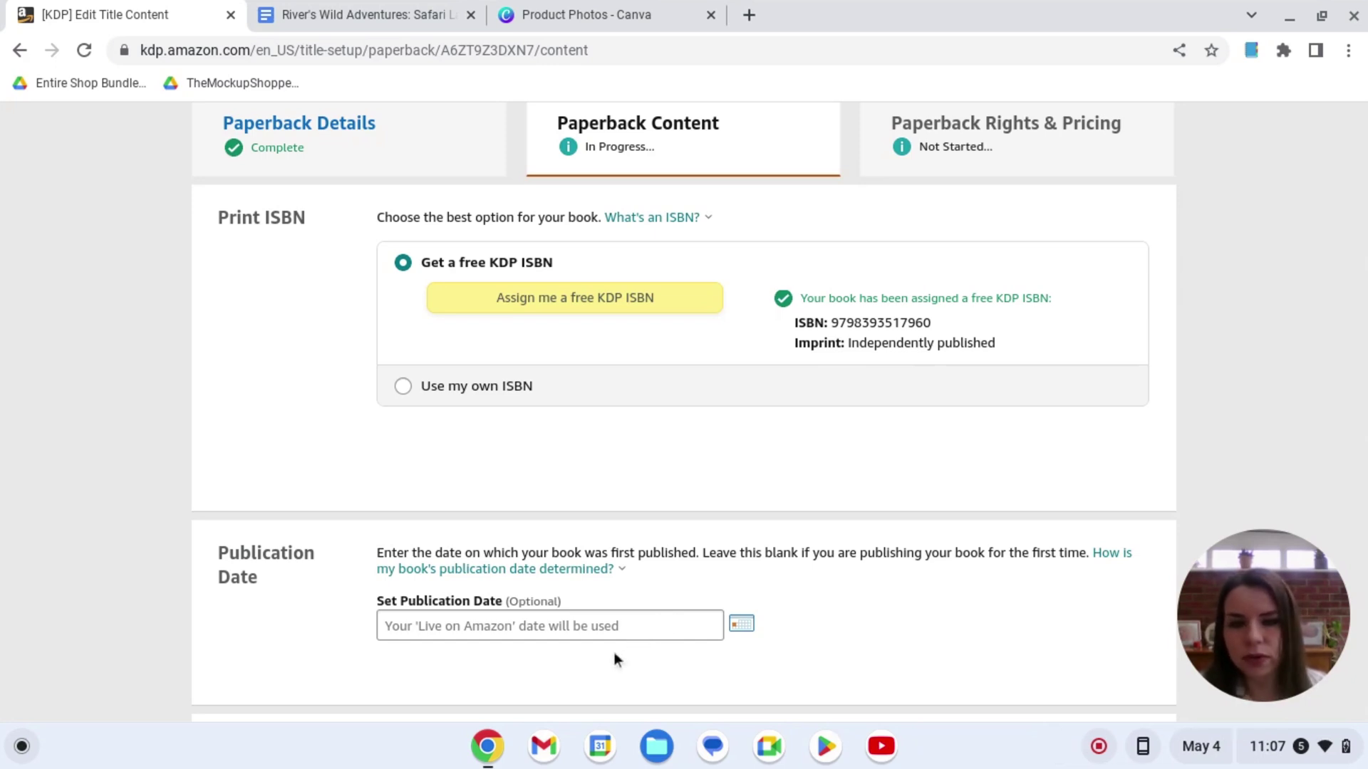
pyautogui.scroll(-2, 705, 634)
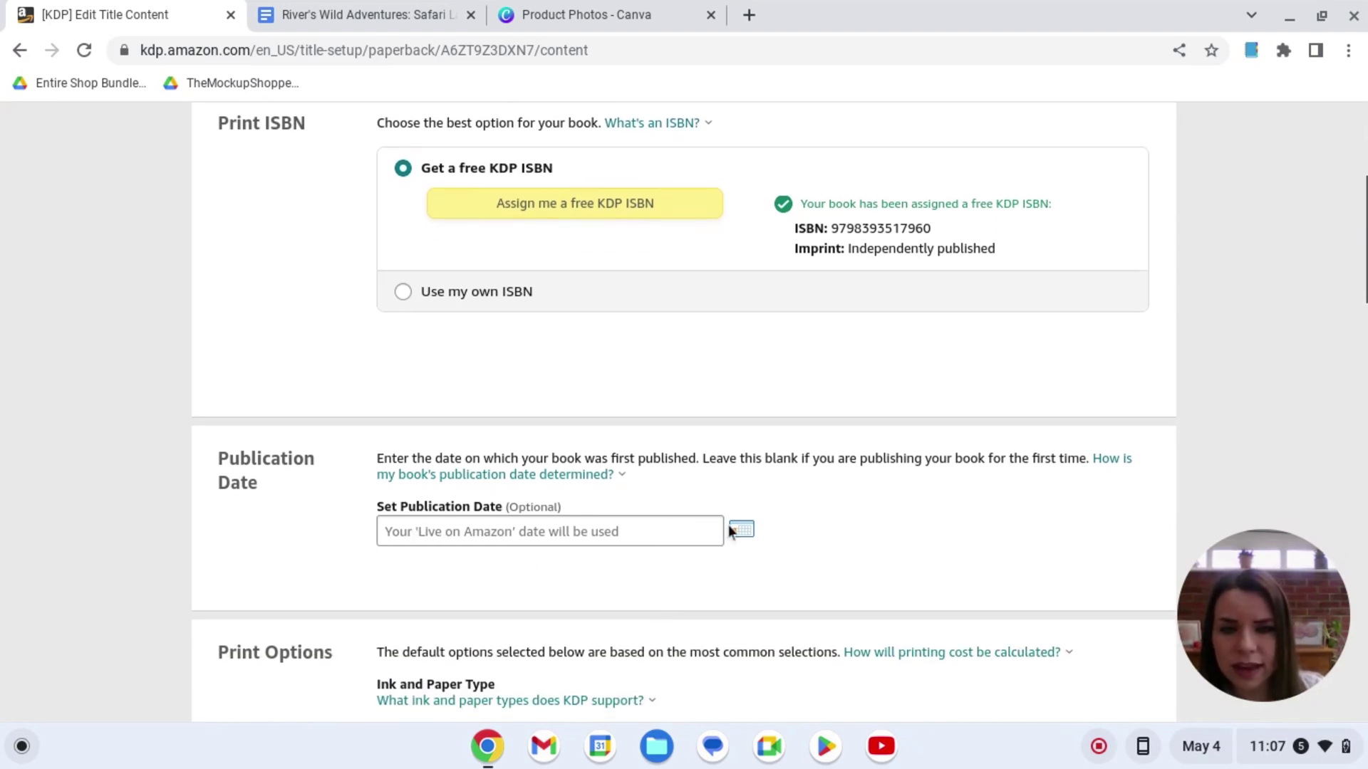
# Step: Set the publication date to May 4, 2023 and choose Premium color interior with white paper
pyautogui.click(740, 533)
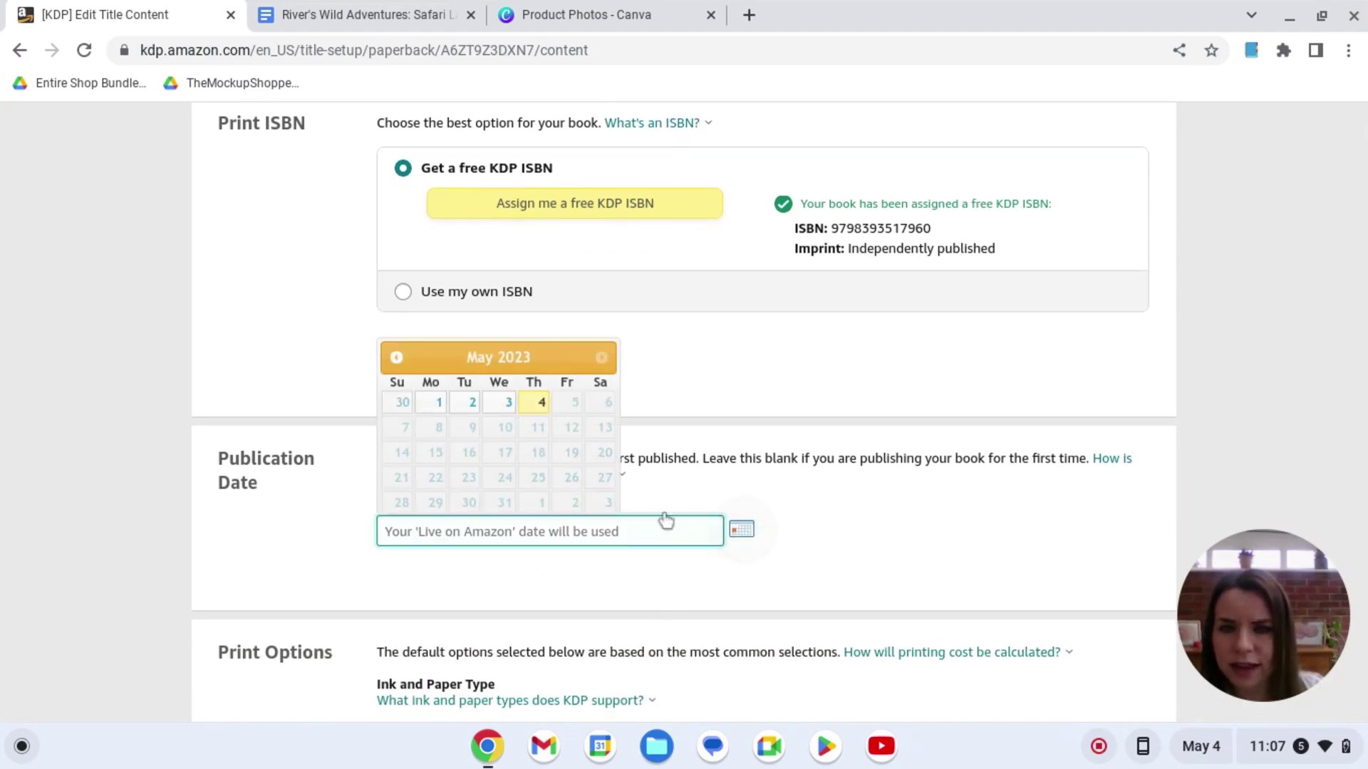
pyautogui.click(539, 401)
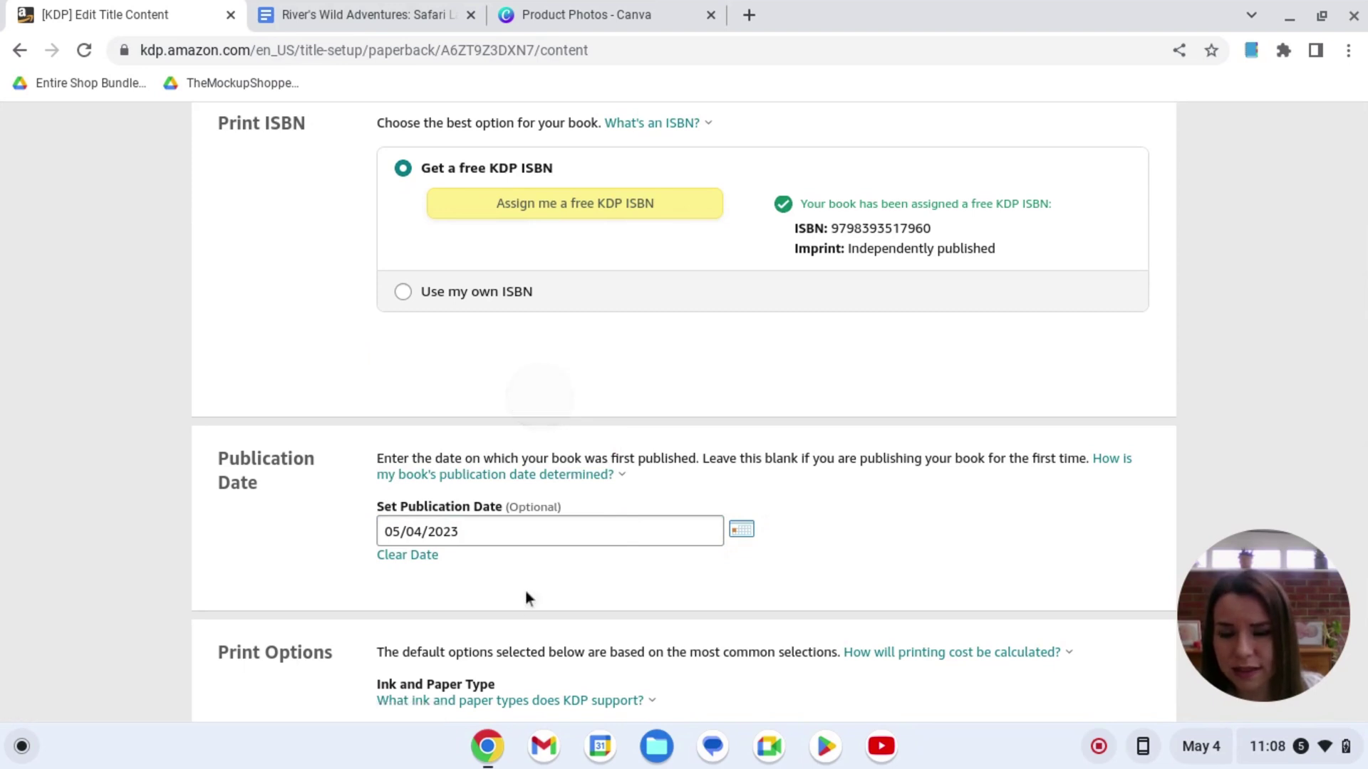
pyautogui.scroll(-2, 525, 591)
pyautogui.scroll(-5, 529, 572)
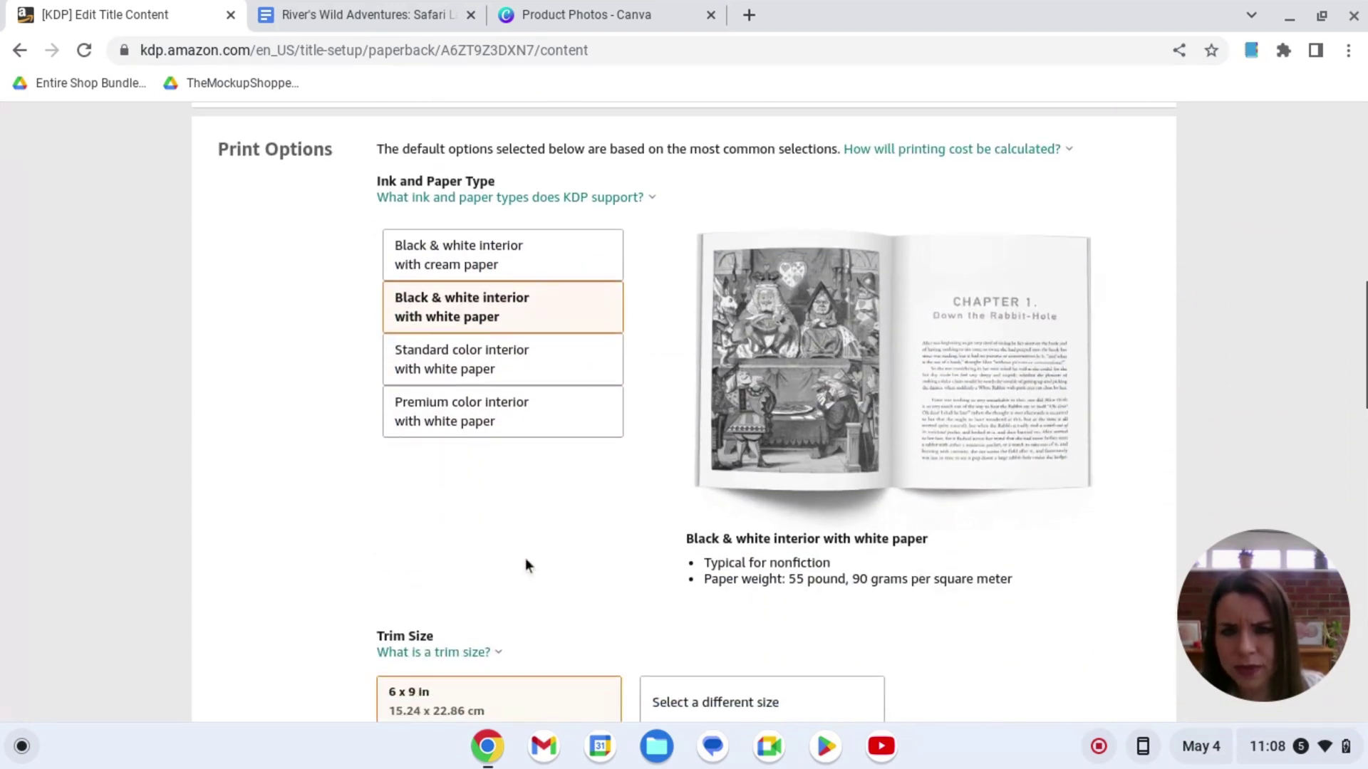
pyautogui.click(517, 372)
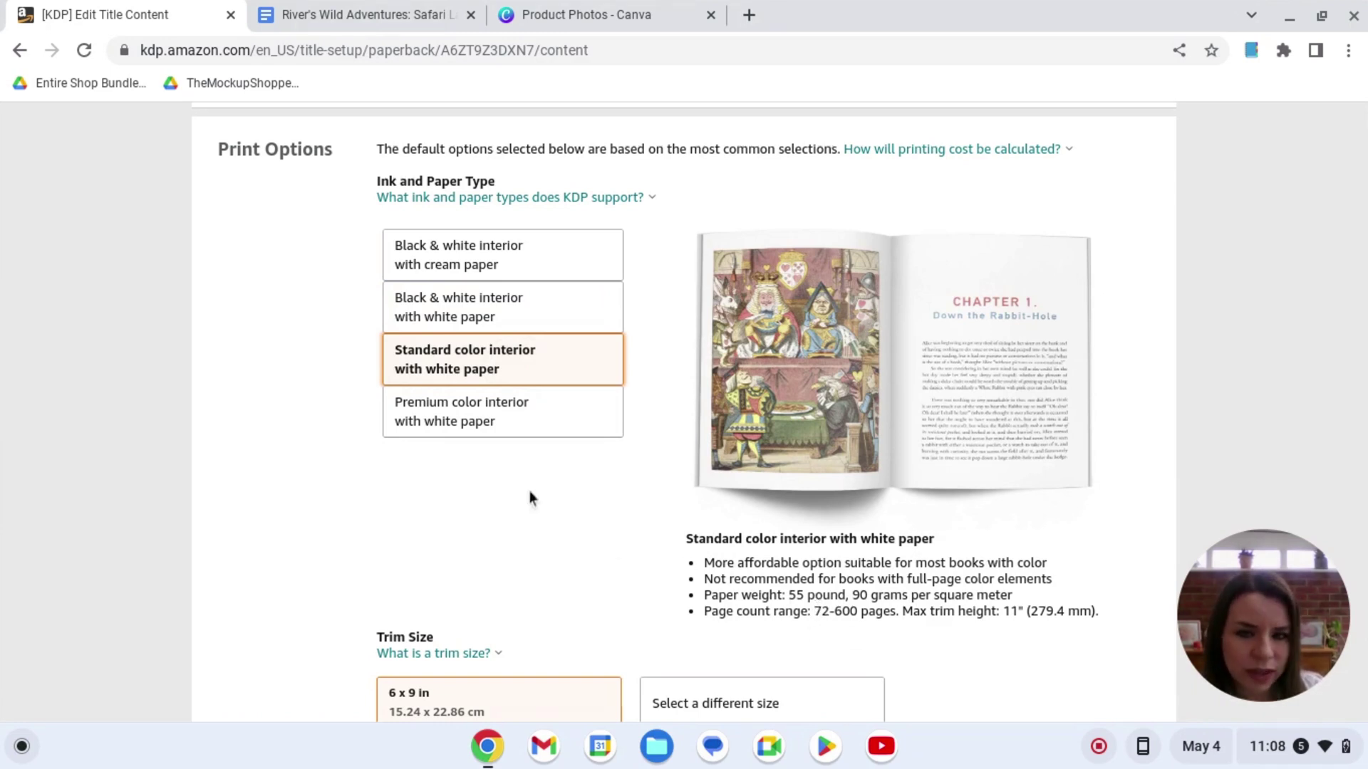
pyautogui.click(529, 423)
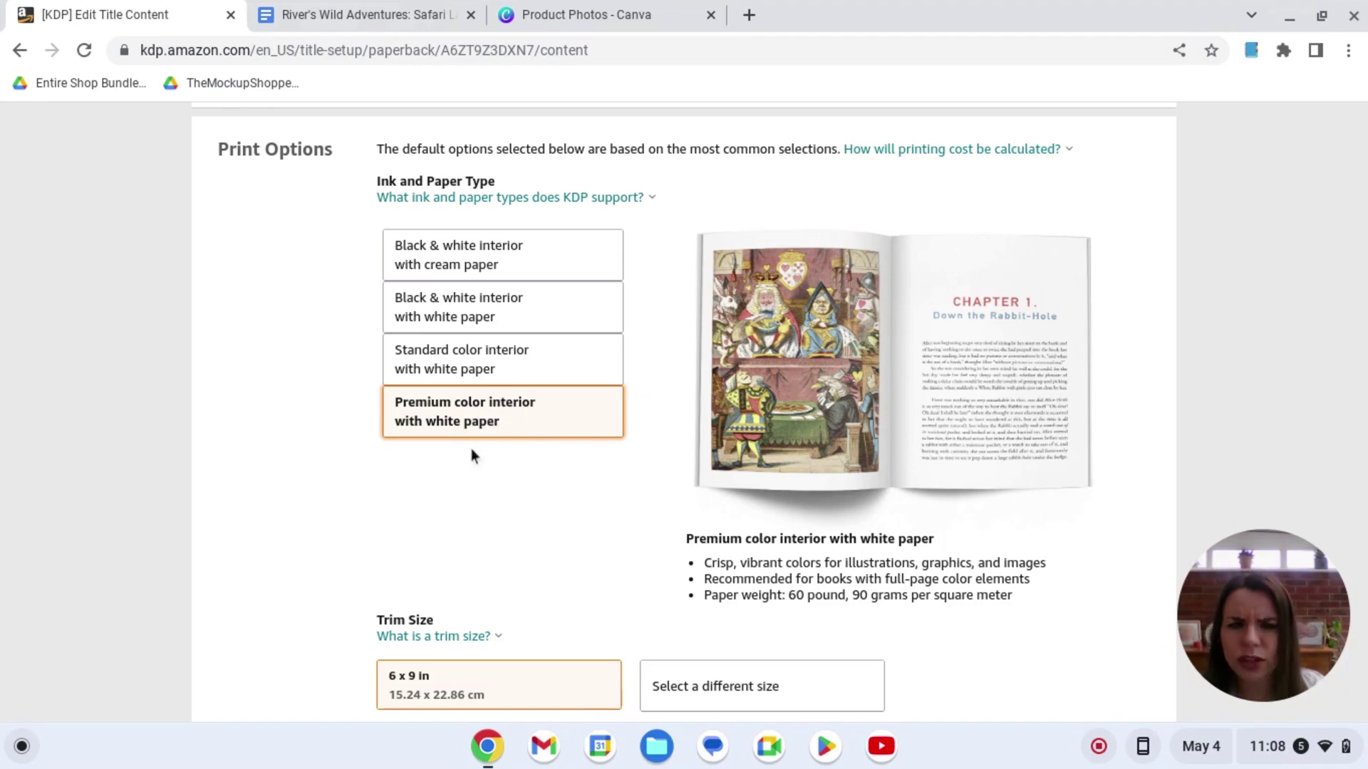
pyautogui.scroll(-3, 449, 538)
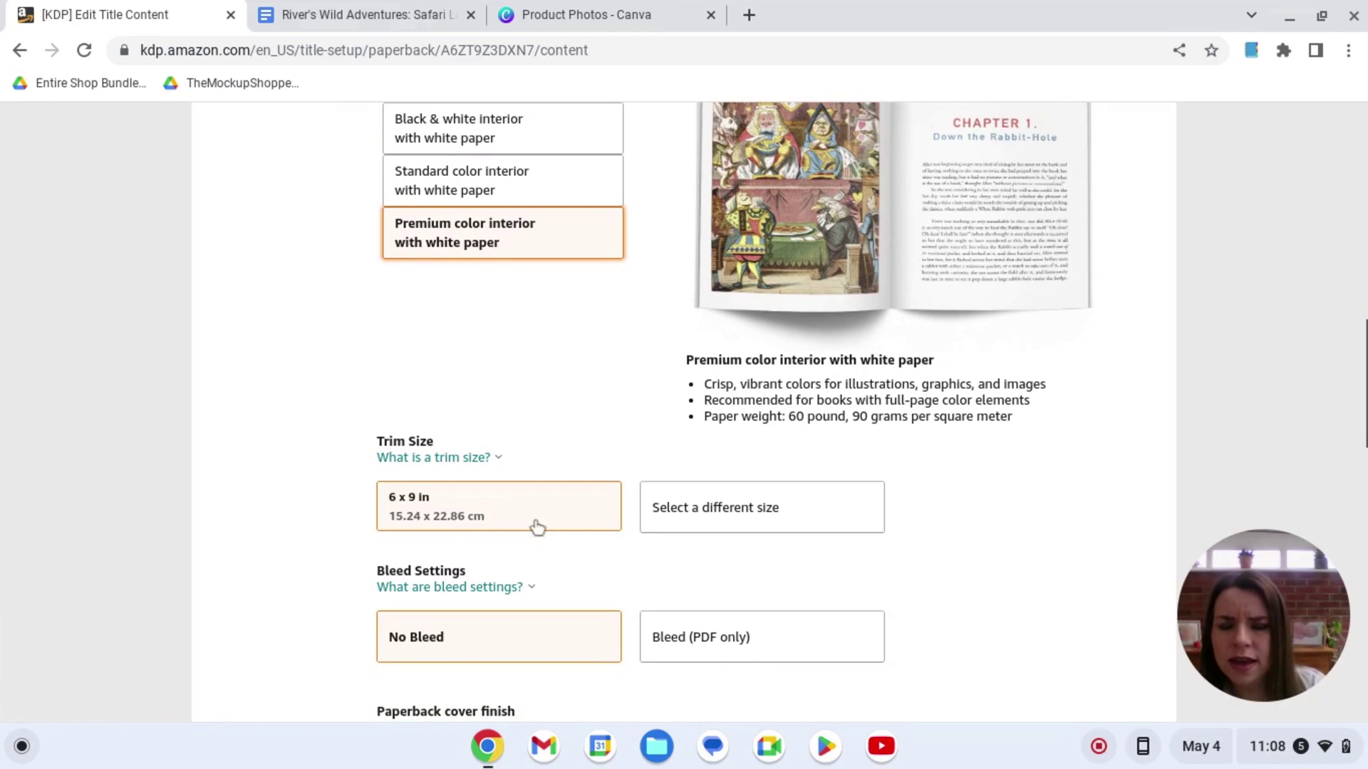
# Step: Change the paperback trim size to 8.5 x 8.5 in
pyautogui.click(496, 501)
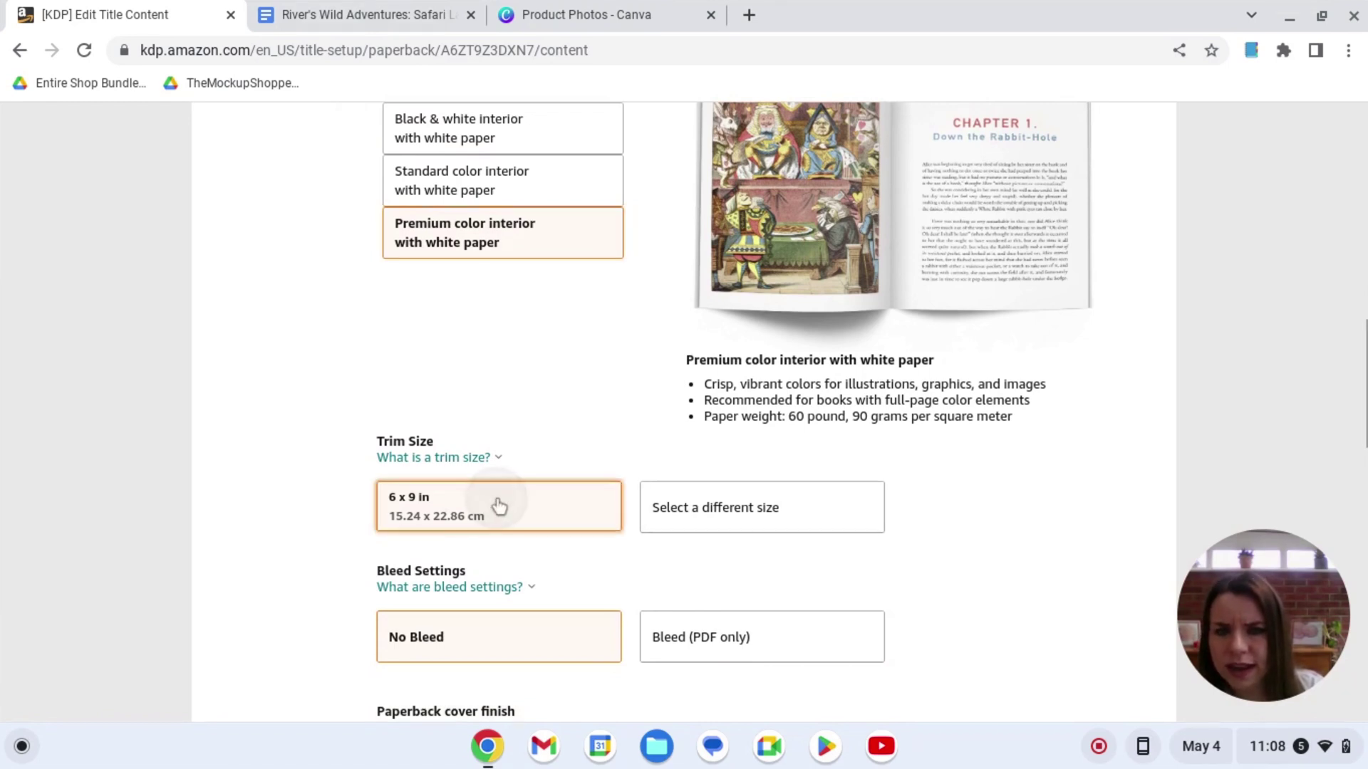
pyautogui.click(768, 523)
pyautogui.moveTo(741, 511)
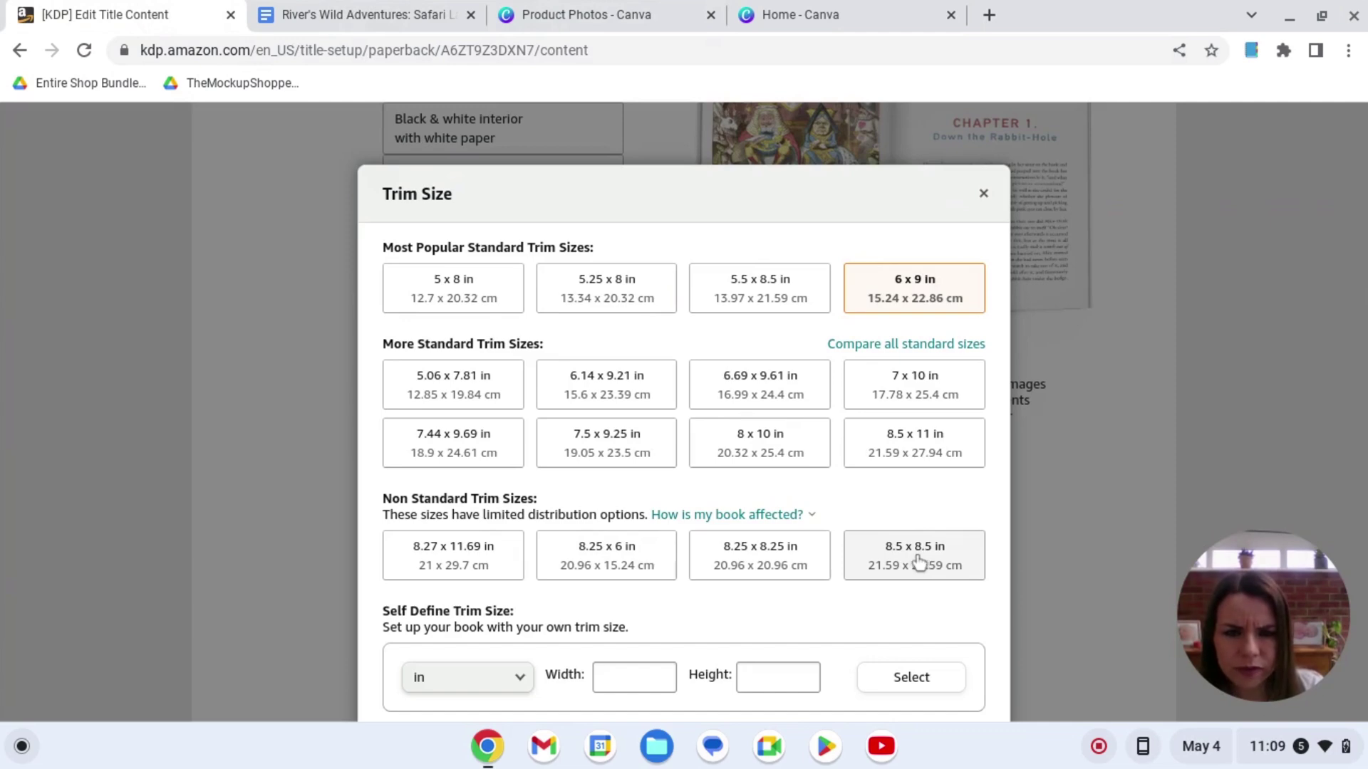
pyautogui.click(917, 561)
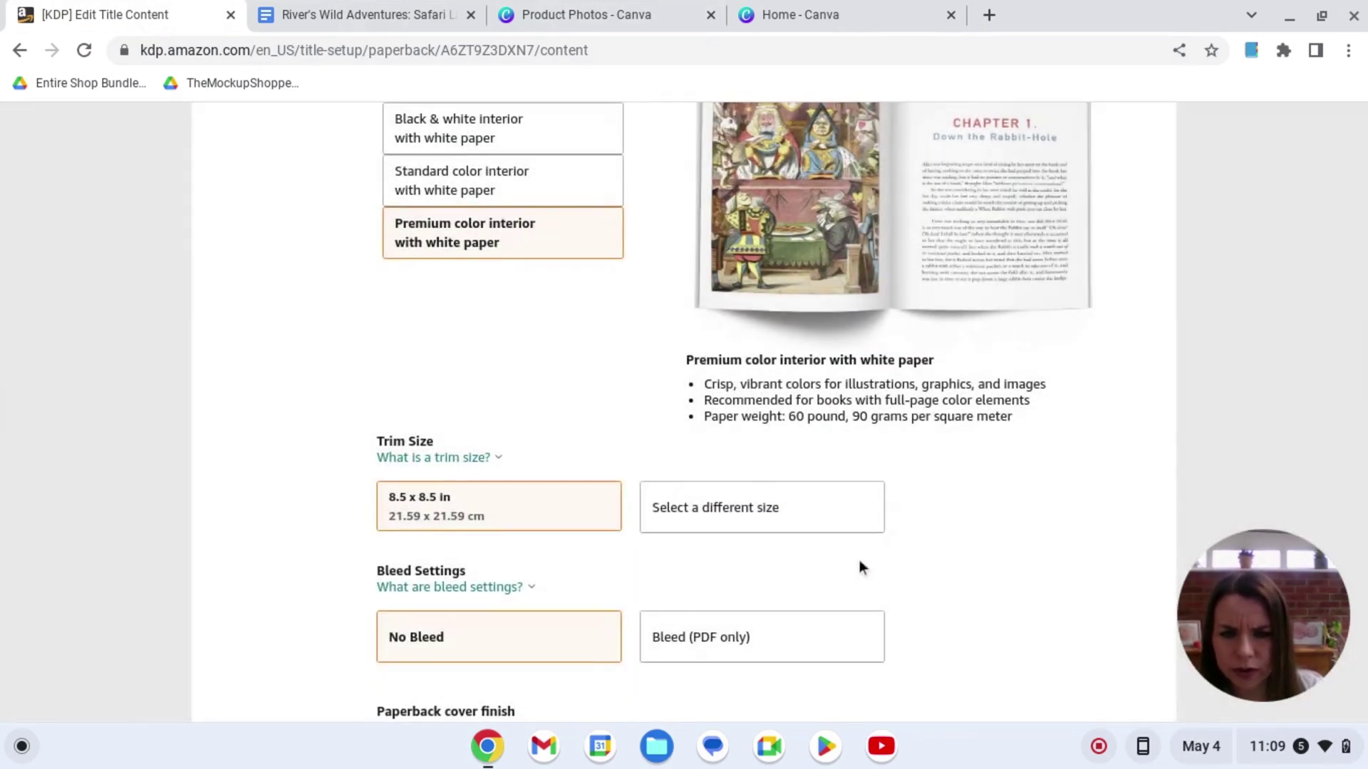
pyautogui.scroll(-2, 859, 560)
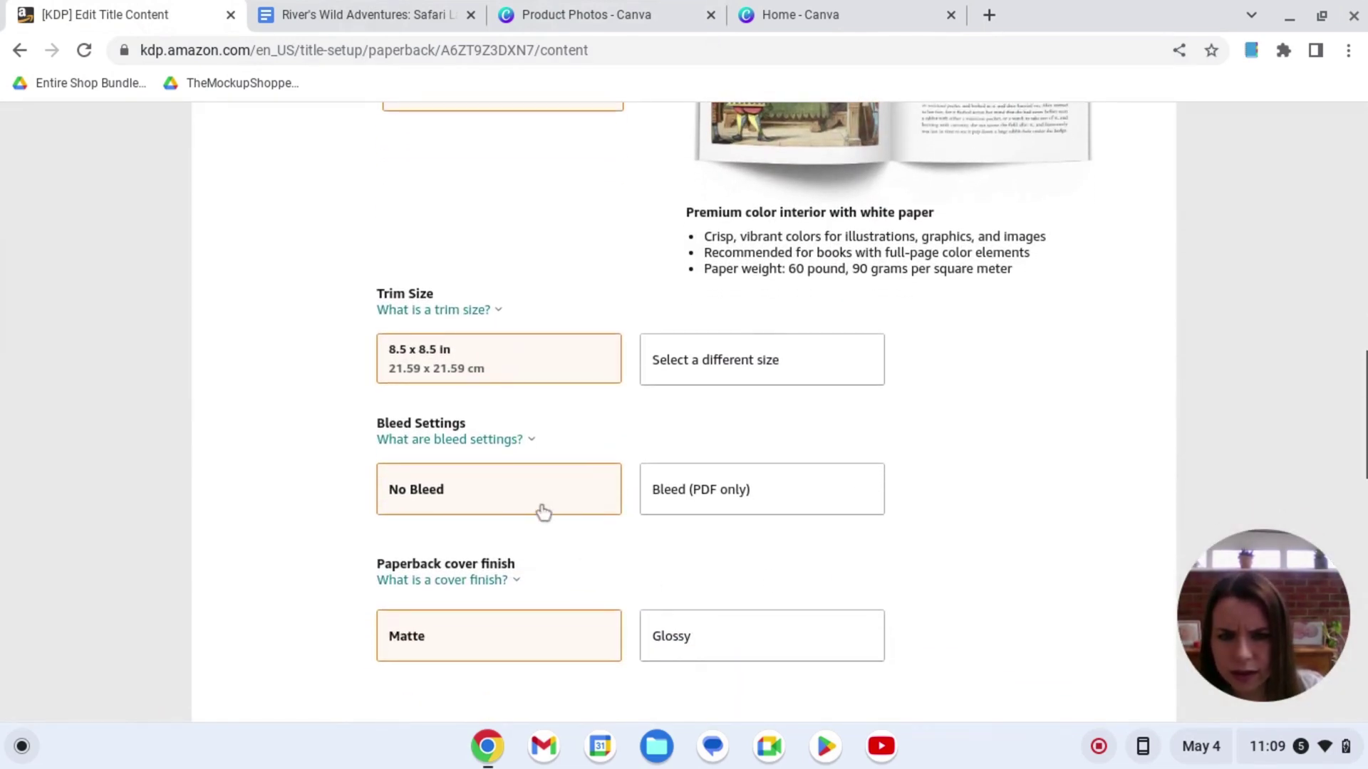
# Step: Choose Bleed (PDF only) and a Glossy cover finish
pyautogui.click(755, 508)
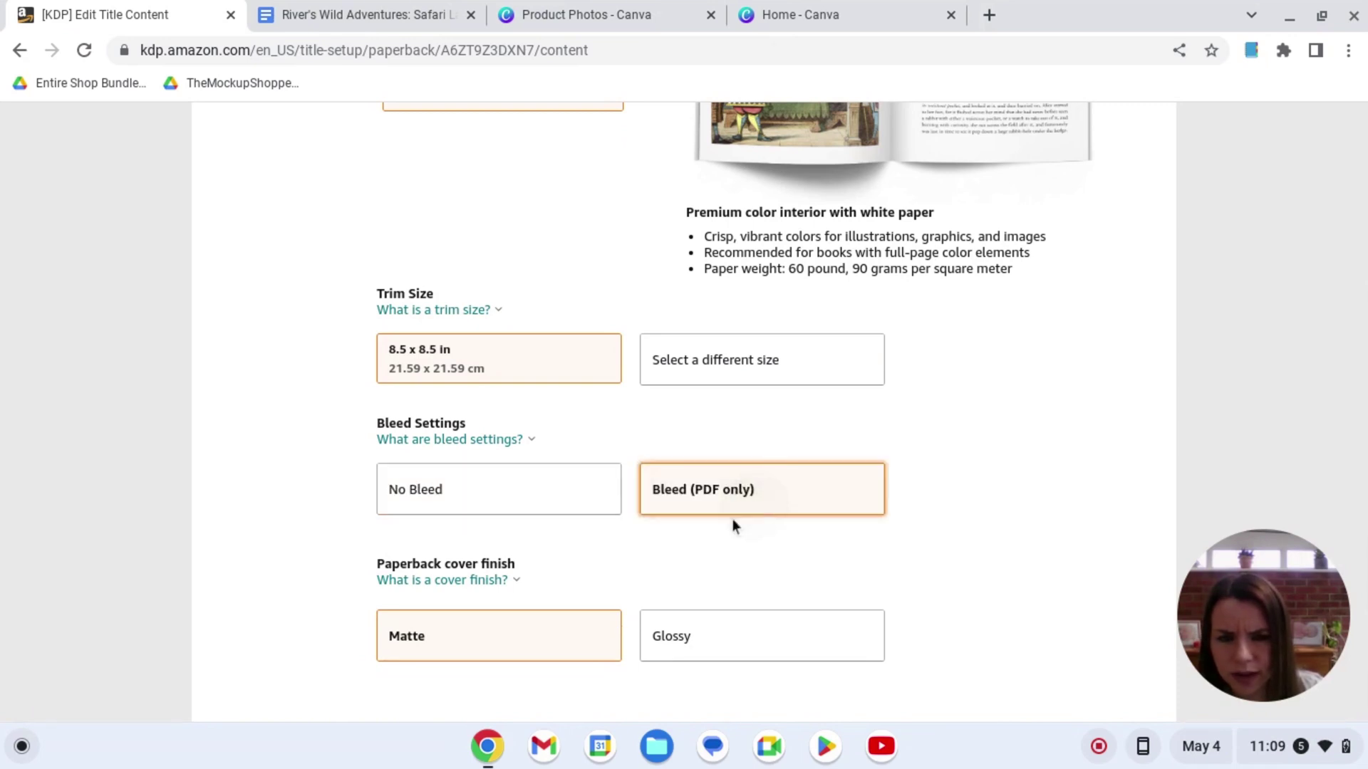
pyautogui.scroll(-3, 696, 543)
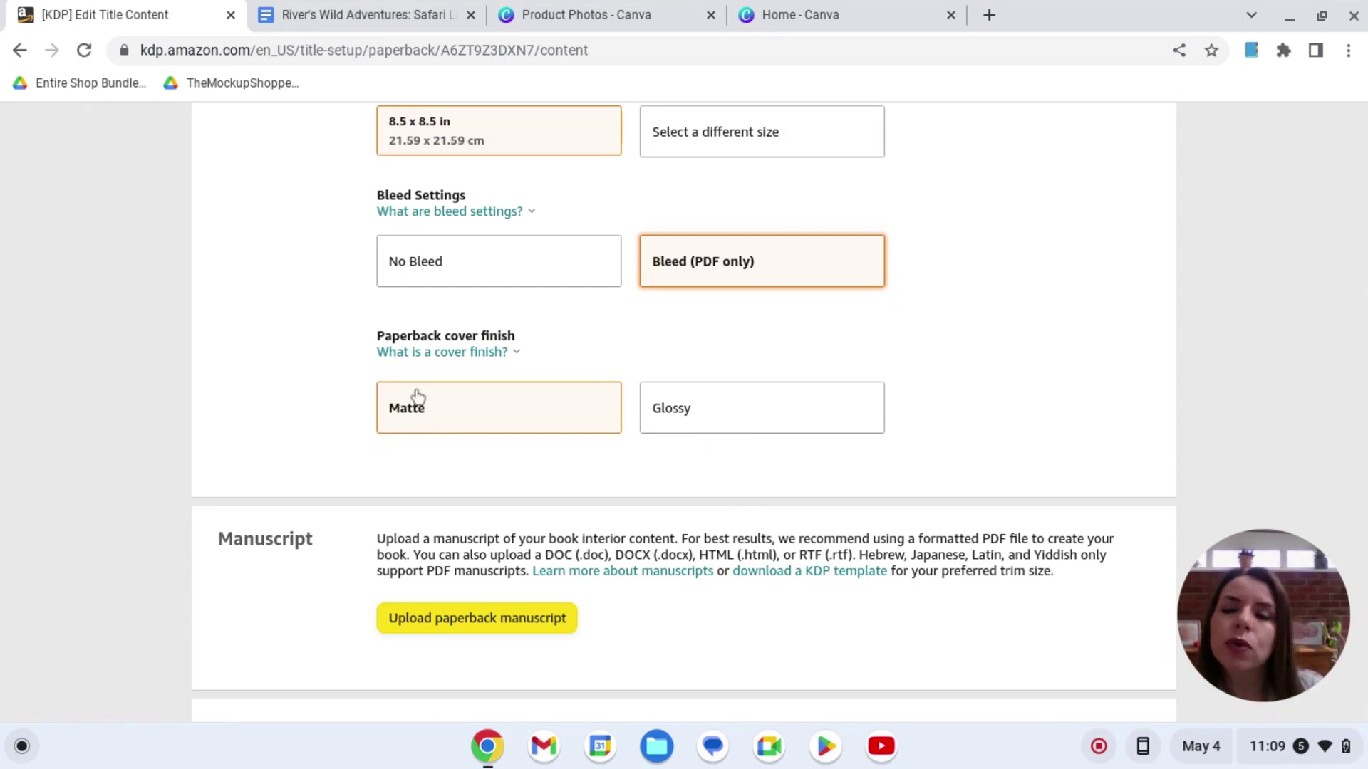
pyautogui.click(708, 417)
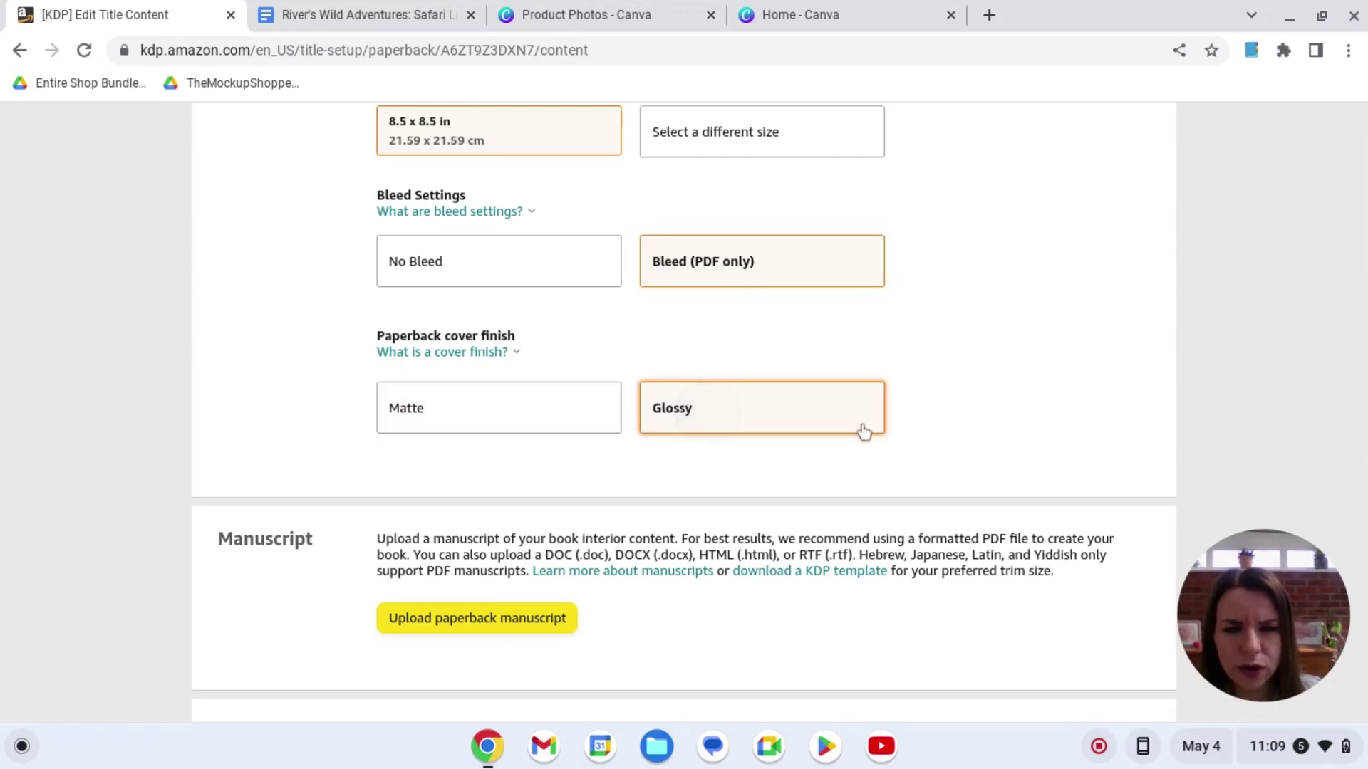
pyautogui.scroll(-5, 832, 497)
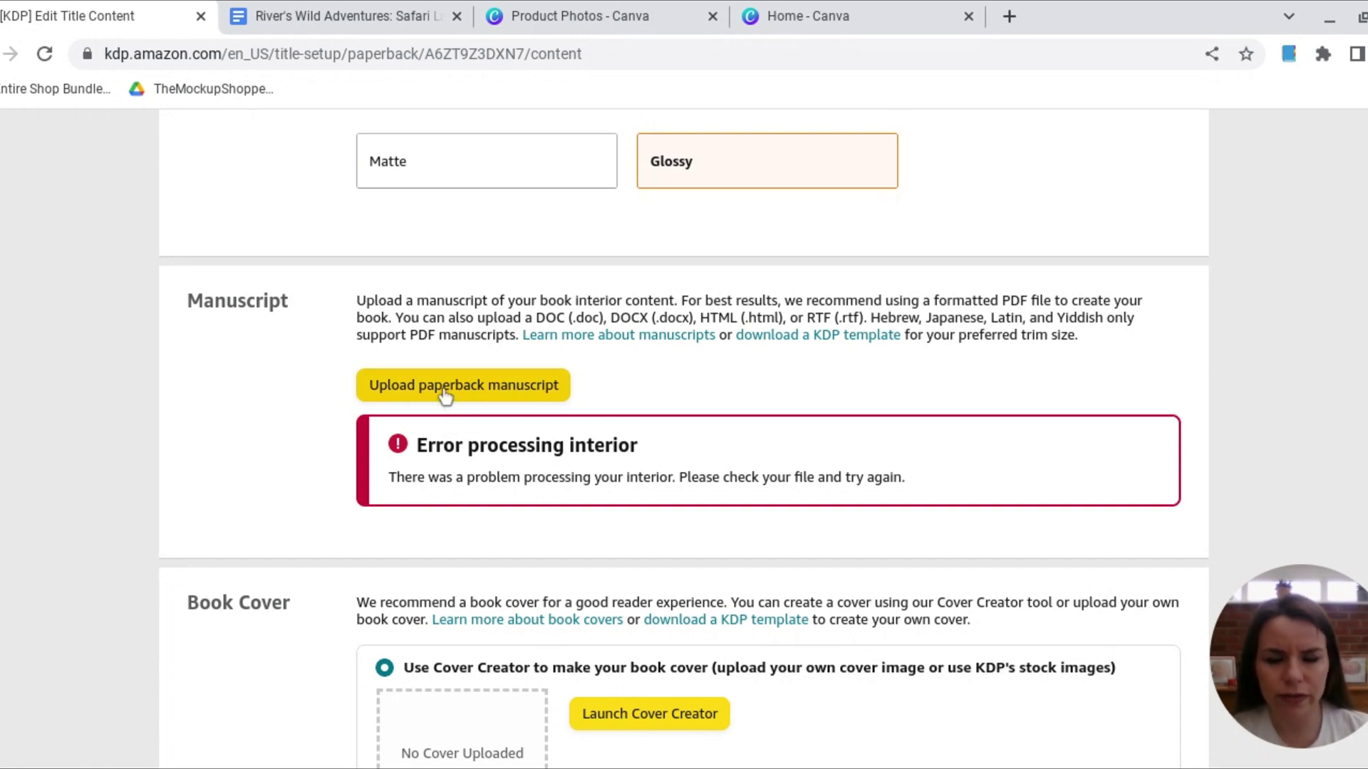
# Step: Upload 'River's Wild Adventures Safari Land (1).pdf' as the paperback manuscript
pyautogui.click(483, 393)
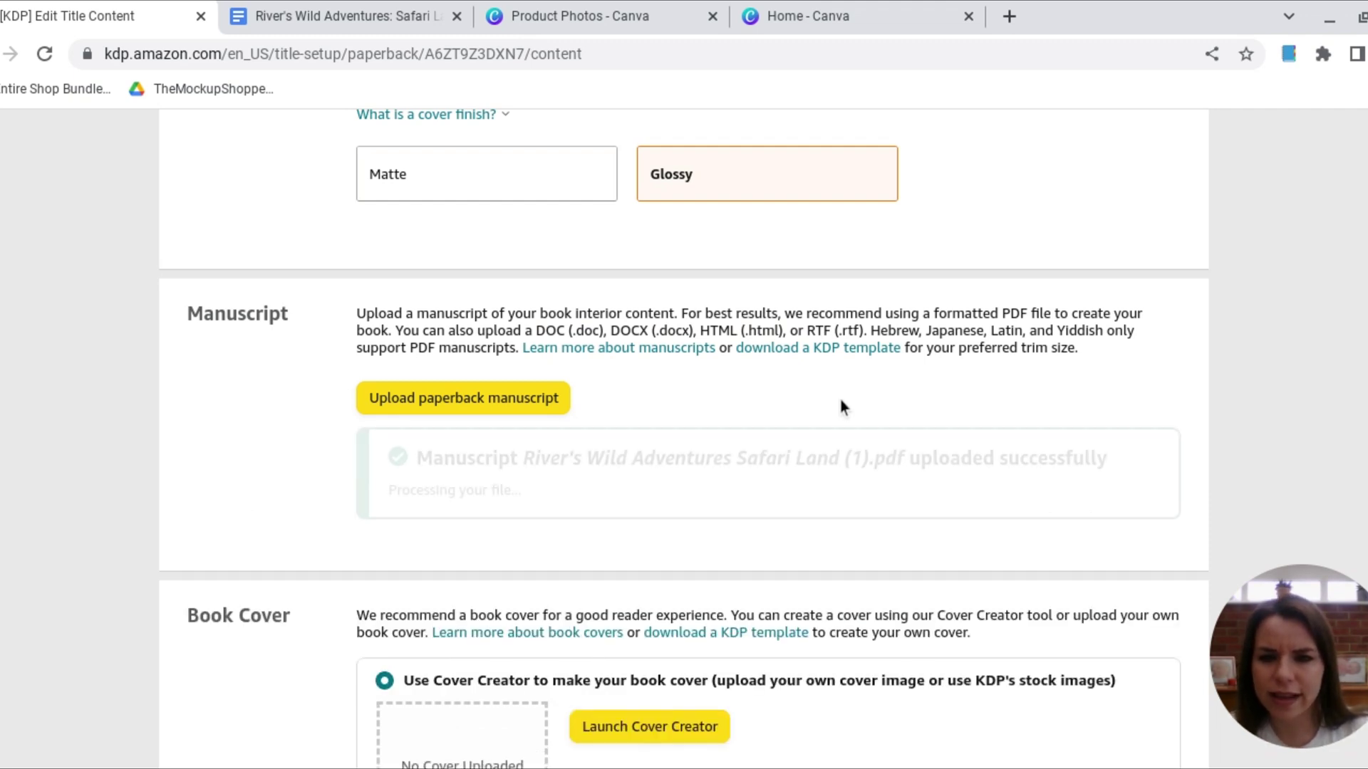
pyautogui.scroll(-2, 602, 507)
pyautogui.scroll(-5, 578, 495)
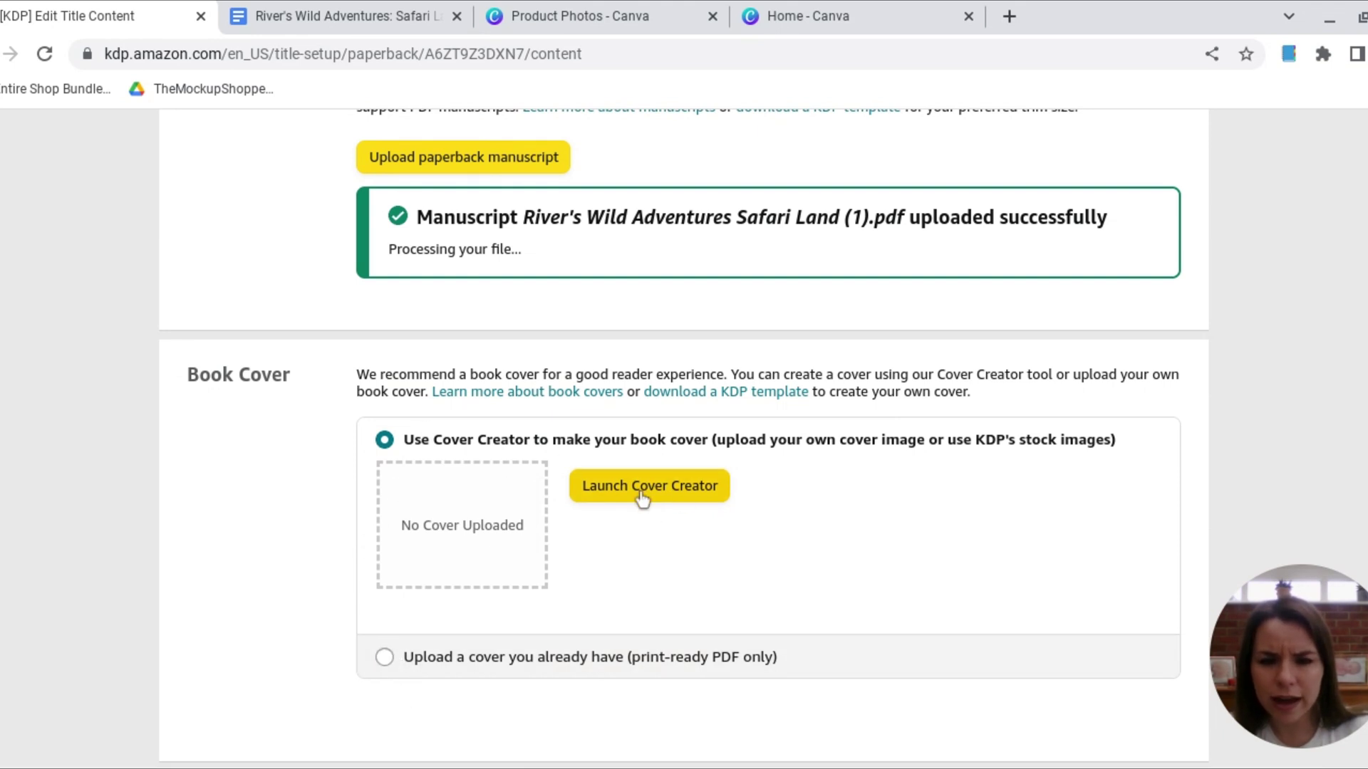
# Step: Upload your own print-ready cover PDF and launch the Print Previewer
pyautogui.click(385, 661)
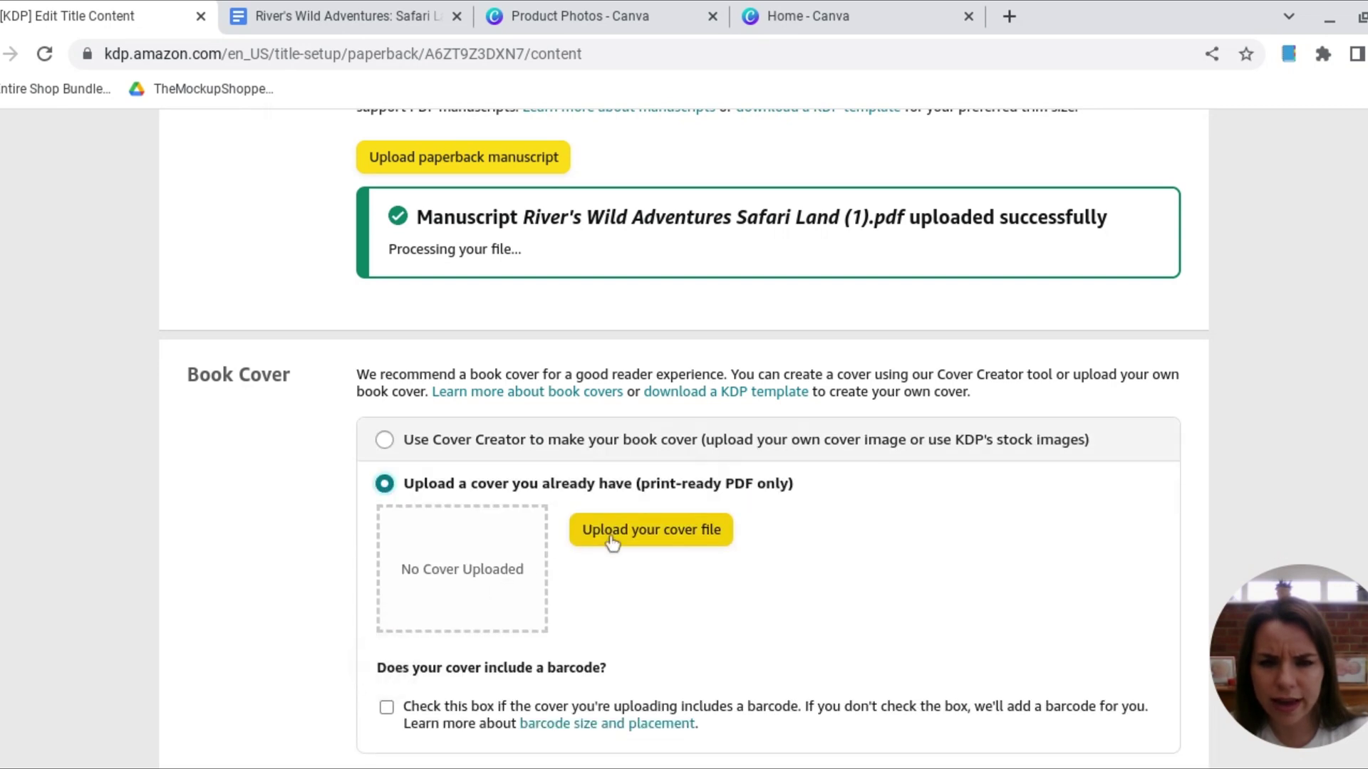
pyautogui.click(624, 533)
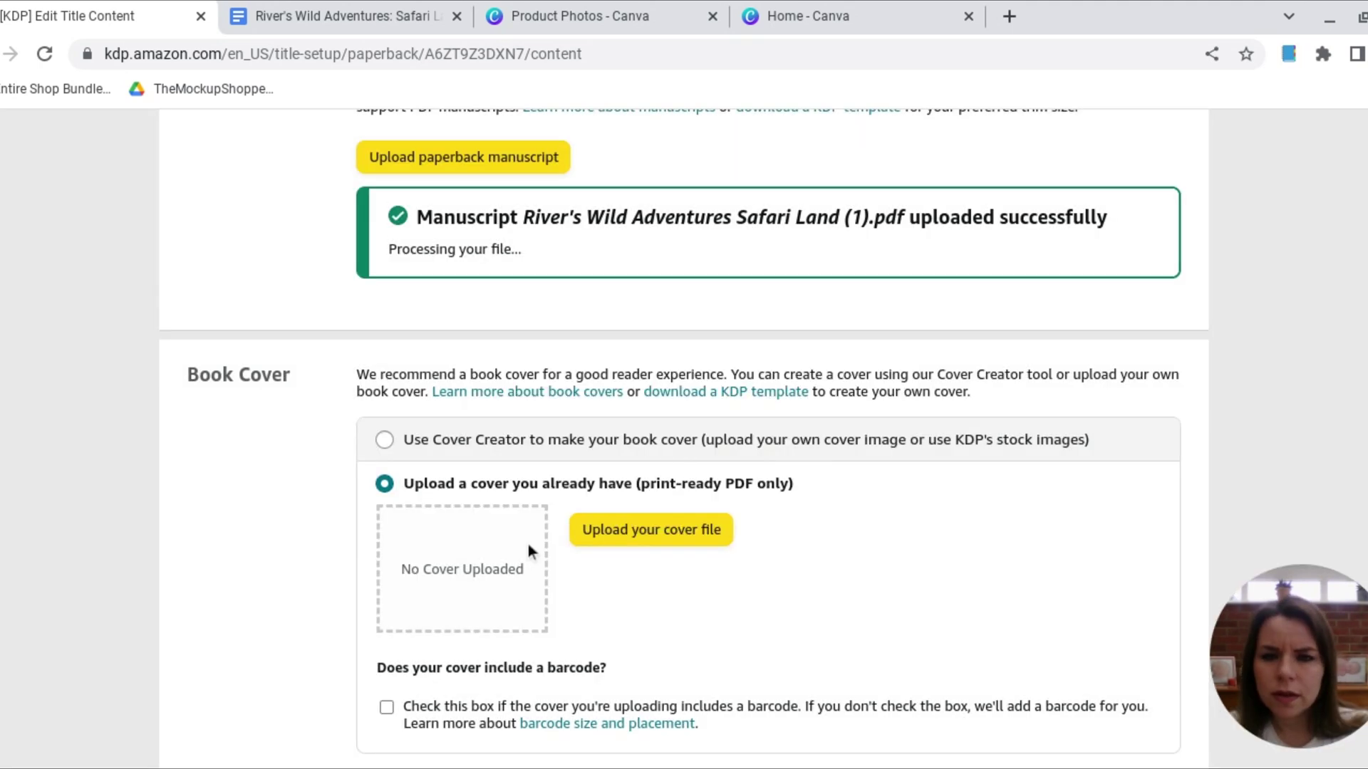
pyautogui.scroll(-4, 528, 545)
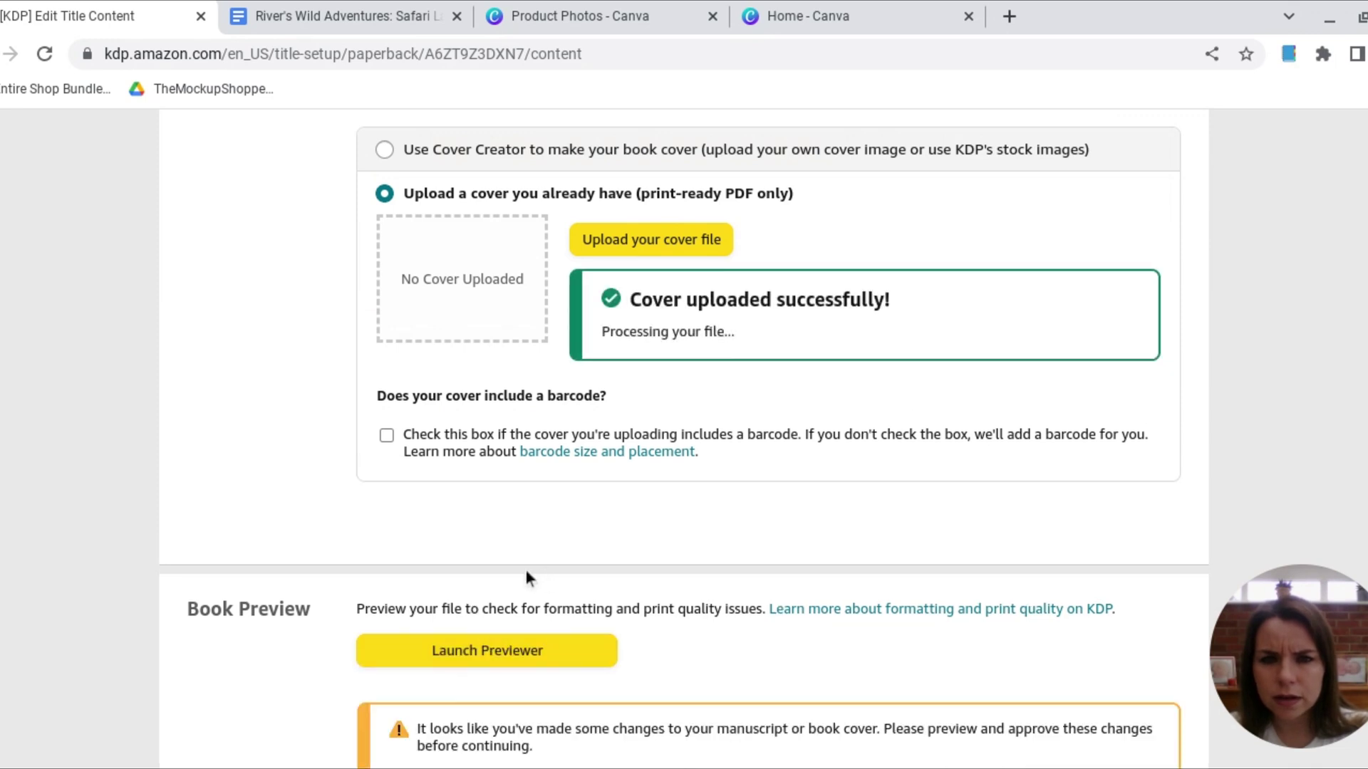
pyautogui.scroll(-1, 601, 571)
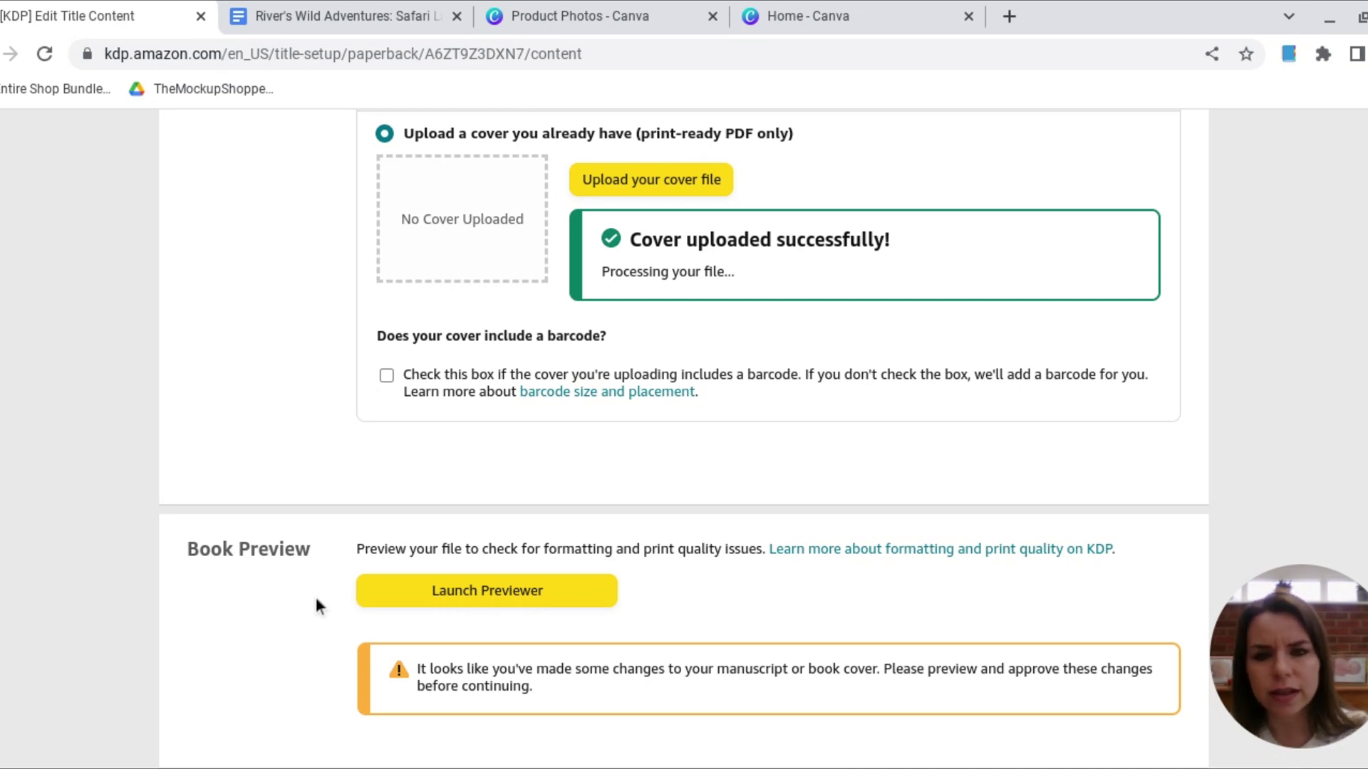
pyautogui.click(491, 598)
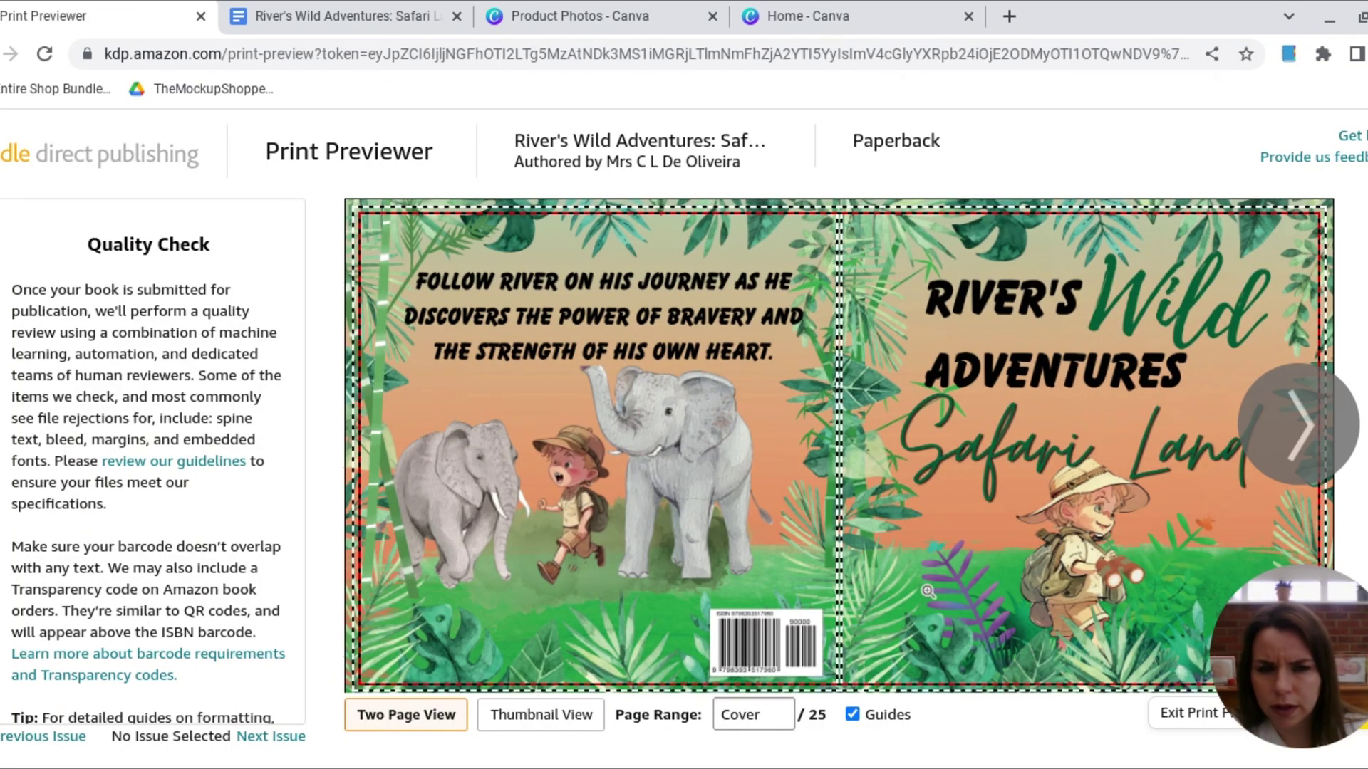
# Step: Page through the print preview from the cover to pages 24-25
pyautogui.click(1305, 431)
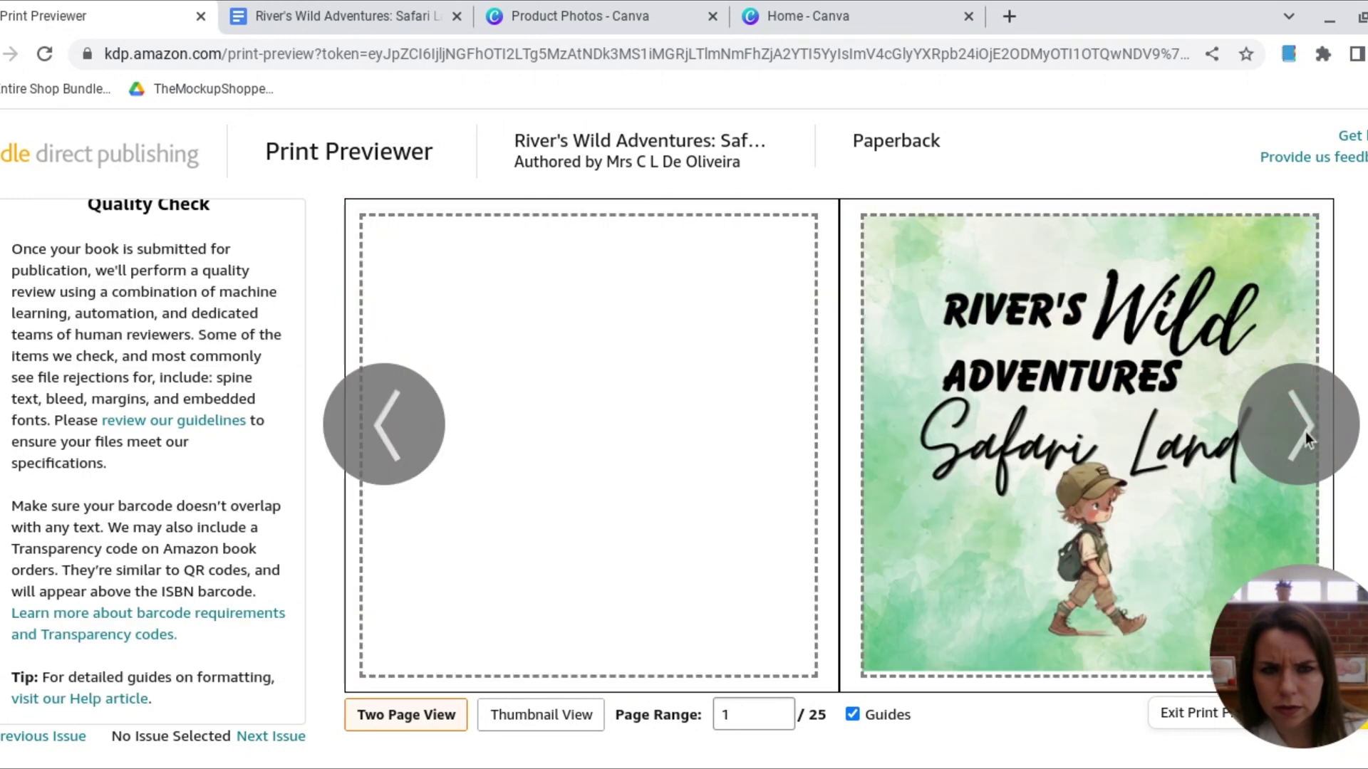
pyautogui.click(1305, 432)
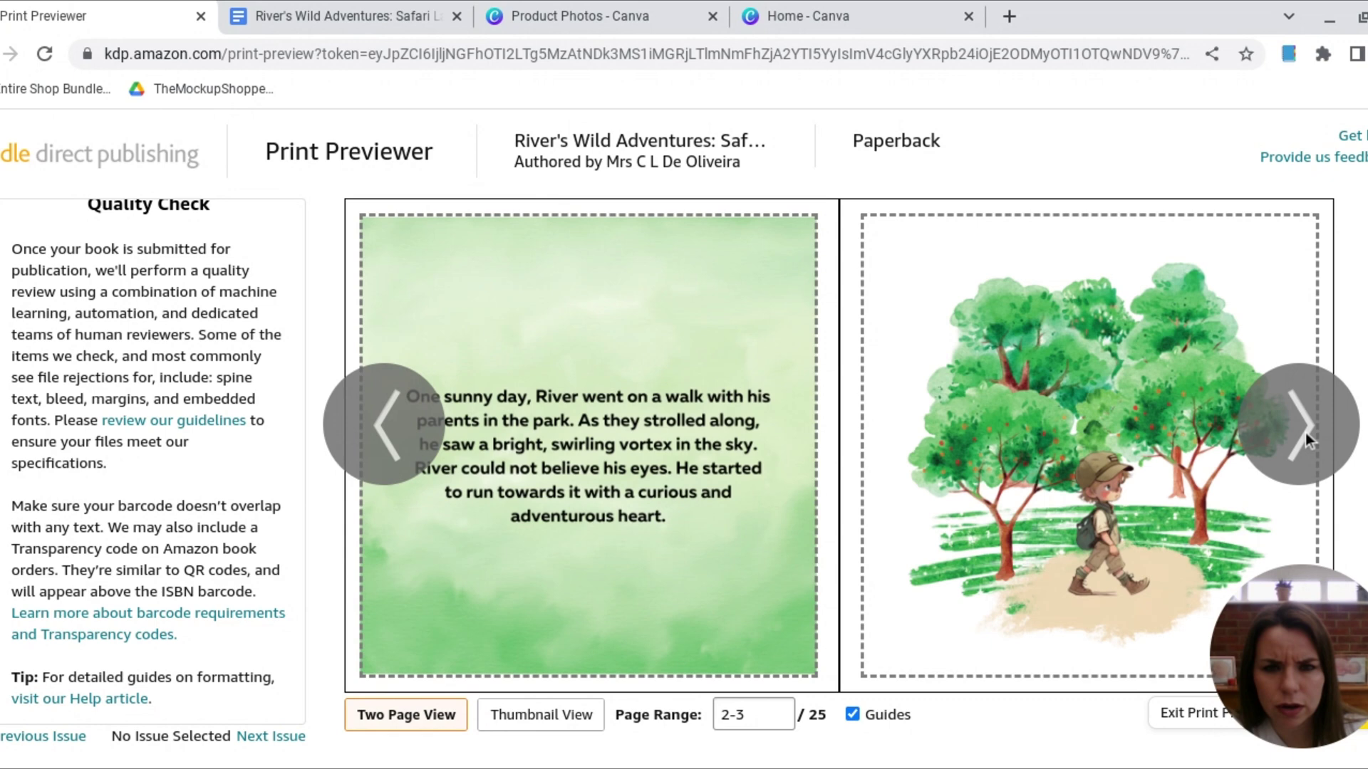
pyautogui.click(1305, 433)
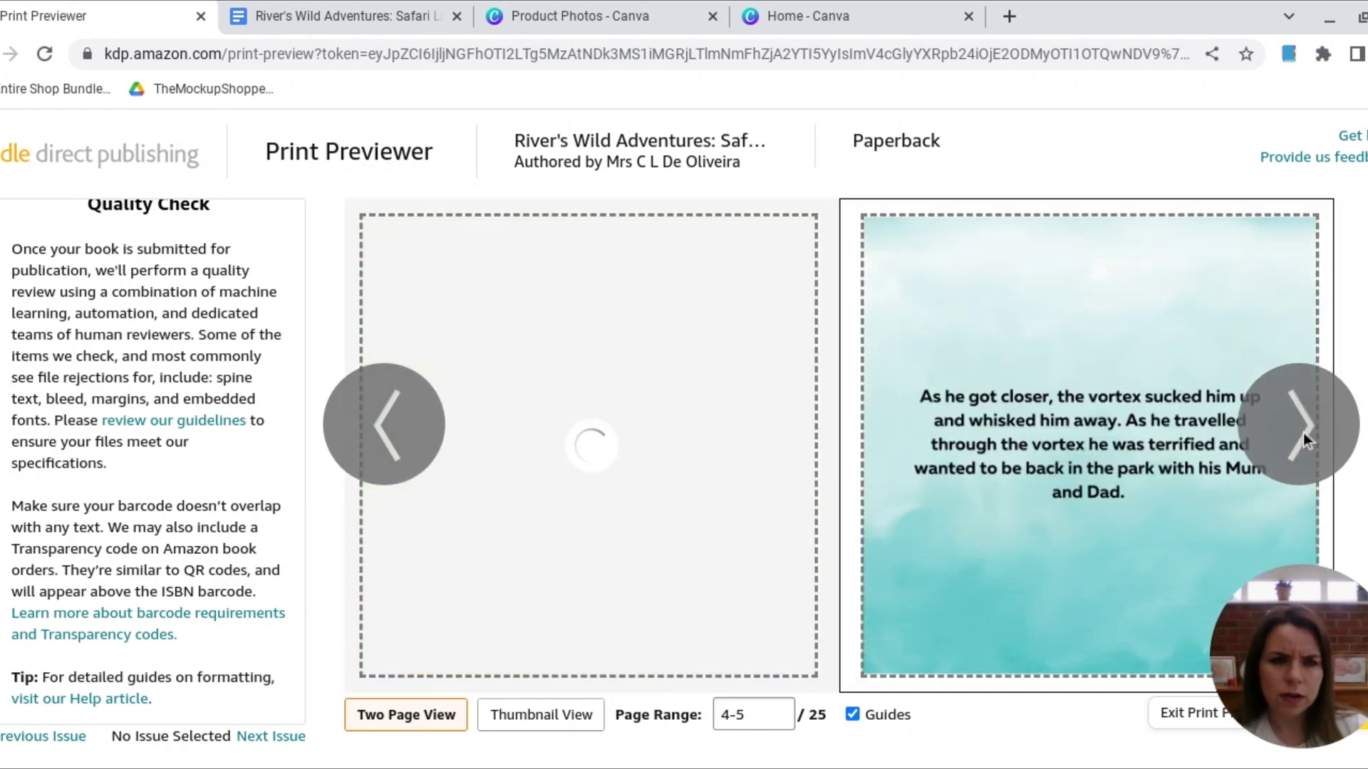
pyautogui.click(1302, 435)
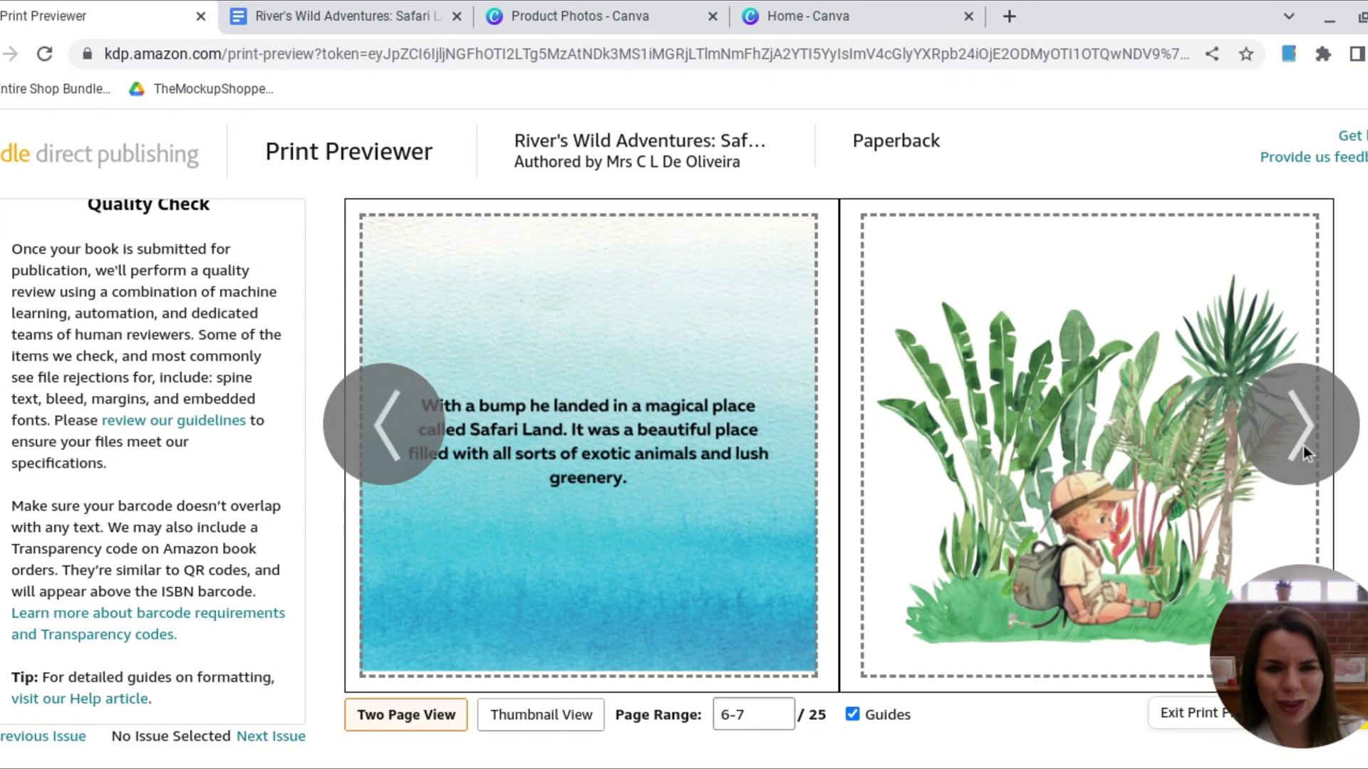
pyautogui.click(1302, 446)
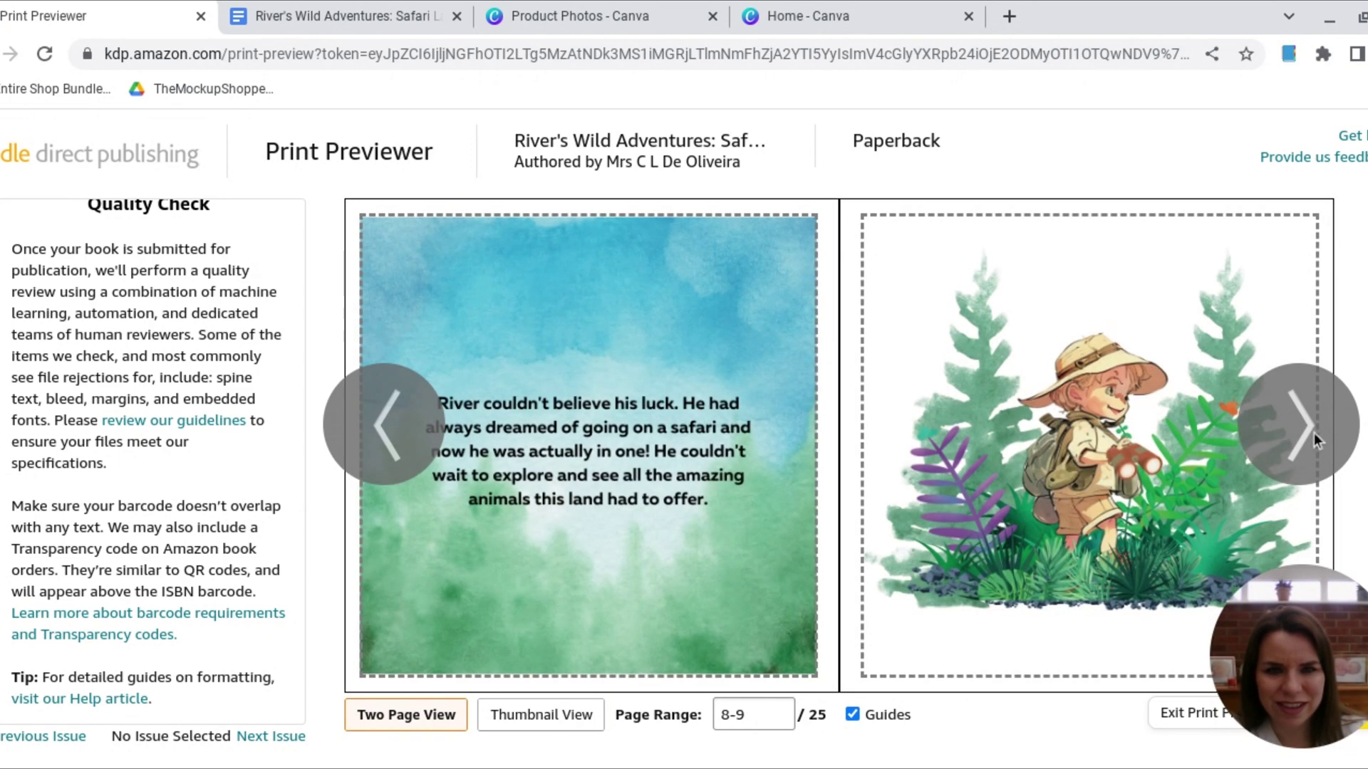
pyautogui.click(1313, 434)
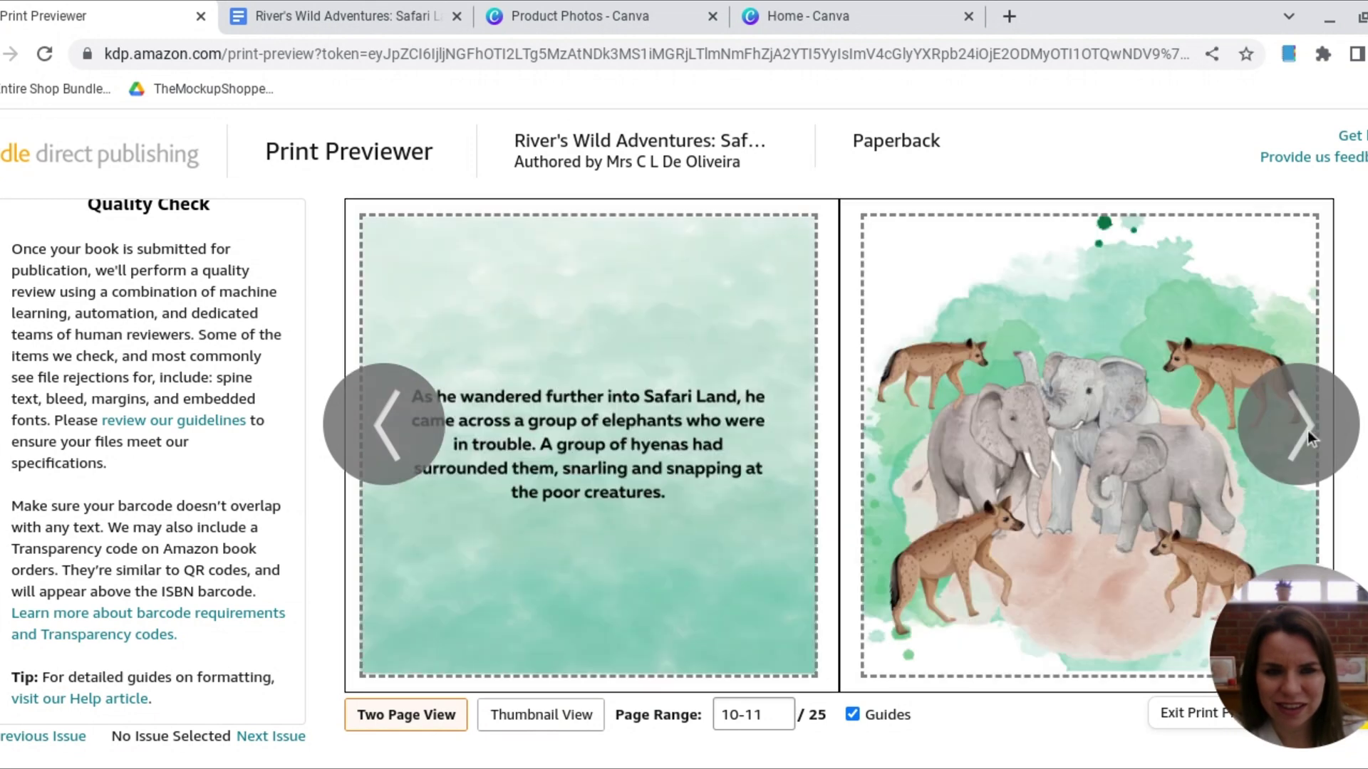
pyautogui.click(1306, 430)
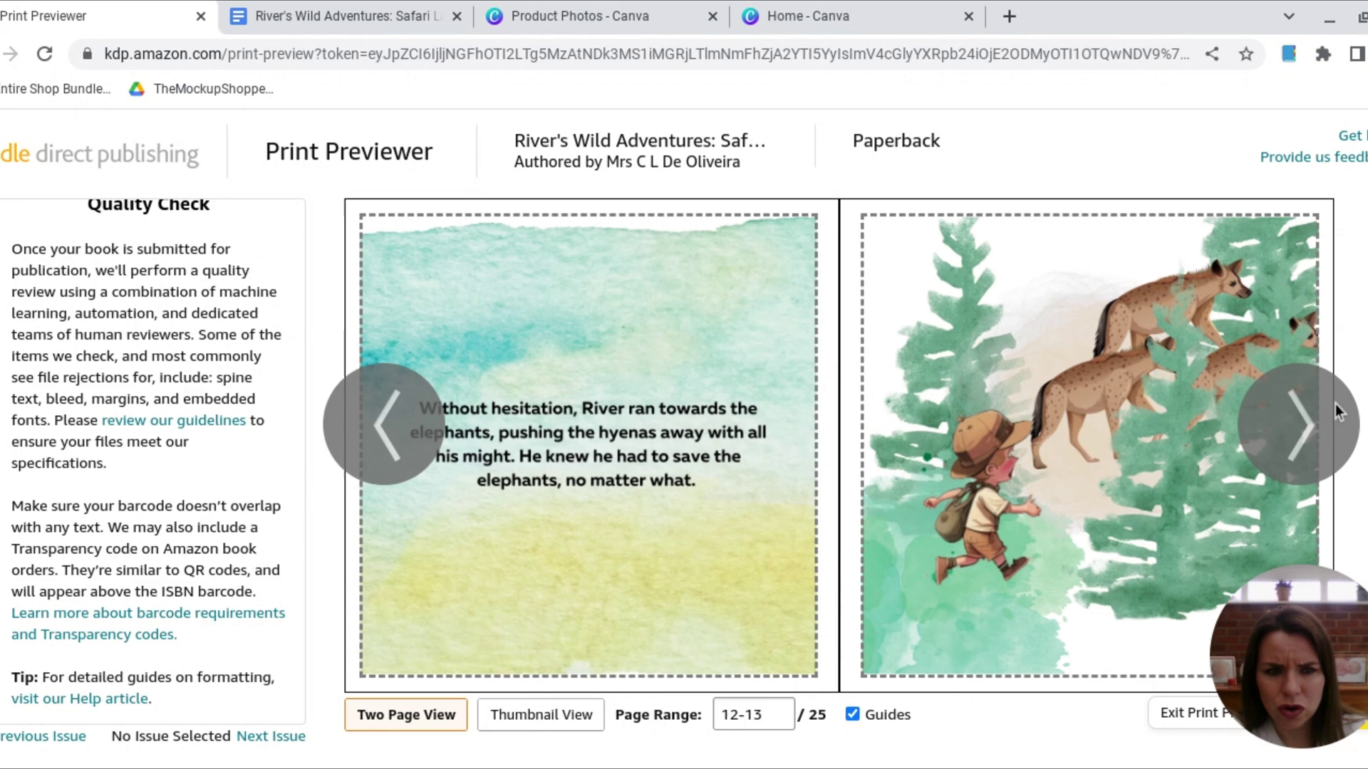
pyautogui.click(1336, 409)
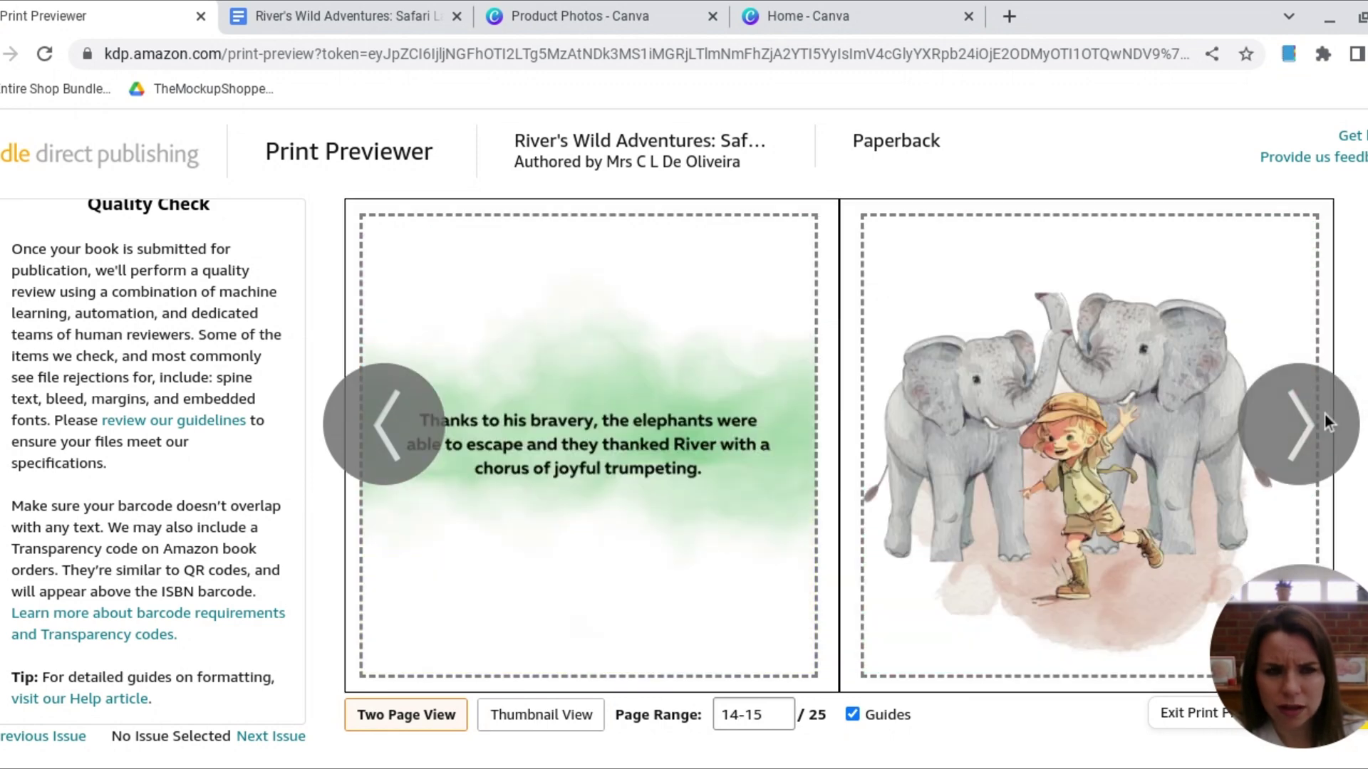
pyautogui.click(1318, 421)
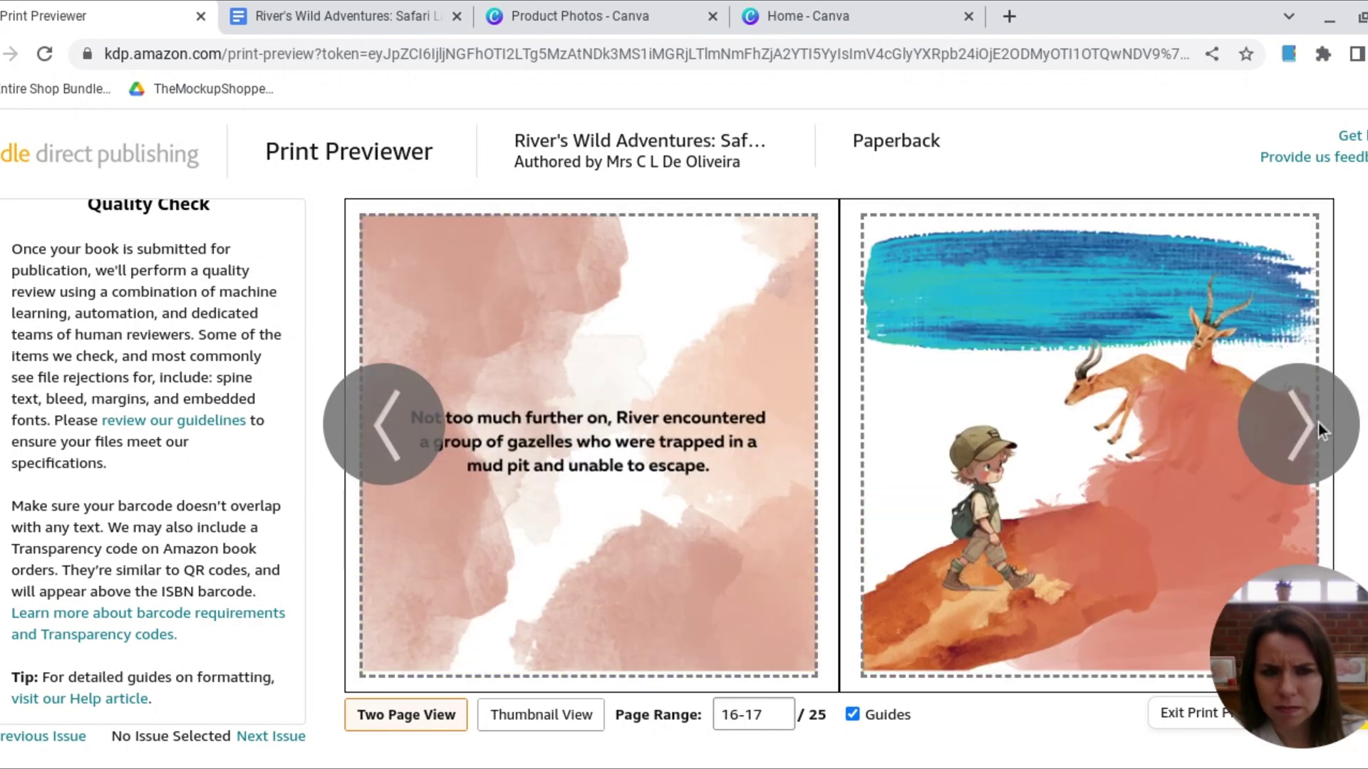
pyautogui.click(1318, 422)
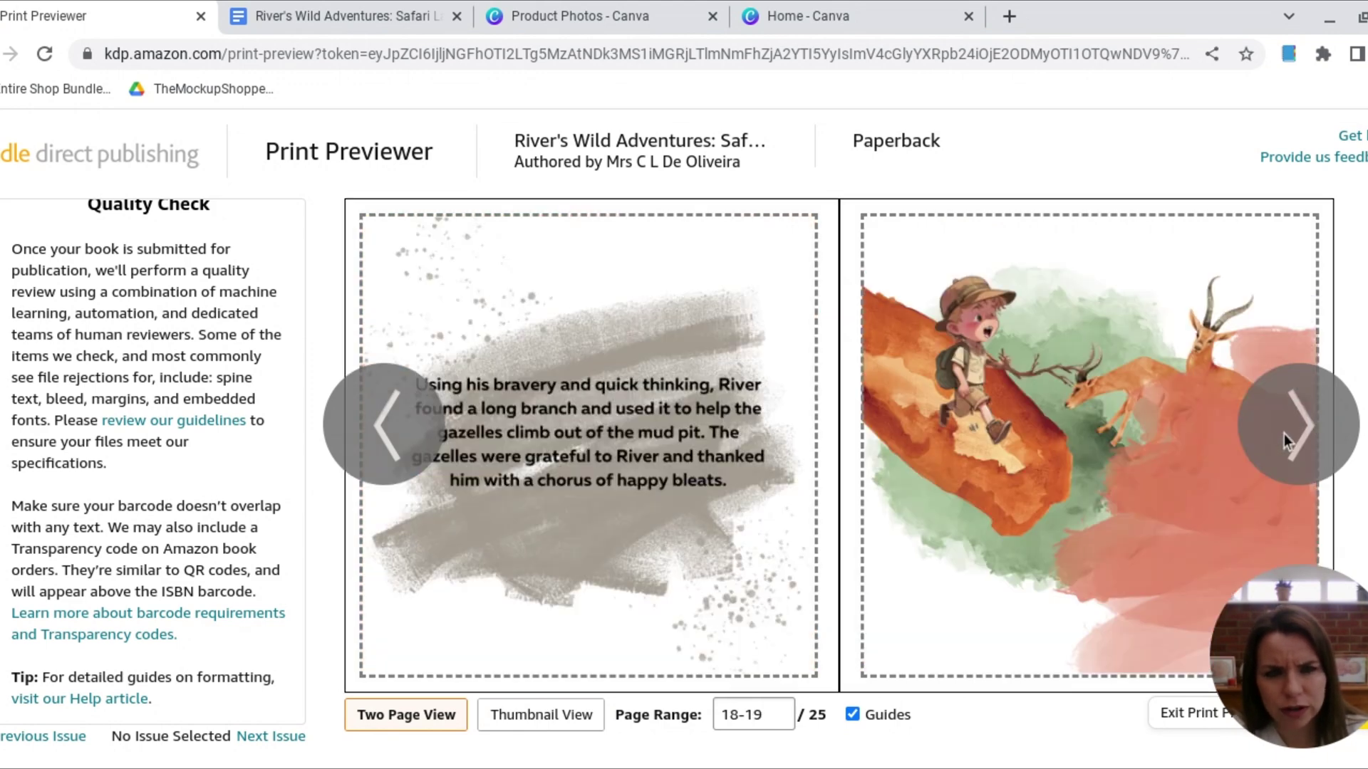
pyautogui.click(1284, 433)
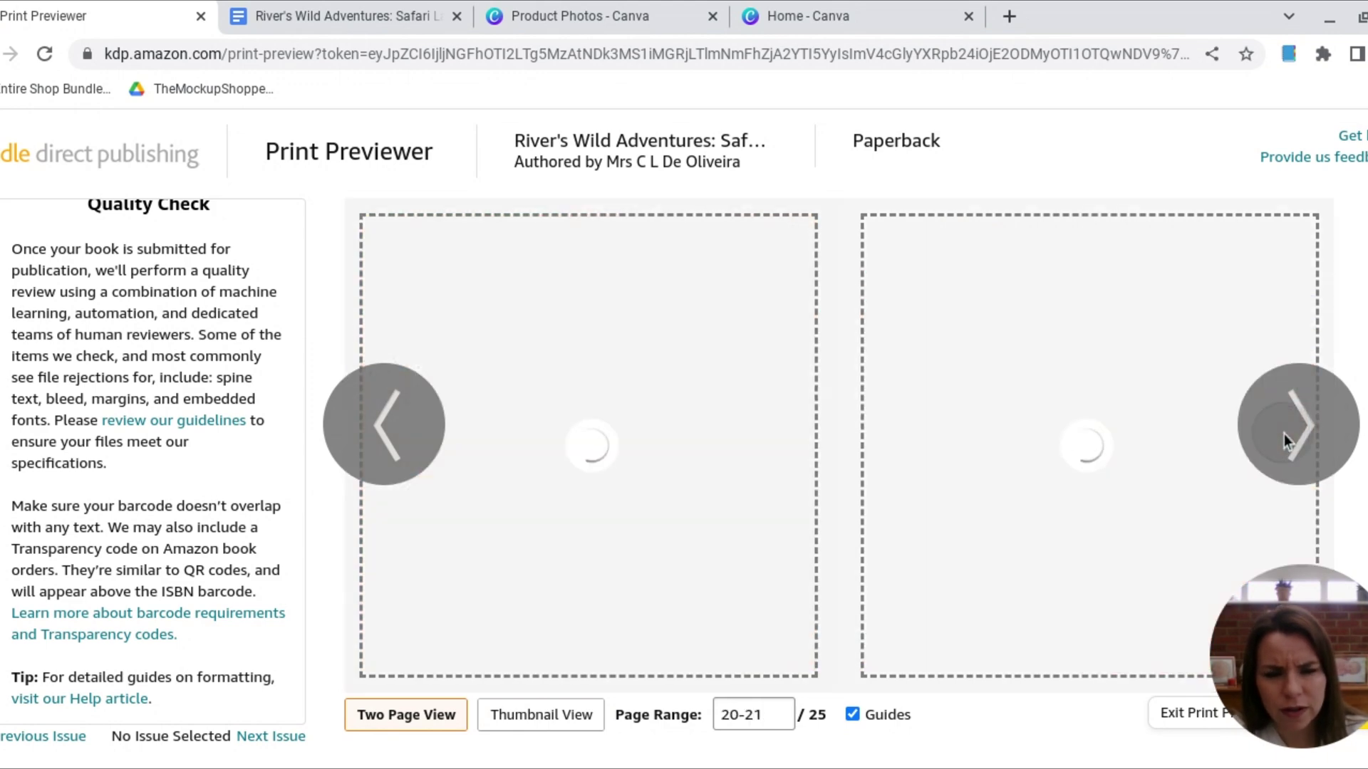
pyautogui.click(1283, 434)
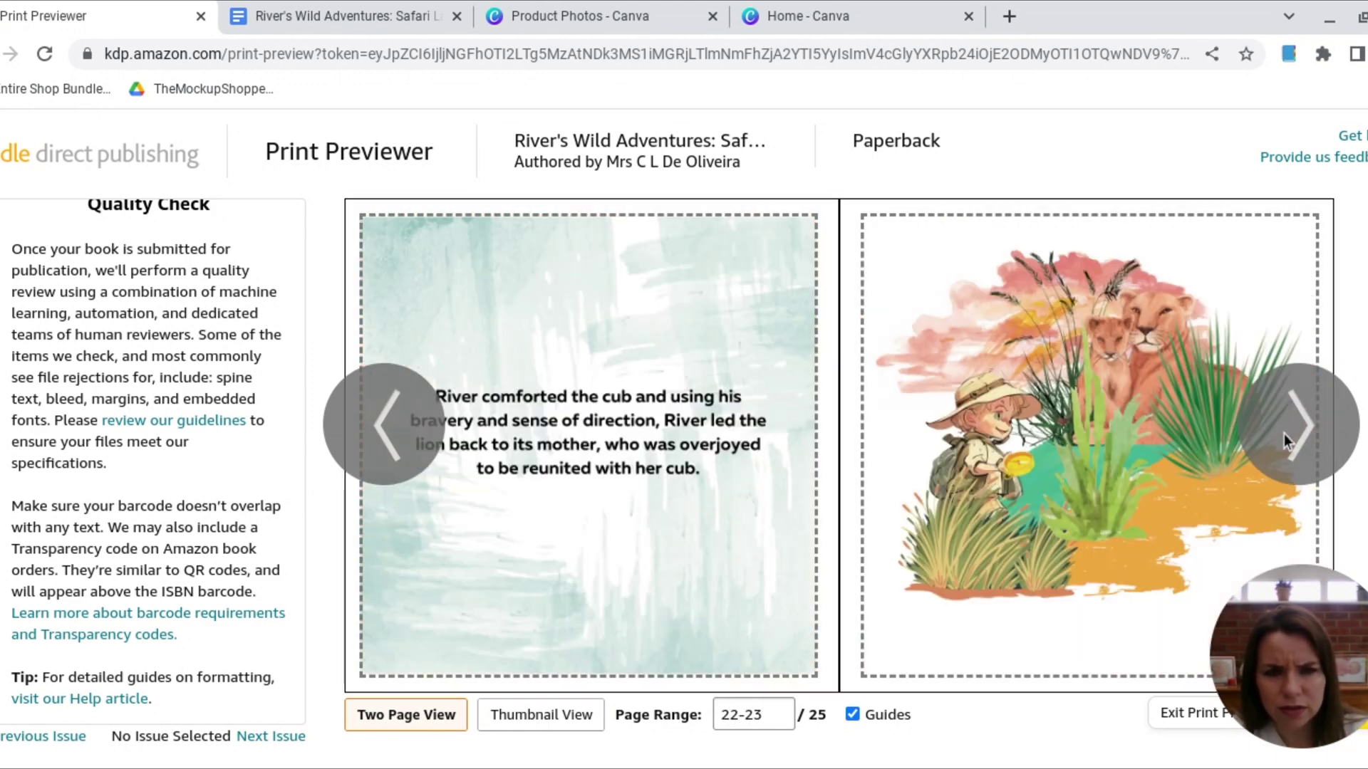
pyautogui.click(1287, 433)
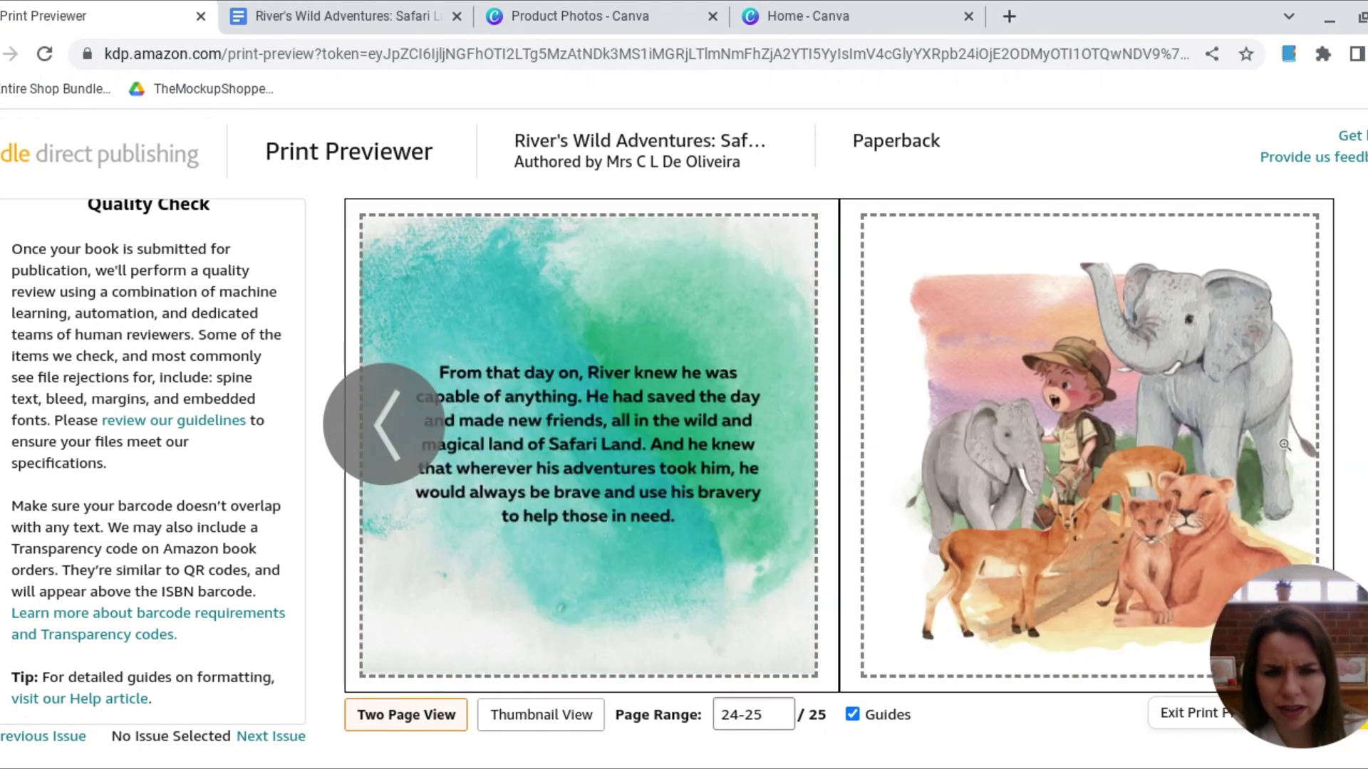
# Step: Approve the previewed manuscript and cover, then save the content for pricing
pyautogui.moveTo(1332, 679); pyautogui.dragTo(1330, 132)
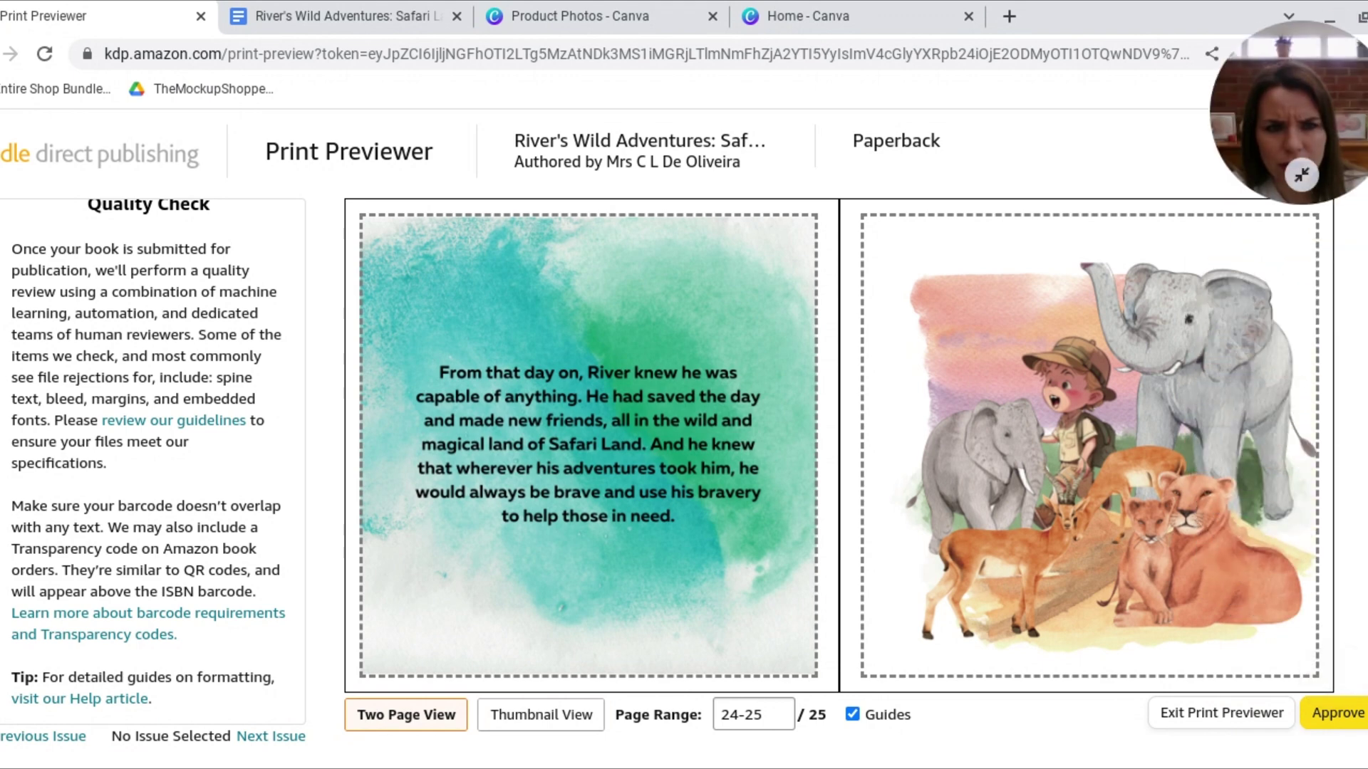
pyautogui.click(1338, 714)
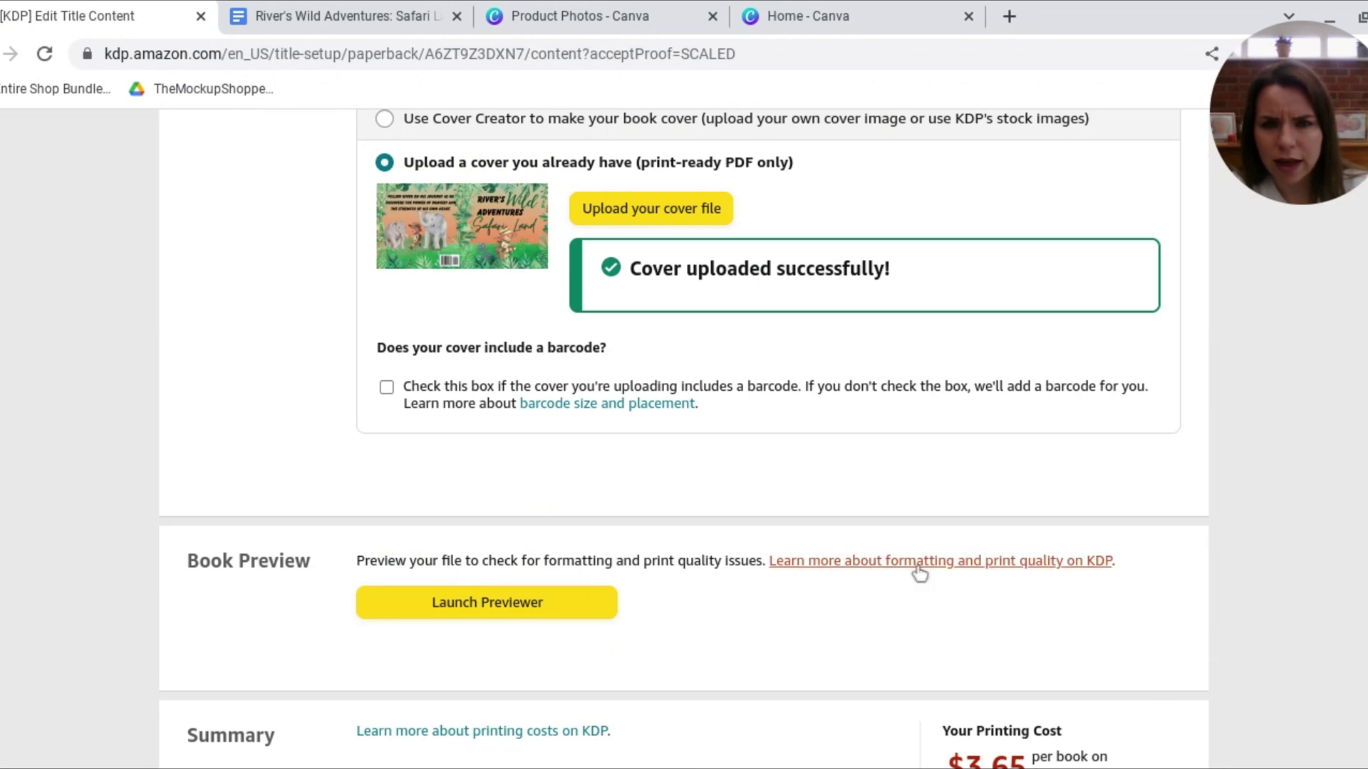
pyautogui.scroll(-8, 597, 426)
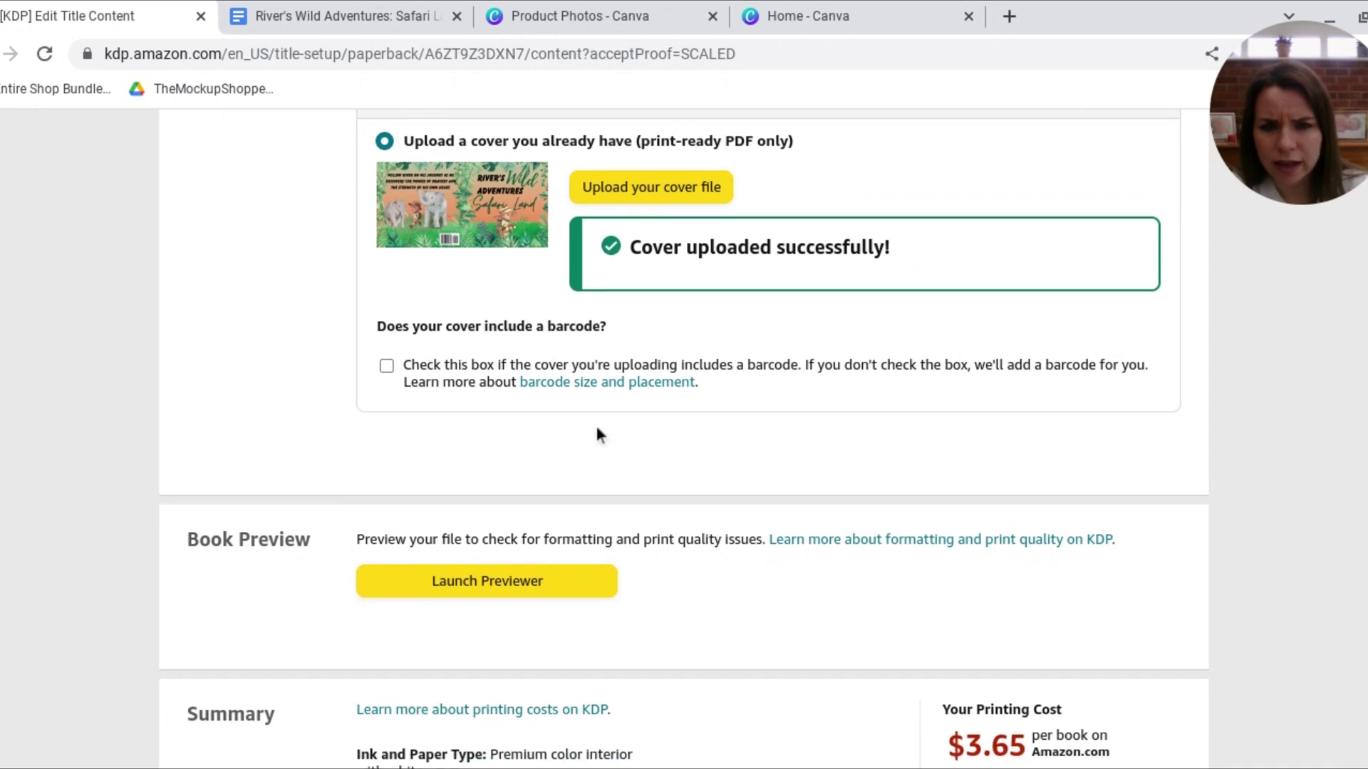
pyautogui.scroll(1, 579, 321)
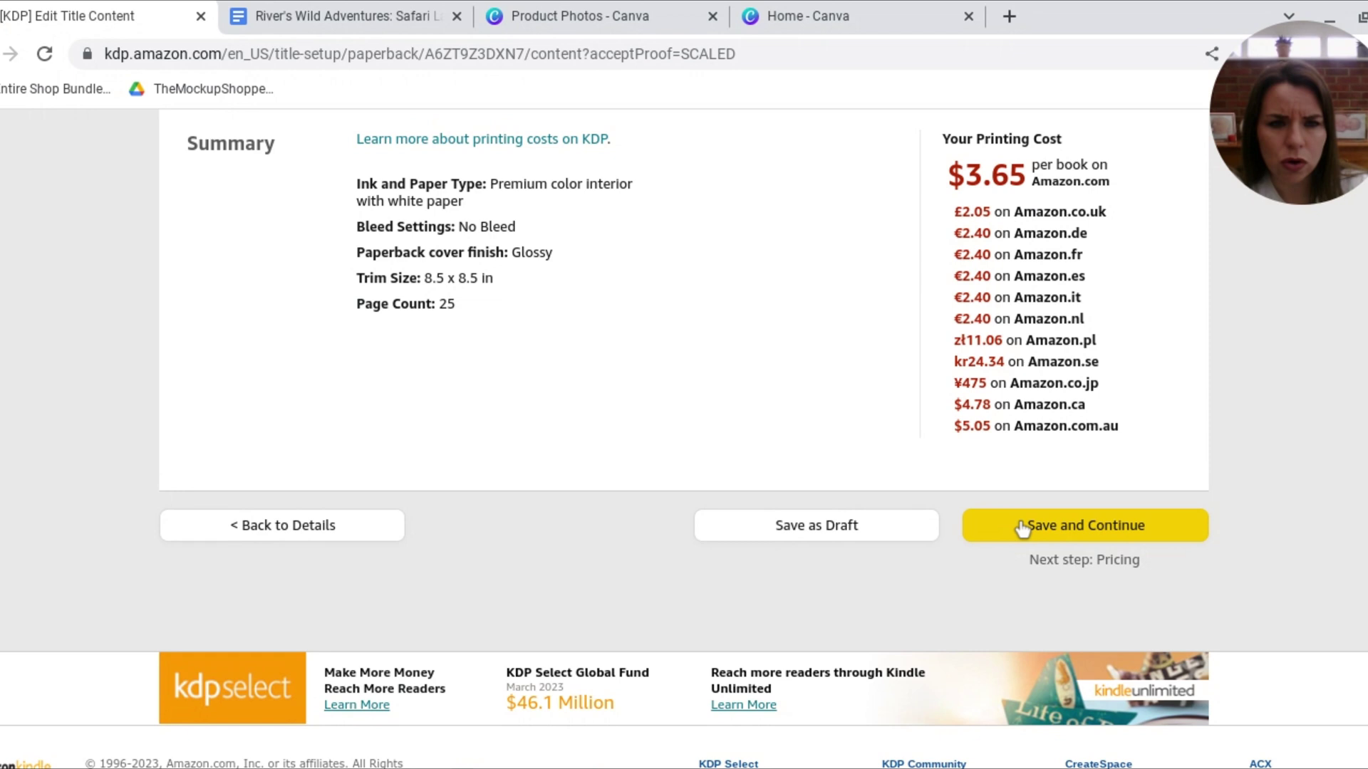
pyautogui.click(1098, 530)
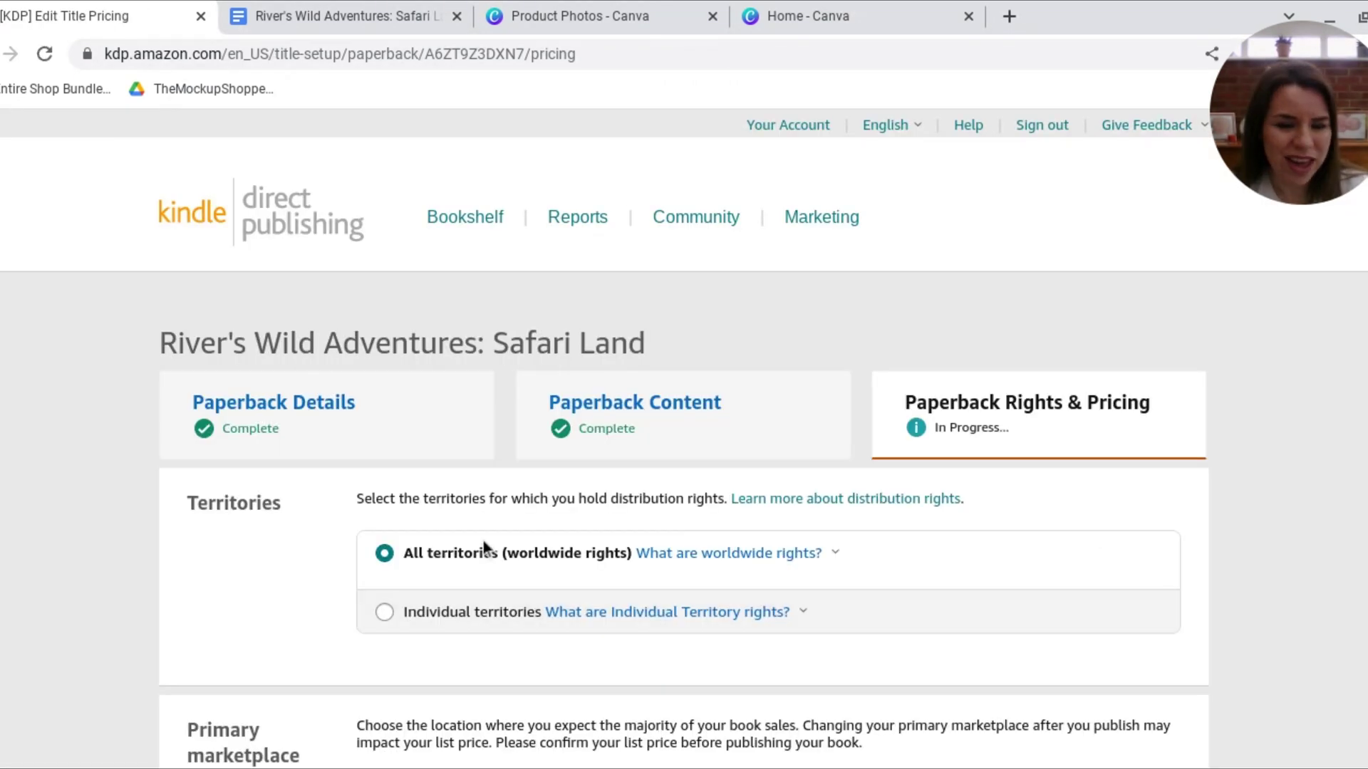
# Step: Make Amazon.co.uk the primary marketplace and enable Expanded Distribution
pyautogui.scroll(-4, 622, 563)
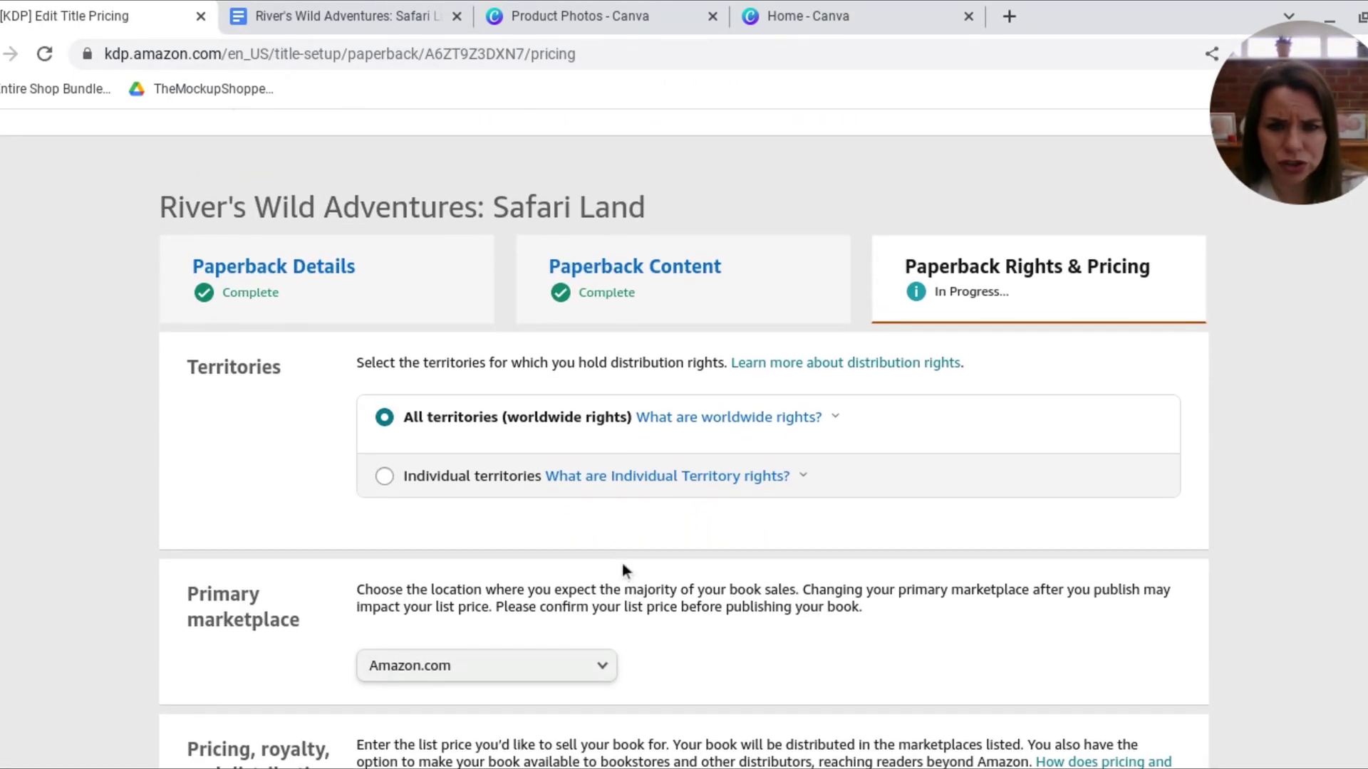
pyautogui.scroll(-2, 576, 499)
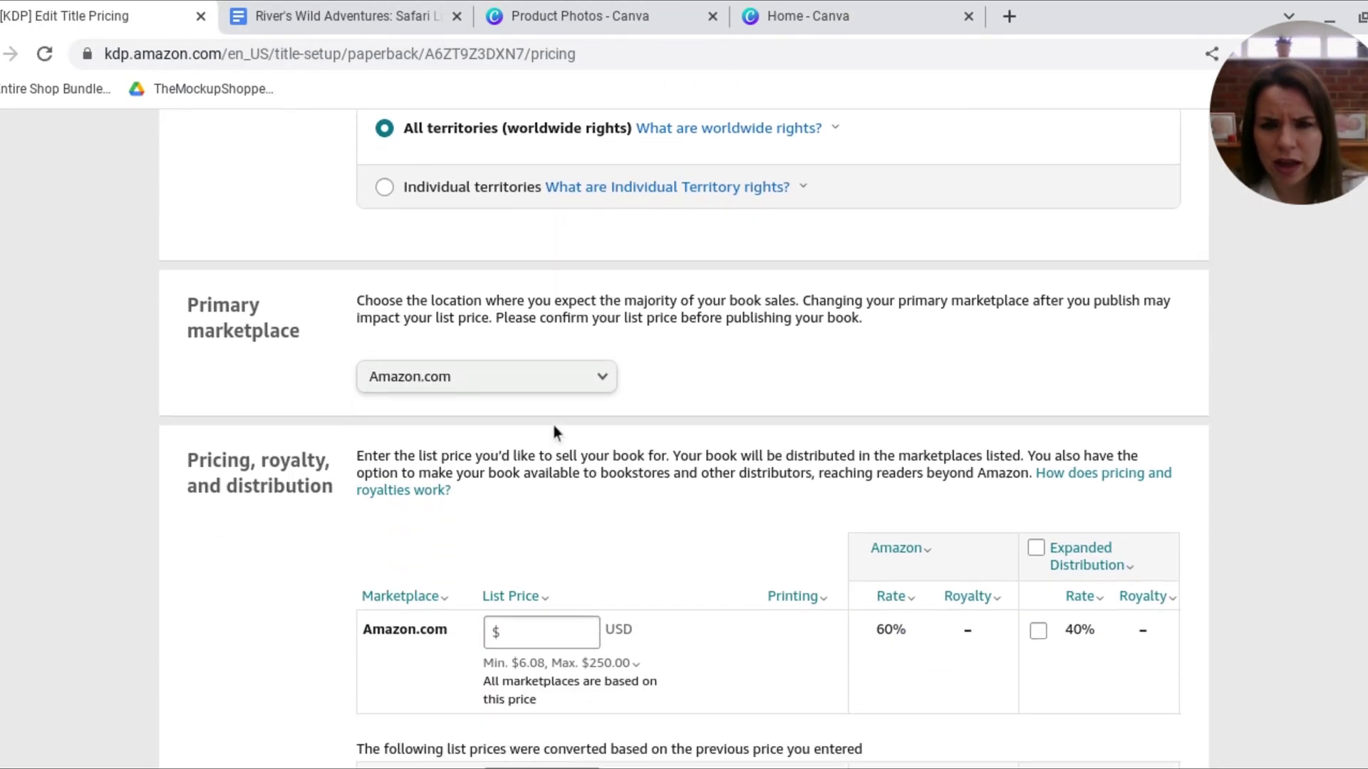
pyautogui.click(606, 379)
pyautogui.click(435, 402)
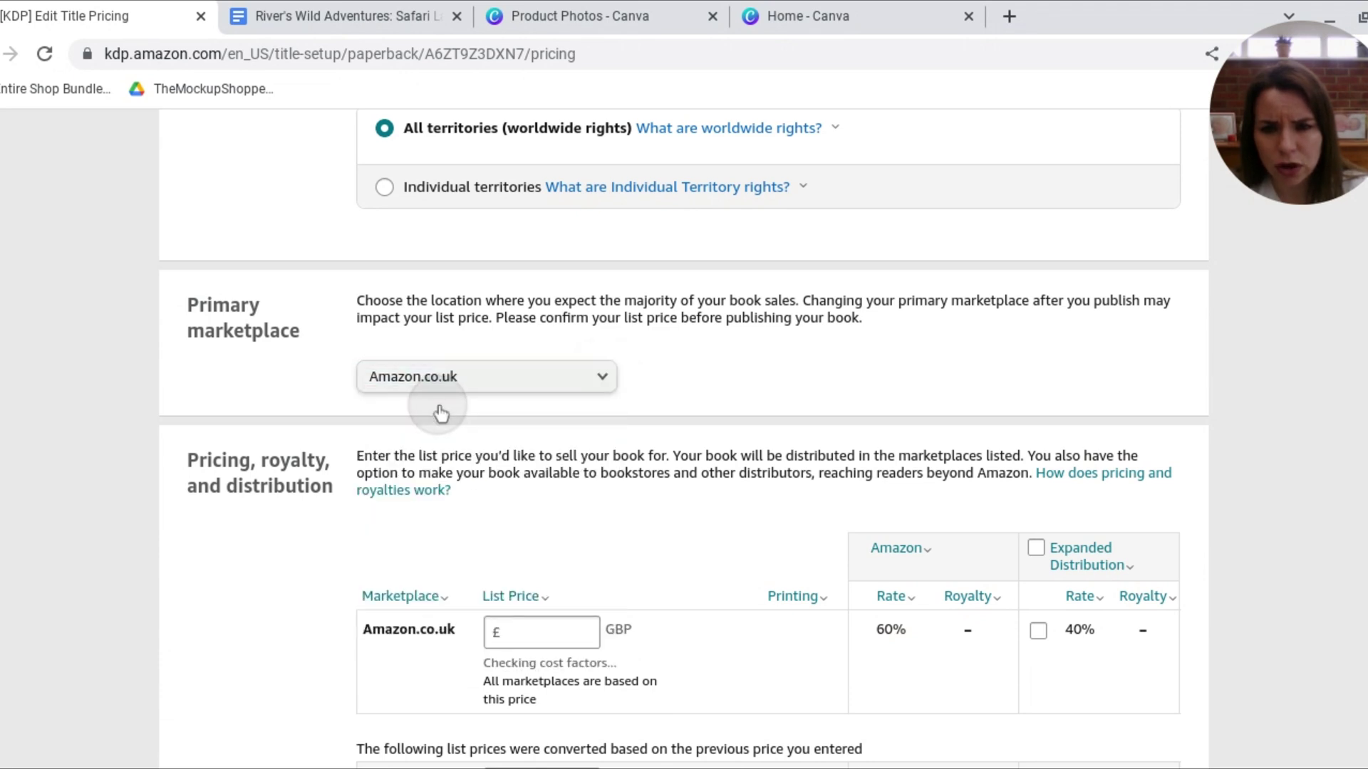
pyautogui.scroll(-2, 620, 485)
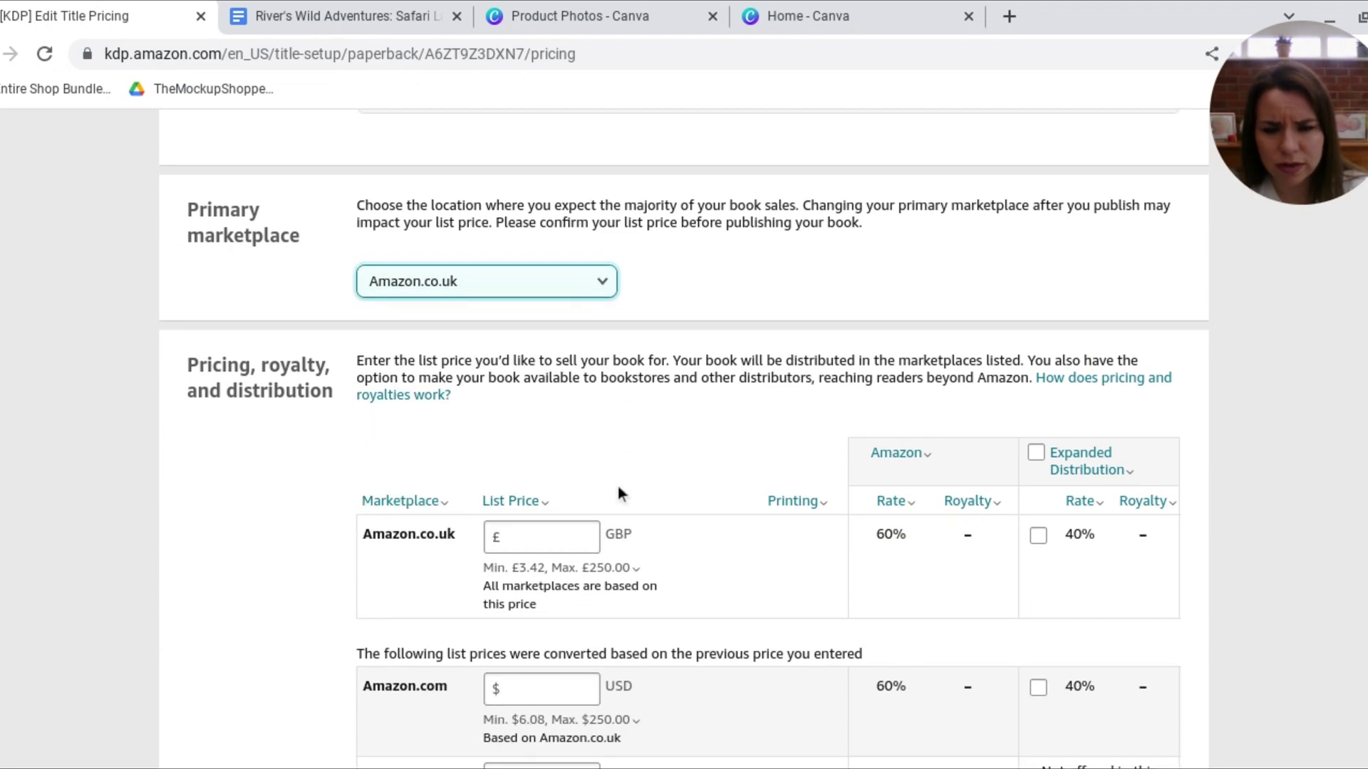
pyautogui.scroll(-3, 617, 486)
pyautogui.click(510, 441)
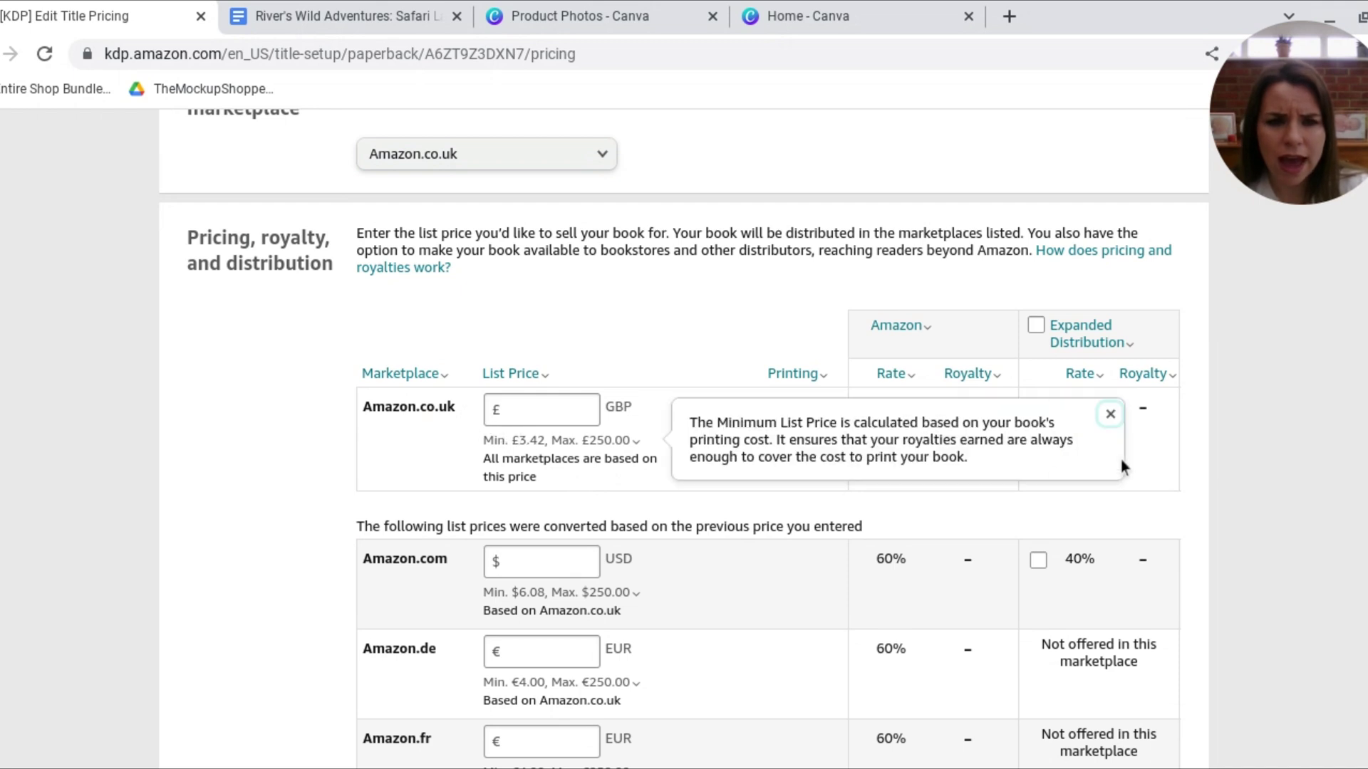
pyautogui.click(1036, 324)
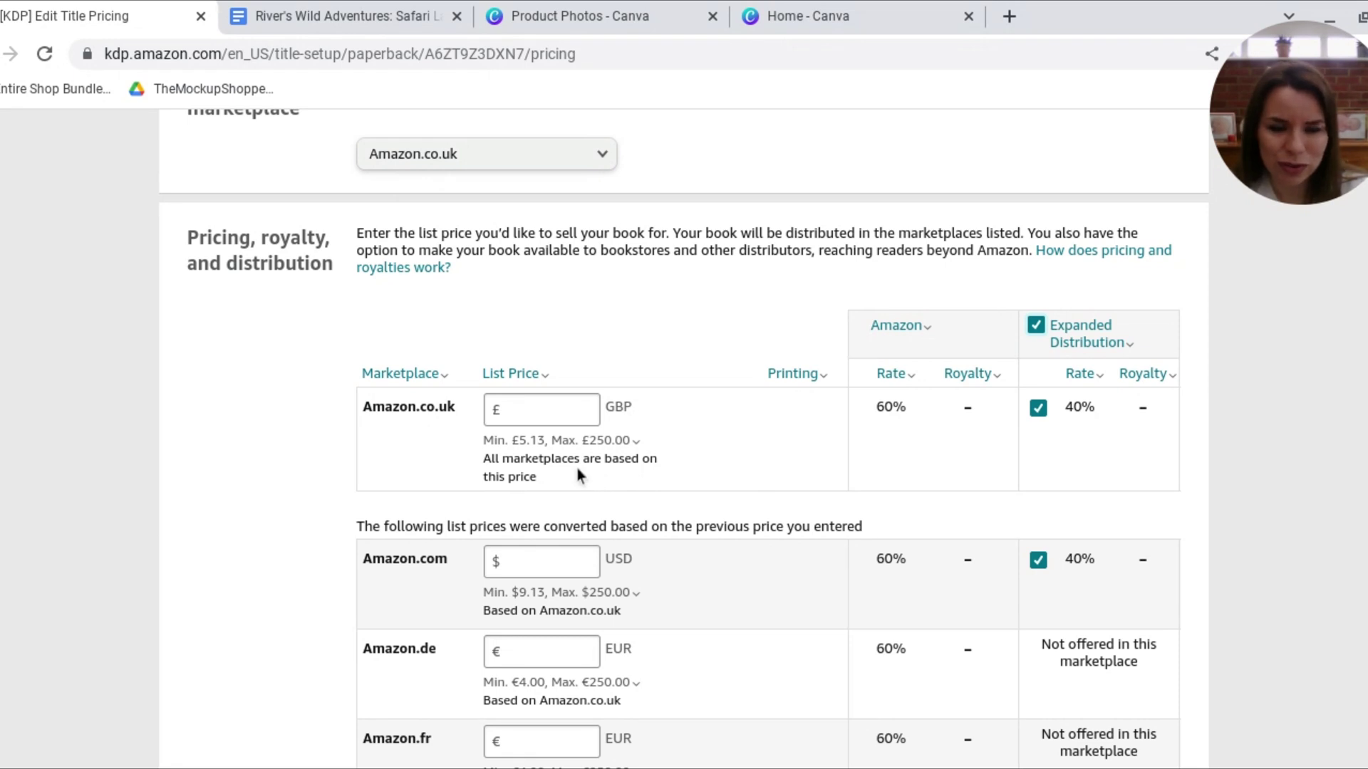
# Step: Set the Amazon.co.uk list price to £6.99 and recalculate the royalties
pyautogui.click(538, 417)
pyautogui.write('5.99')
pyautogui.doubleClick(552, 407)
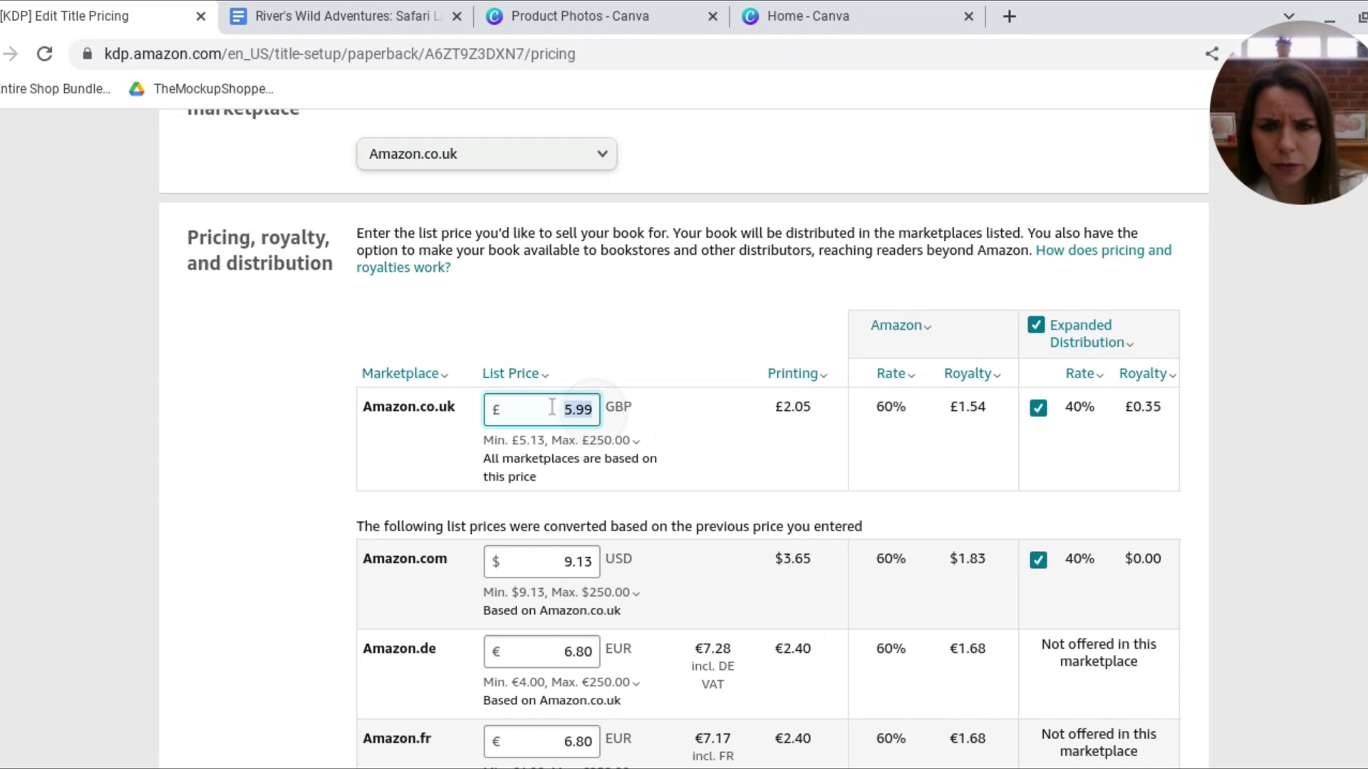
pyautogui.write('6.99')
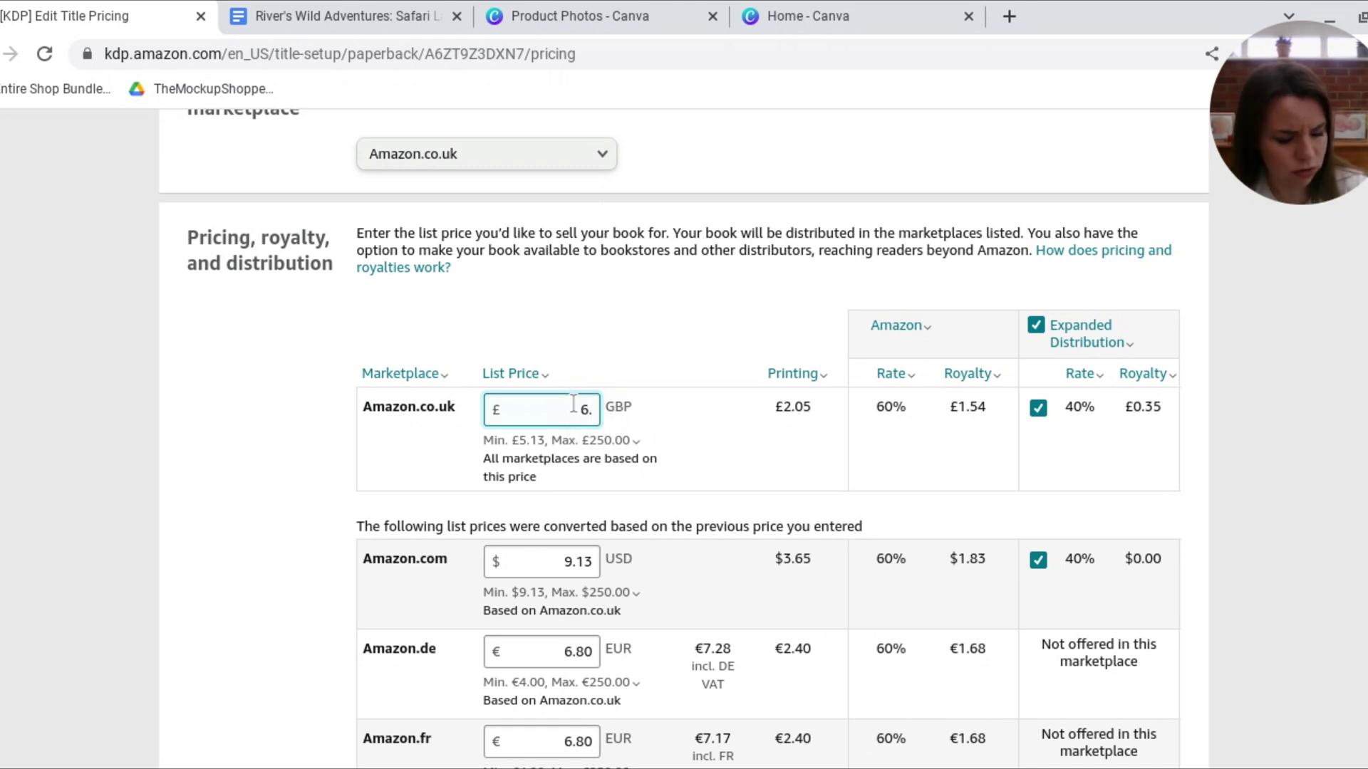
pyautogui.click(706, 450)
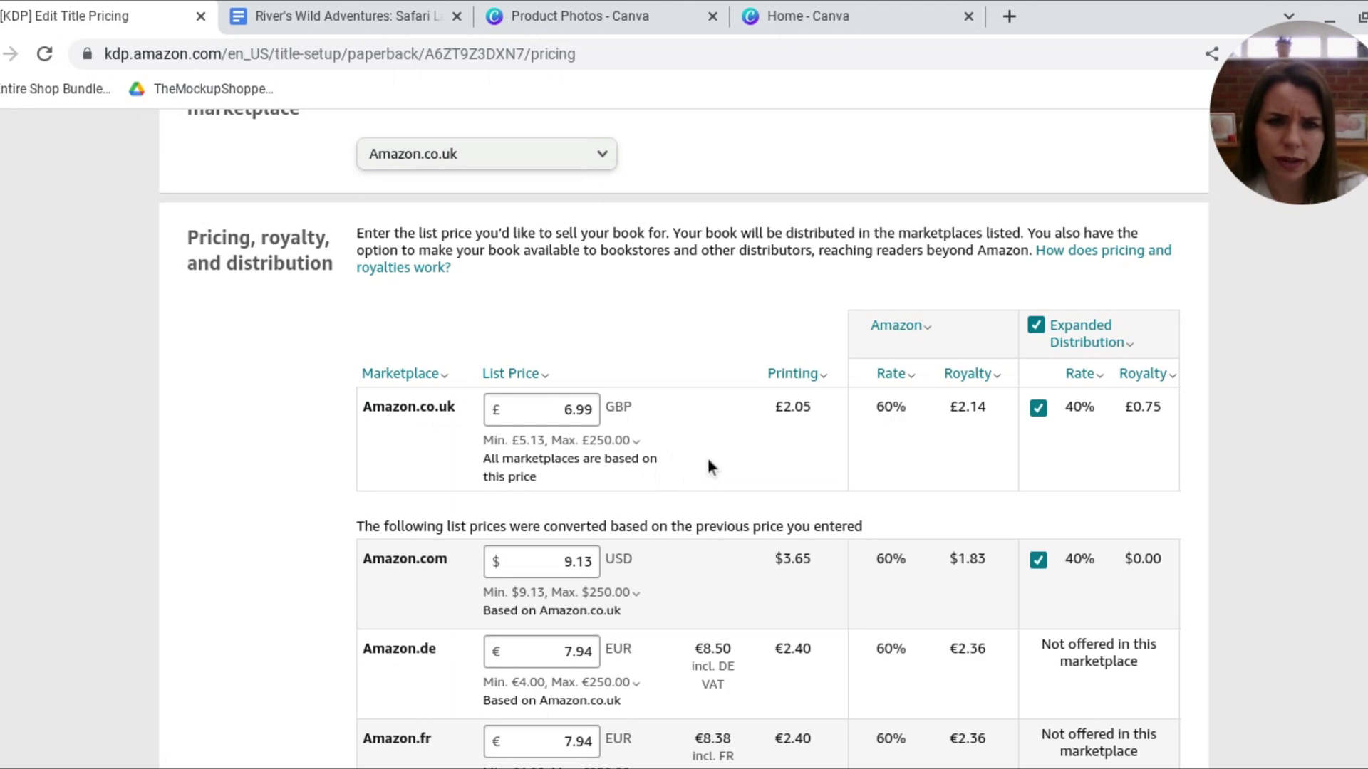
# Step: Review the minimum list price, Expanded Distribution and royalty rate explanations
pyautogui.click(634, 440)
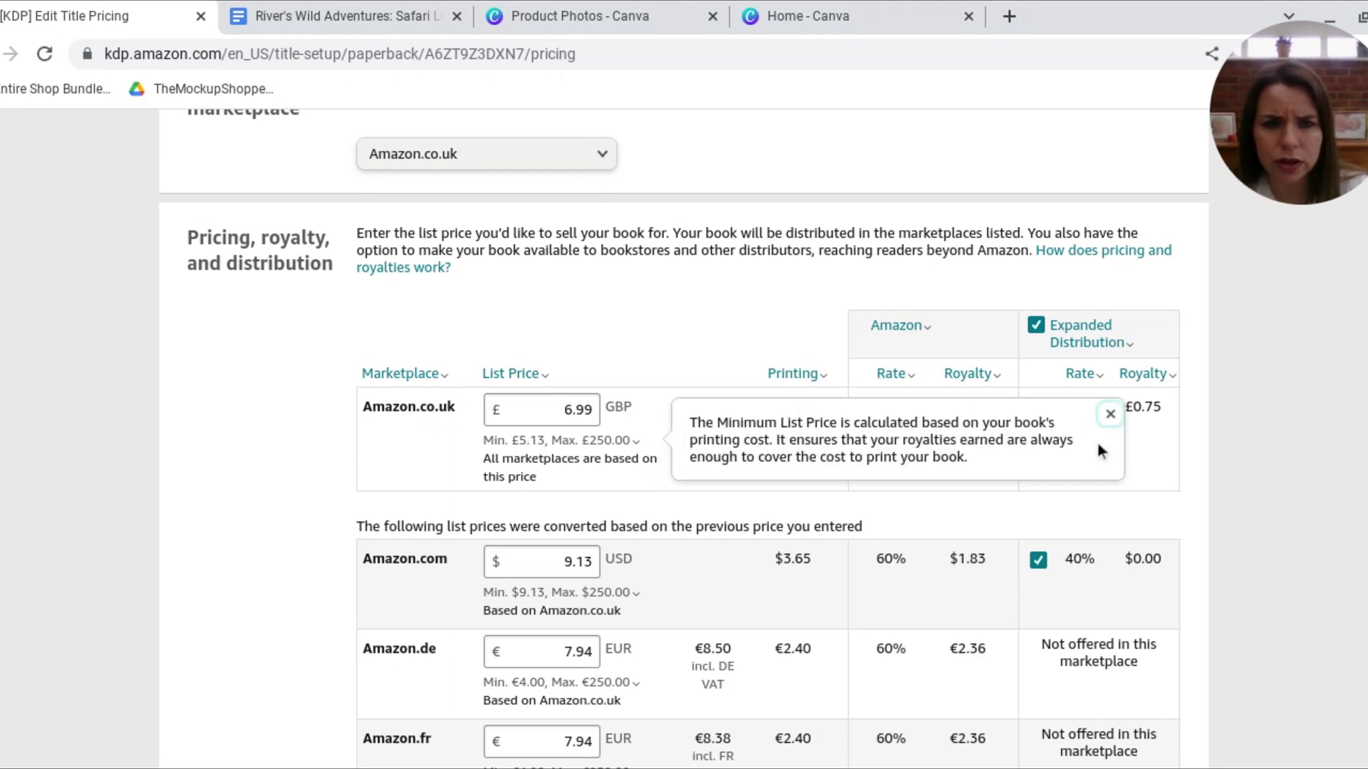
pyautogui.click(1110, 414)
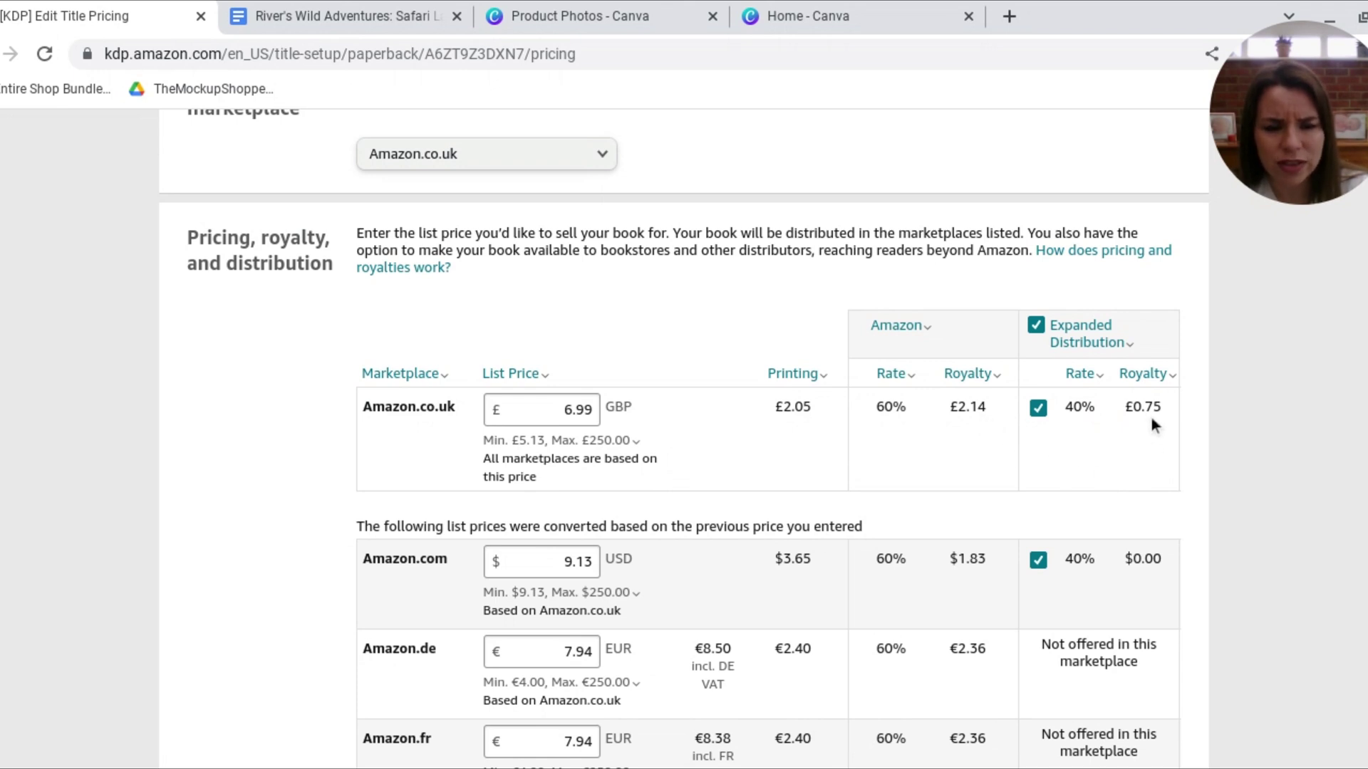
pyautogui.click(1091, 343)
pyautogui.click(1081, 373)
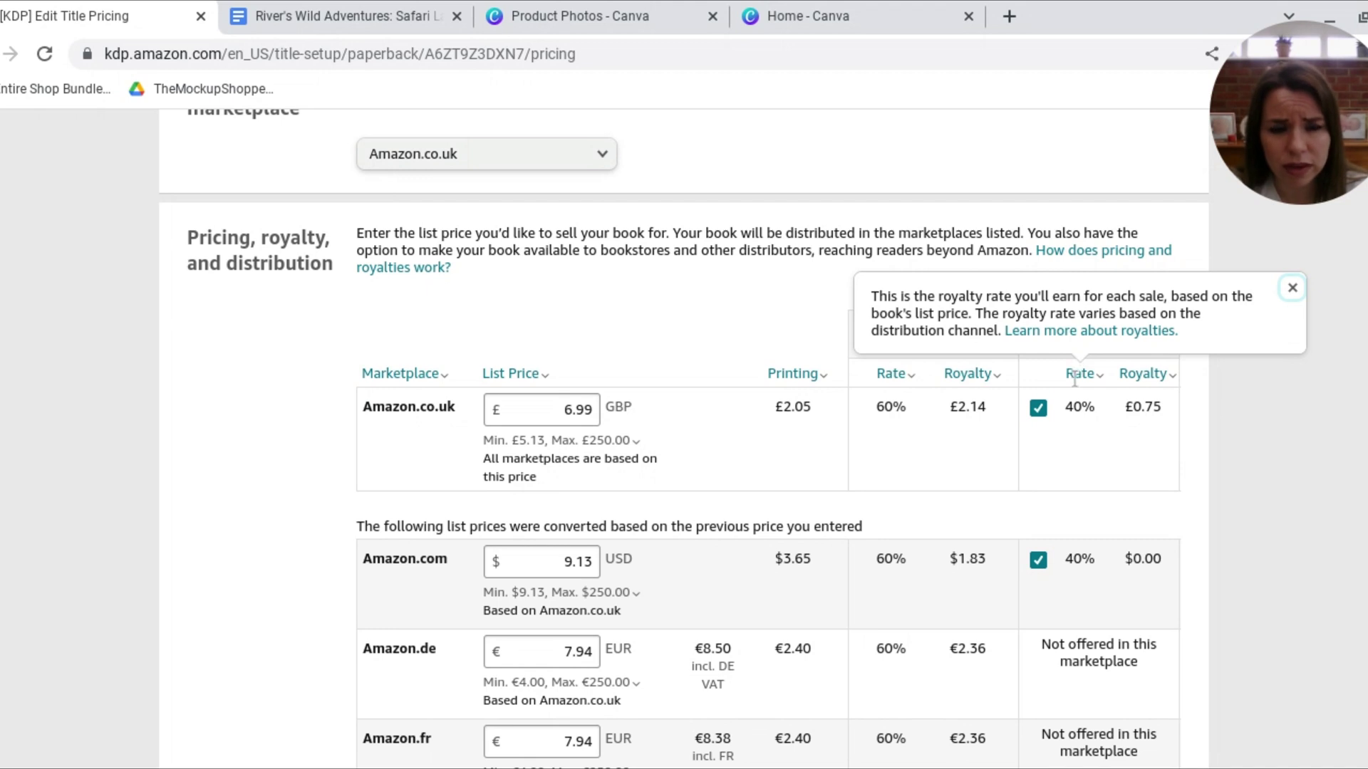
pyautogui.click(1091, 332)
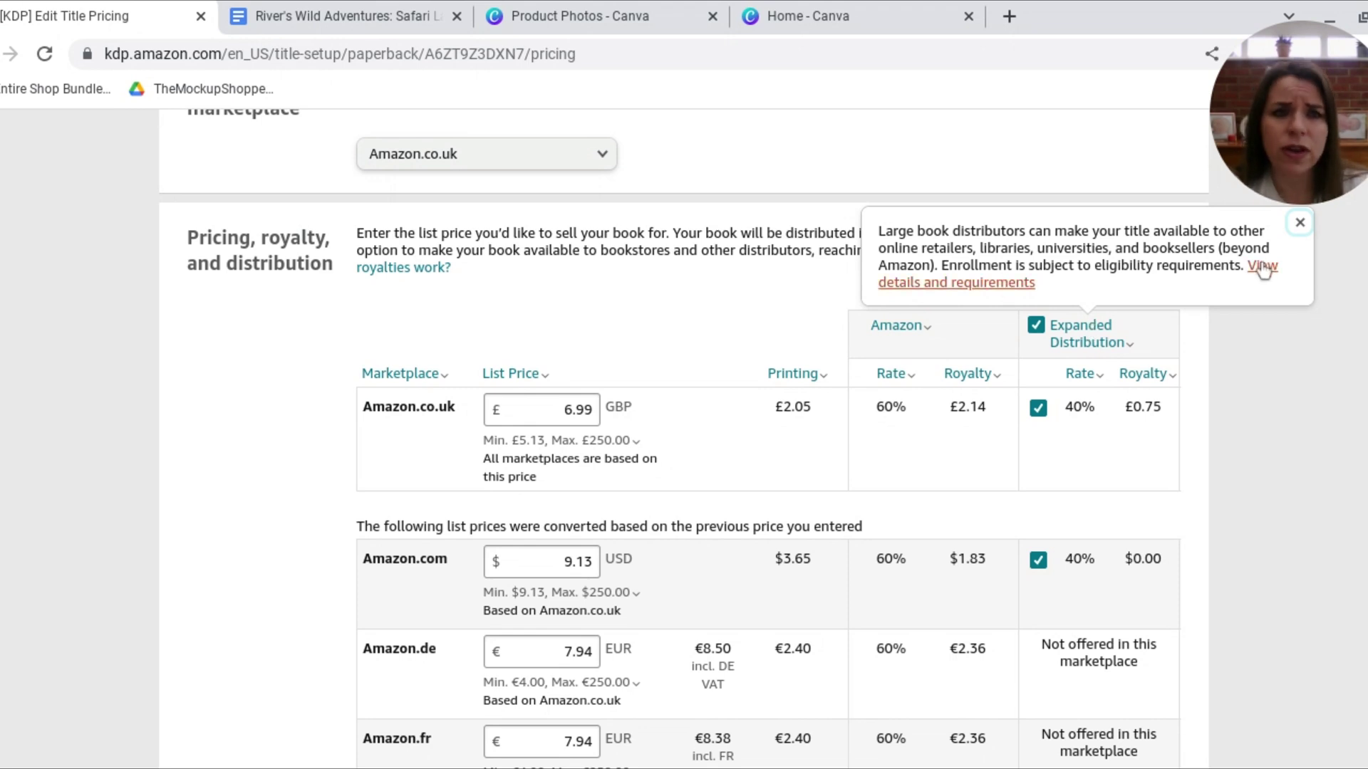
# Step: Change the Amazon.com list price to $9.99, raising royalties to $2.34 and $0.35
pyautogui.moveTo(974, 369)
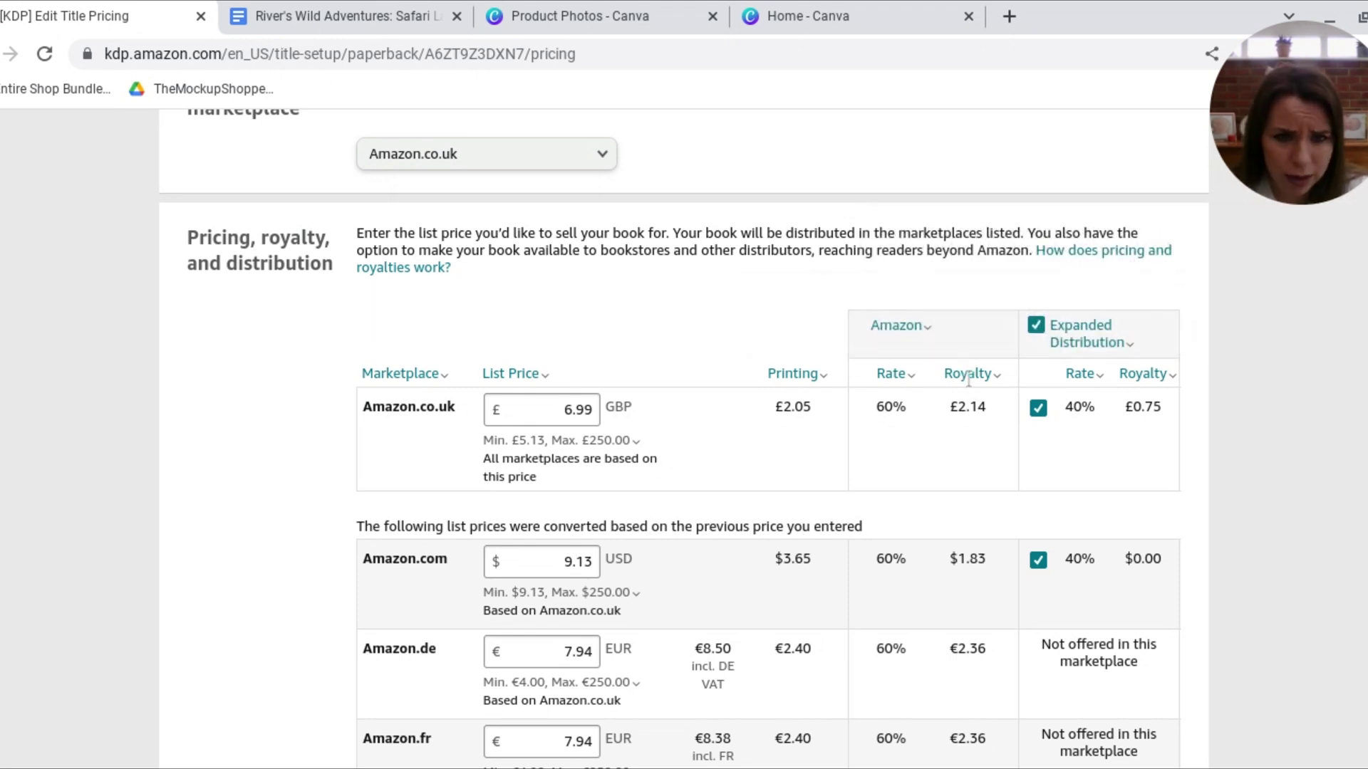
pyautogui.scroll(-2, 962, 378)
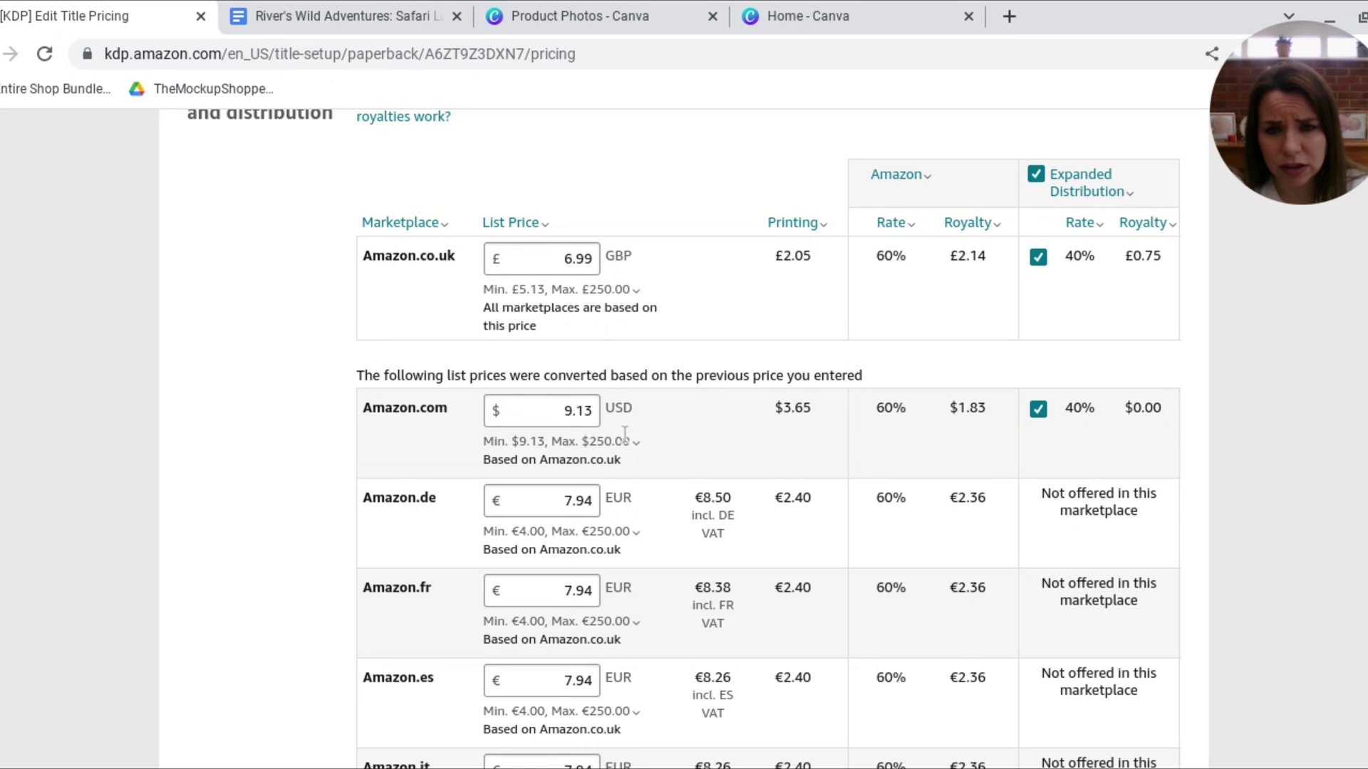
pyautogui.moveTo(594, 412); pyautogui.dragTo(577, 403)
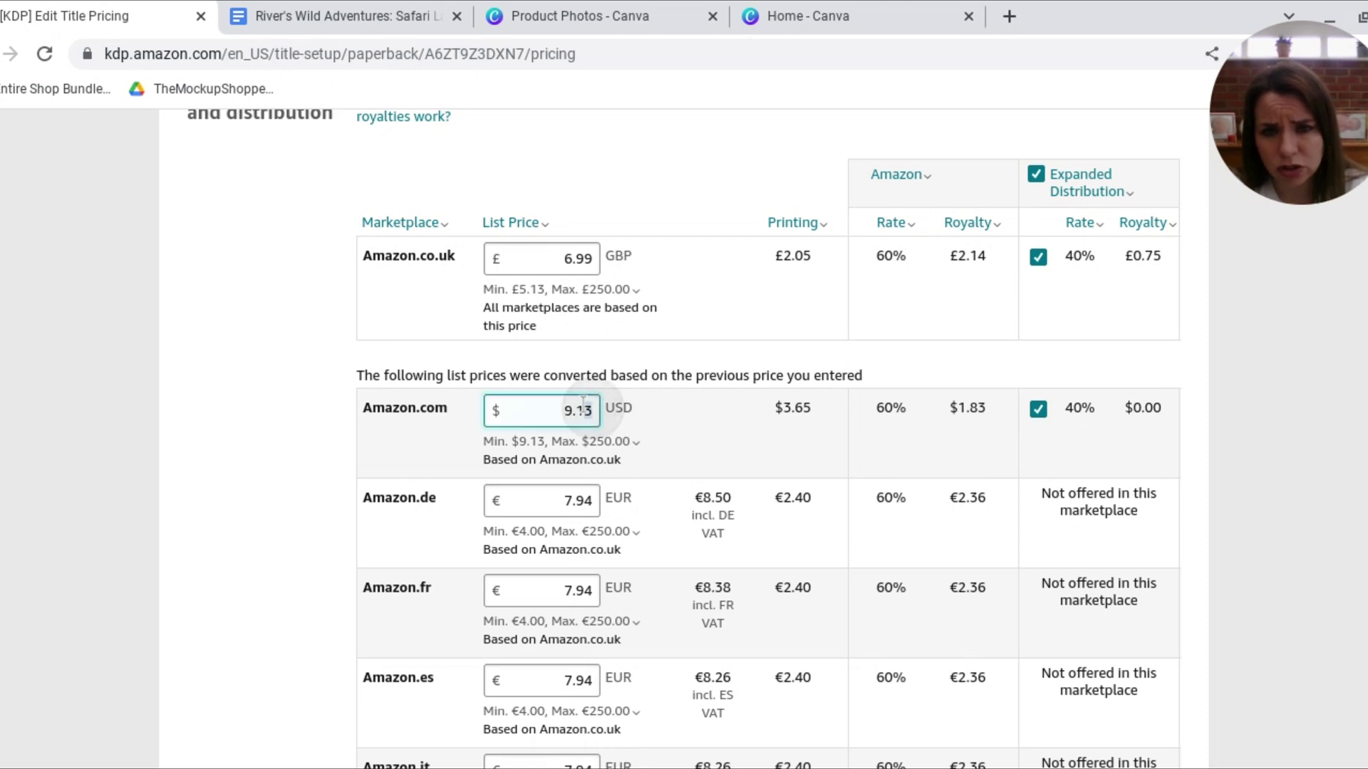
pyautogui.write('99')
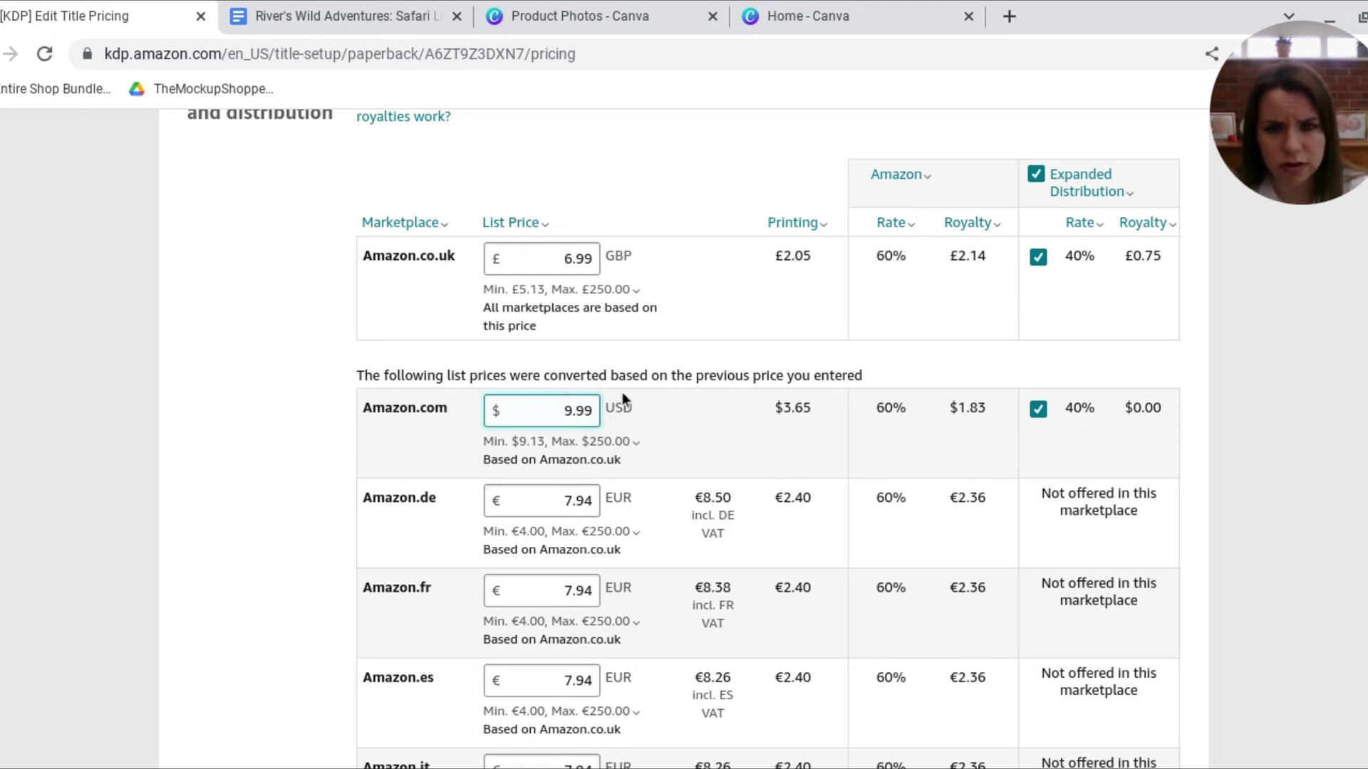
pyautogui.click(695, 443)
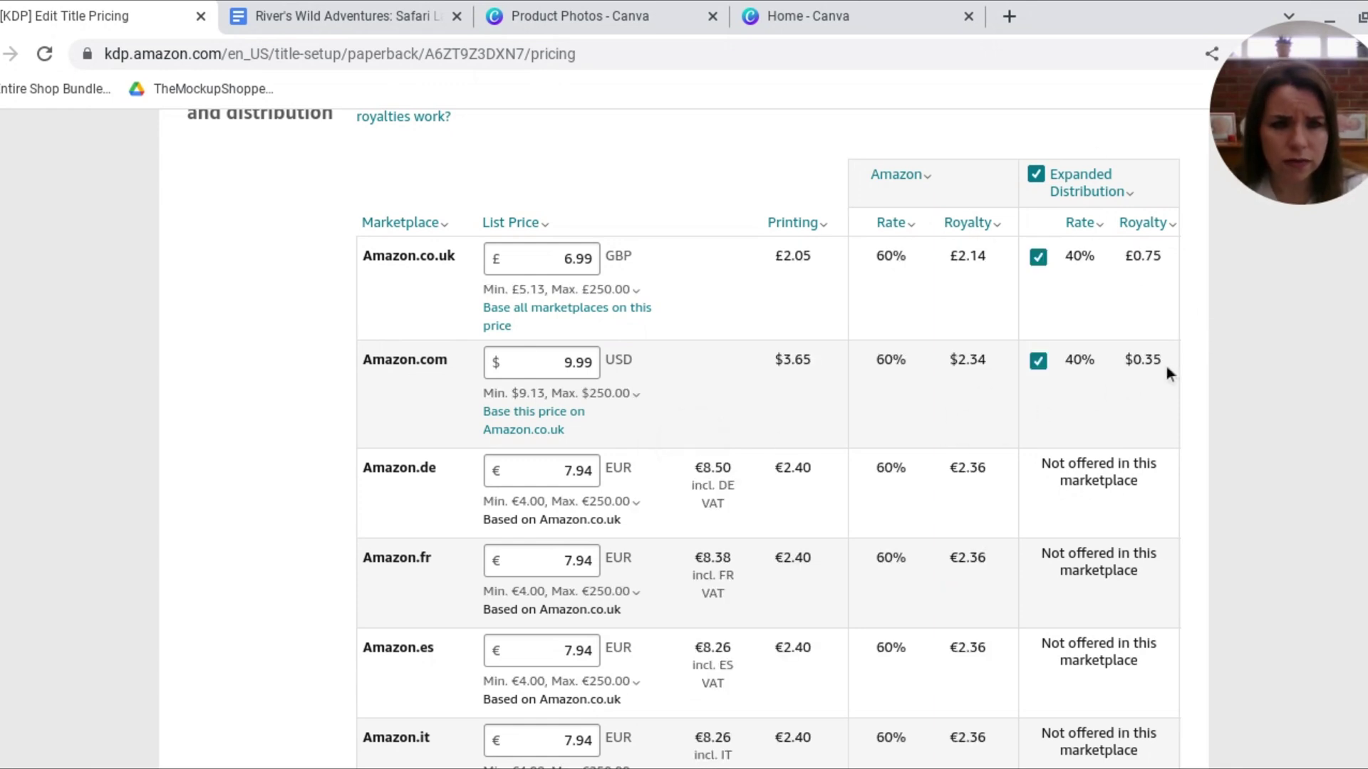
pyautogui.scroll(-15, 1092, 411)
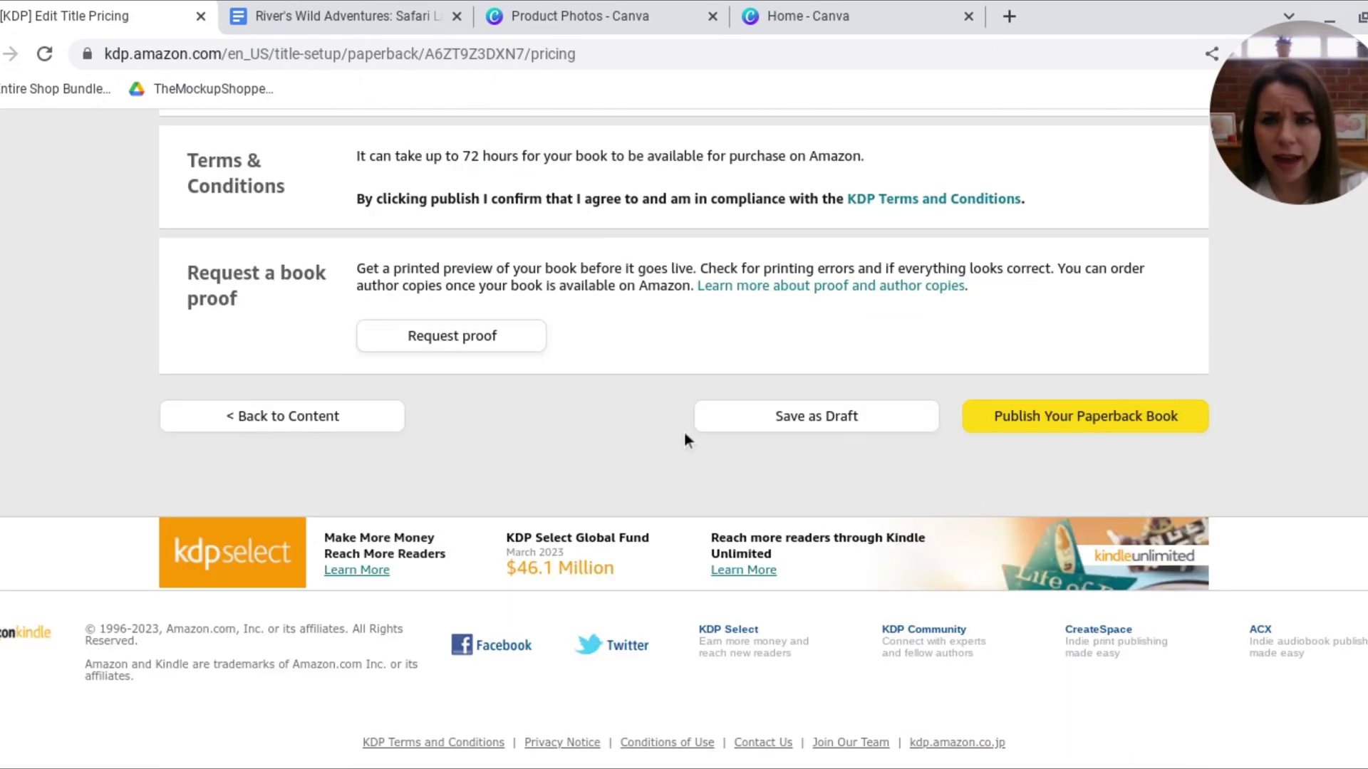
pyautogui.scroll(6, 694, 442)
pyautogui.scroll(-3, 696, 449)
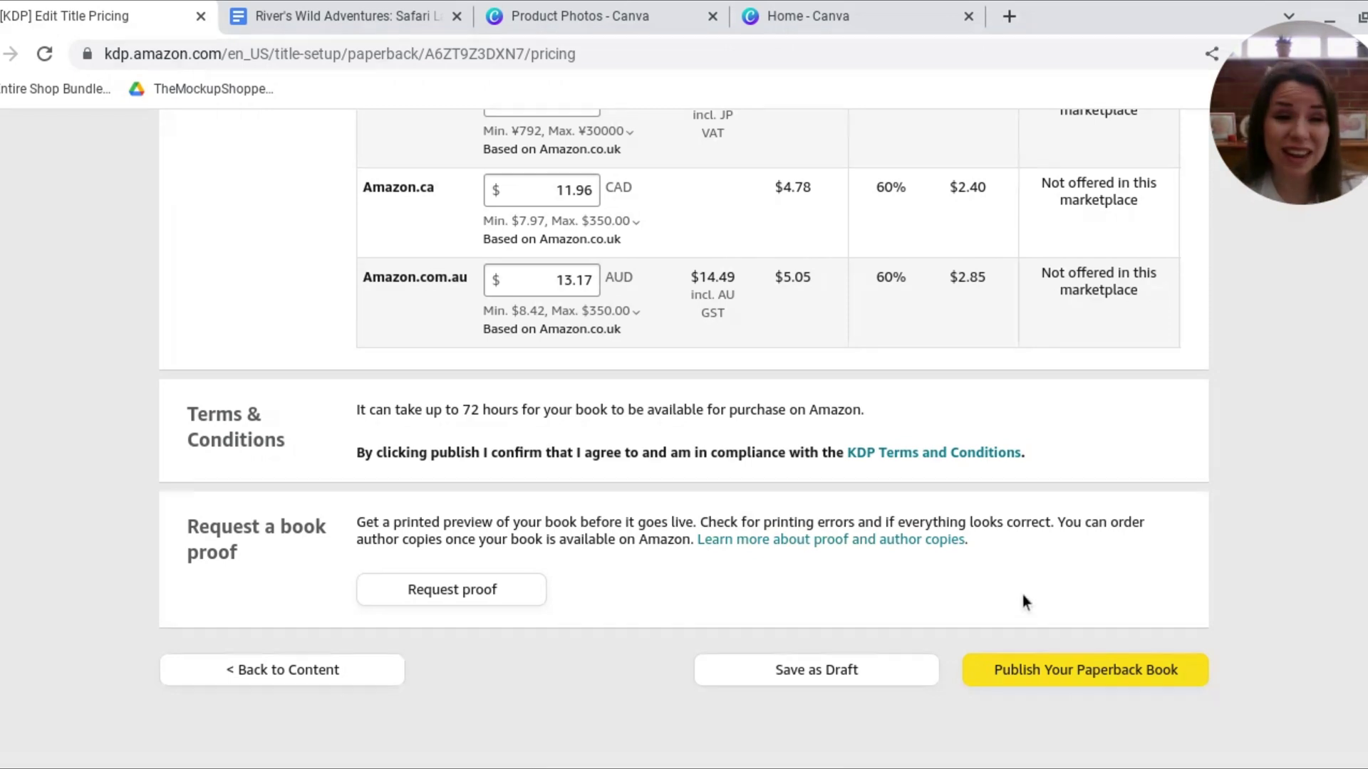
# Step: Submit the paperback for publishing and close the submission confirmation
pyautogui.click(1035, 675)
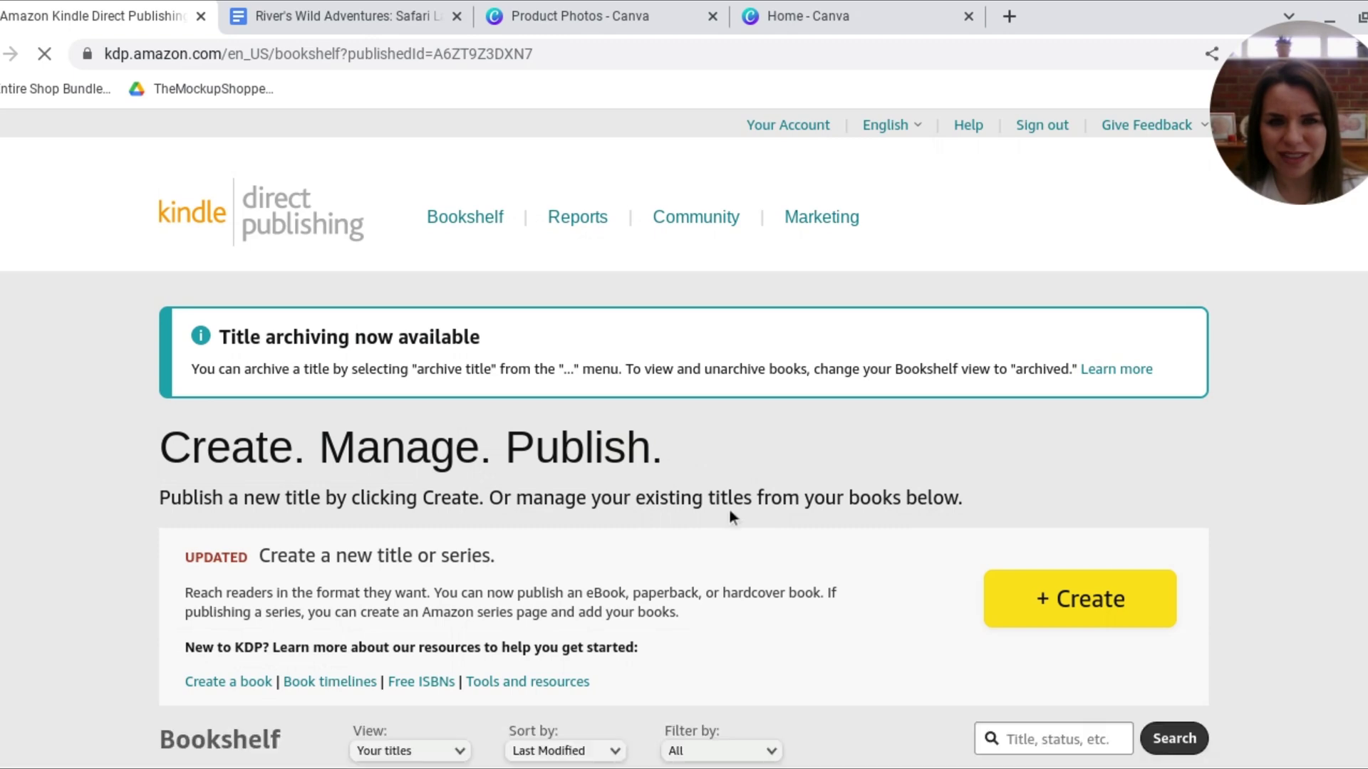
pyautogui.scroll(-4, 729, 507)
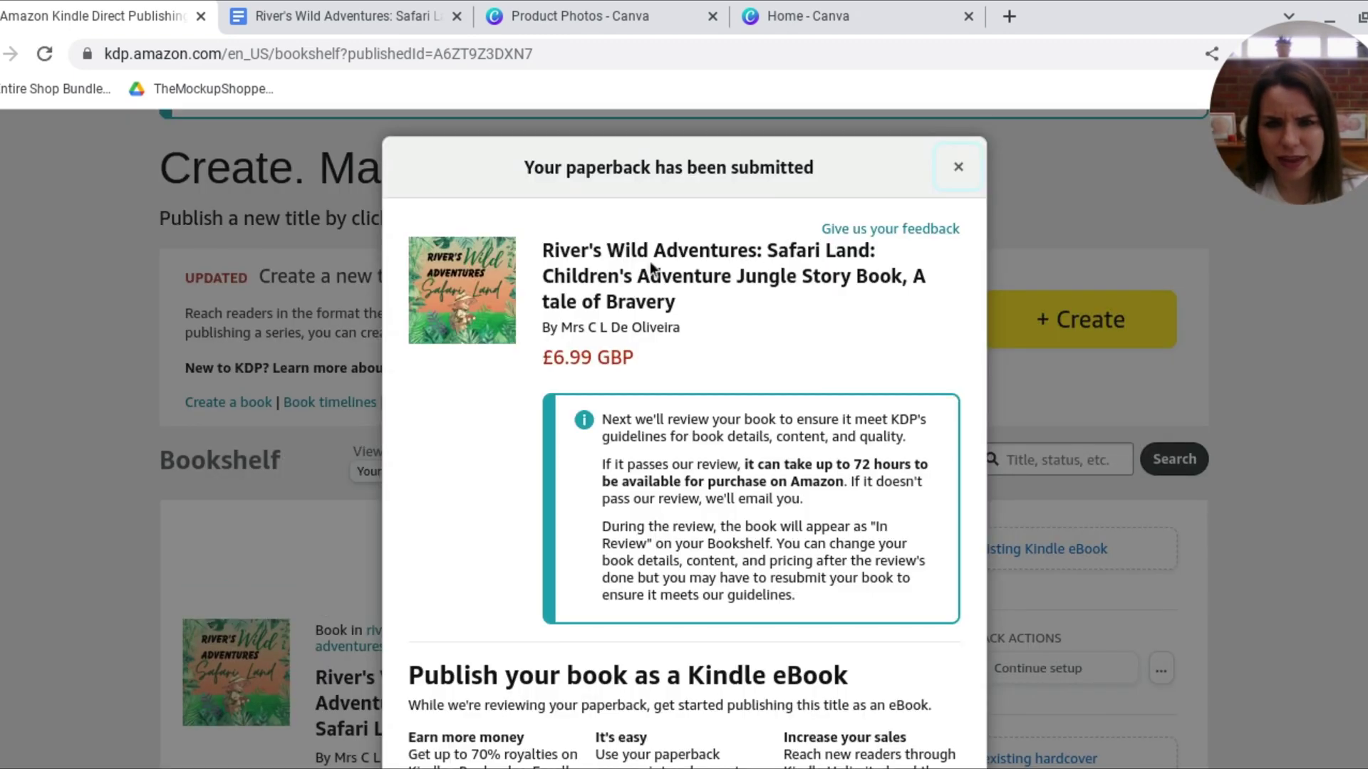
pyautogui.scroll(-3, 647, 399)
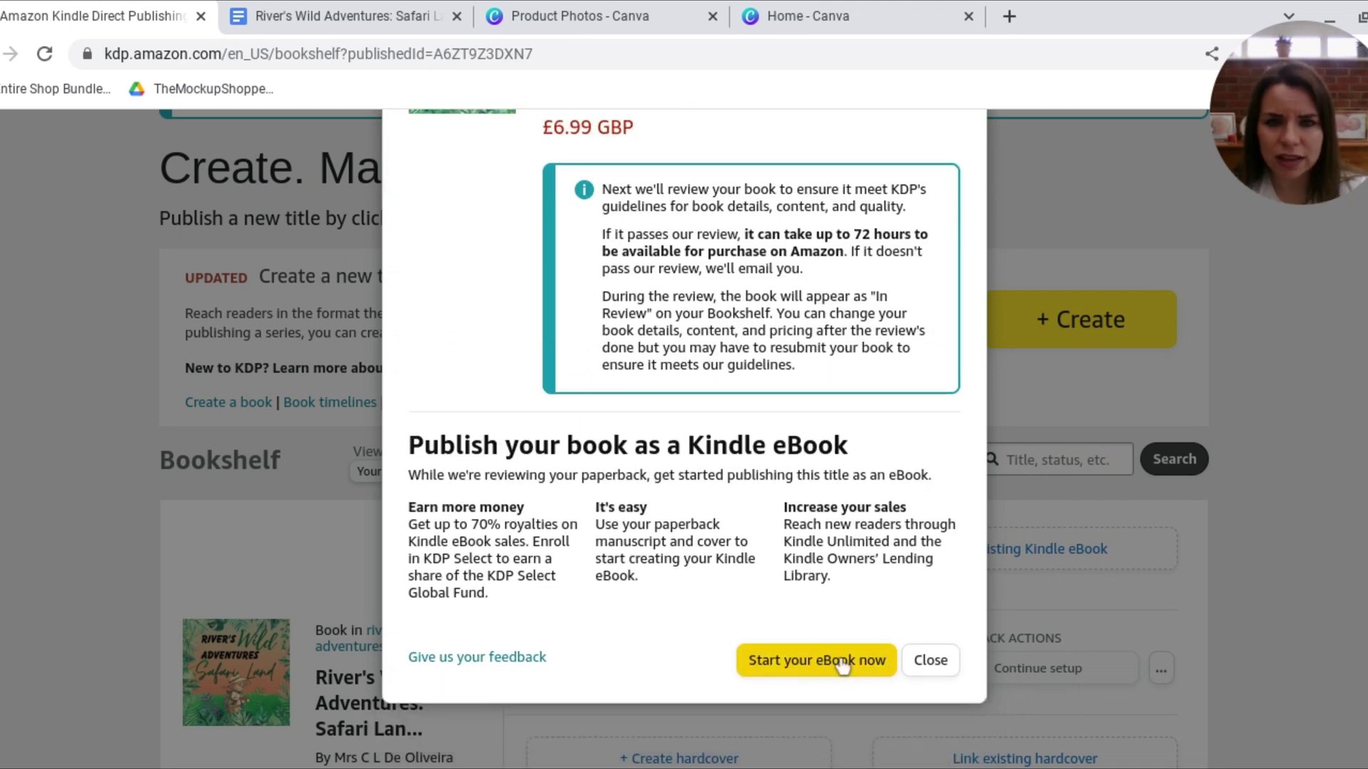
pyautogui.click(930, 661)
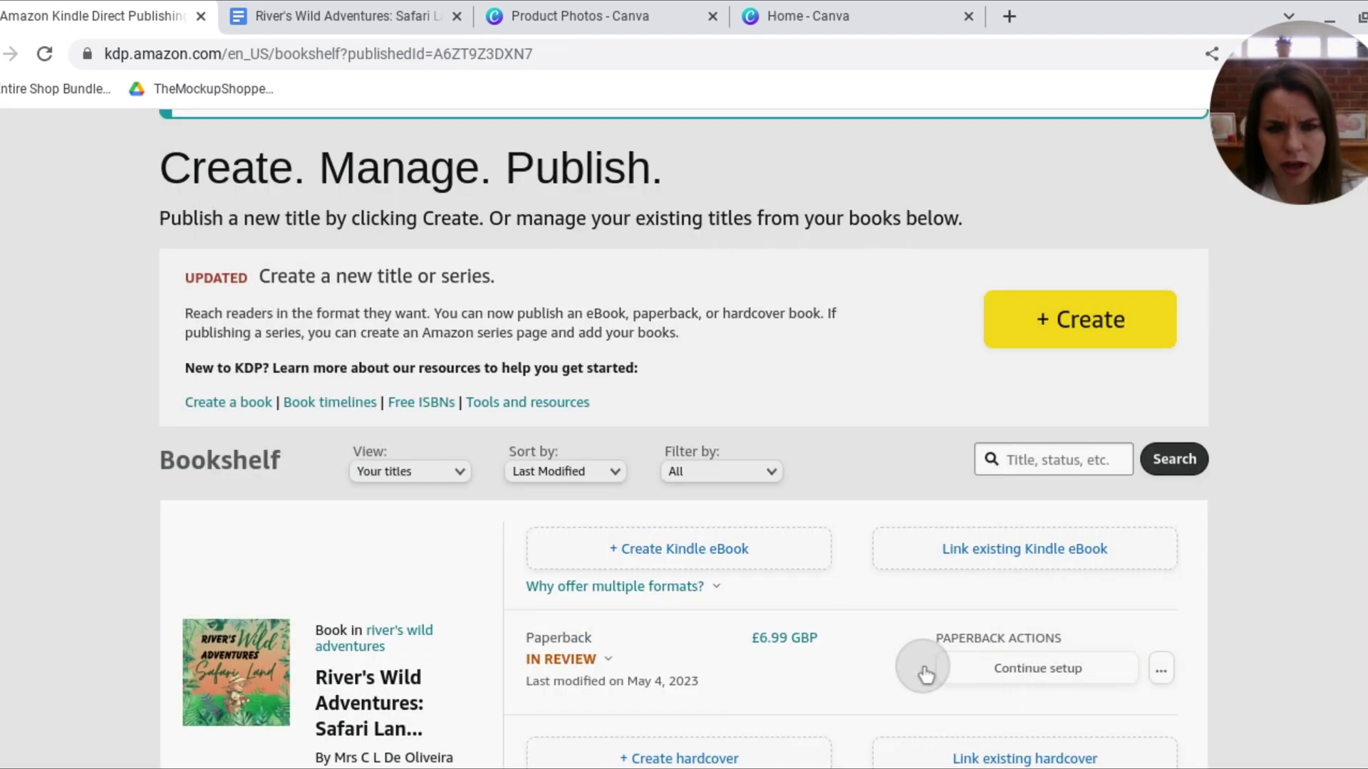
# Step: Check that the Bookshelf lists the paperback as In Review at £6.99 GBP
pyautogui.scroll(-1, 822, 624)
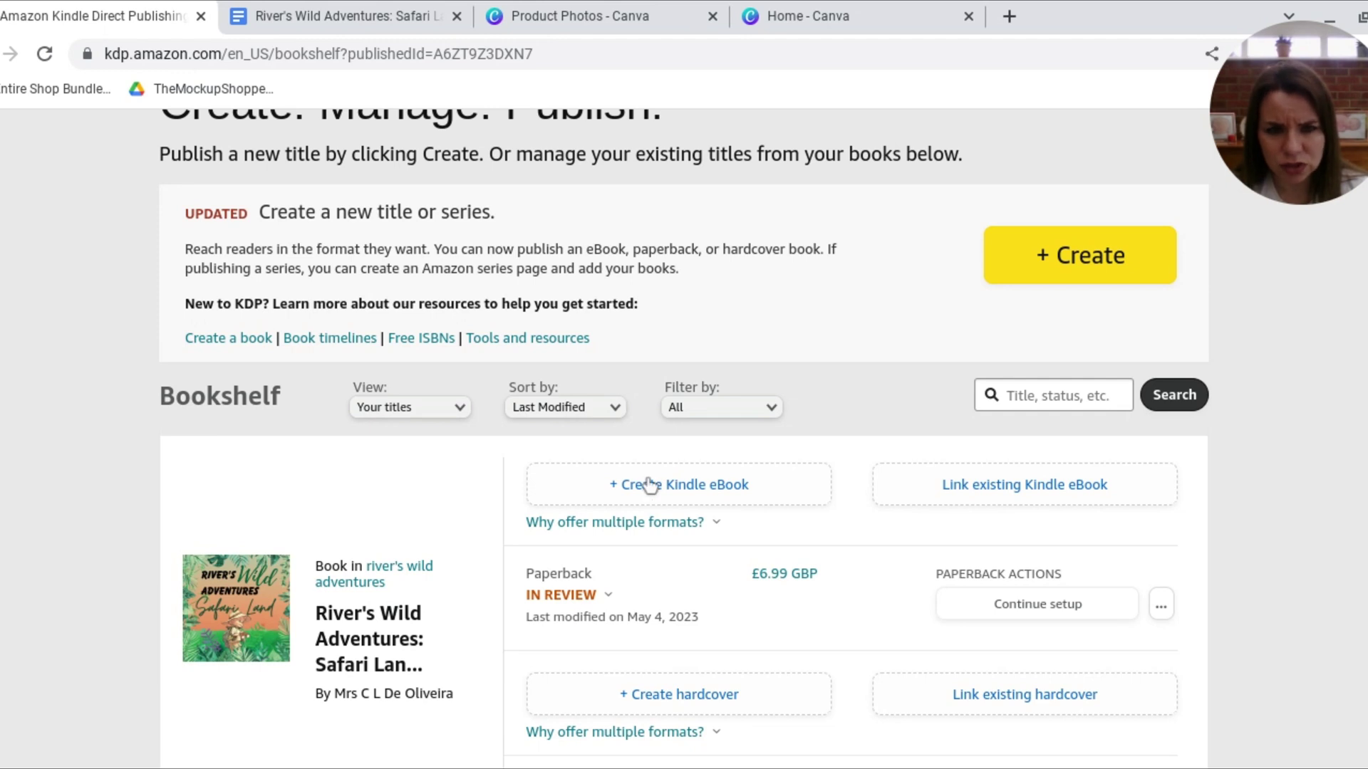
pyautogui.click(684, 521)
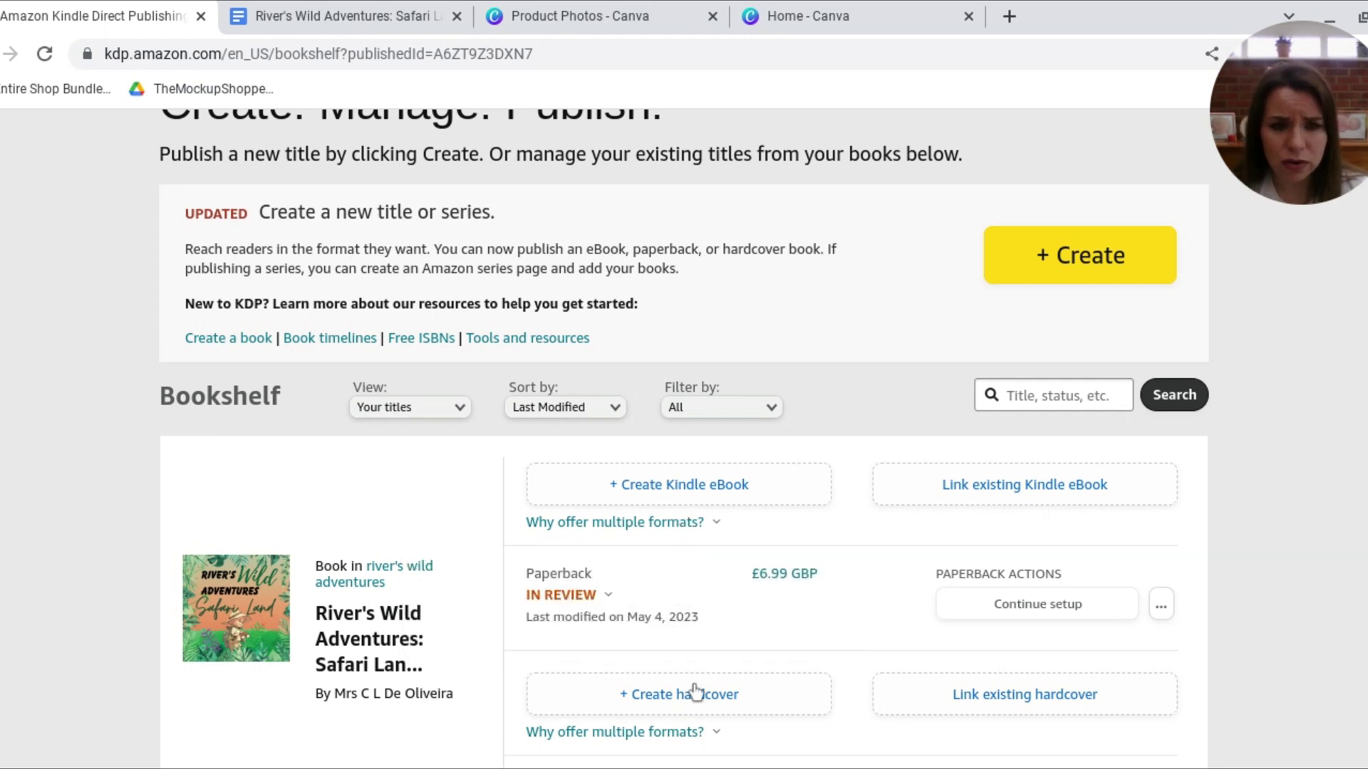
pyautogui.scroll(-1, 808, 640)
pyautogui.scroll(-1, 807, 643)
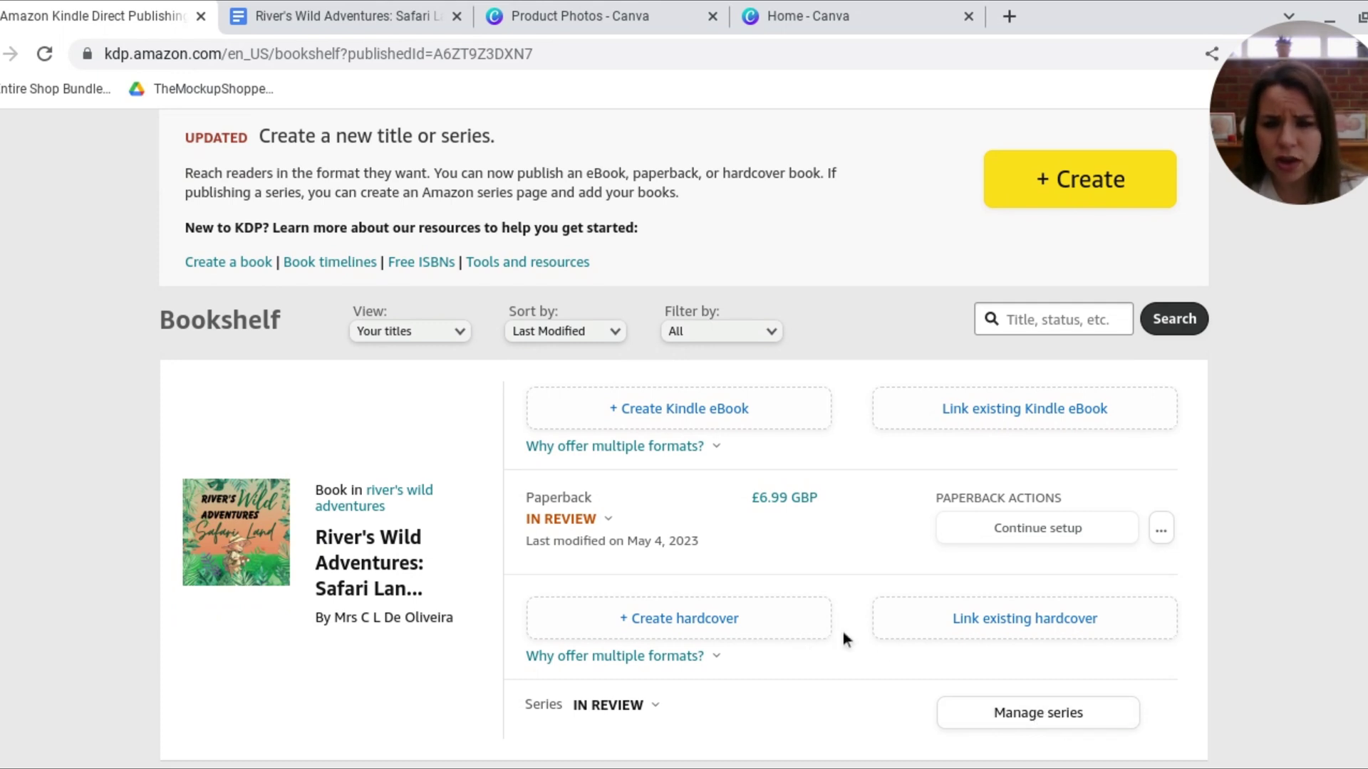
# Step: Open the River's Wild Adventures series page and start adding an existing title
pyautogui.click(1009, 721)
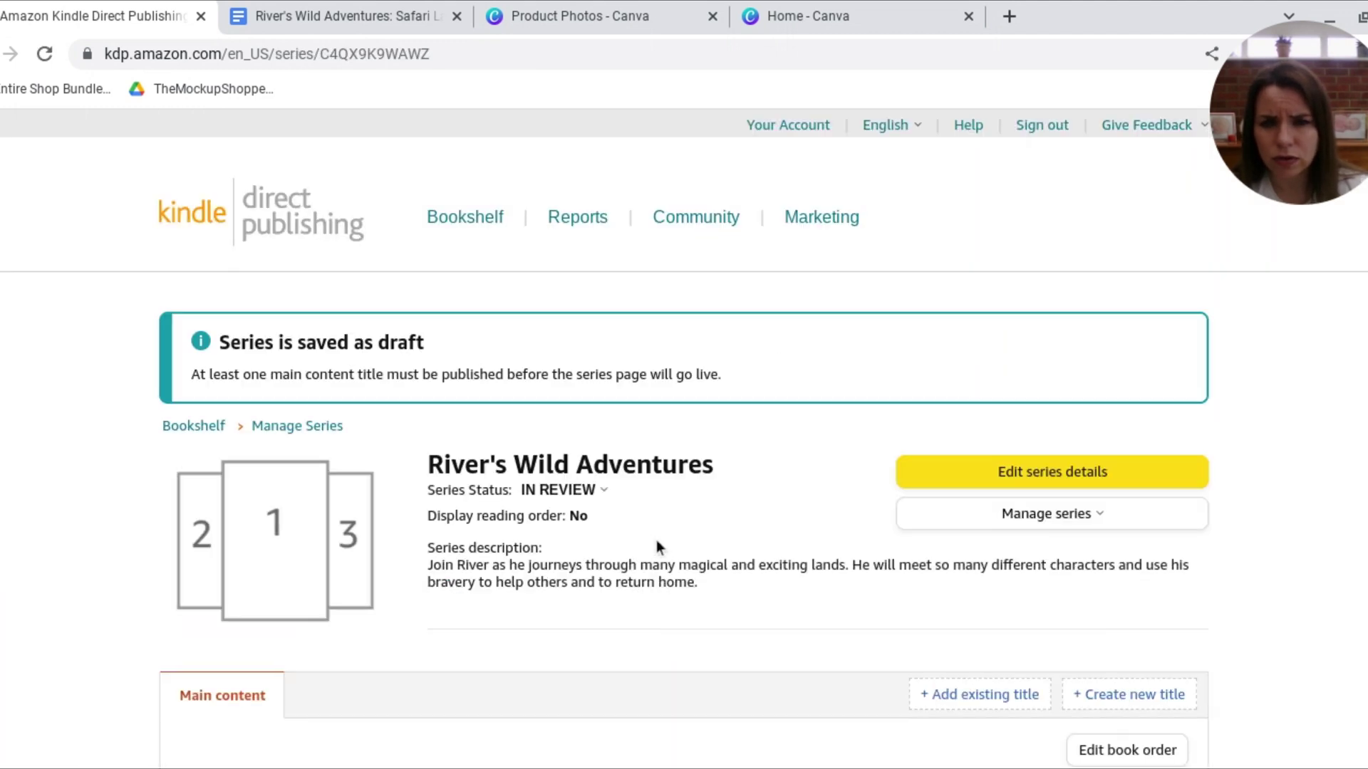
pyautogui.scroll(-2, 880, 552)
pyautogui.scroll(-1, 880, 552)
pyautogui.click(1024, 442)
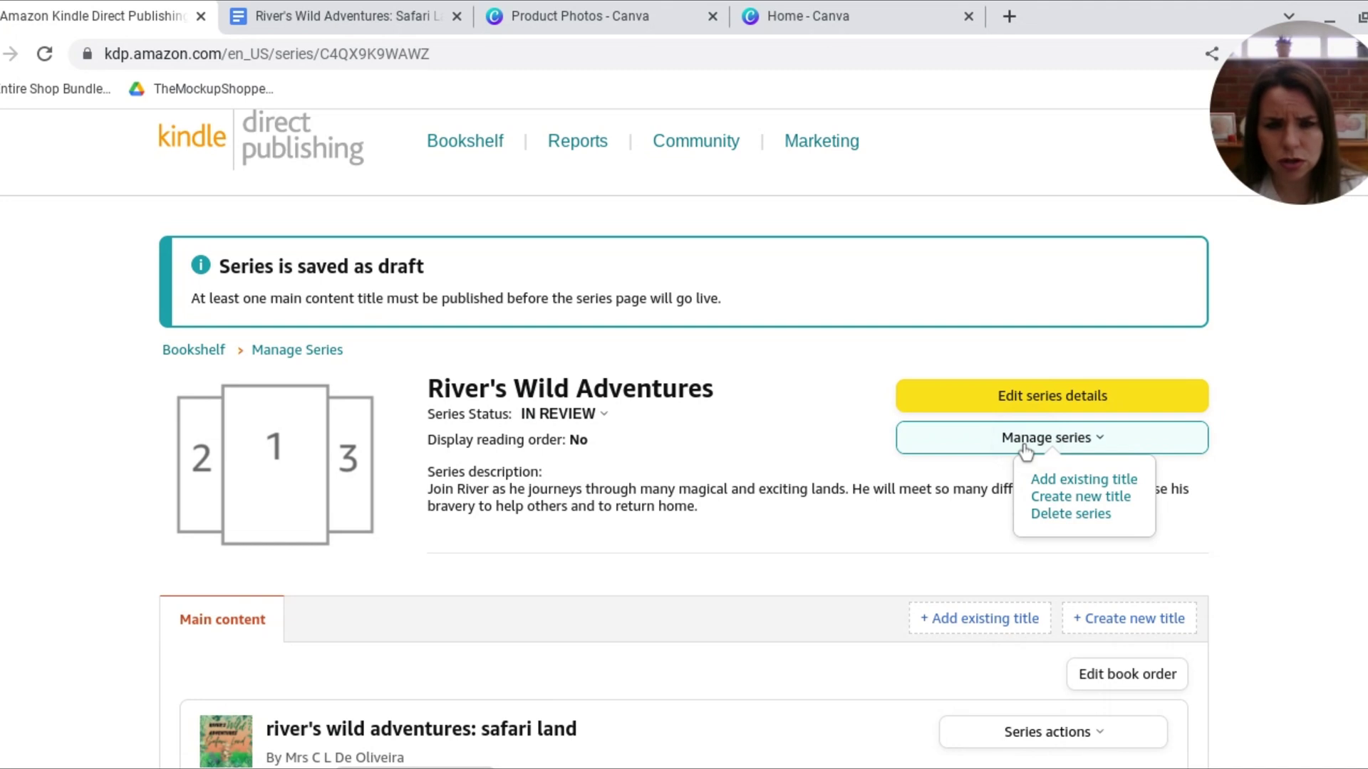
pyautogui.click(1124, 486)
# Step: Add 'river's wild adventures' to the series as main content and submit the change
pyautogui.scroll(-1, 824, 553)
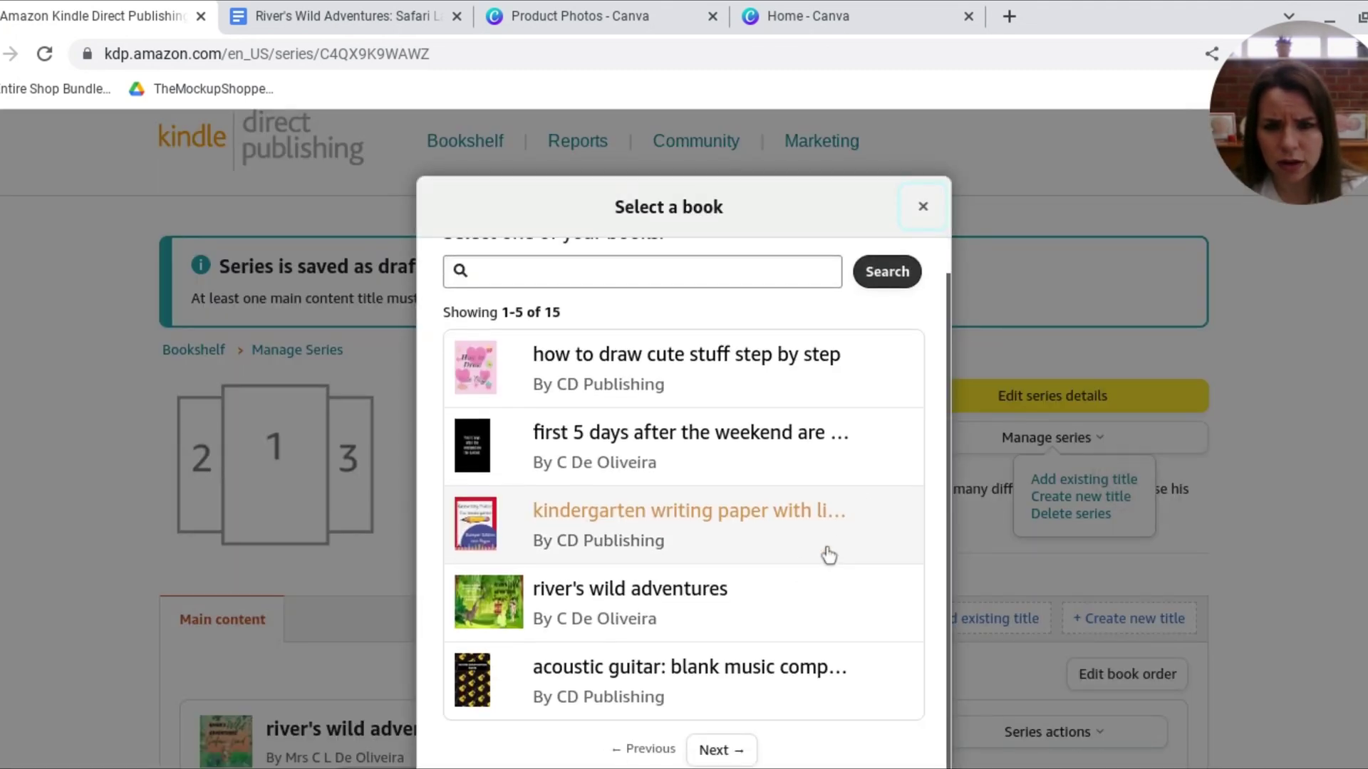
pyautogui.click(629, 588)
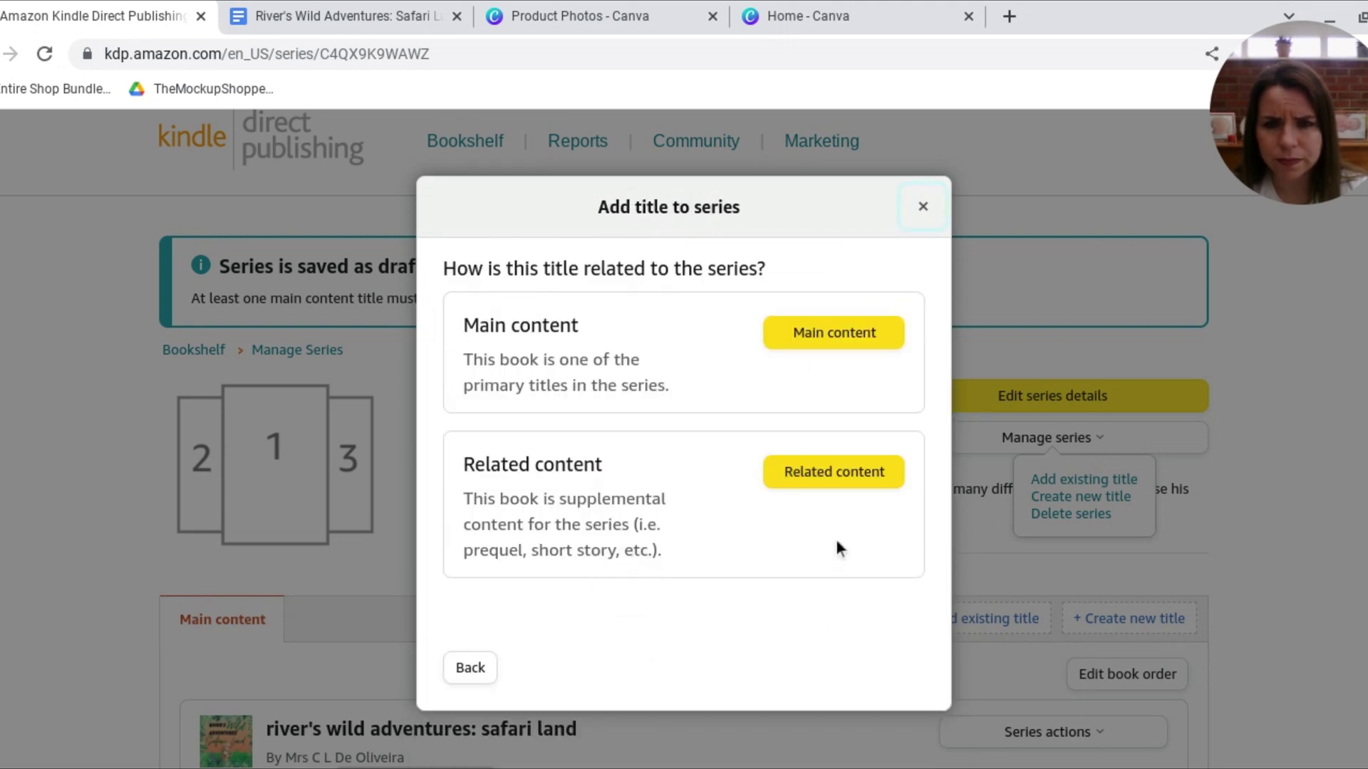
pyautogui.click(842, 331)
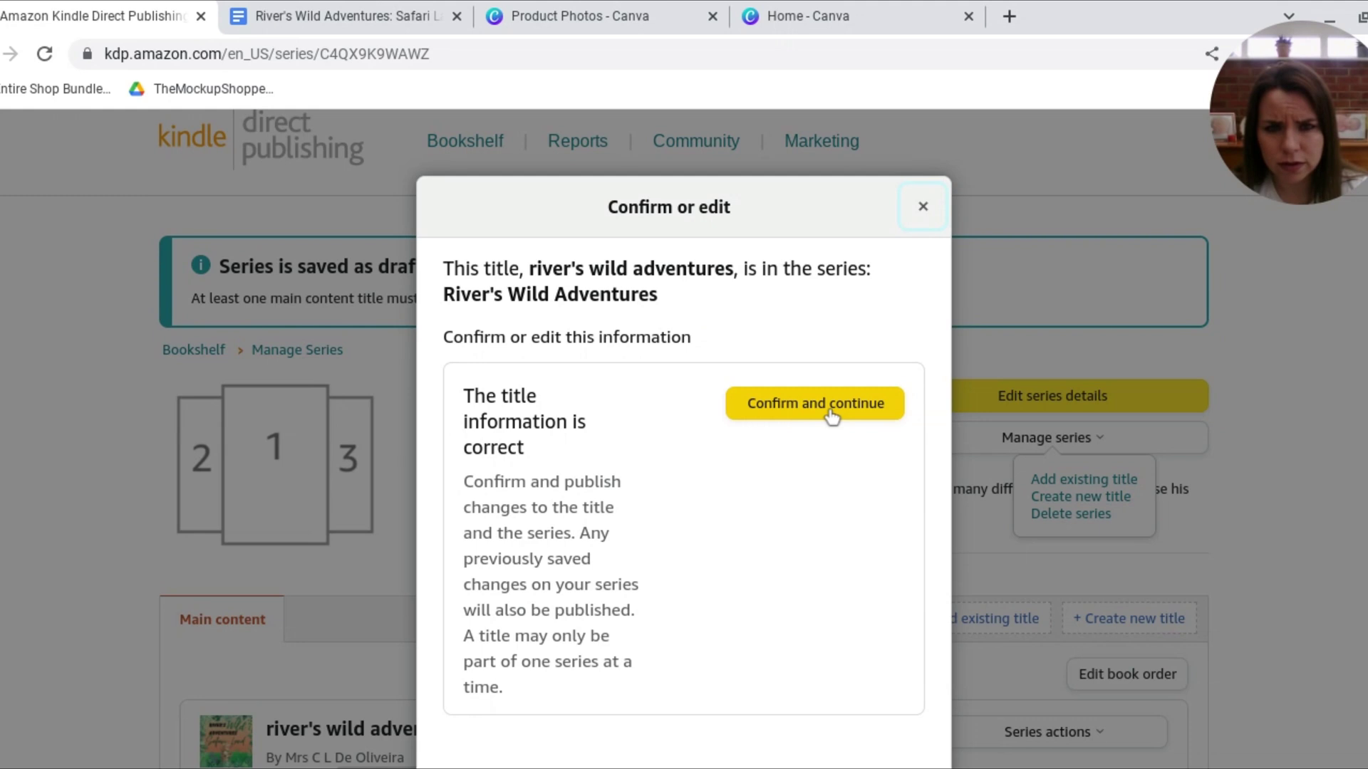
pyautogui.click(831, 417)
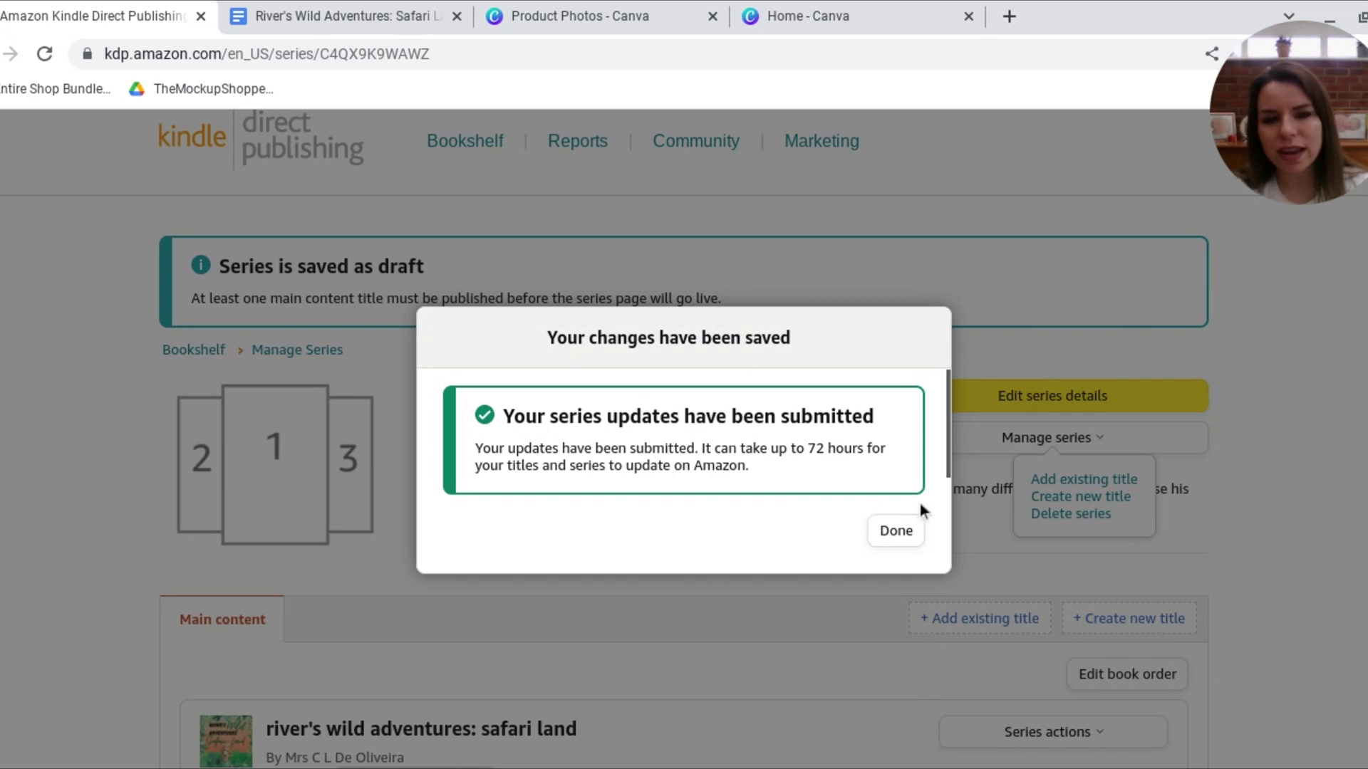
pyautogui.click(906, 531)
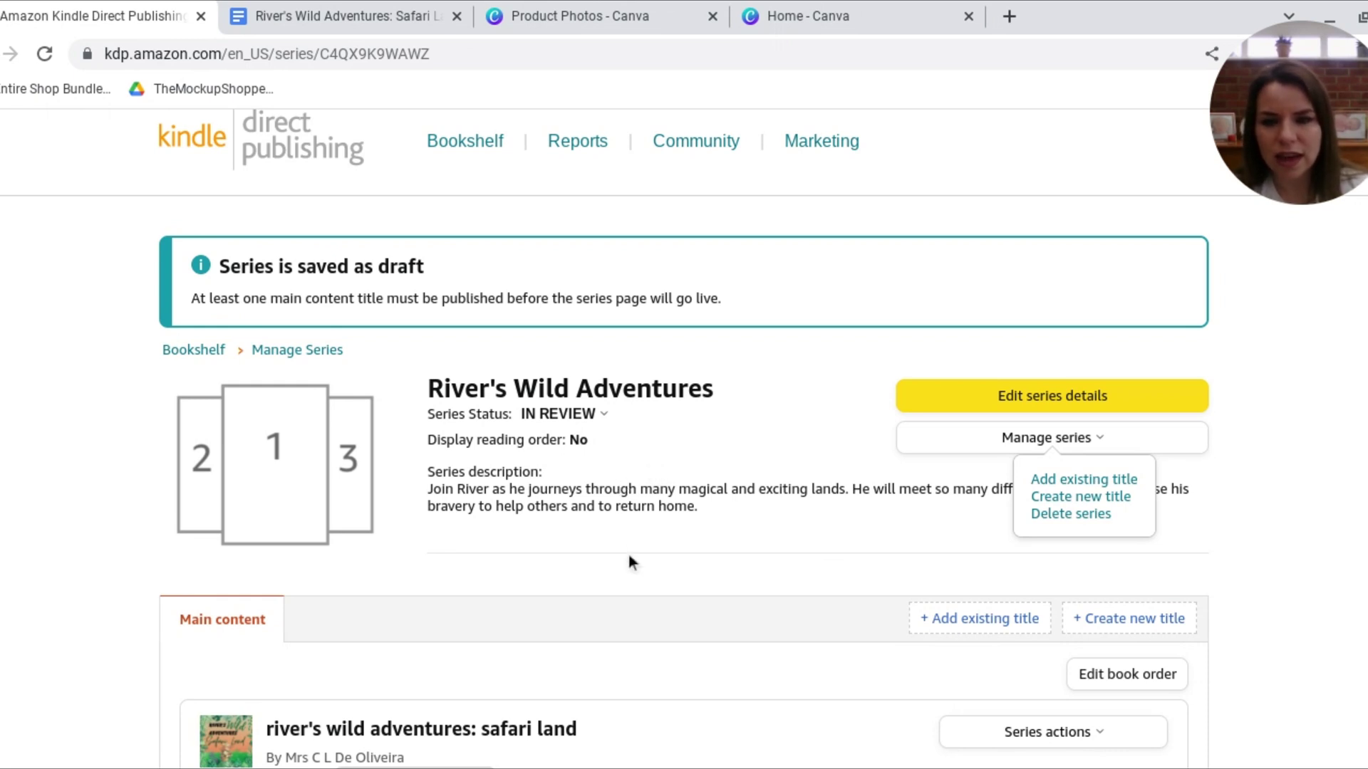
pyautogui.scroll(1, 628, 554)
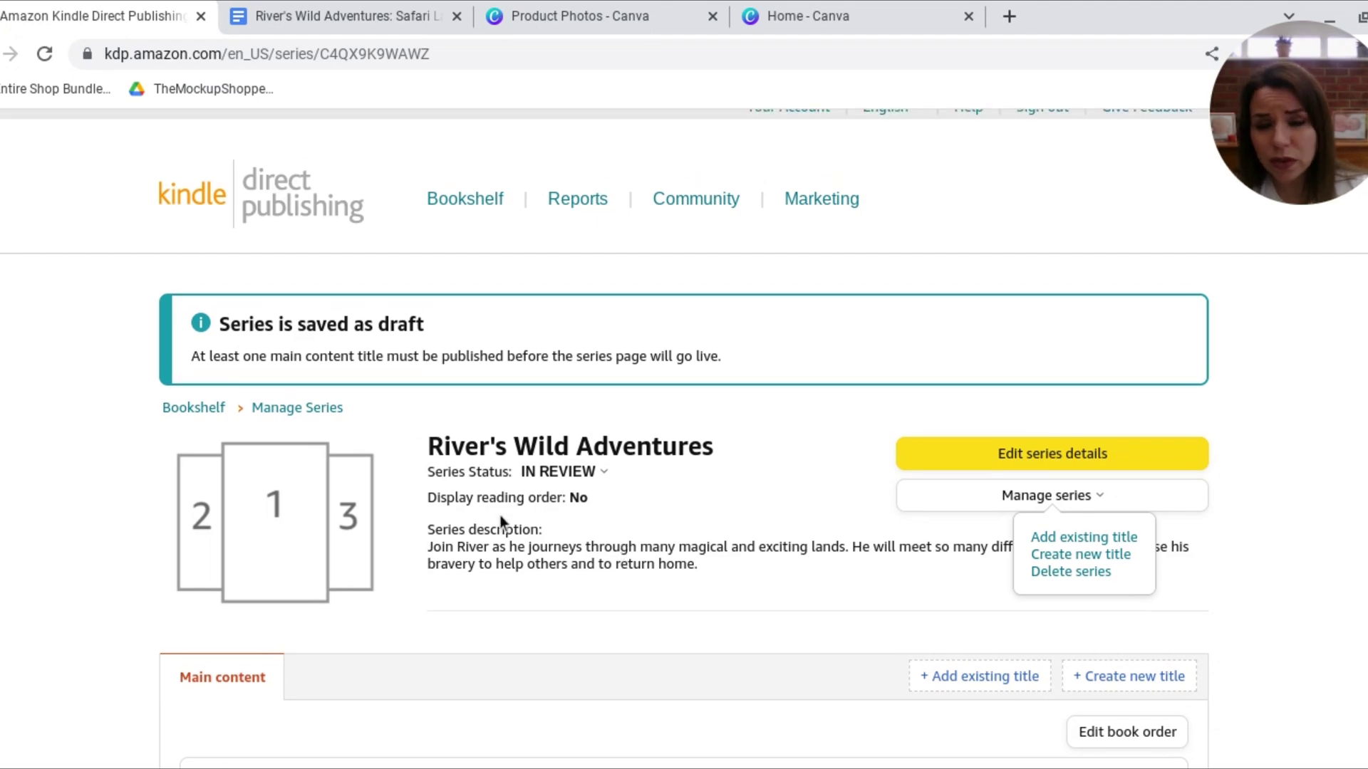